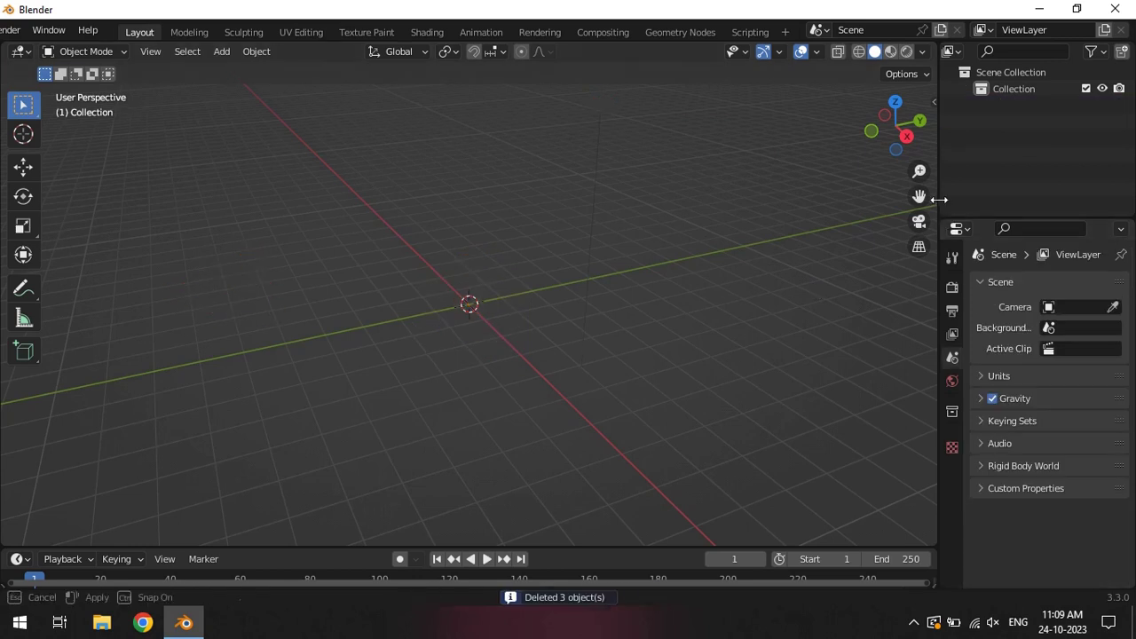
Step: Save the scene as a1.blend and append the Yukata Girl 2 collection from the character file
type("a1")
key("Return")
left_click(45, 30)
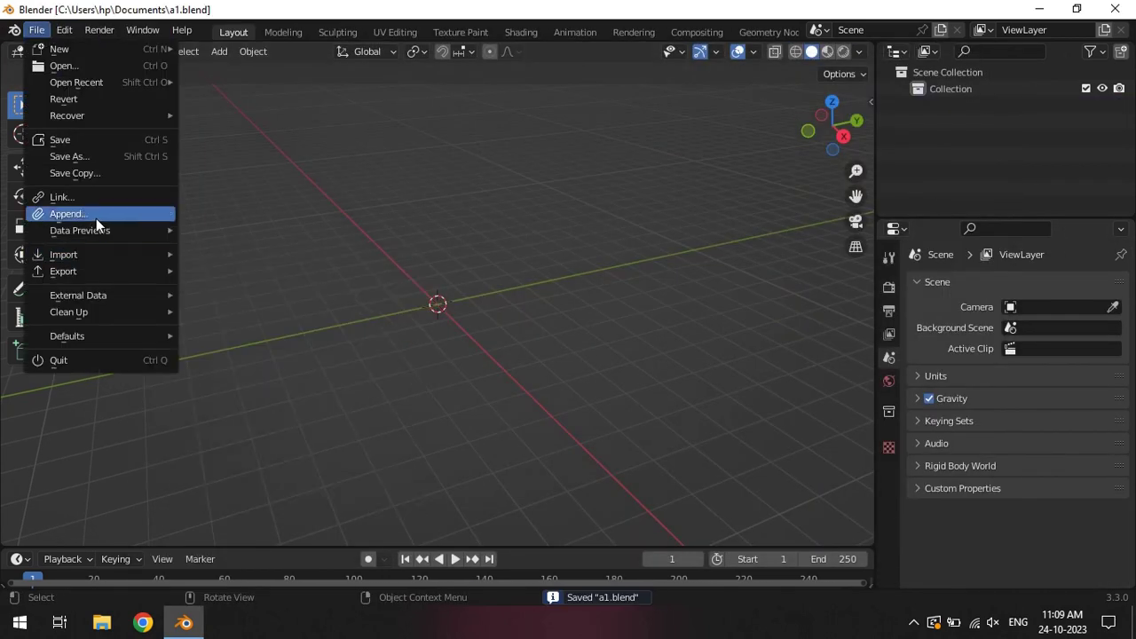
left_click(96, 218)
scroll(532, 355, "down", 3)
double_click(532, 443)
double_click(425, 311)
double_click(425, 310)
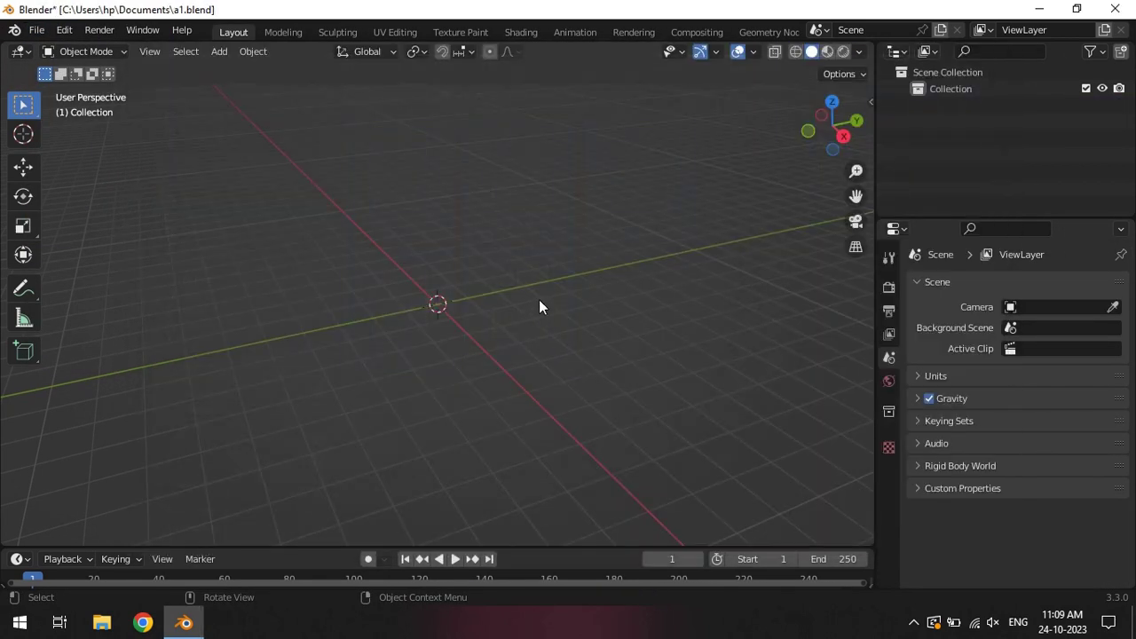
Step: Move the WGT widget objects into a new Shape collection, exclude it, and save
left_click(889, 178)
left_click(889, 189)
scroll(942, 388, "down", 10)
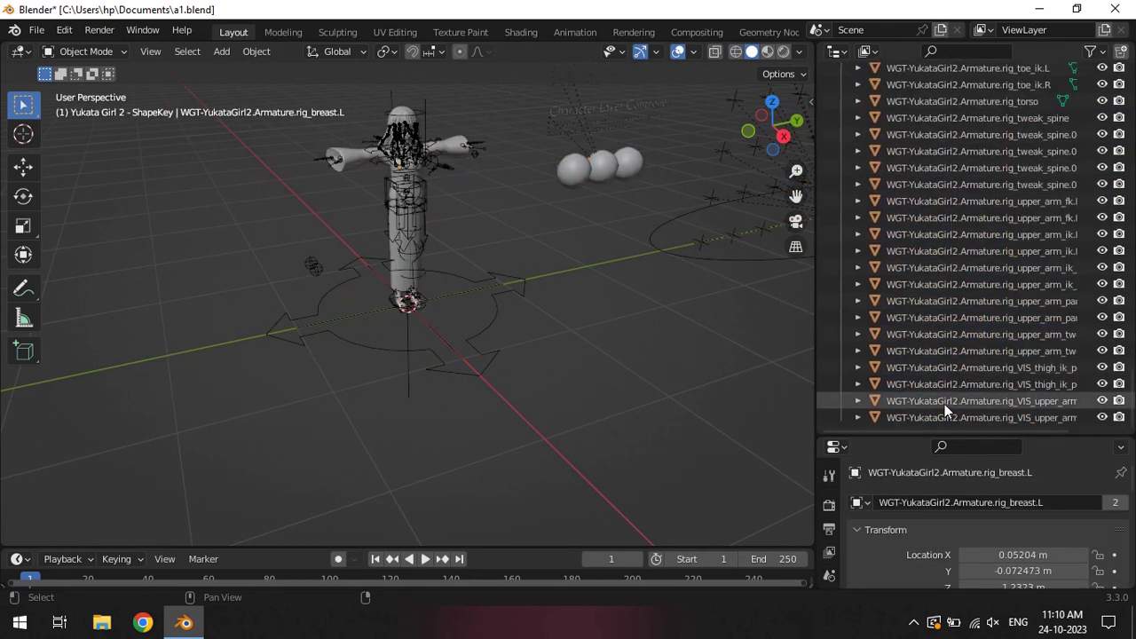
left_click(942, 417, "shift")
key("m")
left_click(586, 233)
key("Return")
left_click(1085, 188)
key("ctrl+s")
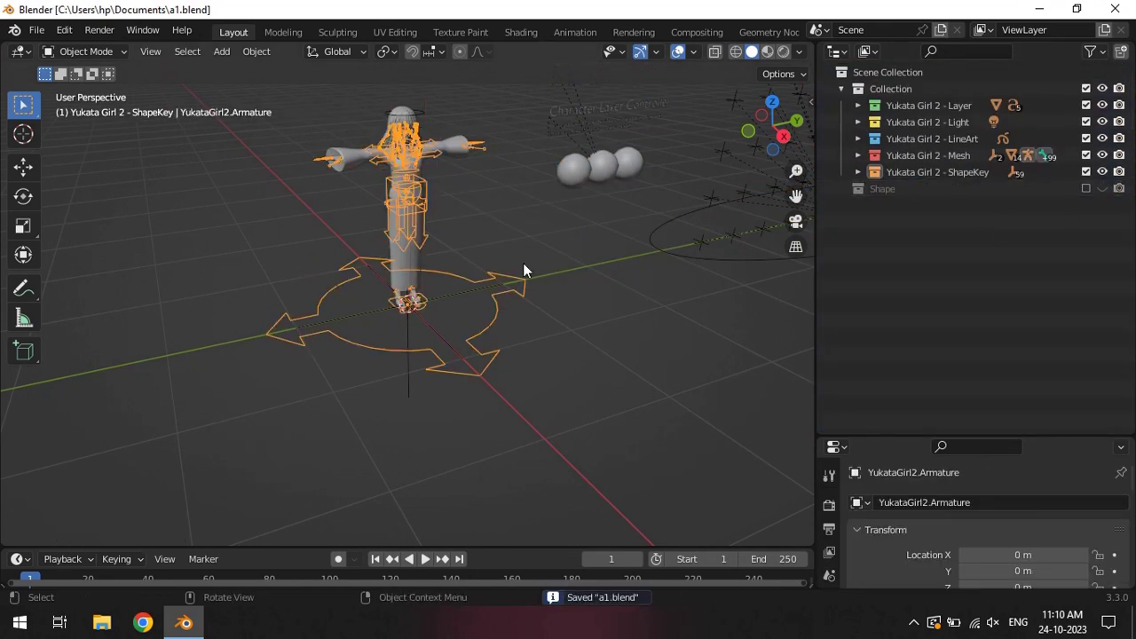
Step: Add a camera and place it in the Scene Collection
key("KP_3")
key("shift+a")
left_click(522, 305)
key("m")
left_click(519, 275)
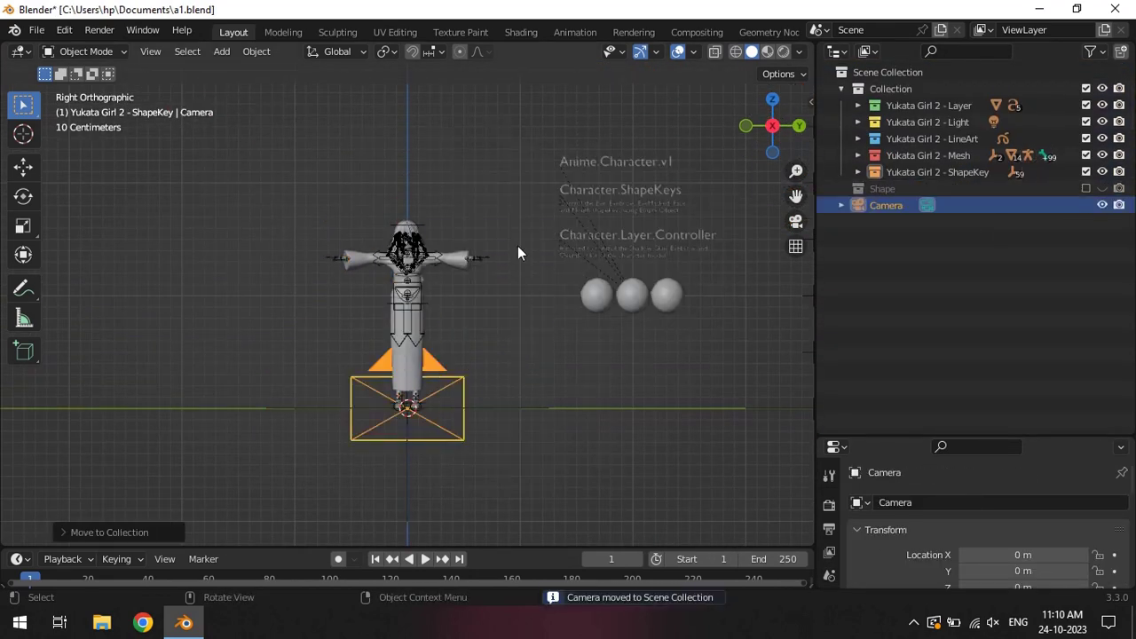
key("KP_0")
key("ctrl+space")
Step: Raise the camera to 1.5 m, slide it along X, and show Rendered shading
left_click_drag(497, 311, 409, 310)
left_click(429, 166)
left_click_drag(613, 292, 565, 269)
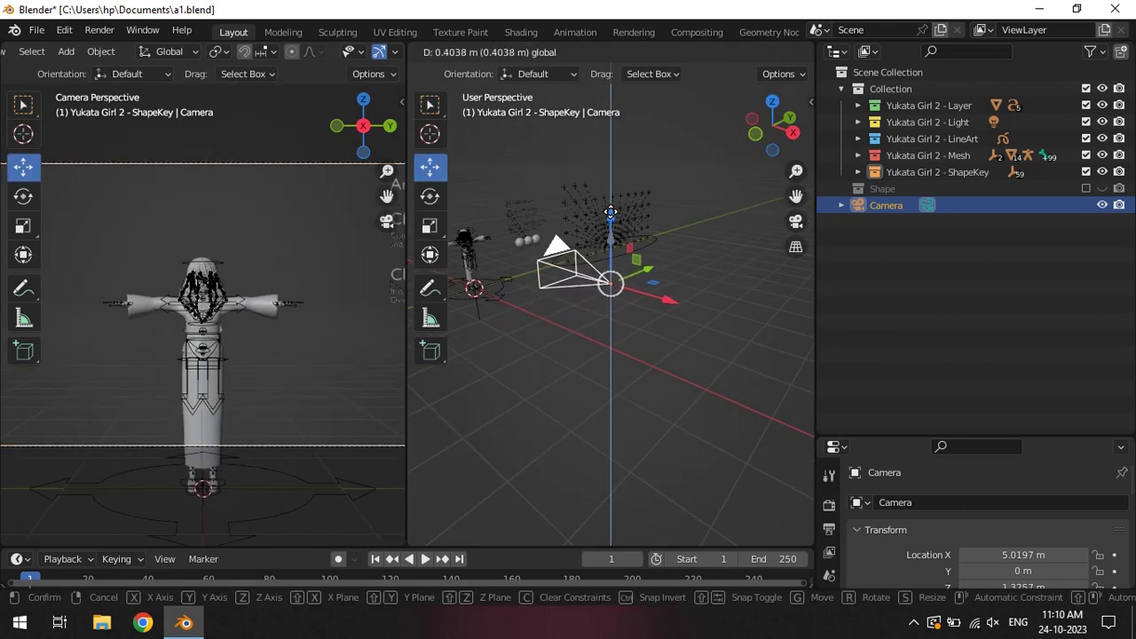
key("n")
key("n")
key("g")
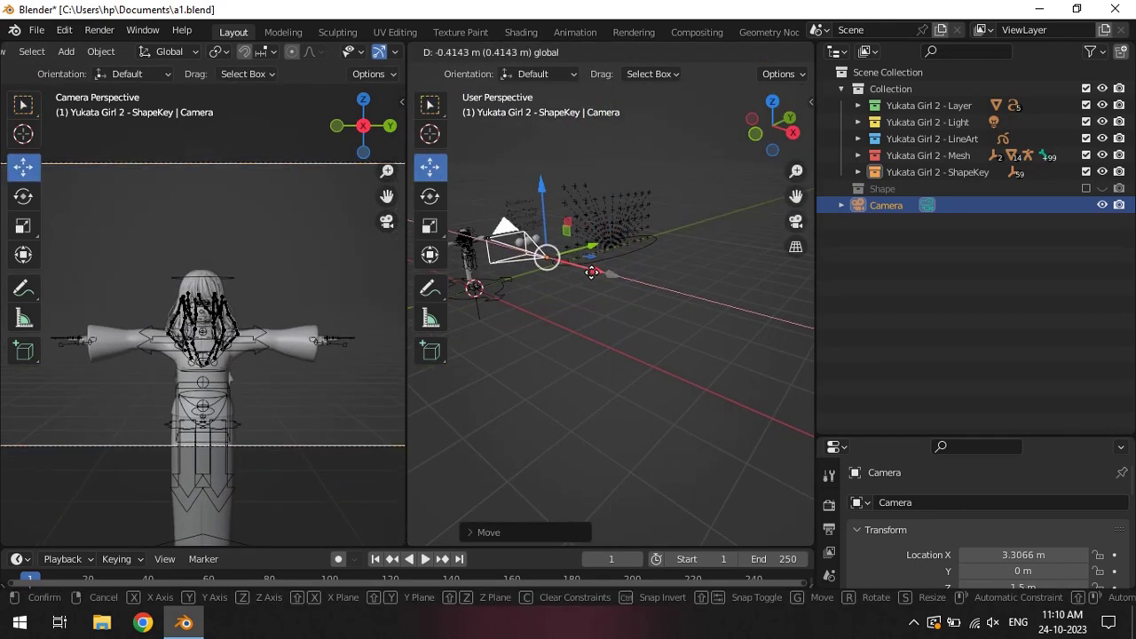
left_click_drag(591, 280, 574, 265)
left_click(365, 52)
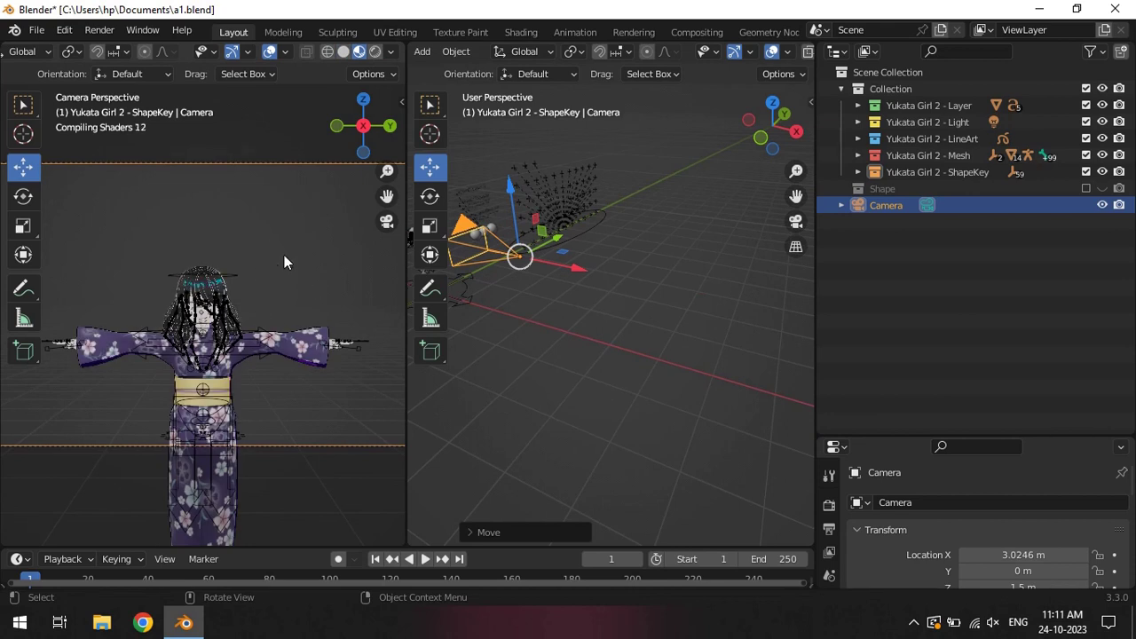
left_click(375, 51)
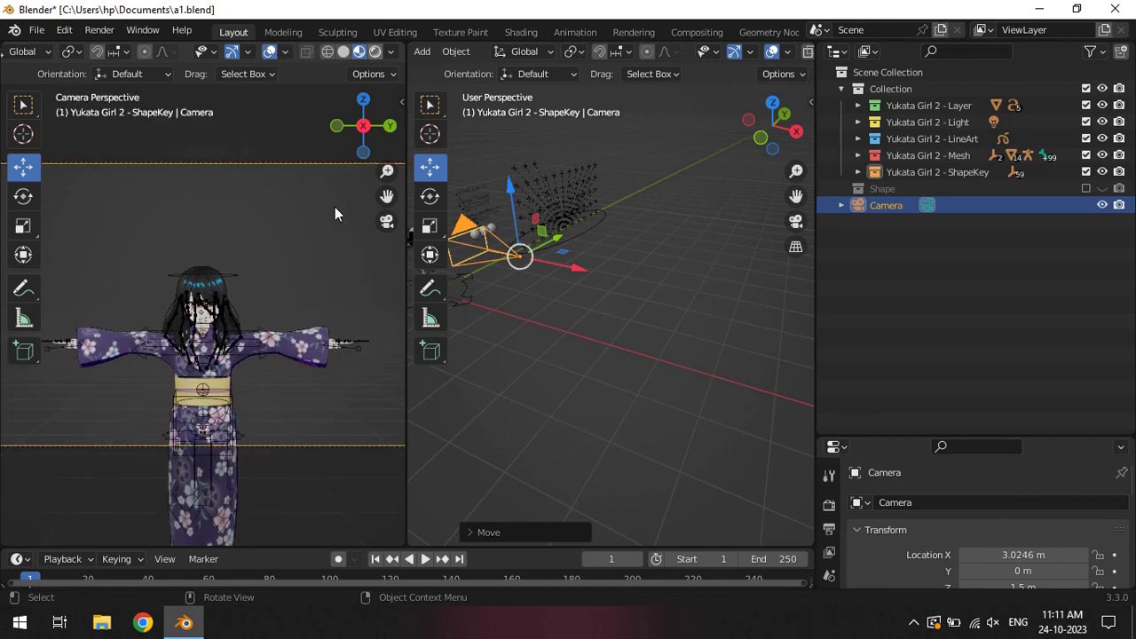
Step: Add a Sun light rotated about Z and move it to the Scene Collection
key("shift+a")
left_click(696, 286)
key("KP_7")
key("r")
key("z")
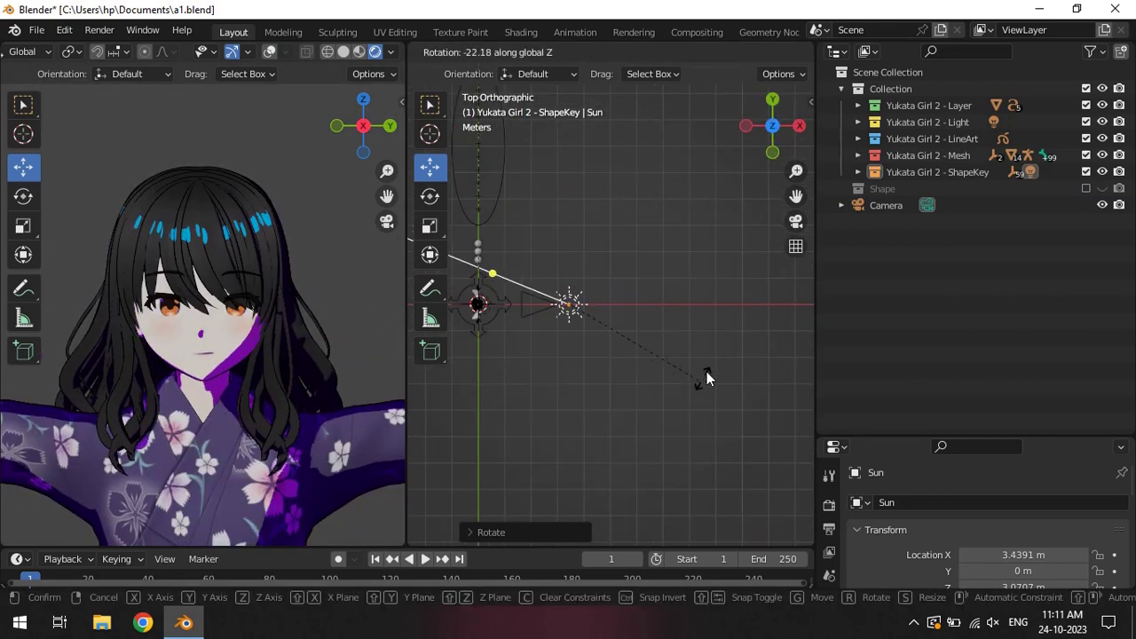
left_click(687, 387)
mouse_move(888, 437)
left_mouse_down()
mouse_move(888, 278)
mouse_move(888, 297)
left_mouse_up()
key("m")
left_click(231, 296)
left_click(829, 535)
scroll(917, 493, "down", 2)
scroll(943, 506, "up", 2)
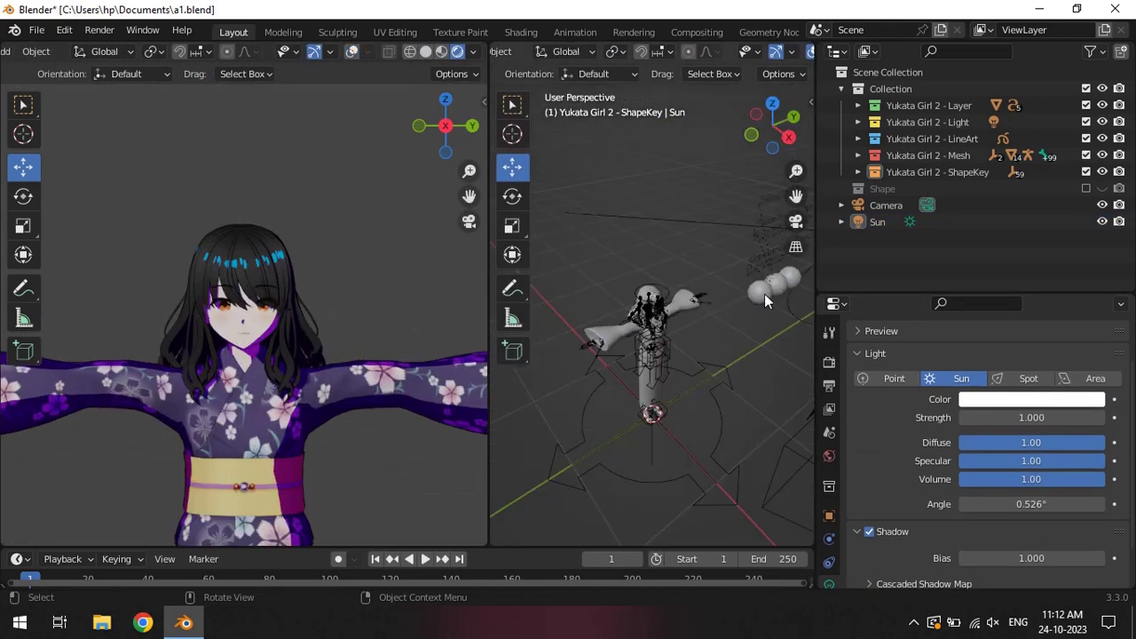
Step: Set the layer Overlay and Shadow Color to orange and the Sun strength to 2
left_click(764, 294)
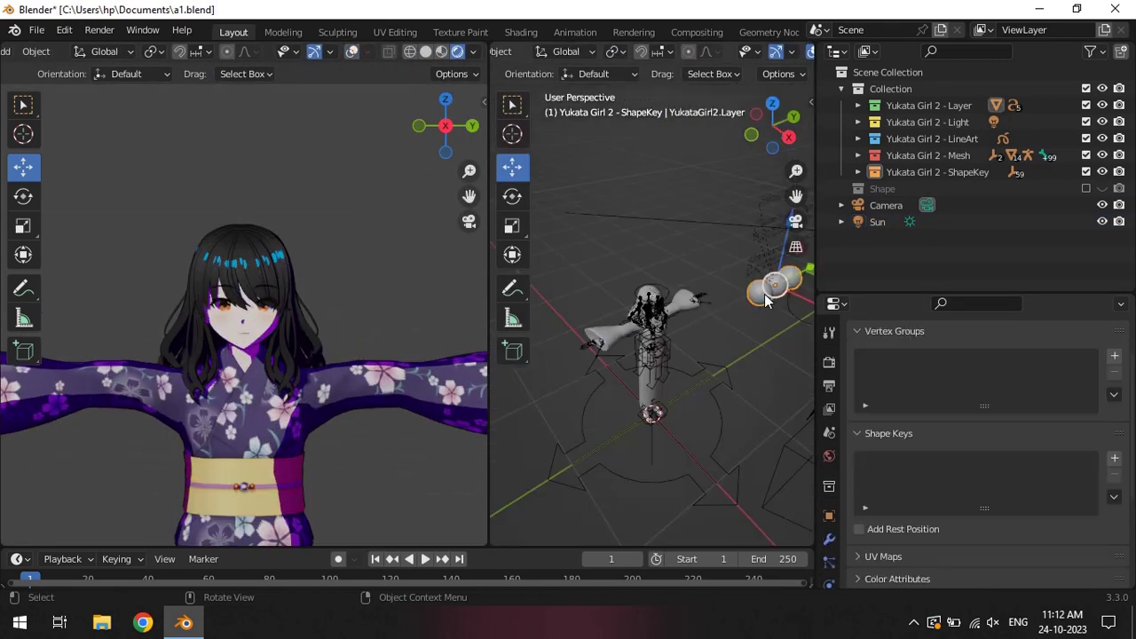
left_click(829, 461)
left_click(1011, 399)
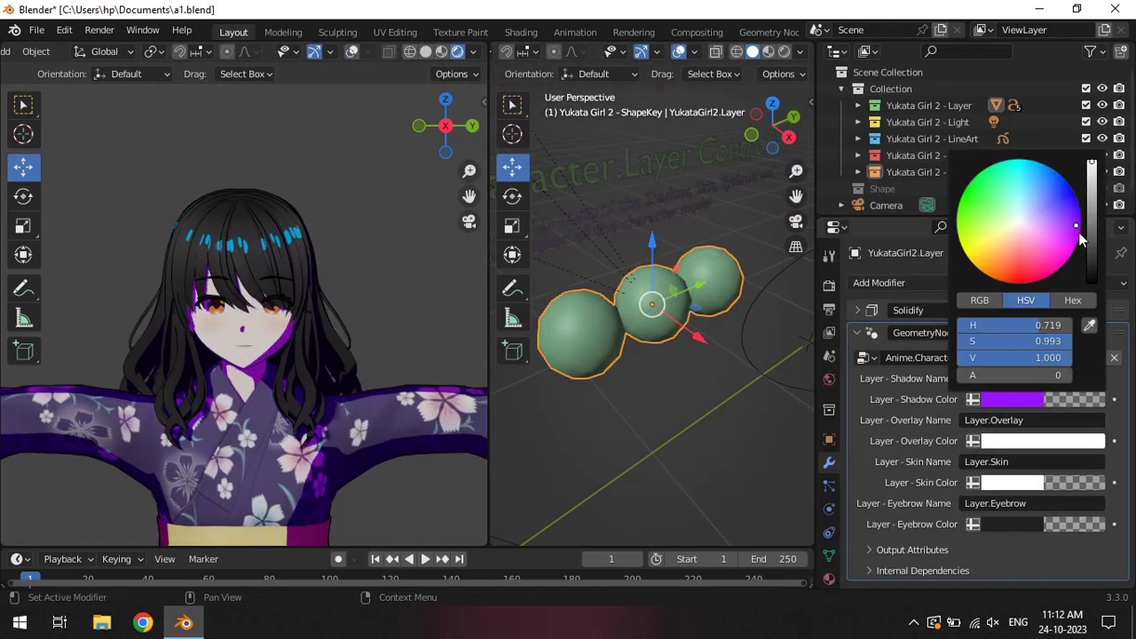
left_click(1012, 399)
left_click(1008, 257)
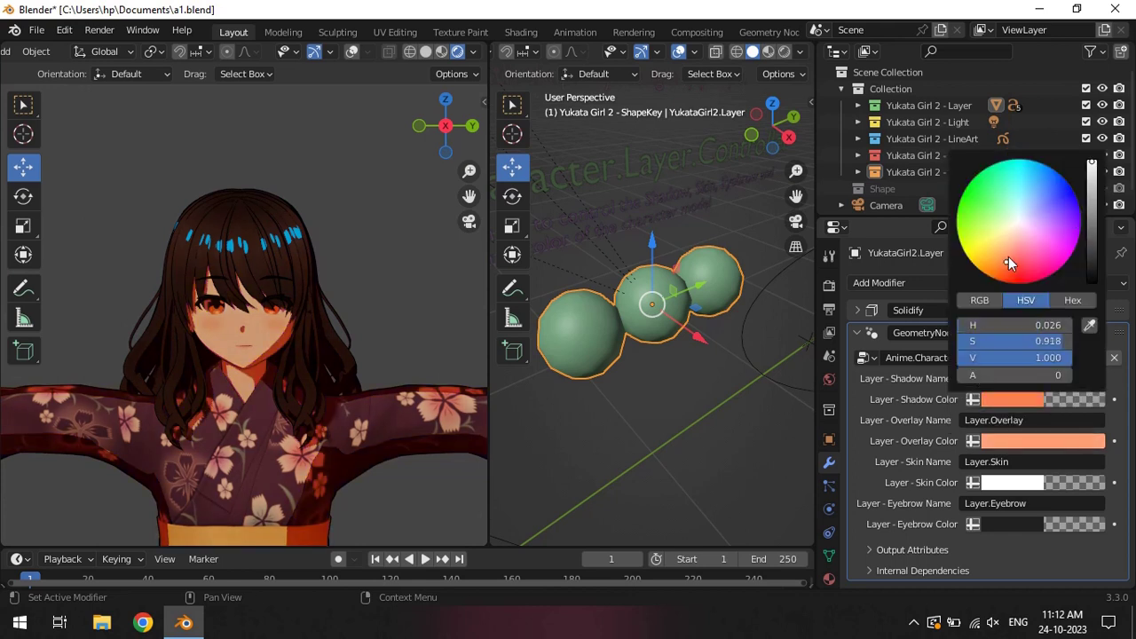
scroll(662, 431, "down", 6)
left_click(750, 331)
left_click(829, 509)
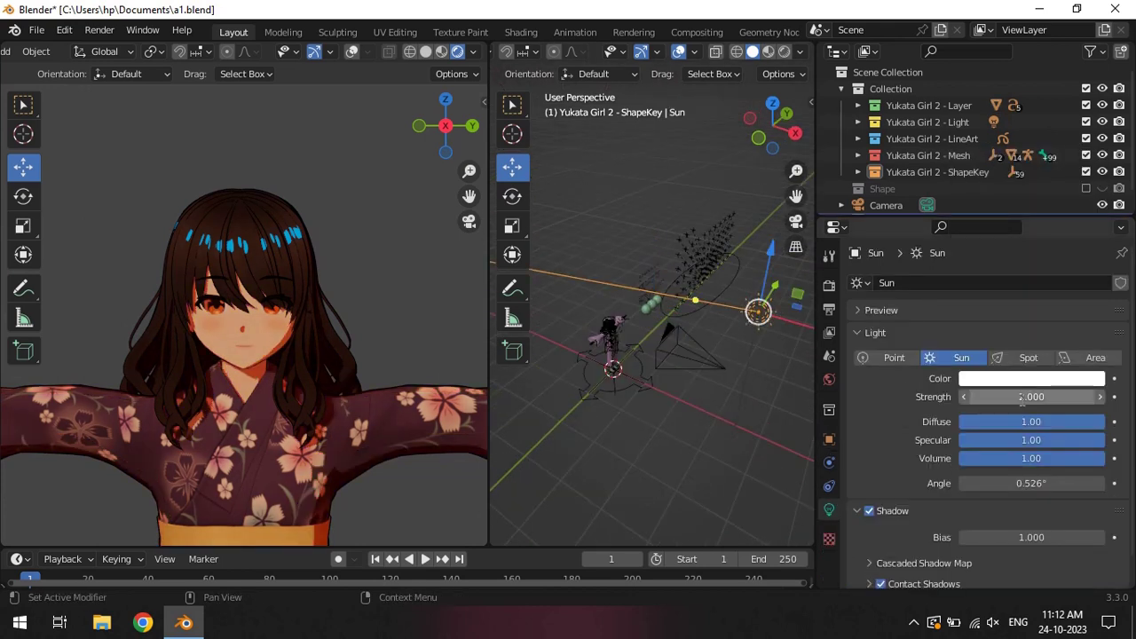
middle_click_drag(763, 399, 717, 397)
Step: Open the hair material's node network and add a Separate XYZ node
key("g")
key("shift+F3")
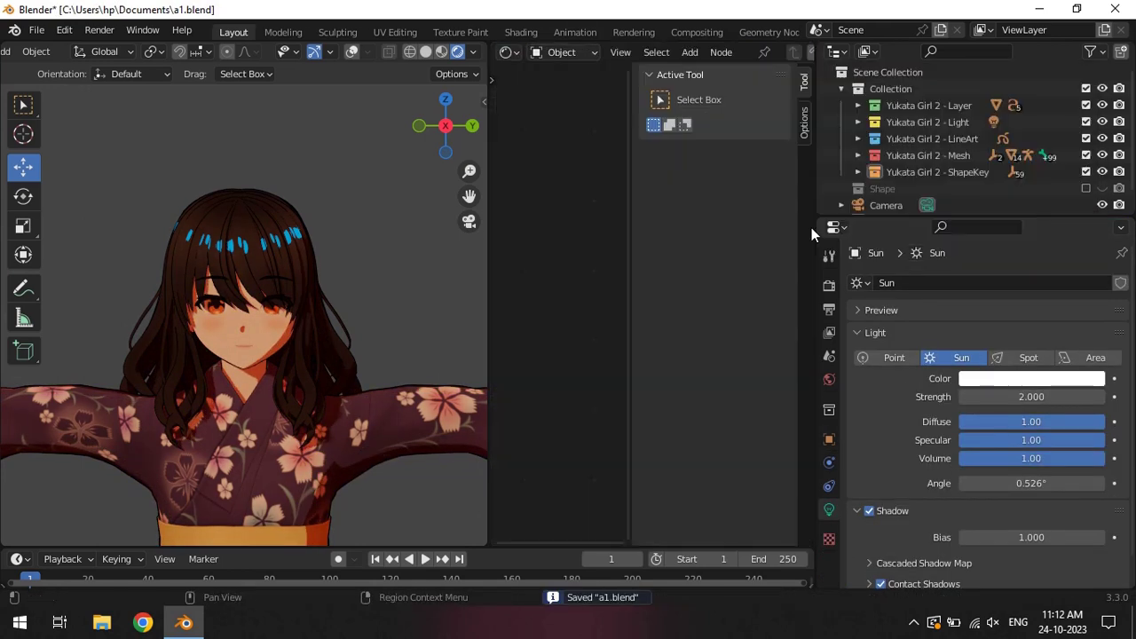
left_click_drag(811, 227, 892, 227)
left_click(293, 236)
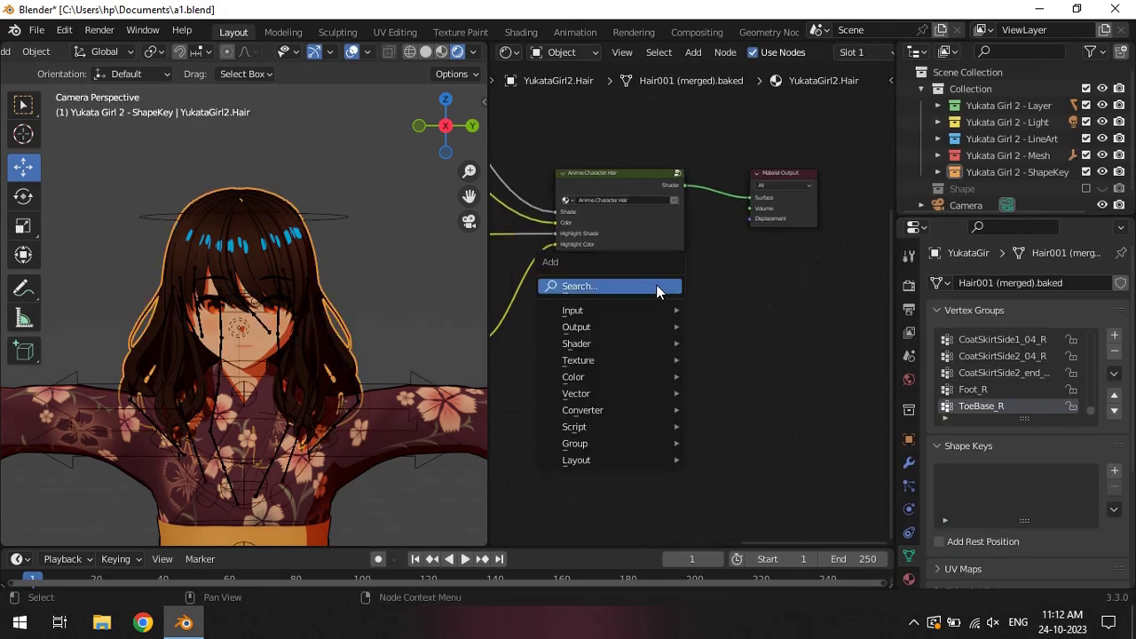
left_click(599, 291)
scroll(684, 275, "up", 2)
key("shift+a")
type("se")
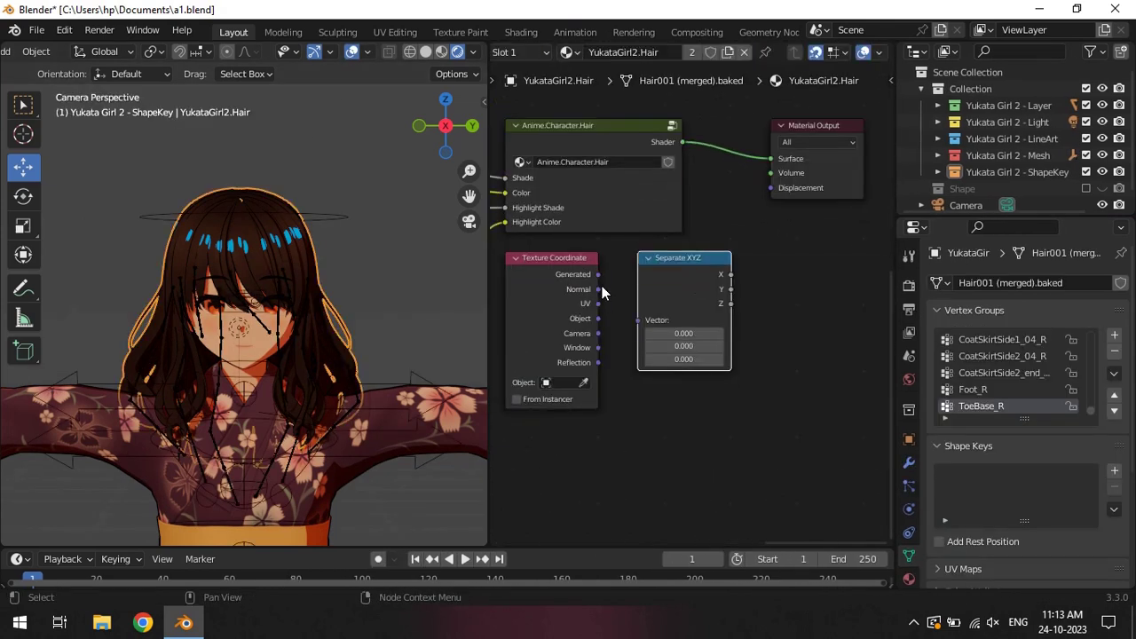
left_click_drag(601, 289, 718, 259)
Step: Add a ColorRamp node with its white stop moved to 0.427
key("shift+a")
type("col")
key("Return")
left_click(745, 359)
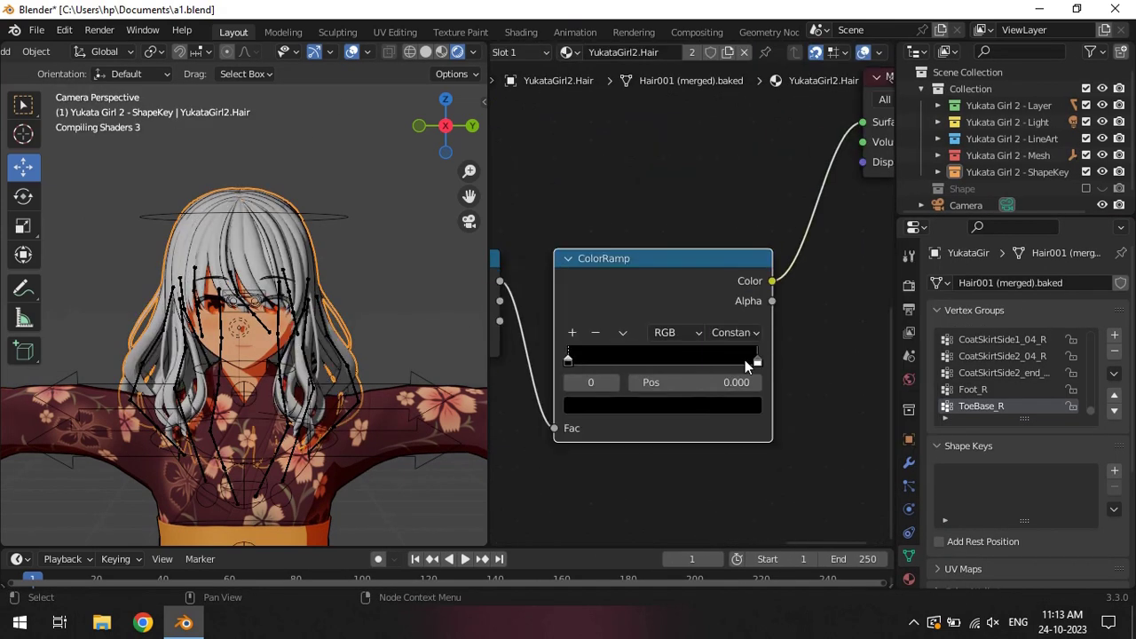
left_click_drag(744, 359, 638, 361)
scroll(621, 266, "down", 3)
Step: Duplicate the ColorRamp and combine both ramps through a Multiply mix node
key("shift+a")
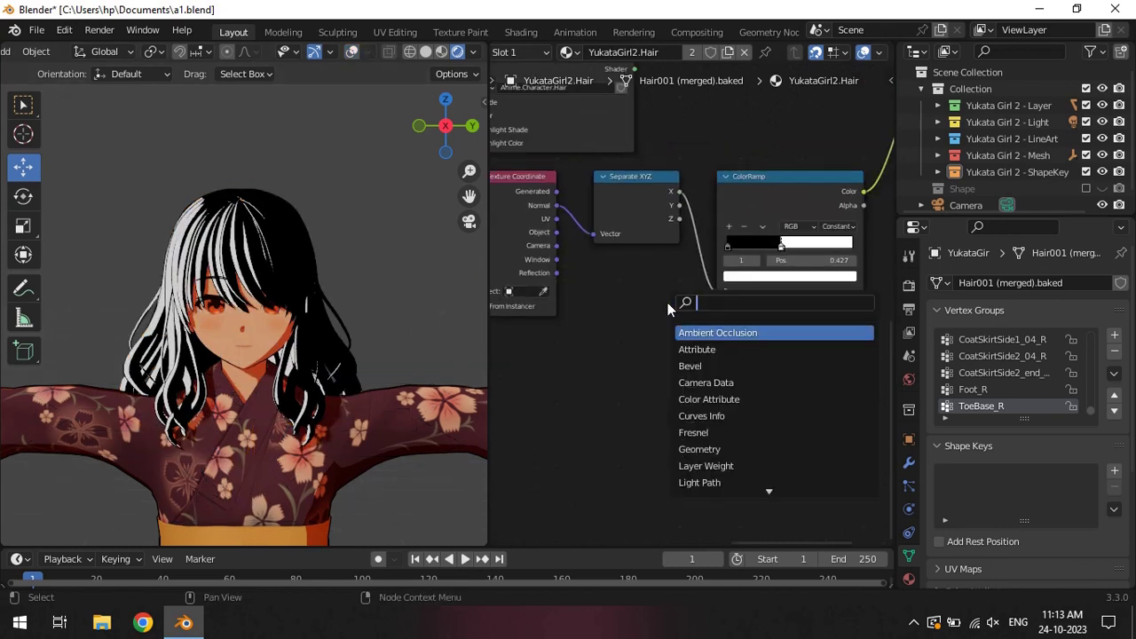
key("Escape")
key("shift+d")
left_click(682, 461)
scroll(600, 380, "up", 2)
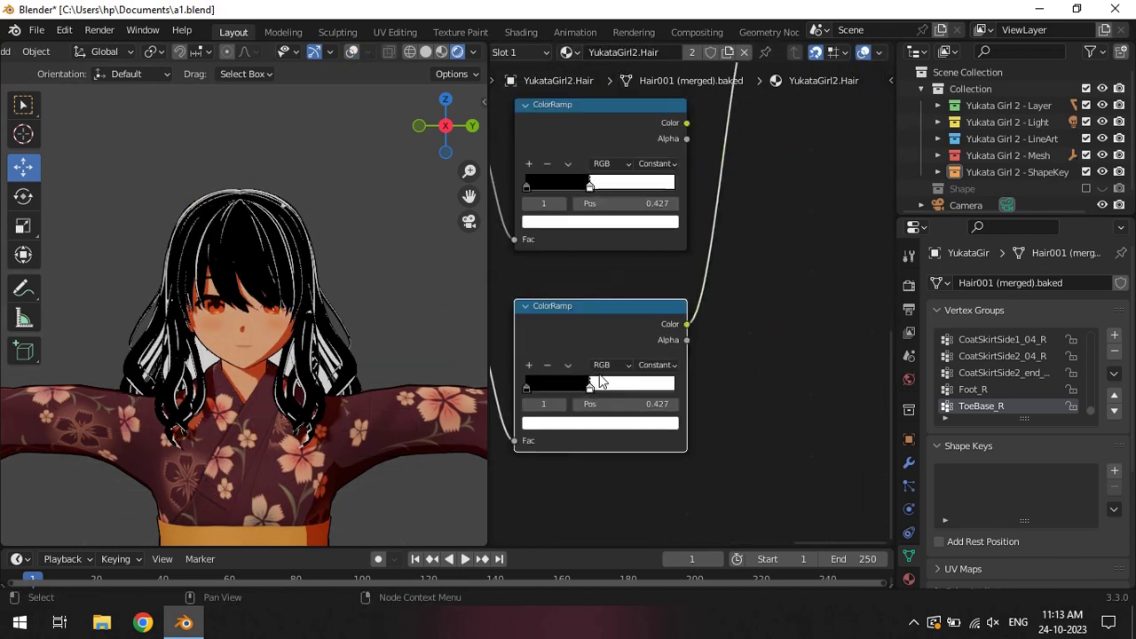
middle_click_drag(625, 375, 666, 347)
right_click_drag(666, 347, 691, 207, "ctrl+shift")
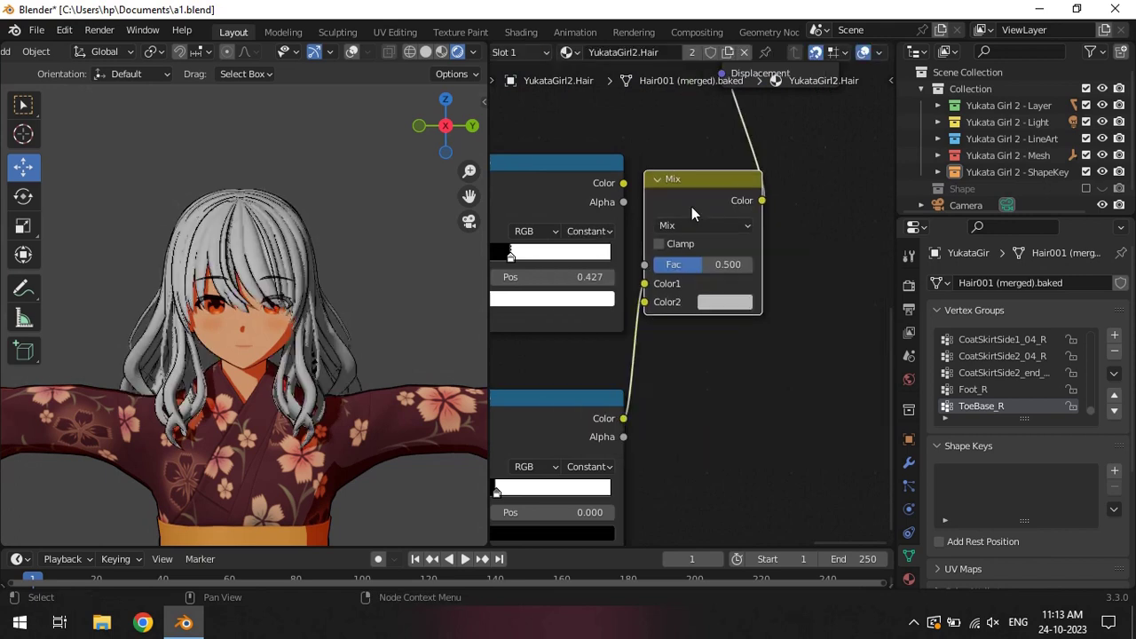
left_click(718, 273)
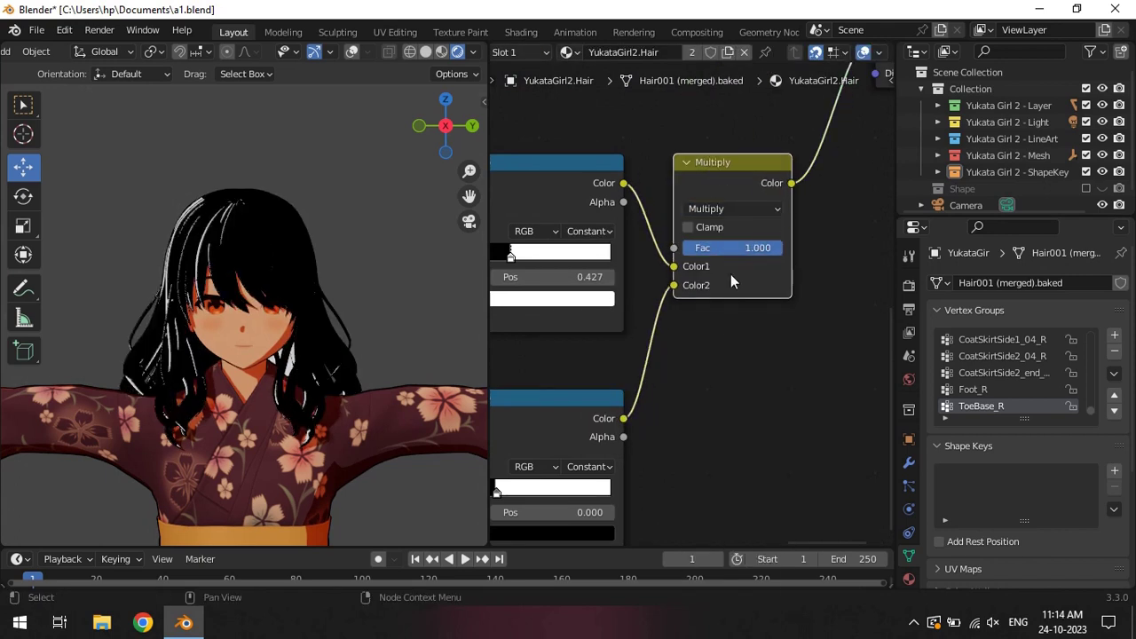
Step: Add a Fresnel node and shift and darken the lower ramp's black stop
scroll(730, 281, "up", 1)
middle_click_drag(578, 253, 568, 156)
left_click_drag(495, 434, 550, 432)
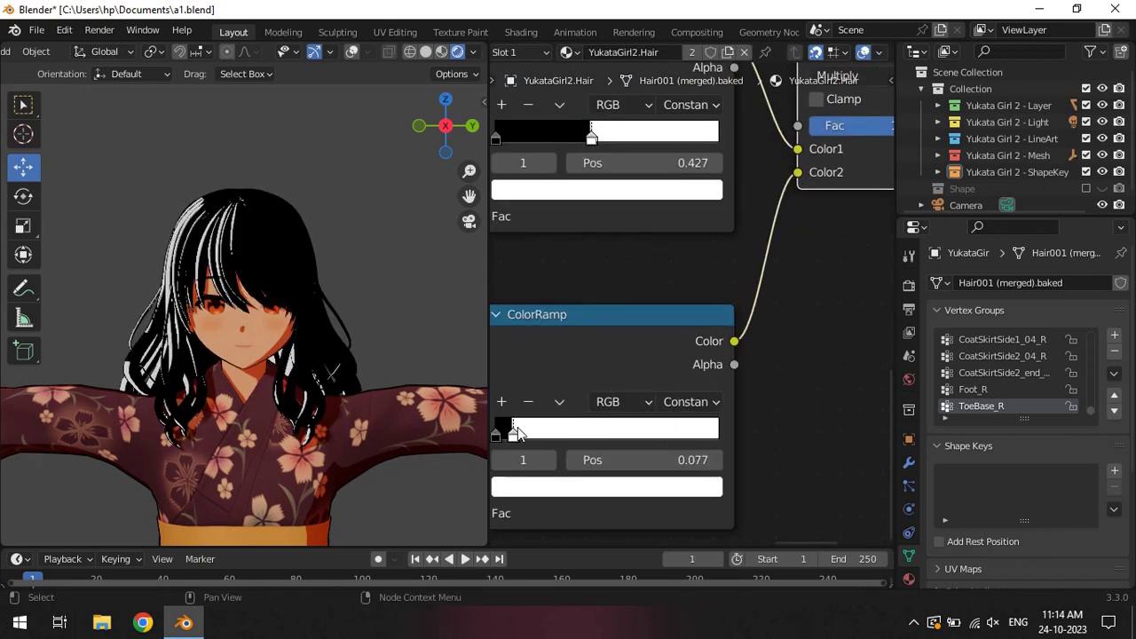
scroll(730, 234, "down", 2)
key("shift+a")
key("Escape")
scroll(677, 332, "up", 2)
scroll(677, 331, "up", 1)
left_click(658, 487)
left_click_drag(719, 221, 719, 323)
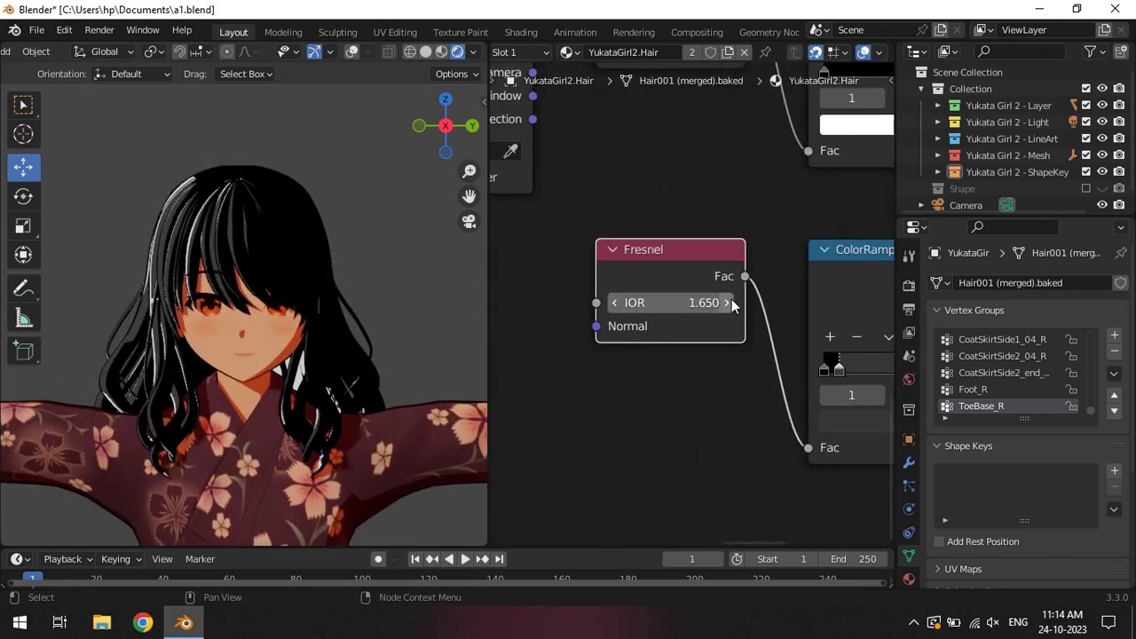
Step: Save the file and frame the whole hair node network
middle_click_drag(732, 304, 518, 301)
key("ctrl+s")
scroll(627, 263, "down", 2)
scroll(627, 262, "down", 1)
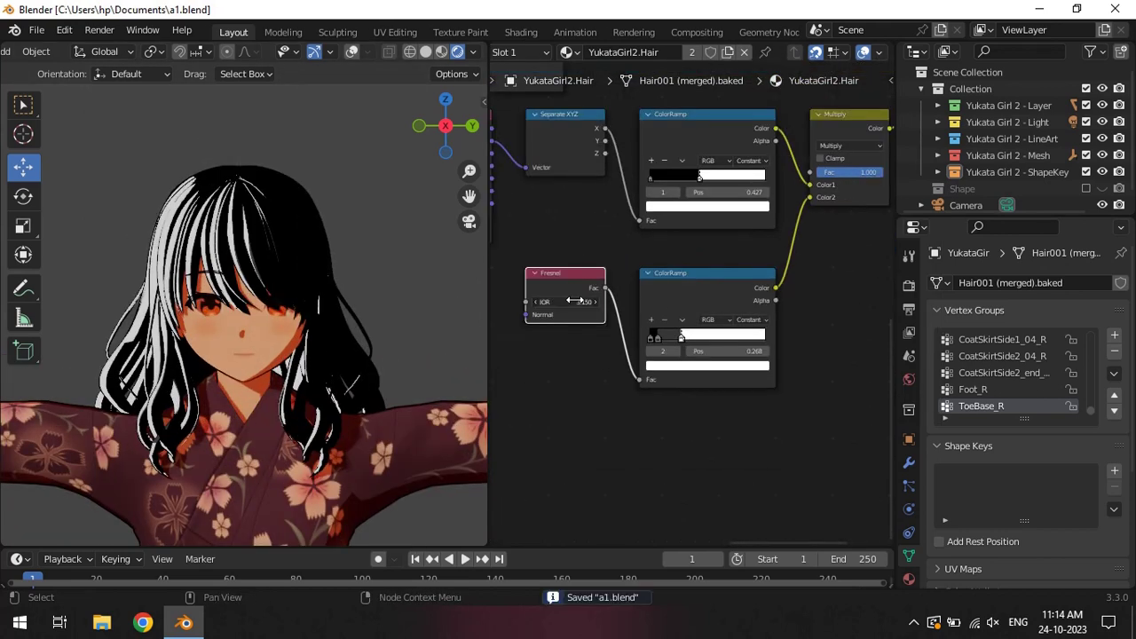
scroll(693, 272, "down", 2)
middle_click_drag(693, 272, 564, 442)
Step: Adjust the top ColorRamp: stop at 0.245, reversed to white-black, then stop at 0.623
middle_click_drag(928, 316, 662, 347)
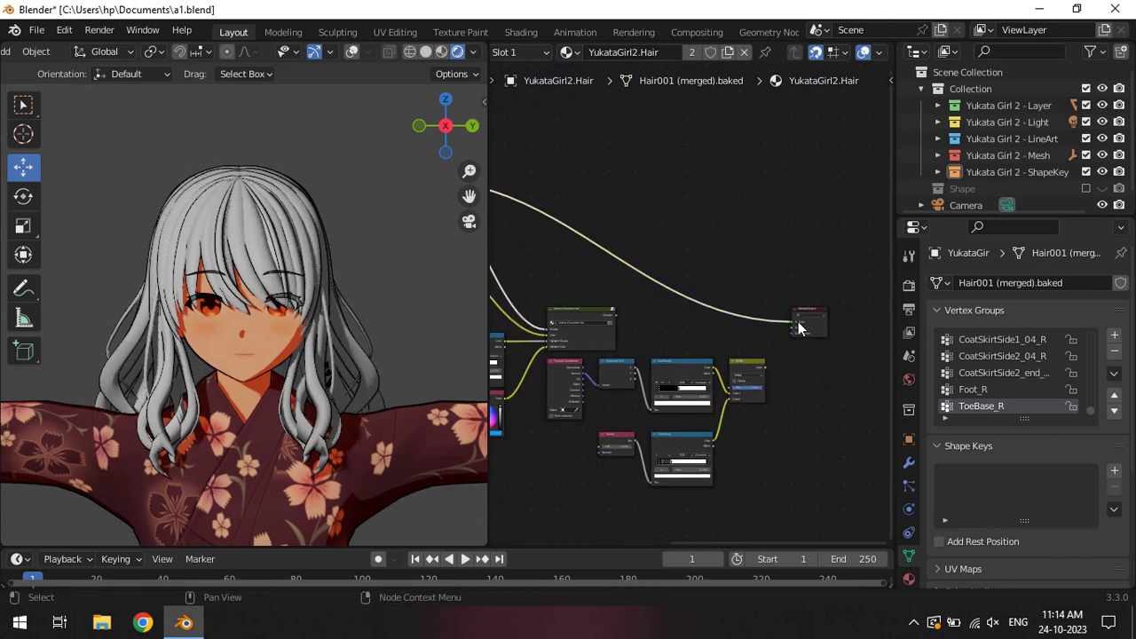
scroll(817, 418, "up", 3)
scroll(634, 238, "up", 2)
mouse_move(634, 238)
left_mouse_down()
mouse_move(619, 235)
mouse_move(615, 346)
left_mouse_up()
scroll(621, 232, "up", 1)
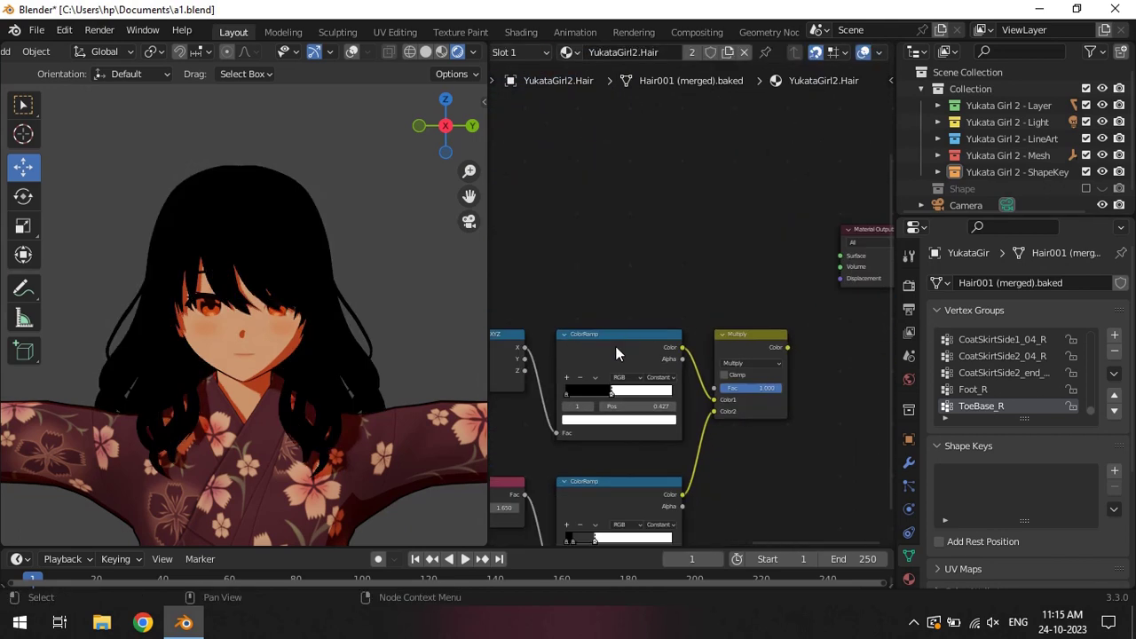
left_click_drag(803, 281, 694, 281)
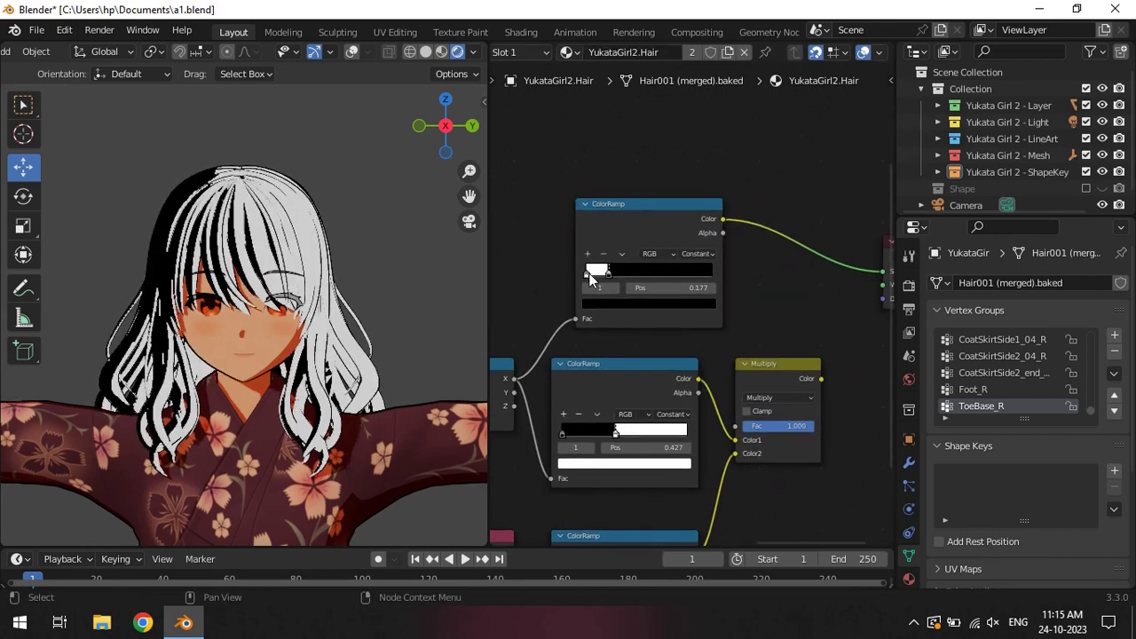
left_click_drag(592, 277, 662, 277)
middle_click_drag(663, 277, 707, 268)
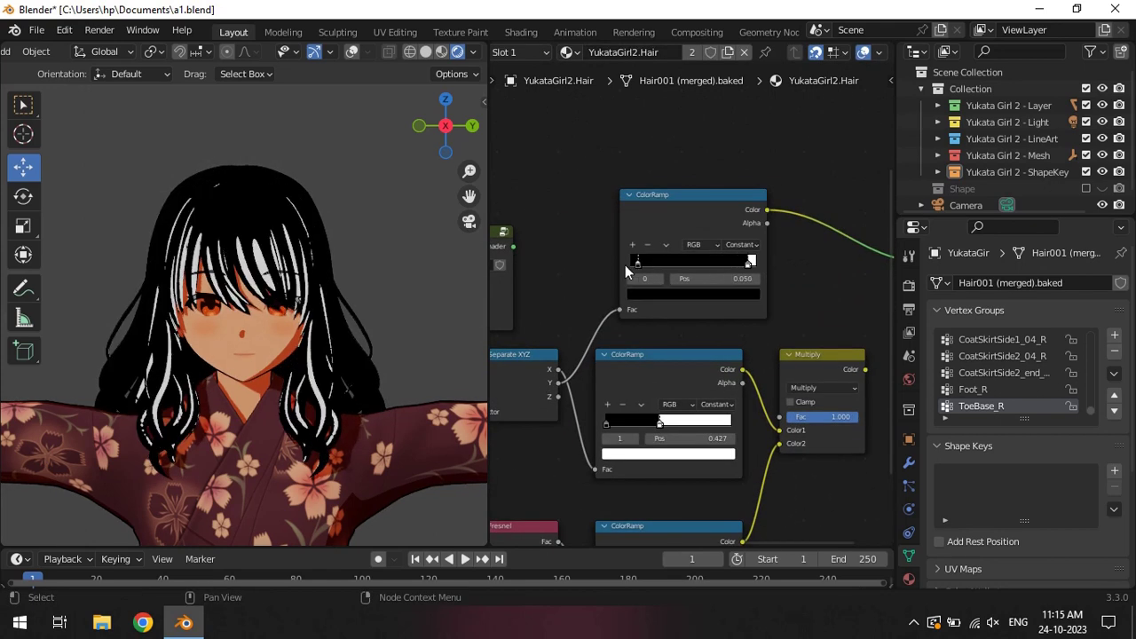
Step: Remove the top ColorRamp, wire Multiply to Material Output, and add a duplicate Multiply before it
key("ctrl+z")
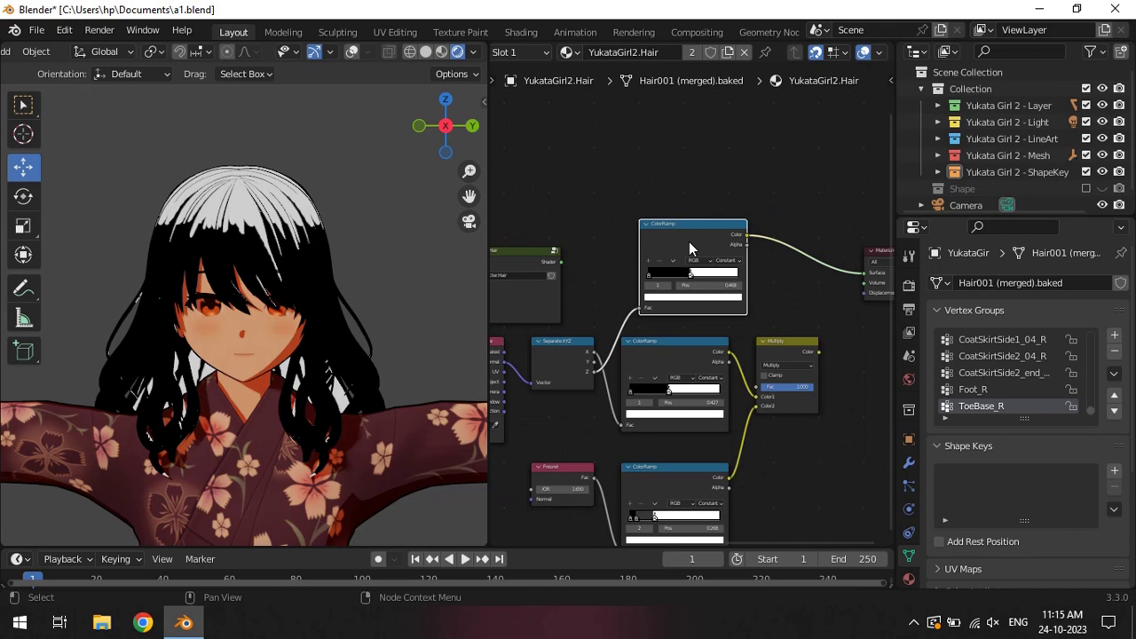
scroll(688, 241, "down", 3)
middle_click_drag(709, 322, 813, 307)
left_click_drag(691, 347, 747, 446)
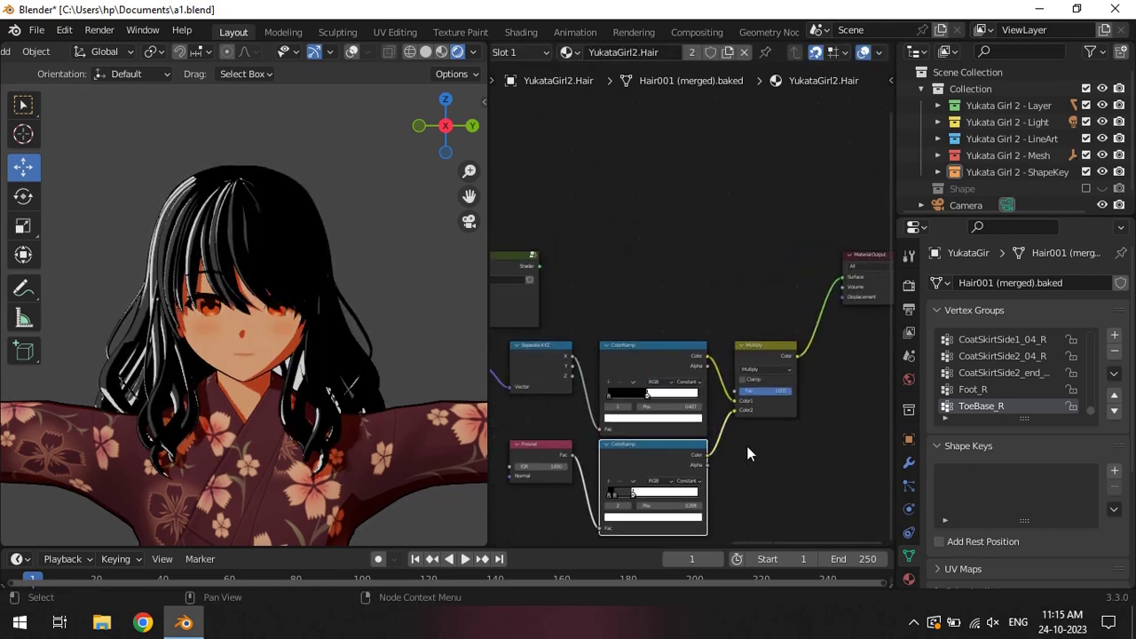
key("shift+d")
left_click(692, 299)
Step: Set the second Multiply's Color2 to bright orange and darken the ColorRamp's dark stop toward V 0.013
scroll(691, 296, "up", 2)
left_click(779, 436)
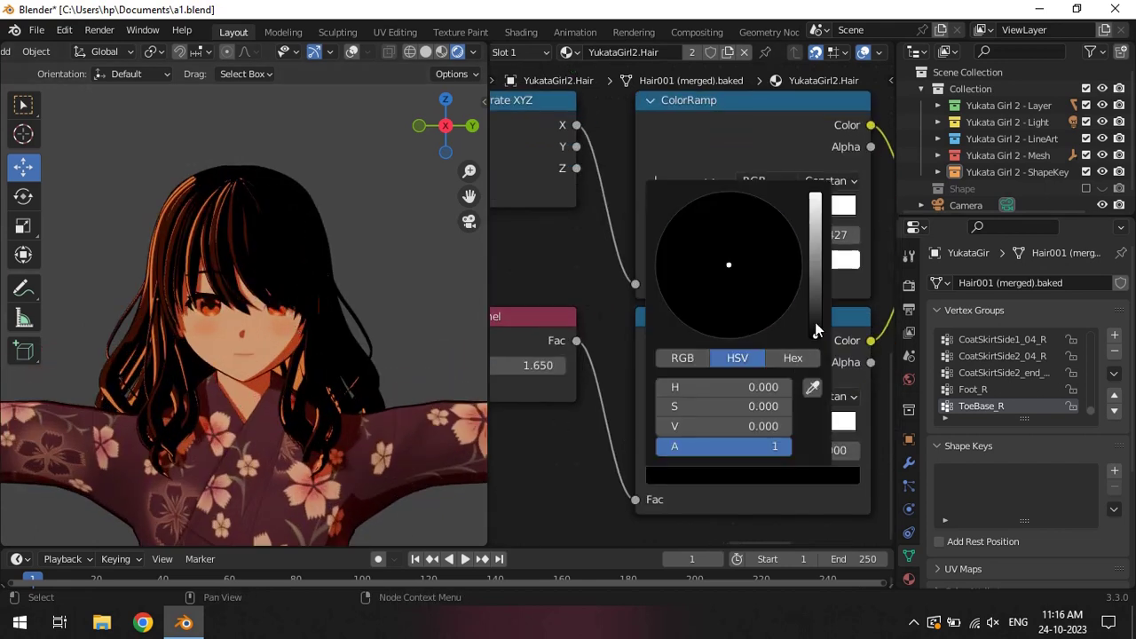
left_click_drag(815, 330, 808, 301)
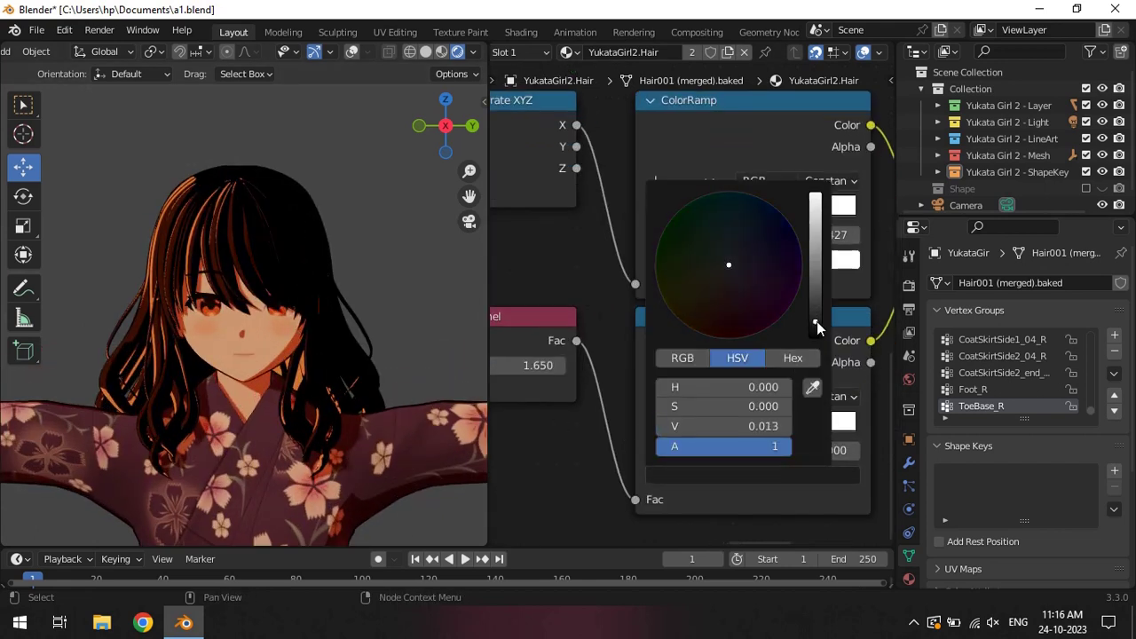
left_click_drag(715, 213, 718, 189)
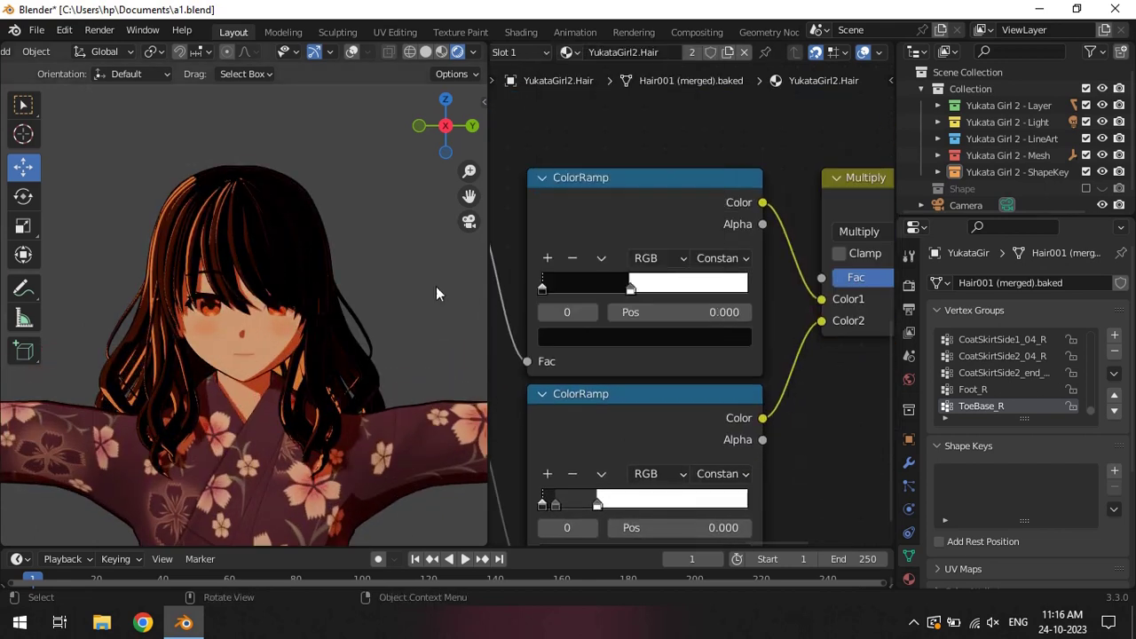
scroll(568, 504, "down", 2, "shift")
left_click(712, 503)
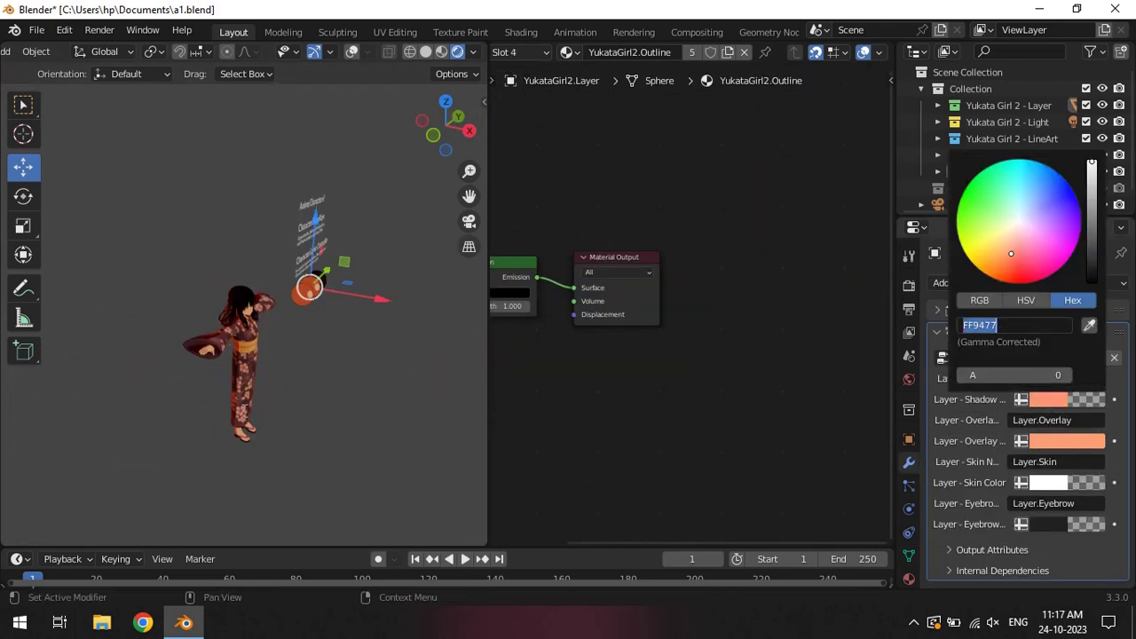
Step: Save the file and wire the left node straight into the Material Output
scroll(350, 330, "up", 2)
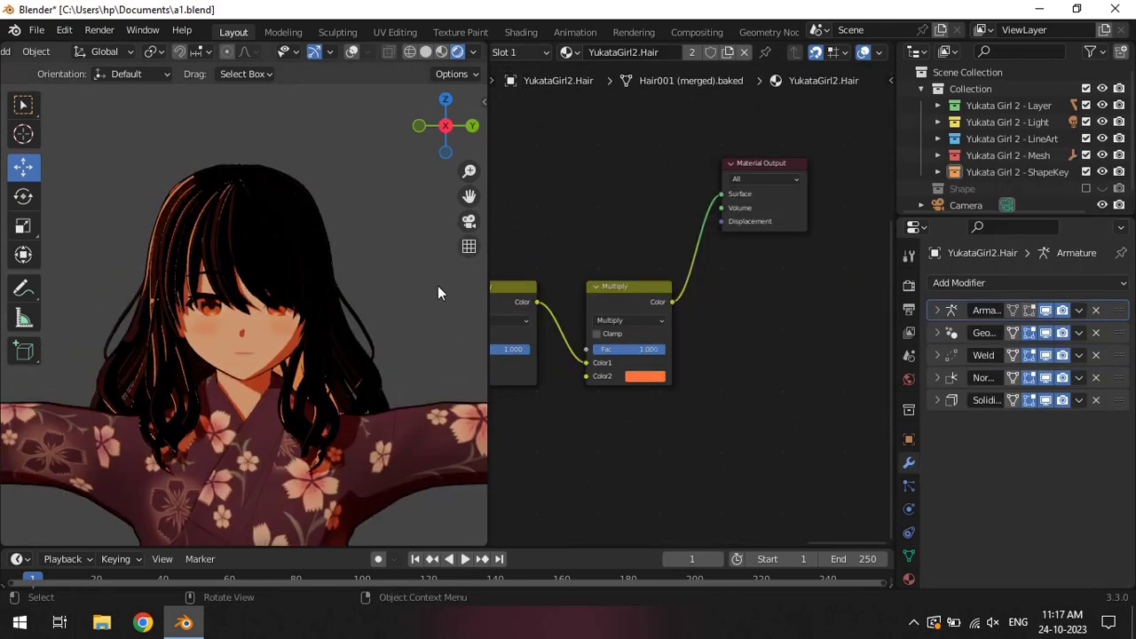
key("ctrl+s")
scroll(529, 268, "down", 3)
left_click(518, 266, "ctrl+shift")
scroll(794, 319, "up", 3)
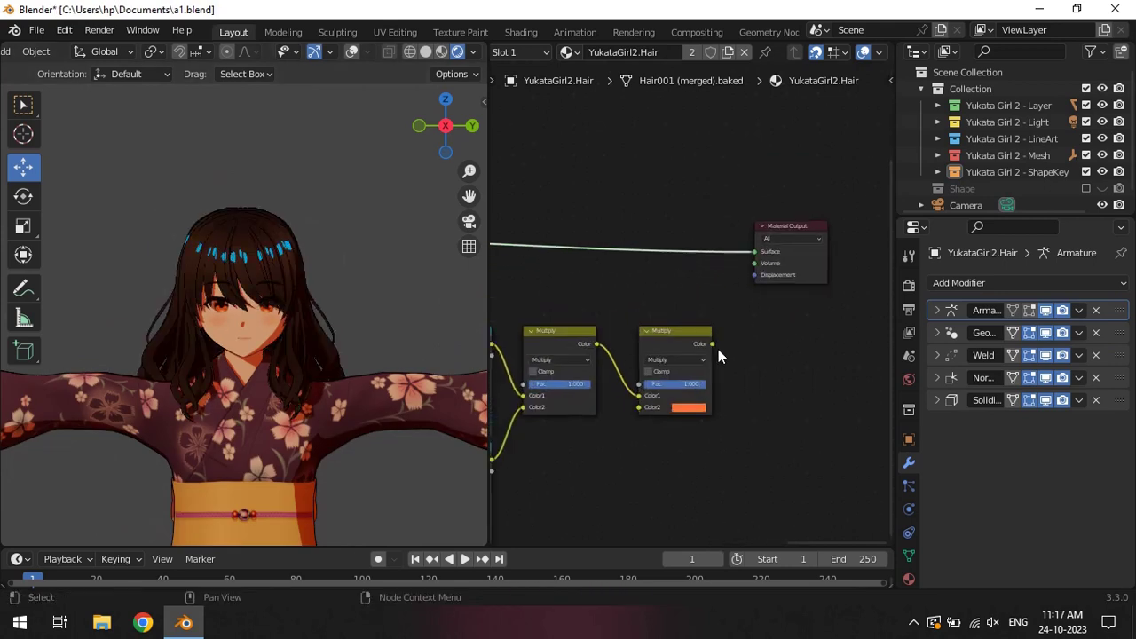
scroll(588, 429, "up", 2)
Step: Slide the ColorRamp stop to 0.164 and make a grey stop at about 0.205
left_click_drag(619, 287, 545, 282)
left_click(593, 322)
left_click(593, 322)
left_click_drag(641, 142, 640, 120)
left_click_drag(541, 283, 546, 277)
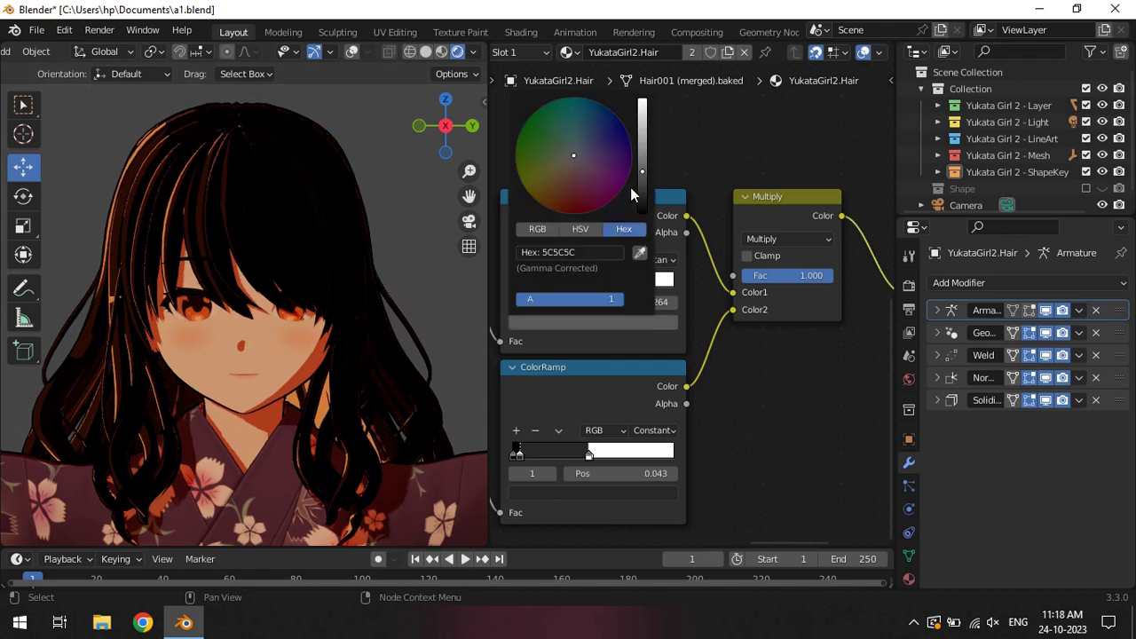
Step: Slide the lower ColorRamp's white stop left and save a1.blend
left_click_drag(589, 454, 557, 455)
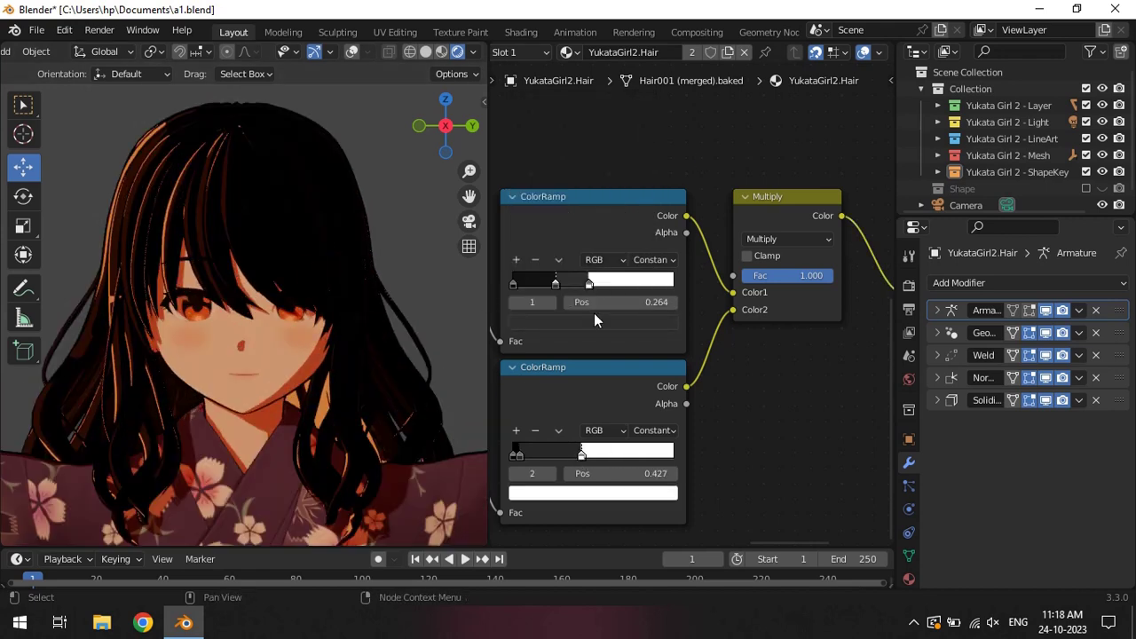
middle_click_drag(594, 312, 628, 291)
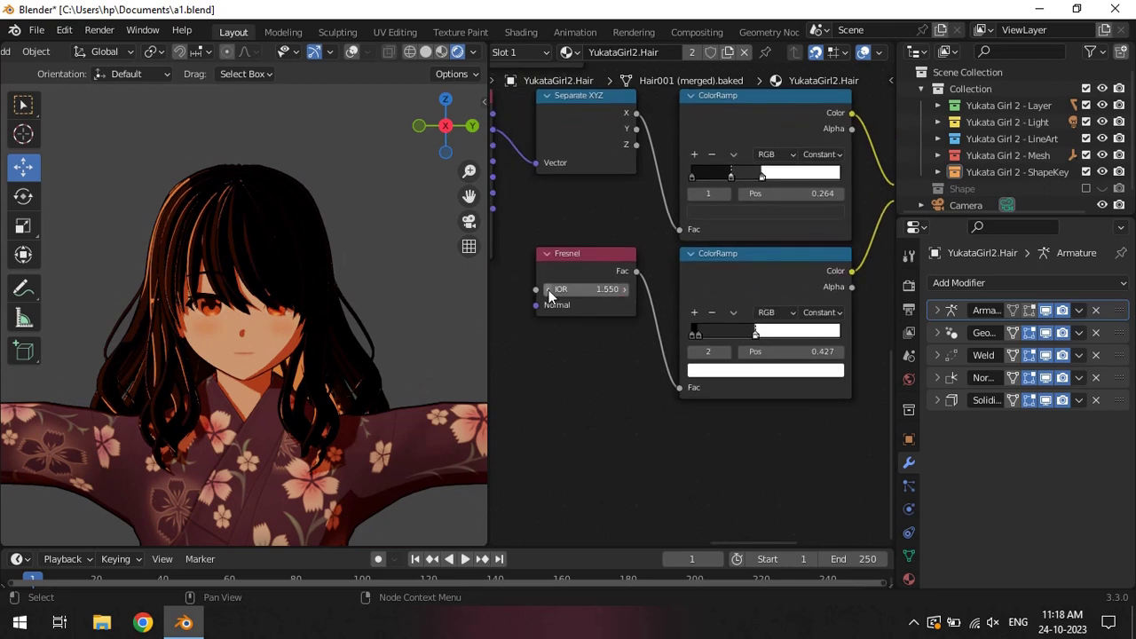
key("ctrl+s")
Step: Show the NormalEdit modifier in the viewport and lower its Mix Factor to 0.645
key("shift+alt+z")
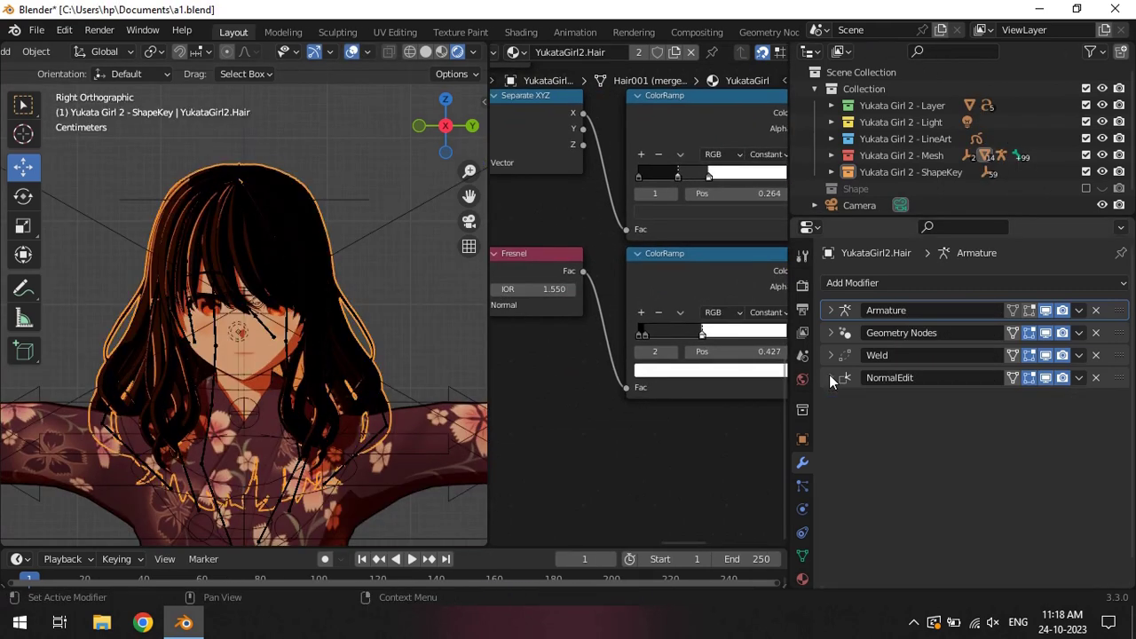
left_click(847, 378)
scroll(931, 444, "down", 1)
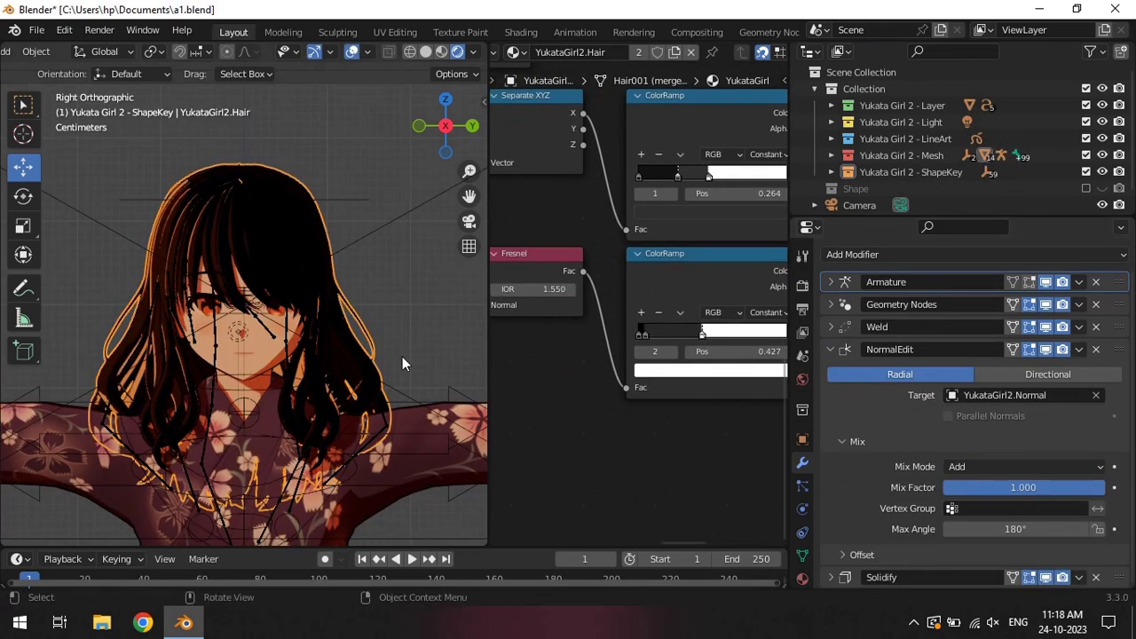
left_click(1046, 349)
left_click_drag(1003, 487, 973, 491)
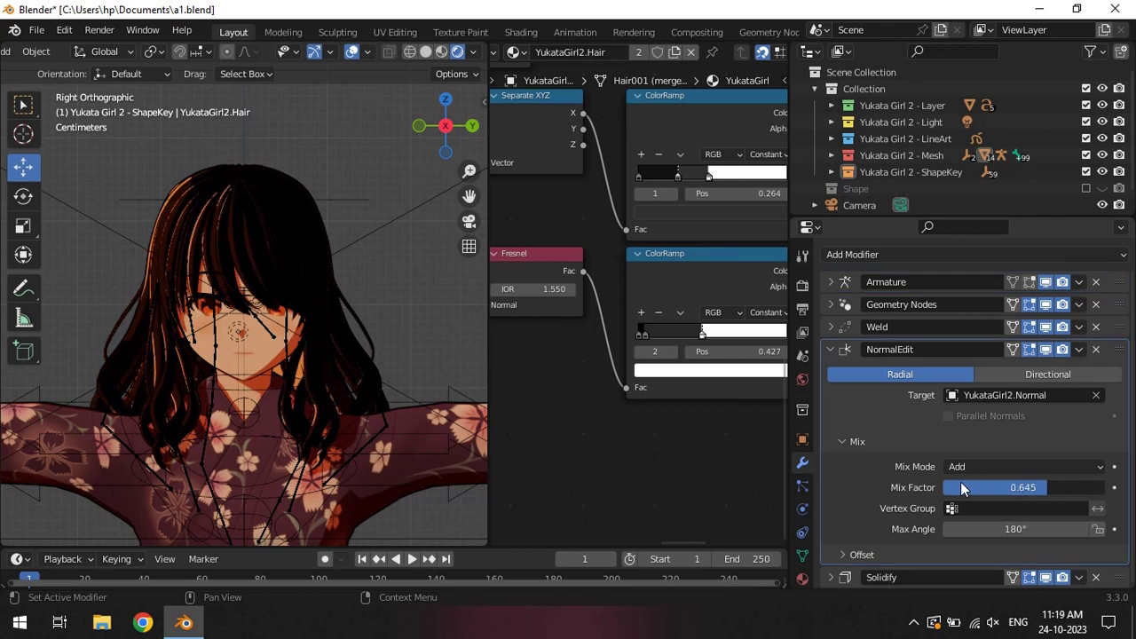
left_click(834, 349)
Step: Add a new stop to the lower ColorRamp, reposition it, and edit its colour
left_click_drag(790, 382, 887, 382)
scroll(747, 379, "down", 3)
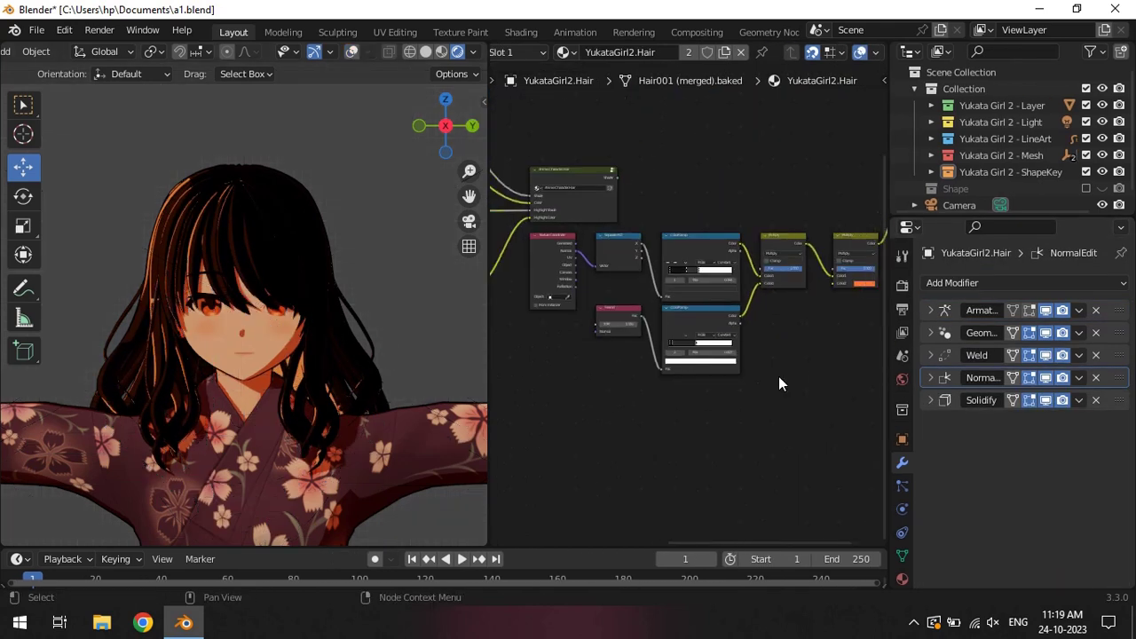
middle_click_drag(778, 383, 731, 399)
left_click(902, 285)
scroll(618, 381, "up", 5)
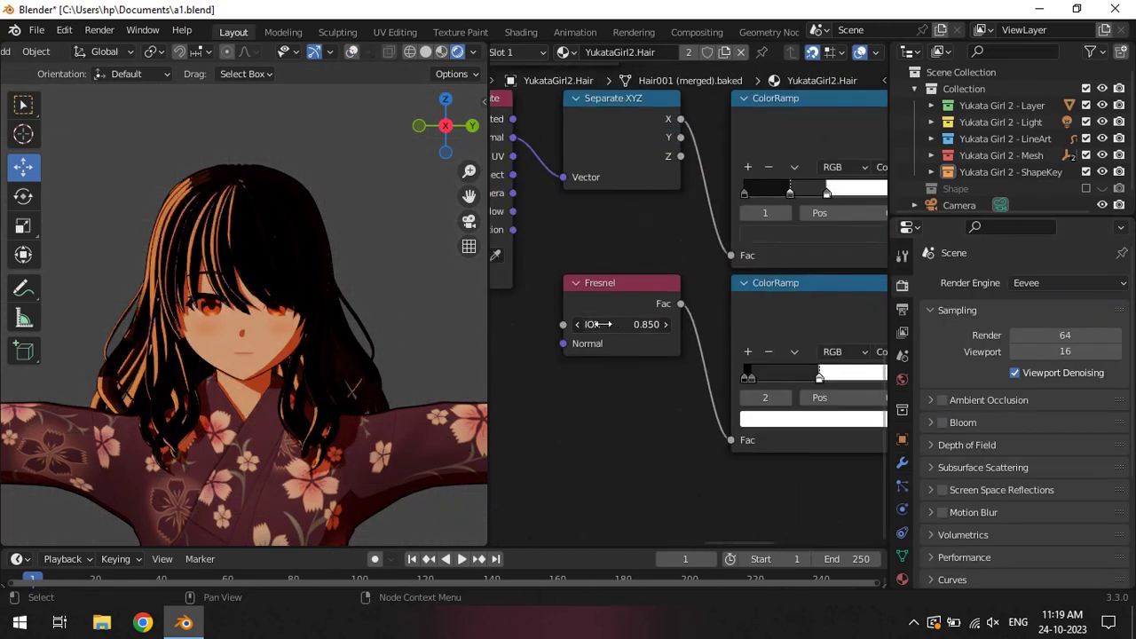
middle_click_drag(668, 325, 590, 427)
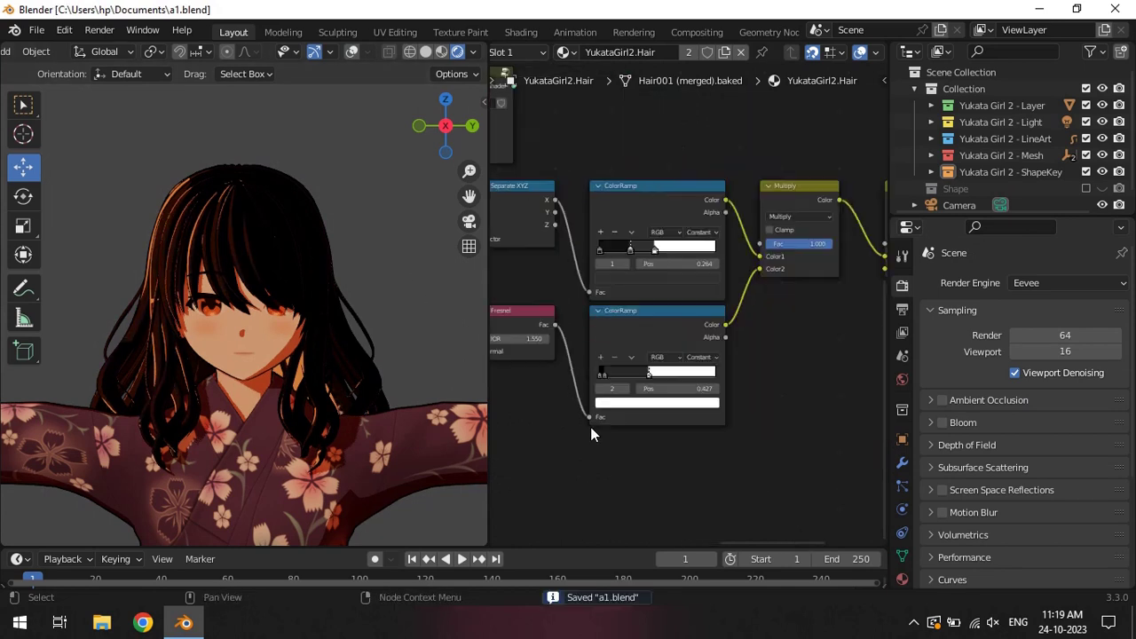
left_click(638, 432)
mouse_move(635, 397)
left_mouse_down()
mouse_move(661, 398)
mouse_move(626, 389)
left_mouse_up()
left_click(656, 438)
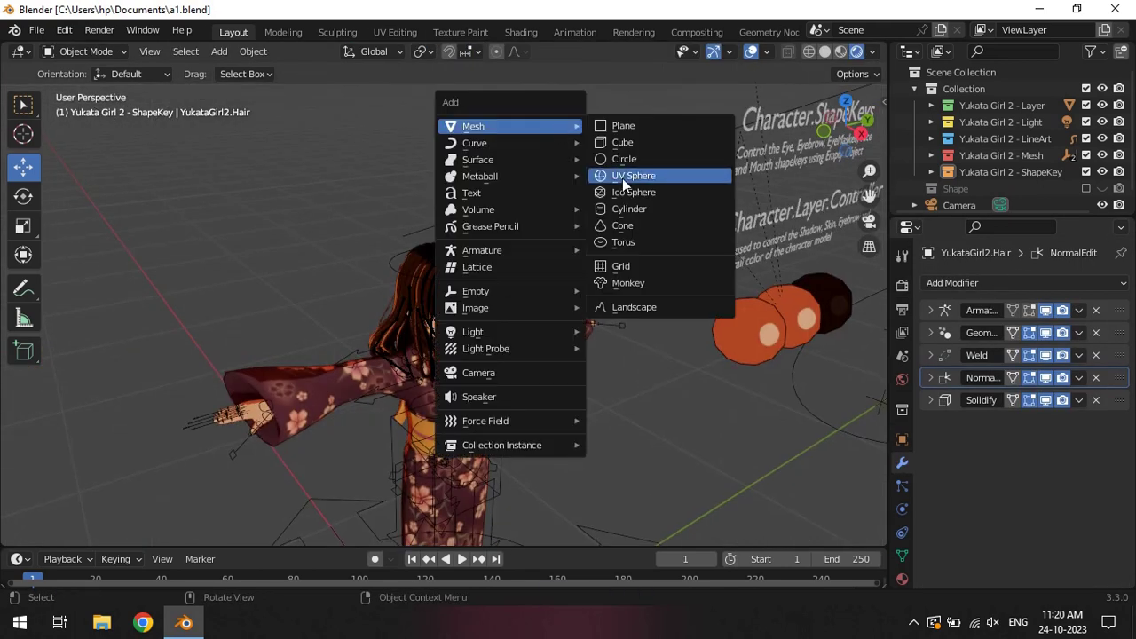
Step: Add a cylinder, scale it down, and place it near the head
left_click(628, 209)
key("s")
left_click(520, 430)
key("g")
left_click(496, 279)
key("KP_1")
key("KP_Decimal")
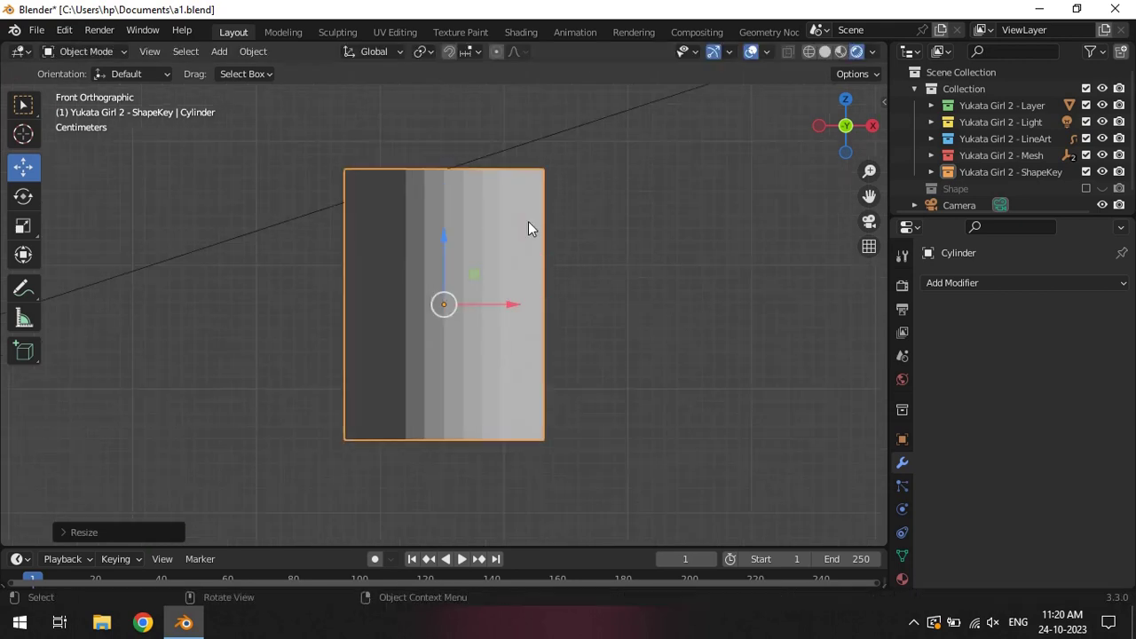
middle_click_drag(527, 228, 459, 426)
Step: Edit the cylinder's mesh from the front view with all geometry selected in wireframe display
key("Tab")
key("Tab")
key("KP_1")
key("Tab")
middle_click_drag(571, 296, 533, 266)
key("KP_3")
middle_click_drag(477, 165, 488, 155)
key("KP_1")
scroll(488, 155, "up", 3)
key("a")
key("1")
key("z")
left_click(254, 269)
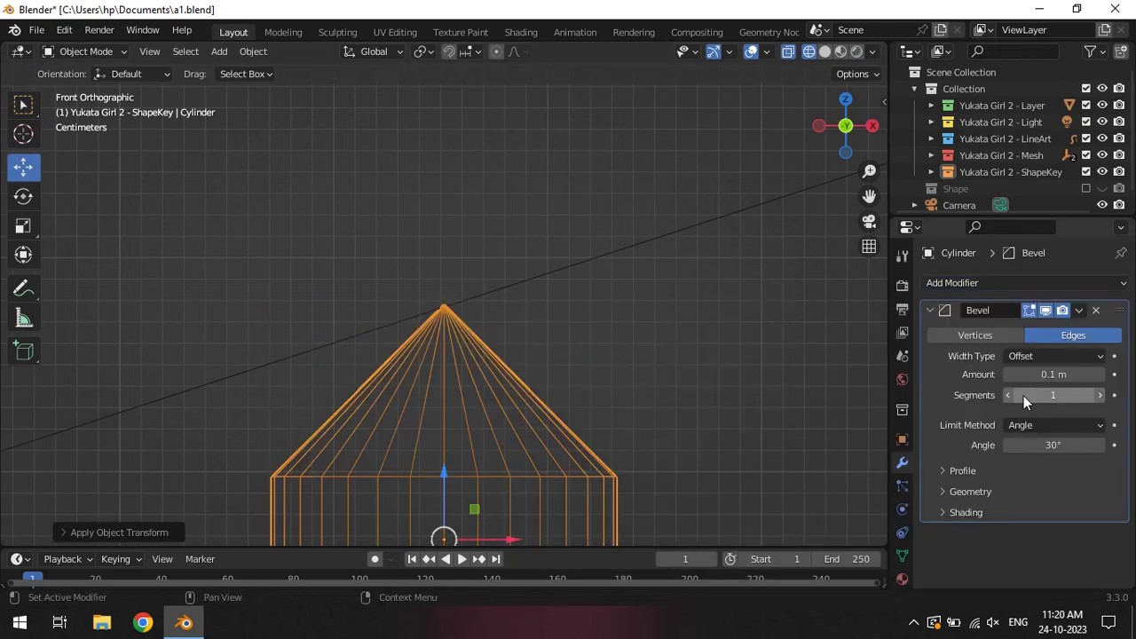
Step: Select the cylinder's bottom edge loop and lower section and resize them
left_click(824, 51)
key("KP_Decimal")
key("Tab")
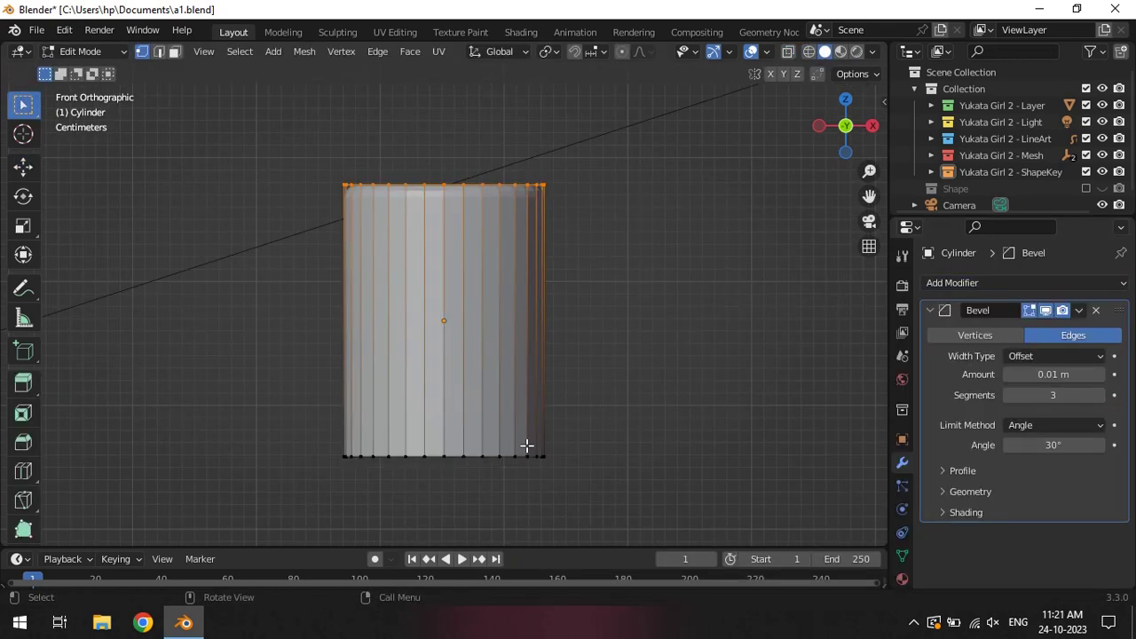
key("z")
left_click(256, 296)
key("Escape")
left_click_drag(515, 488, 292, 443)
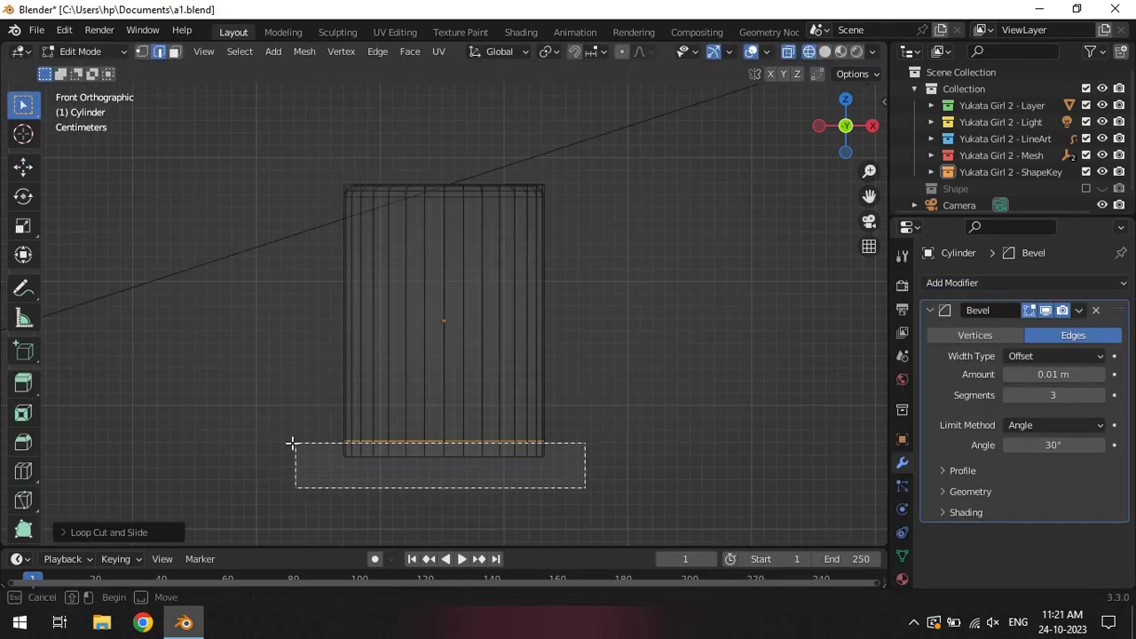
key("Escape")
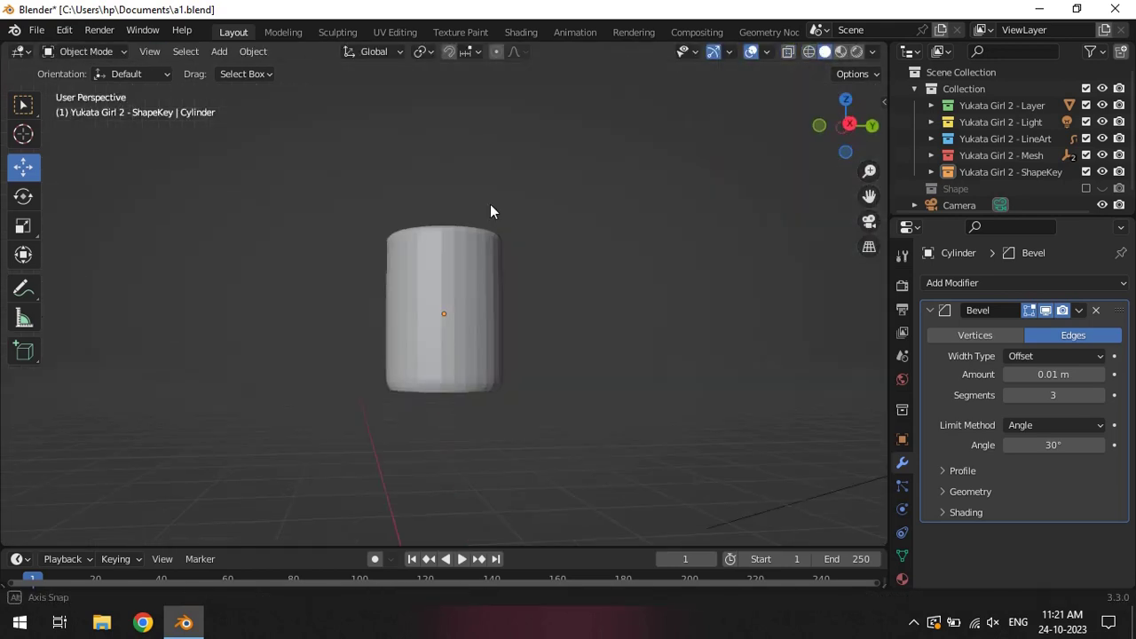
key("Tab")
left_click_drag(330, 399, 564, 426)
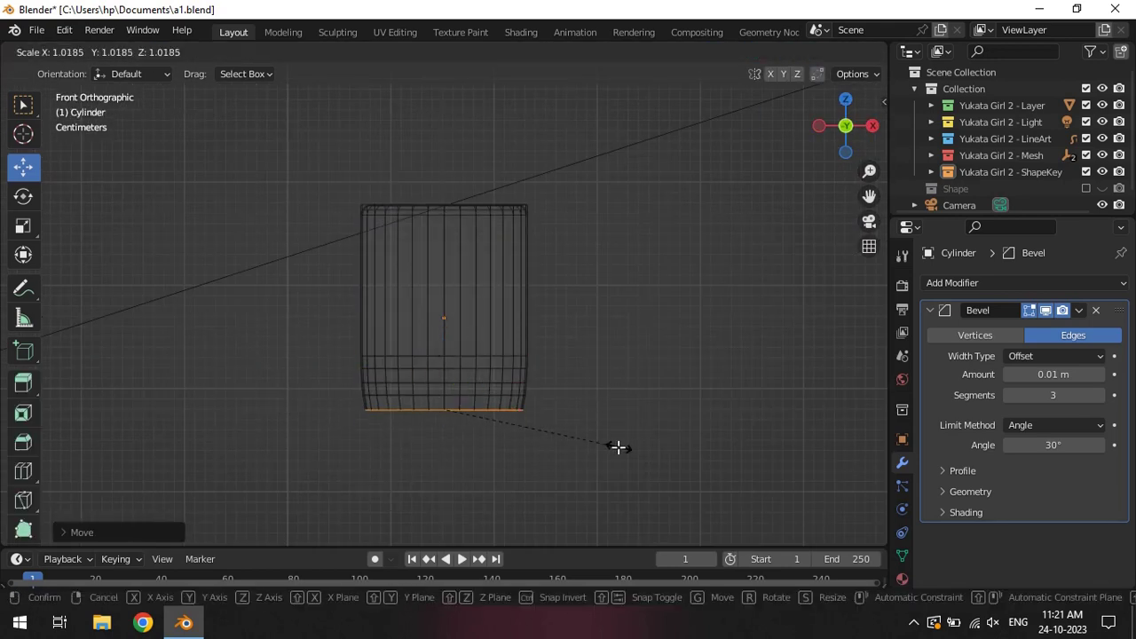
left_click(446, 349)
Step: Cut a middle edge loop and bevel it into a widened band
key("ctrl+r")
key("ctrl+r")
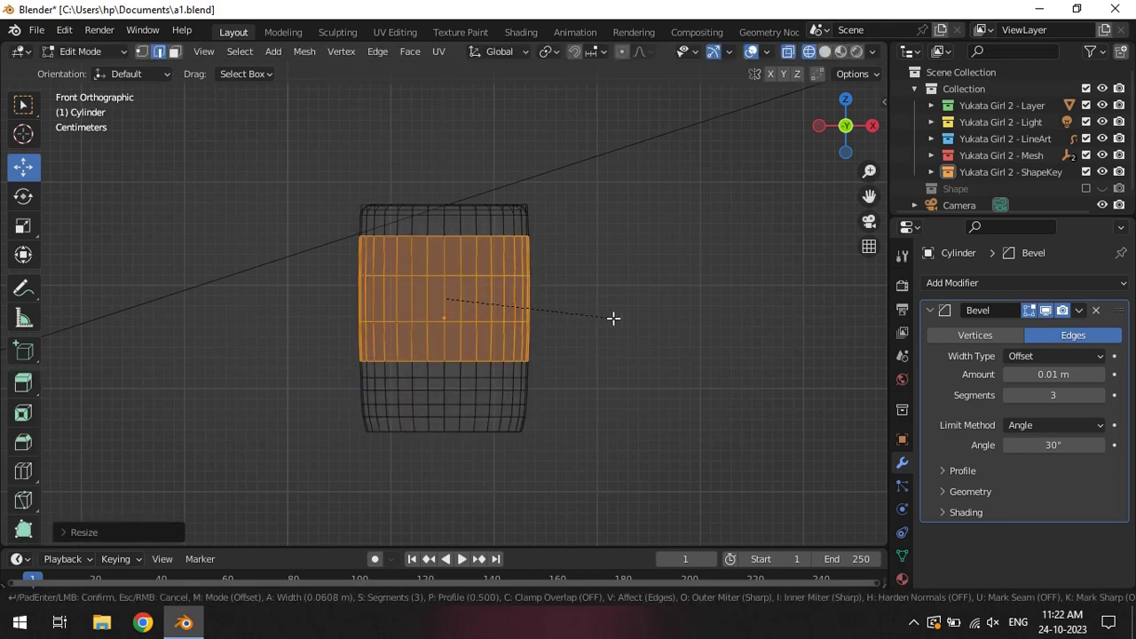
key("Escape")
key("Tab")
key("Tab")
left_click(462, 296, "alt")
key("KP_3")
key("KP_1")
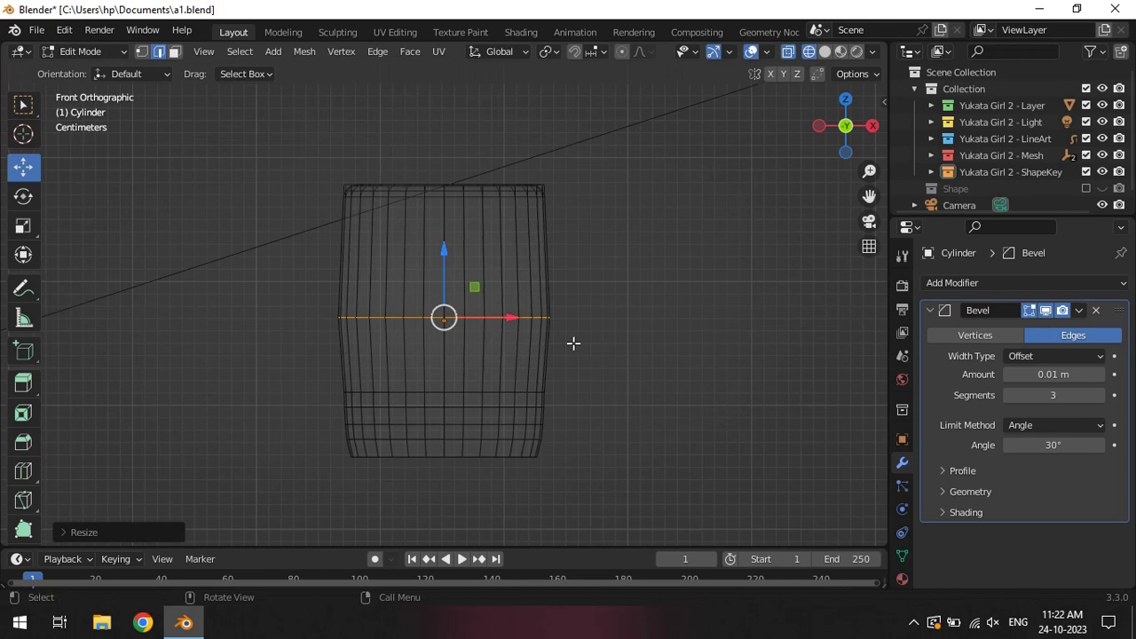
left_click(661, 347)
Step: Compare the mesh with and without the bevel band via undo/redo, keeping the bevel
key("ctrl+z")
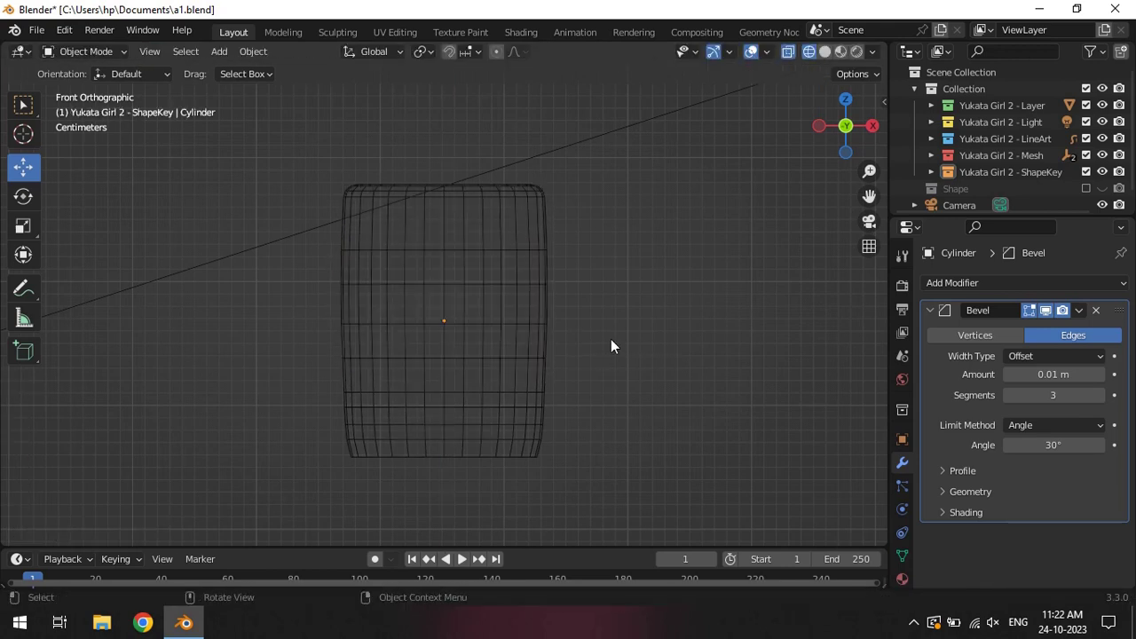
key("ctrl+shift+z")
key("ctrl+z")
key("ctrl+z")
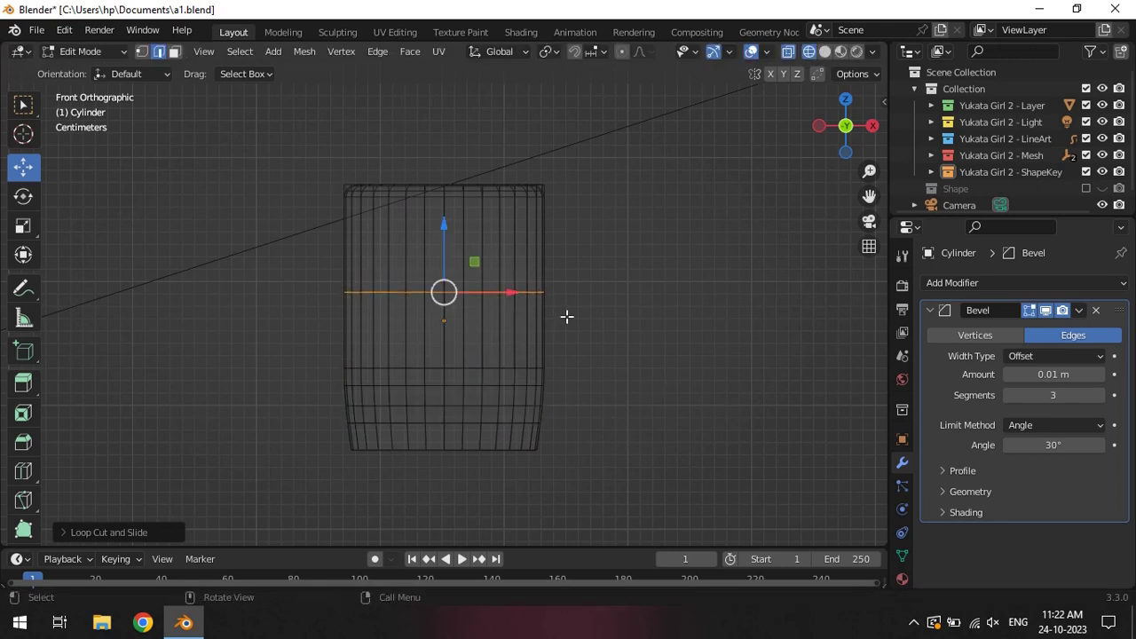
left_click(629, 332)
key("ctrl+z")
key("ctrl+shift+z")
key("Tab")
Step: Add a Smooth modifier below the Bevel modifier
left_click(965, 282)
left_click(951, 514)
key("Tab")
Step: Snap the 3D cursor to the cylinder's selected bottom faces
left_click_drag(329, 355, 588, 502)
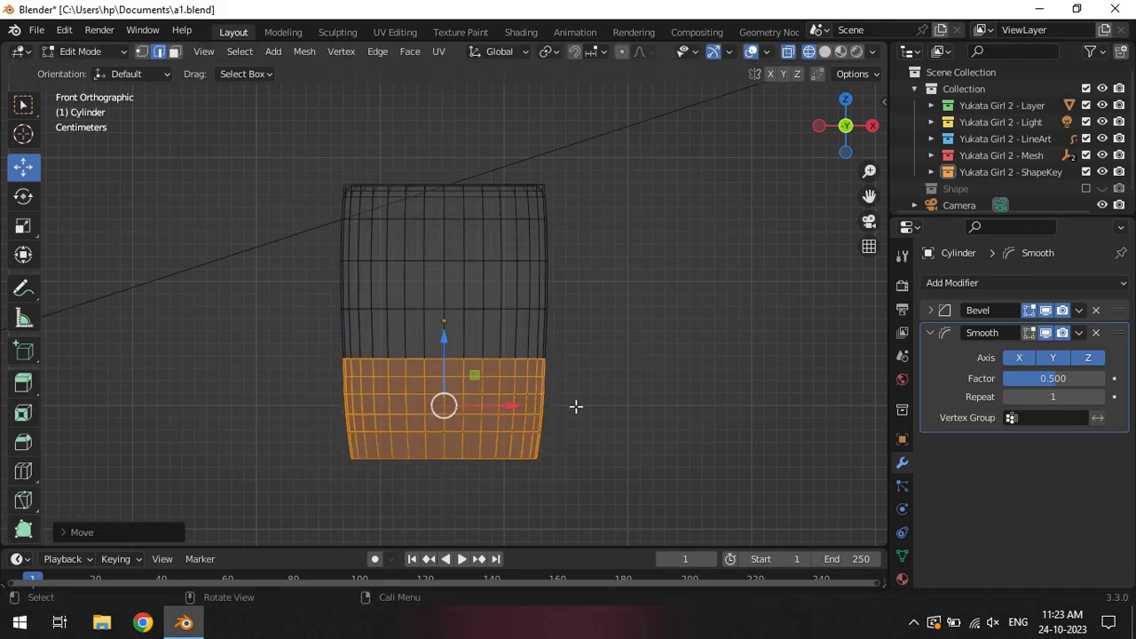
middle_click_drag(576, 405, 569, 418)
key("KP_3")
key("shift+s")
left_click(581, 473)
middle_click_drag(581, 473, 637, 281)
Step: Add a small Ico Sphere at the cylinder base and smooth-shade the lantern
key("shift+a")
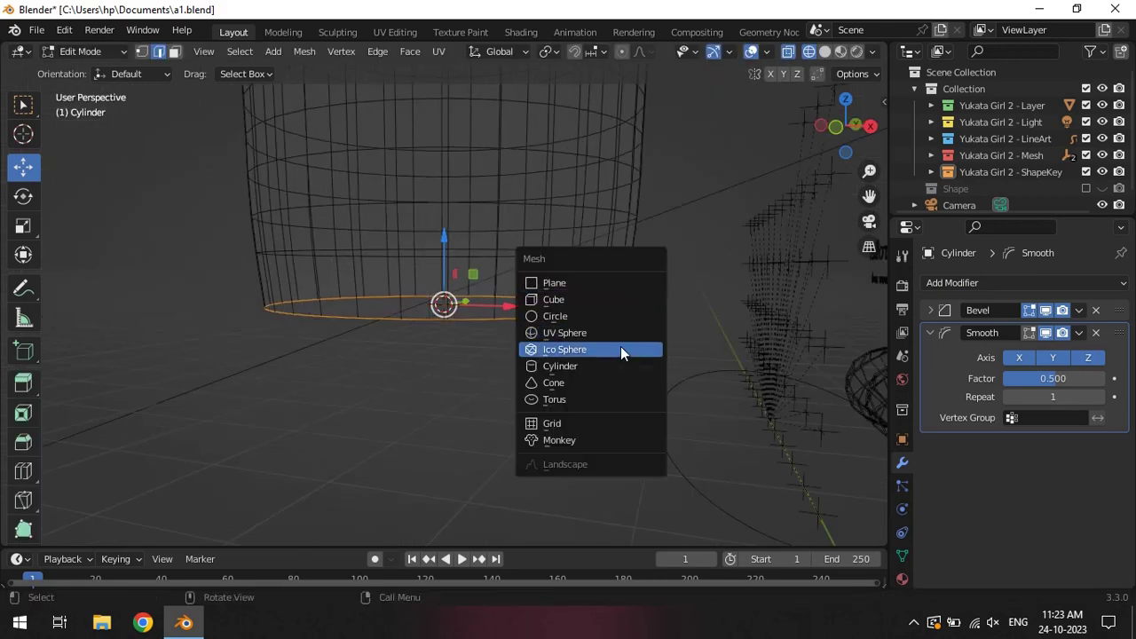
left_click(620, 348)
key("s")
left_click(566, 317)
key("KP_1")
key("s")
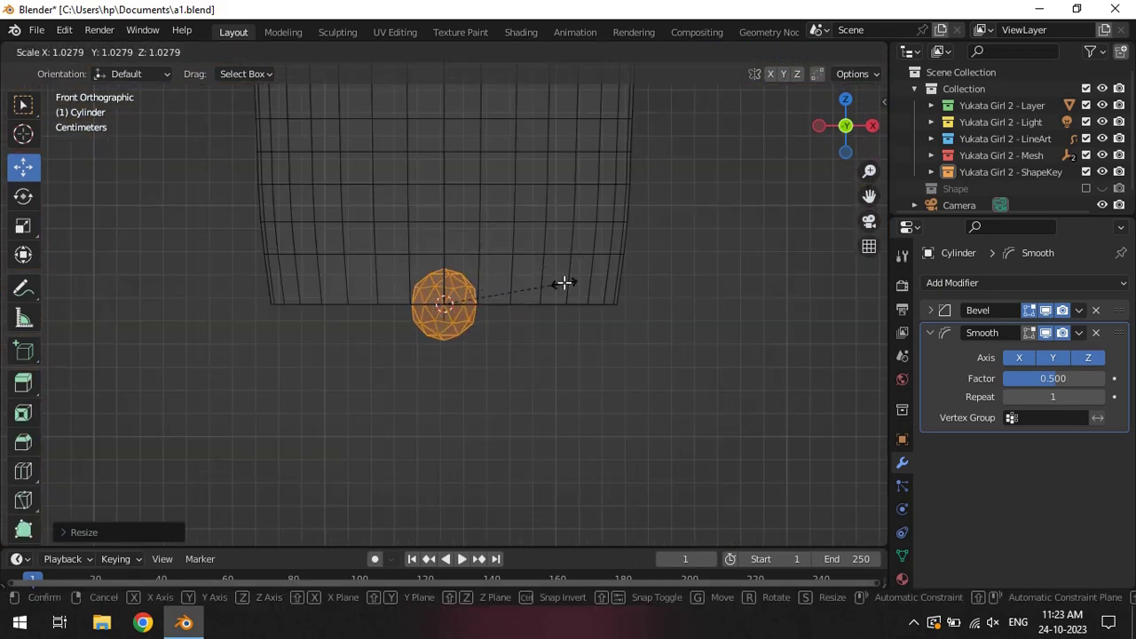
left_click(564, 282)
key("Tab")
middle_click_drag(565, 283, 491, 318)
left_click(506, 53)
Step: Open a shader editor beside the viewport and create a cylinder material named Lantern
left_click(488, 53)
left_click(701, 240)
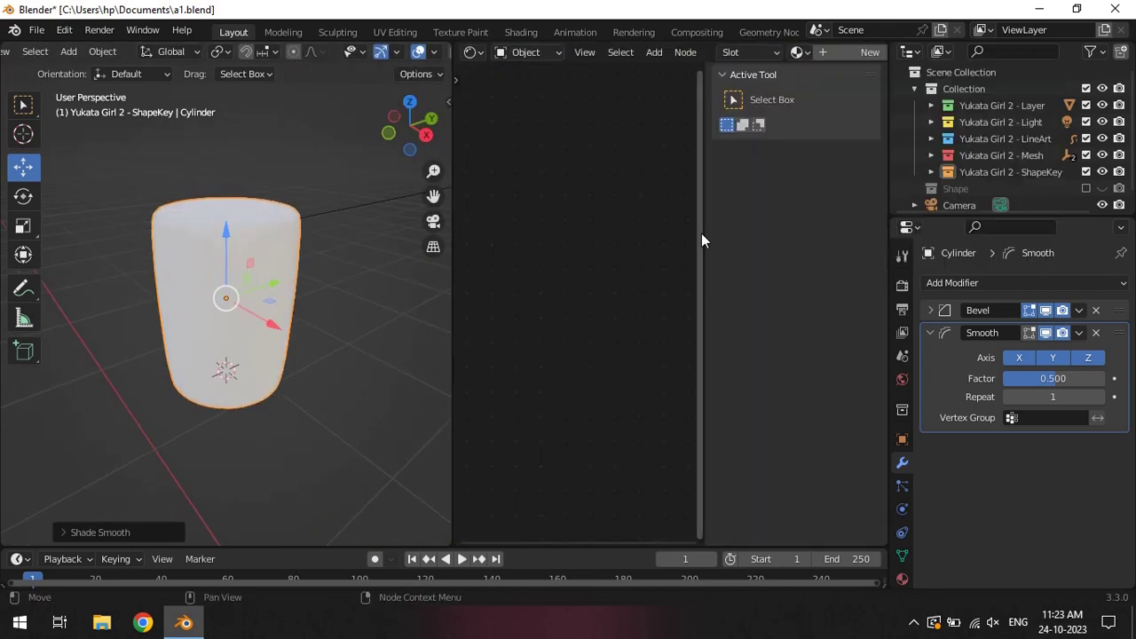
left_click_drag(701, 239, 879, 240)
left_click(901, 578)
left_click(981, 351)
double_click(967, 353)
type("Lantern")
key("Return")
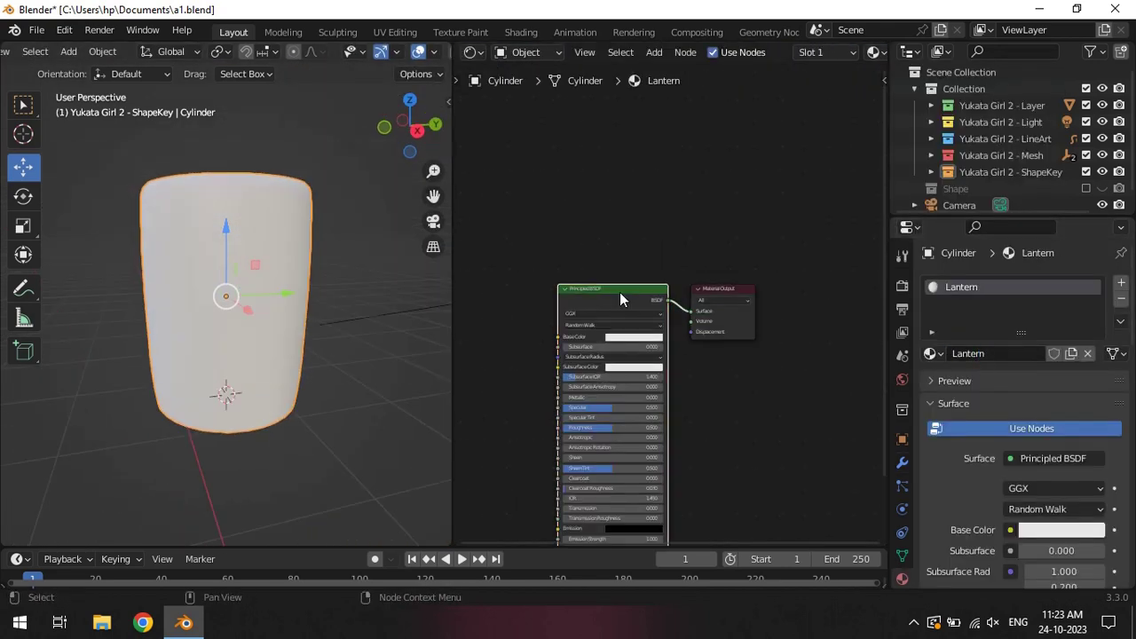
Step: Chain Texture Coordinate, Mapping, Gradient Texture and ColorRamp nodes in the Lantern material
key("shift+a")
type("tex")
left_click(555, 246)
key("shift+a")
type("ma")
left_click(568, 253)
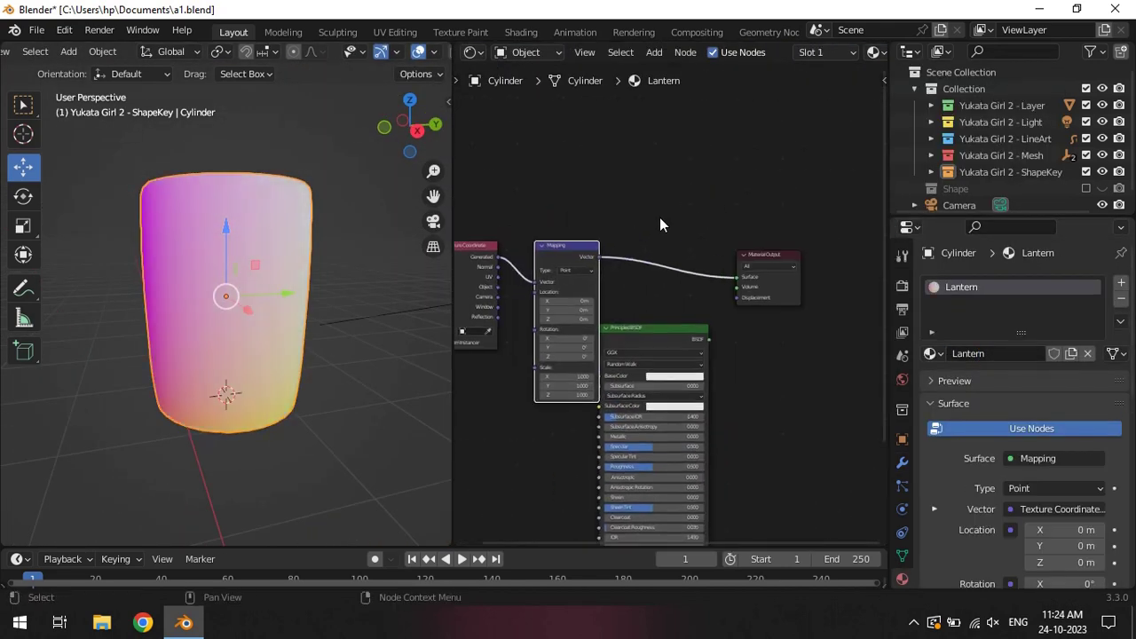
key("shift+a")
left_click(665, 253)
key("shift+a")
left_click(790, 266)
Step: Link the ColorRamp to the surface, rotate Mapping 90°, and make the ramp B-Spline and flipped
left_click_drag(1072, 515, 1054, 514)
middle_click_drag(266, 311, 293, 319)
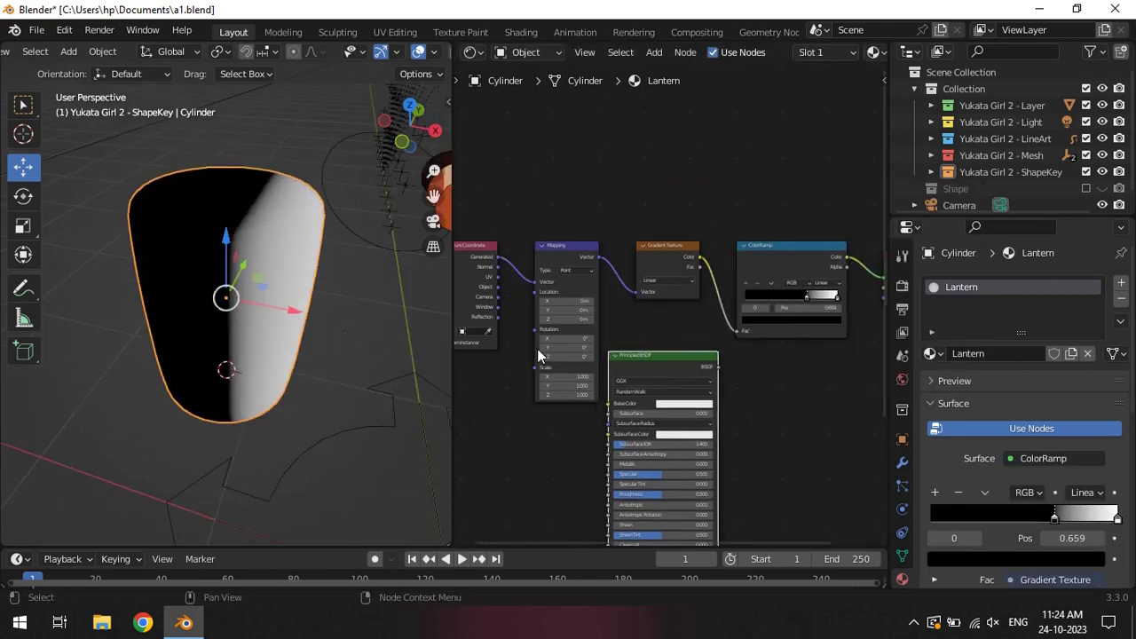
double_click(563, 347)
type("90")
key("Return")
left_click(682, 326)
left_click(688, 390)
left_click_drag(612, 348, 639, 348)
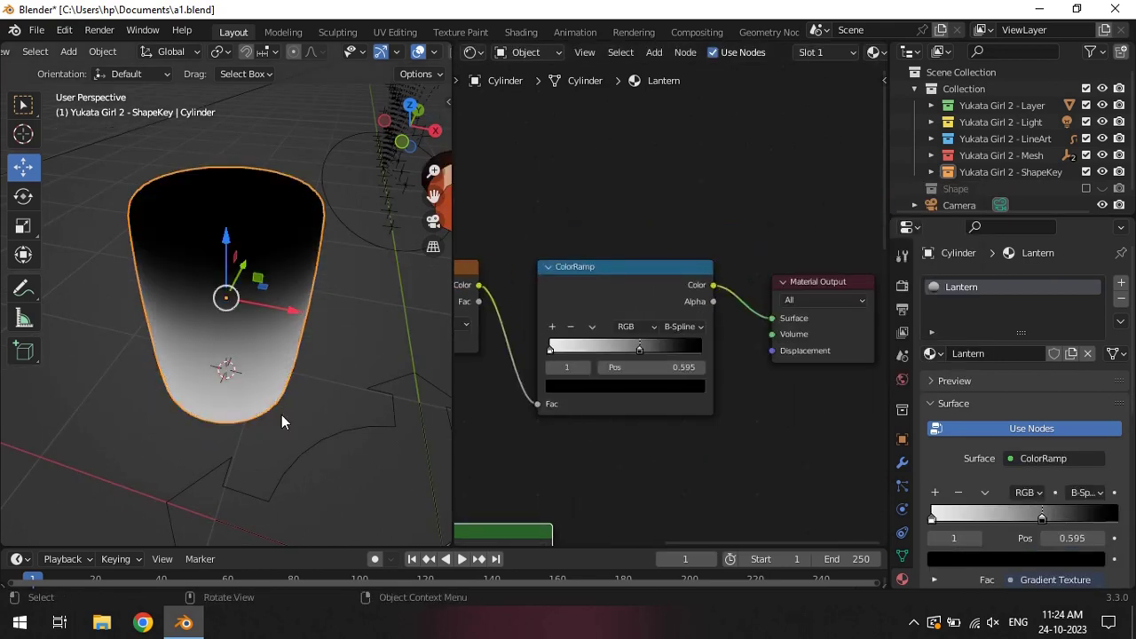
Step: Add a ramp stop and make the first stop a deeper orange
middle_click_drag(281, 415, 302, 391)
scroll(585, 367, "up", 2)
left_click(565, 355)
left_click(622, 126)
left_click(558, 310, "ctrl")
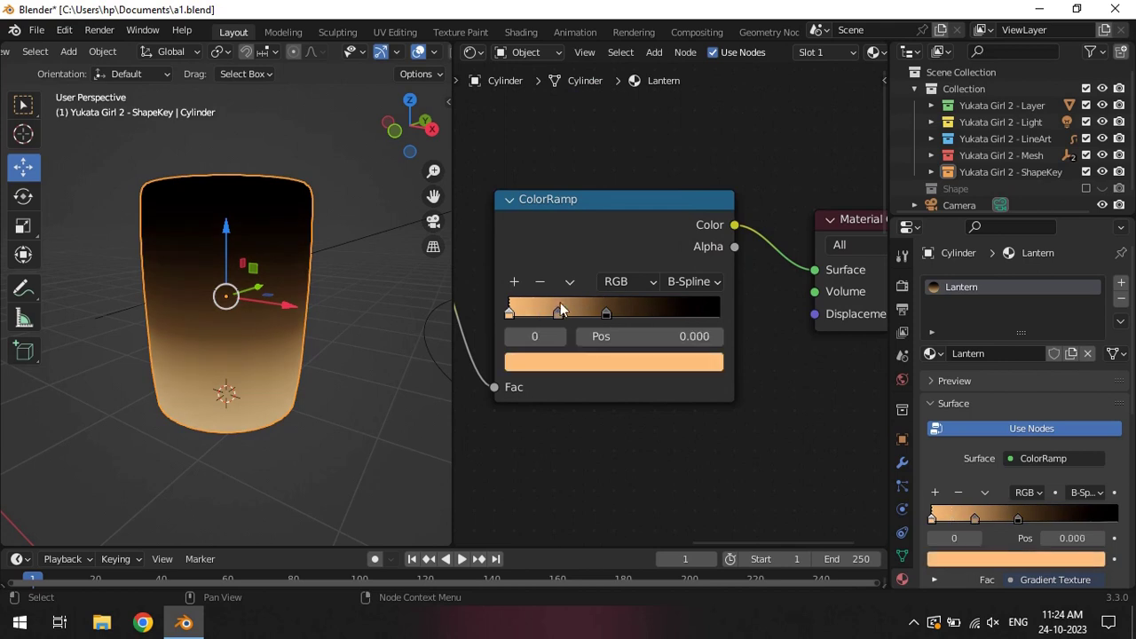
left_click(613, 361)
left_click(559, 185)
left_click(554, 188)
Step: Set the second ramp stop to orange-red and check the lantern through the camera
left_click(605, 313)
left_click(613, 361)
left_click(565, 222)
left_click(902, 285)
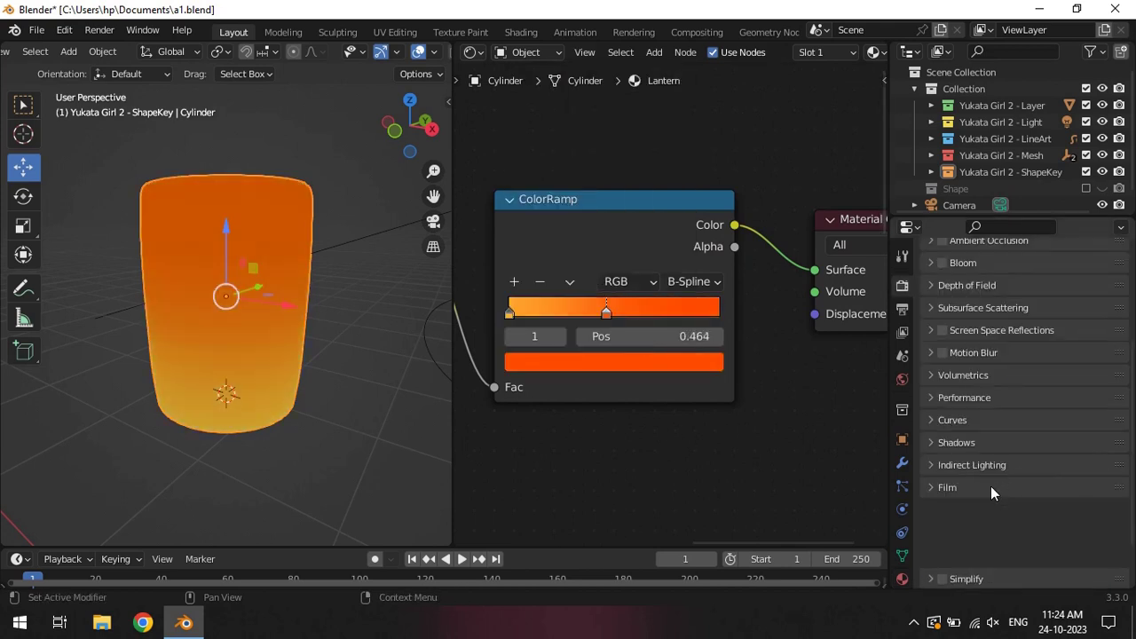
scroll(992, 493, "down", 4)
key("KP_0")
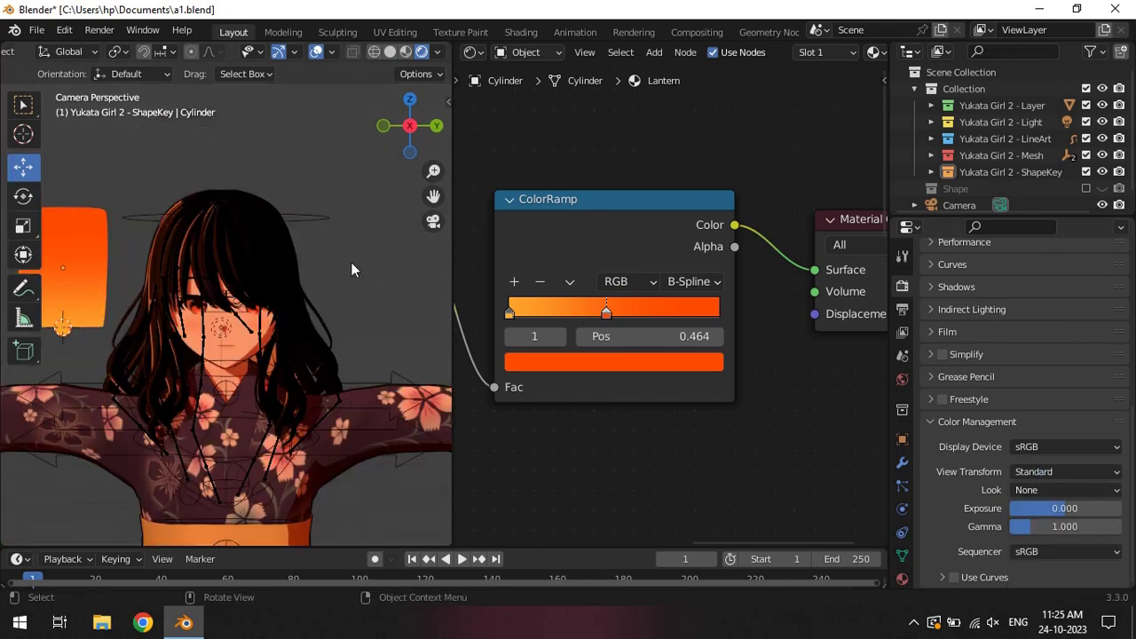
key("KP_0")
Step: Slide the first ramp stop to 0.068 and give it a red-orange colour
left_click(551, 312)
left_click(614, 361)
mouse_move(566, 167)
left_mouse_down()
mouse_move(614, 191)
mouse_move(553, 207)
left_mouse_up()
key("Escape")
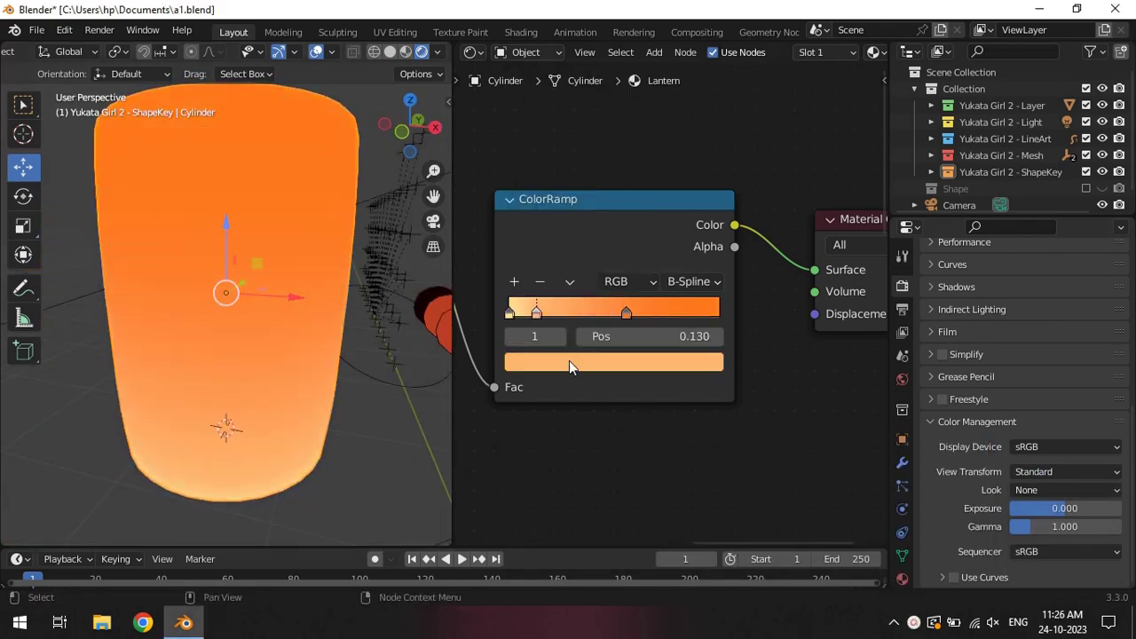
left_click_drag(510, 312, 525, 312)
left_click(614, 362)
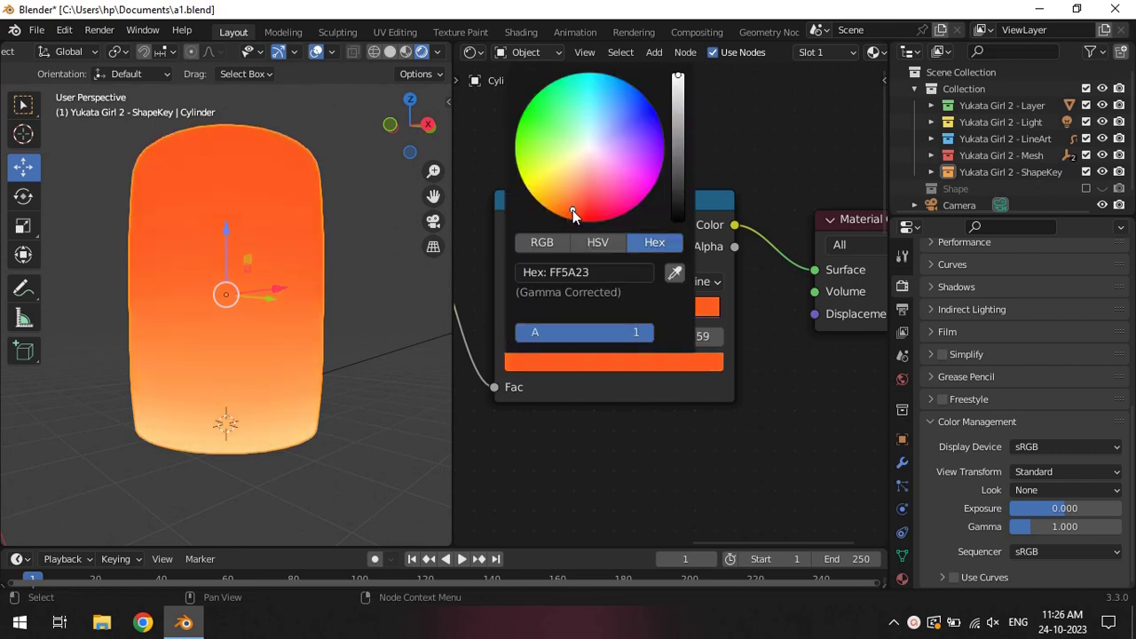
left_click(613, 361)
left_click(570, 212)
Step: Inspect the colours of the end stop at 0.860 and the first stop
left_click(689, 313)
left_click(613, 361)
scroll(393, 288, "down", 3)
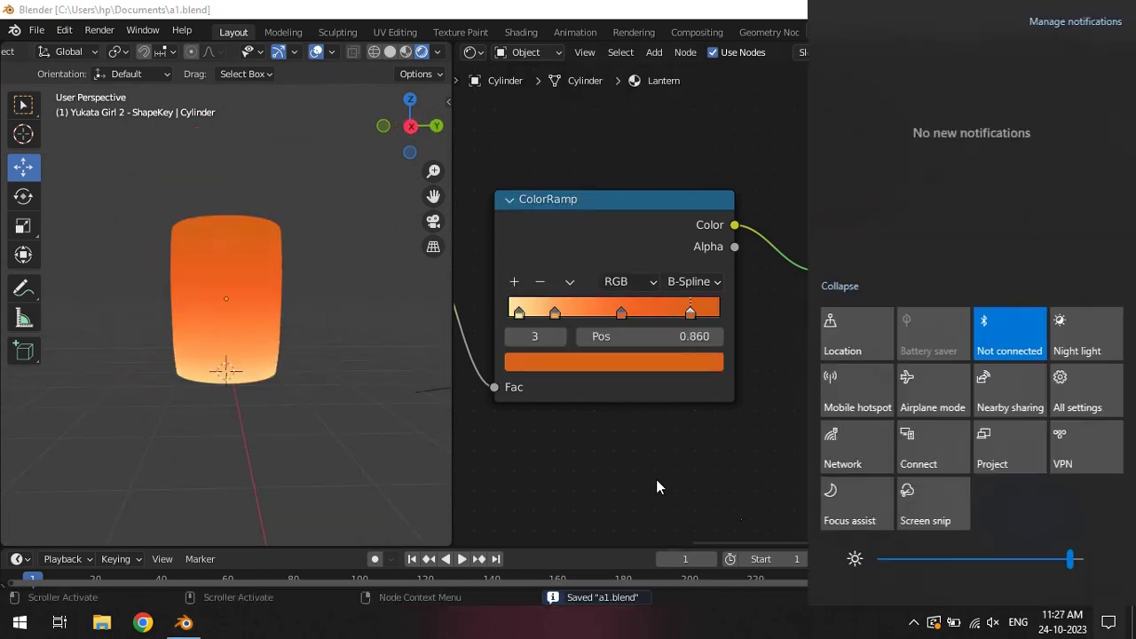
scroll(383, 354, "up", 3)
left_click(519, 312)
left_click(613, 361)
Step: Add a second material slot with a new material on the lantern cylinder
left_click(227, 296)
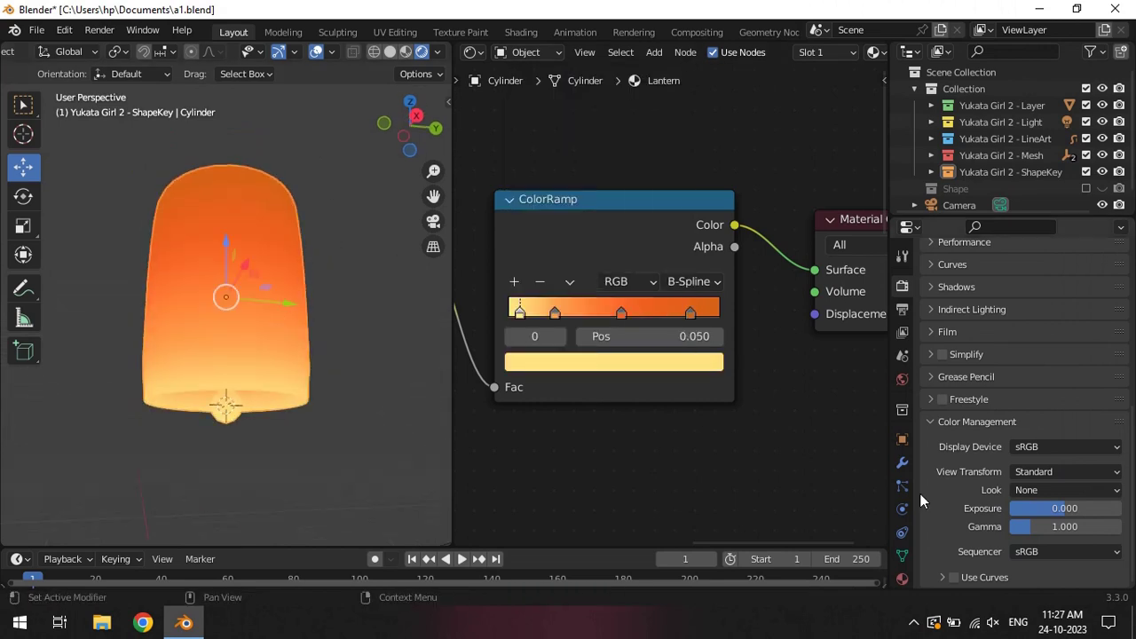
left_click(901, 539)
left_click(1120, 282)
left_click(1020, 386)
double_click(983, 386)
Step: Name the second material Lantern.Light and make its colour orange
type("Lantern.Light")
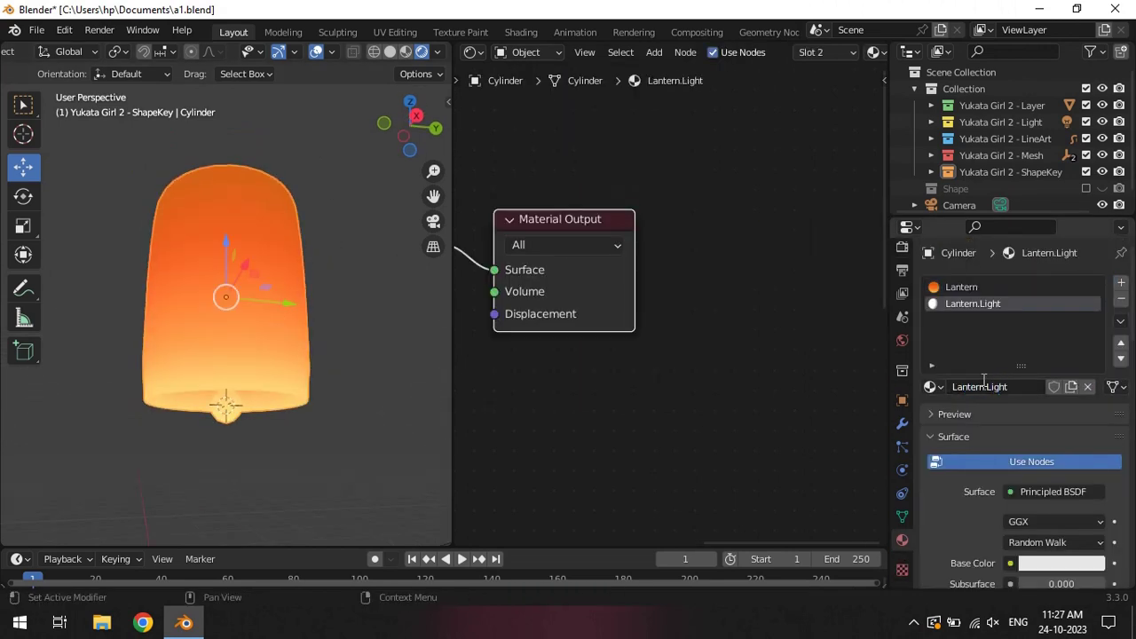
left_click(1061, 521)
key("Tab")
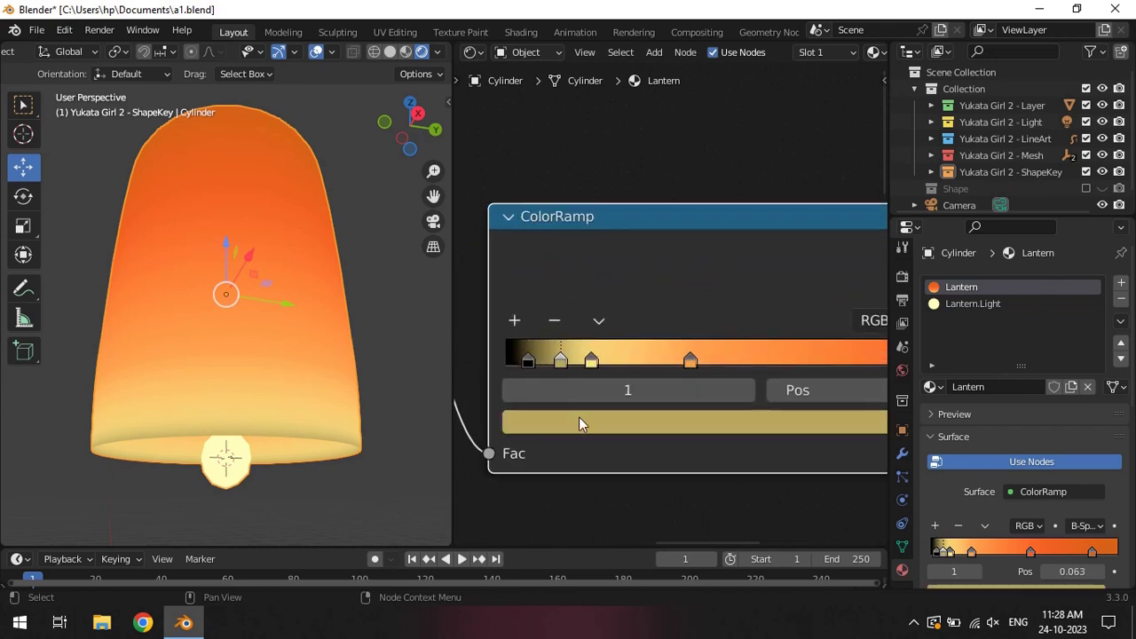
Step: Slide a ramp stop to 0.045, remove the dark stop, and save a1.blend
mouse_move(559, 359)
left_mouse_down()
mouse_move(526, 363)
mouse_move(549, 360)
left_mouse_up()
scroll(388, 358, "down", 5)
scroll(332, 180, "up", 3)
left_click(554, 323)
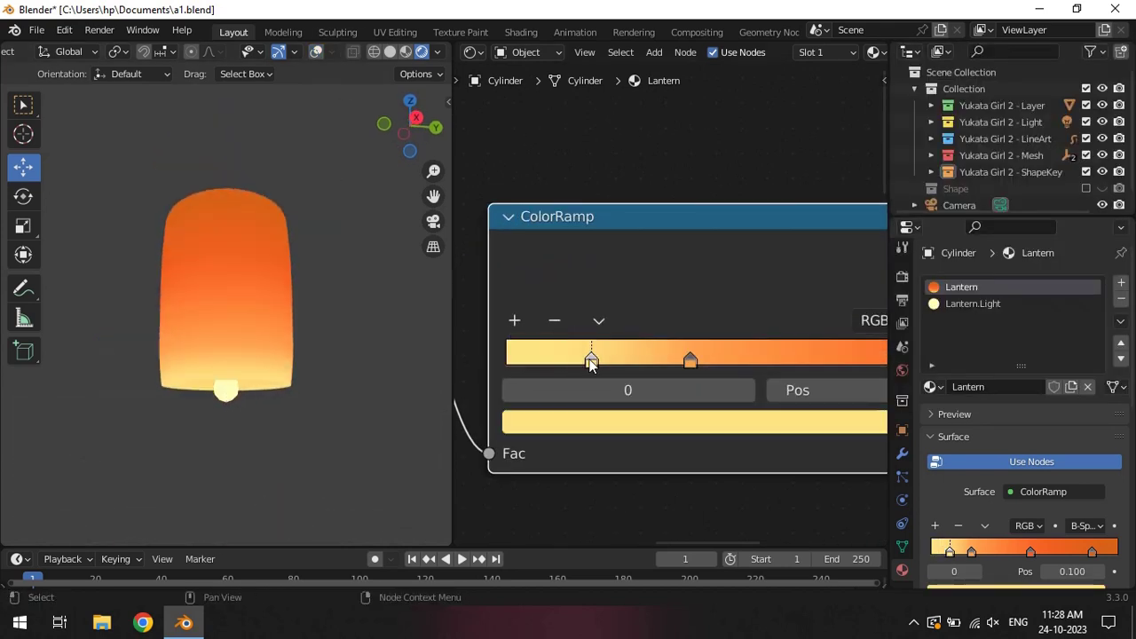
key("ctrl+s")
Step: Resize the background plane and move it vertically along Z
key("KP_0")
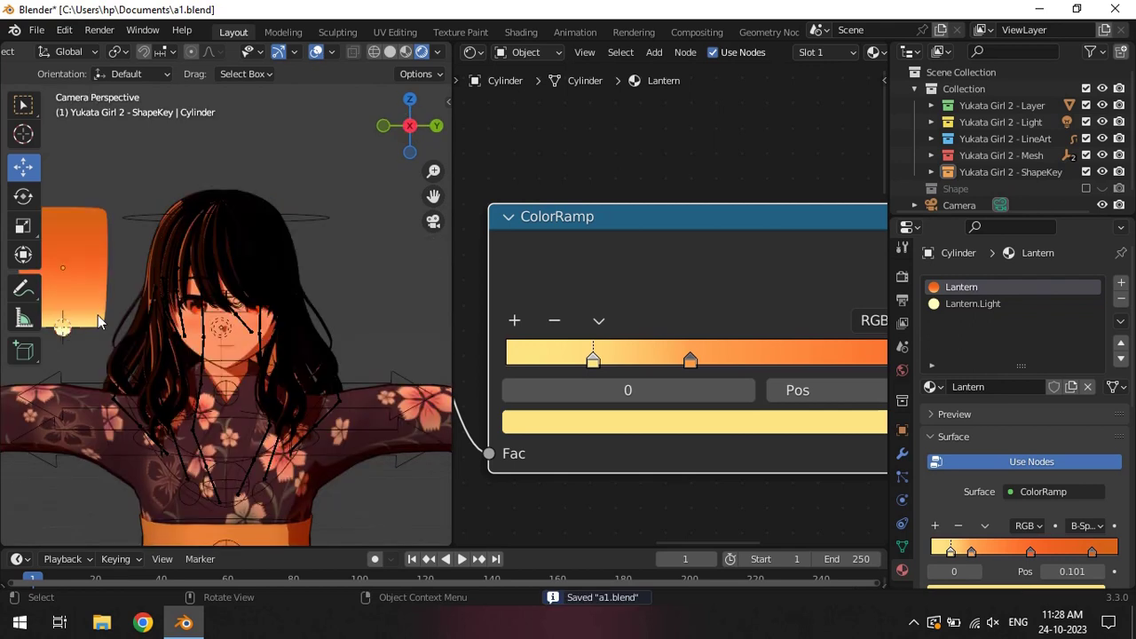
key("KP_Decimal")
key("ctrl+z")
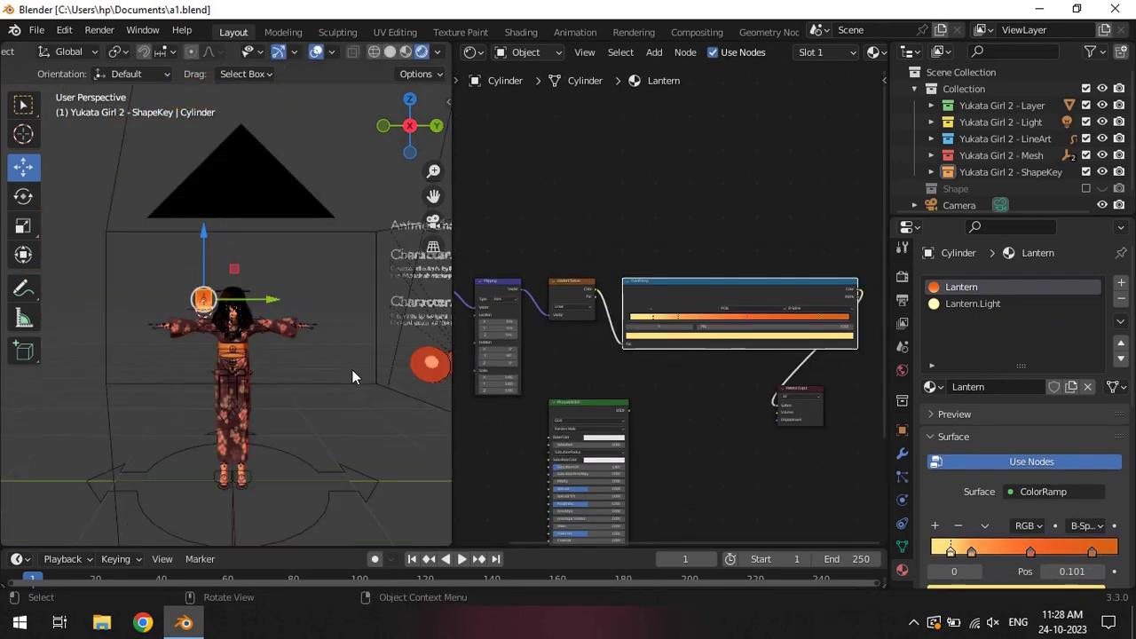
key("ctrl+z")
key("ctrl+z")
key("ctrl+z")
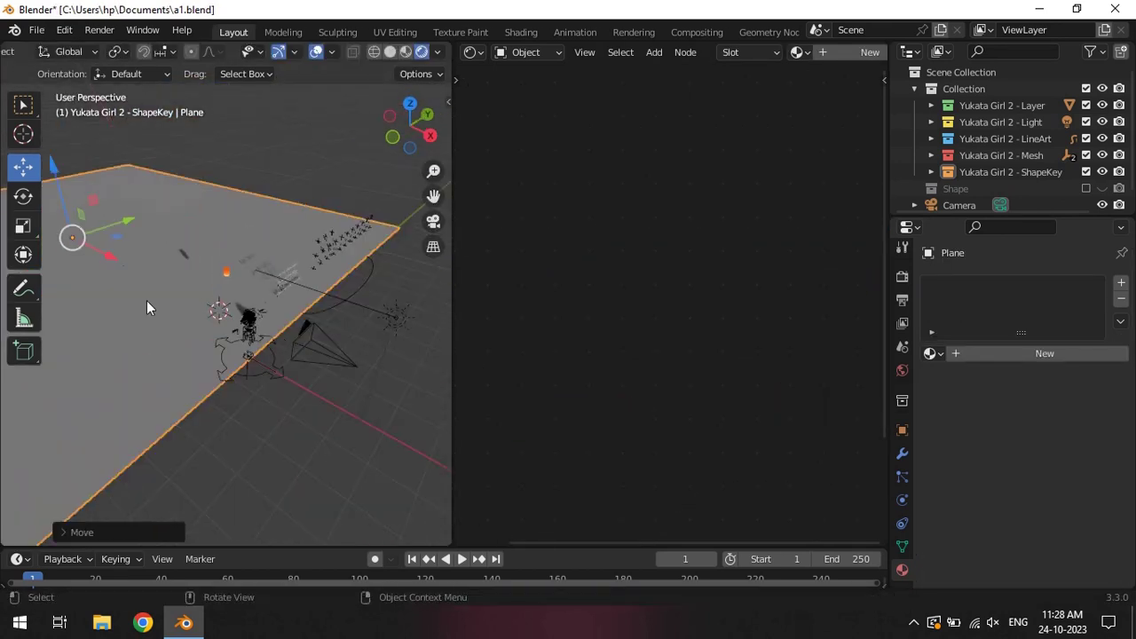
key("g")
key("z")
left_click(312, 262)
key("KP_0")
Step: Switch to Solid shading, merge the node editor into a full-width viewport, and restore the smoothed cylinder
key("ctrl+z")
left_click(389, 52)
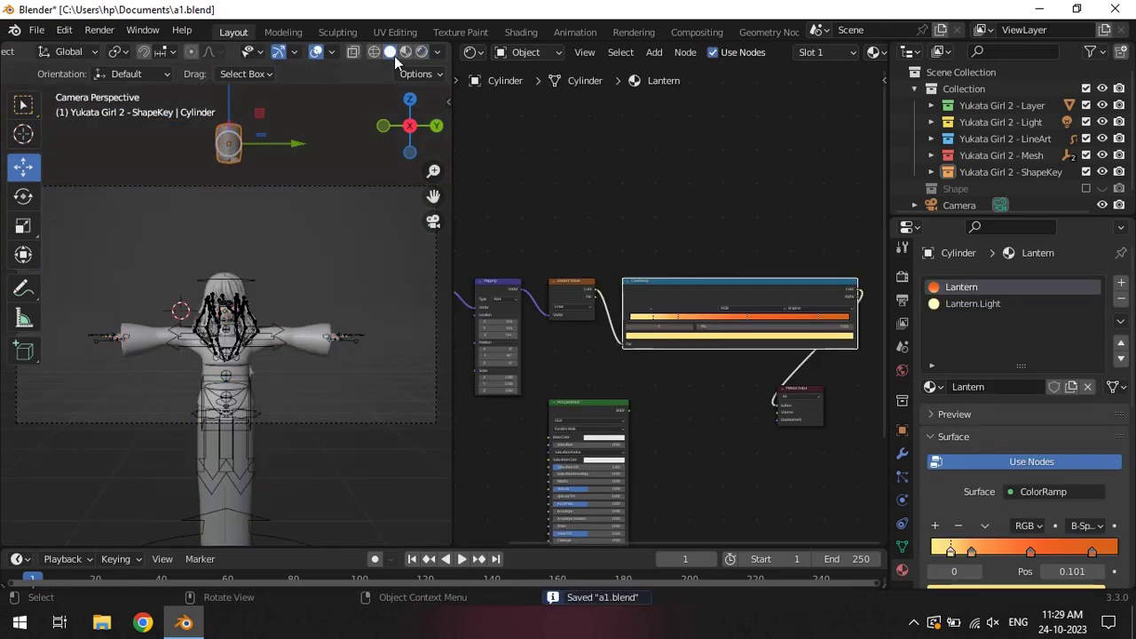
left_click_drag(454, 45, 598, 171)
key("ctrl+z")
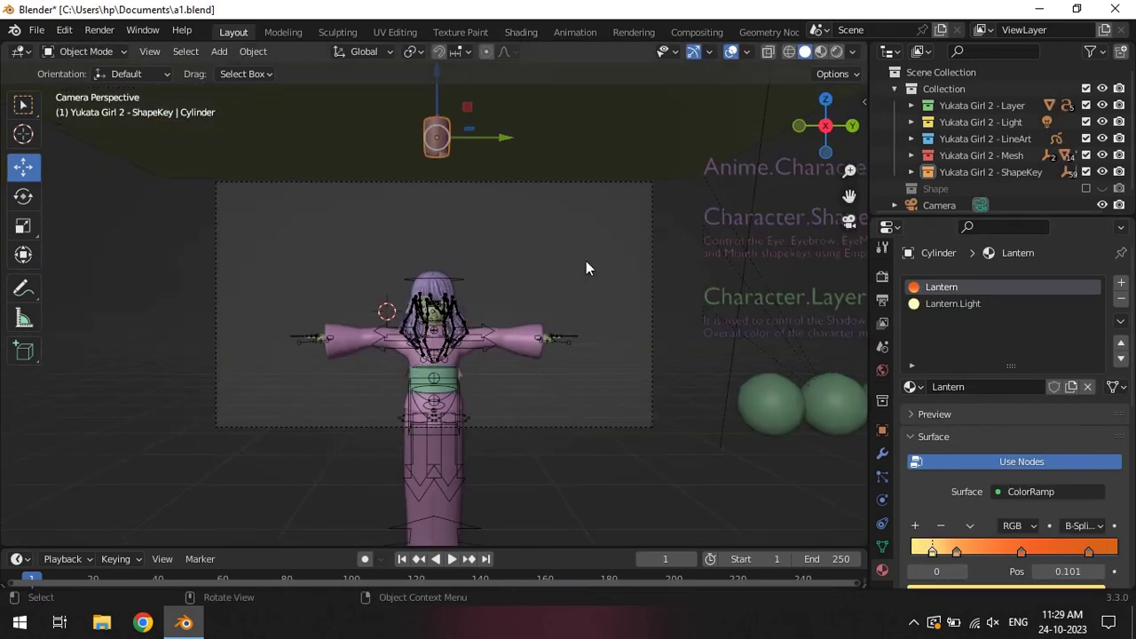
key("ctrl+z")
key("ctrl+z")
key("ctrl+z")
Step: Flat-shade the cylinder and replace its Bevel and Smooth modifiers with a Decimate modifier
key("KP_Decimal")
right_click(479, 259)
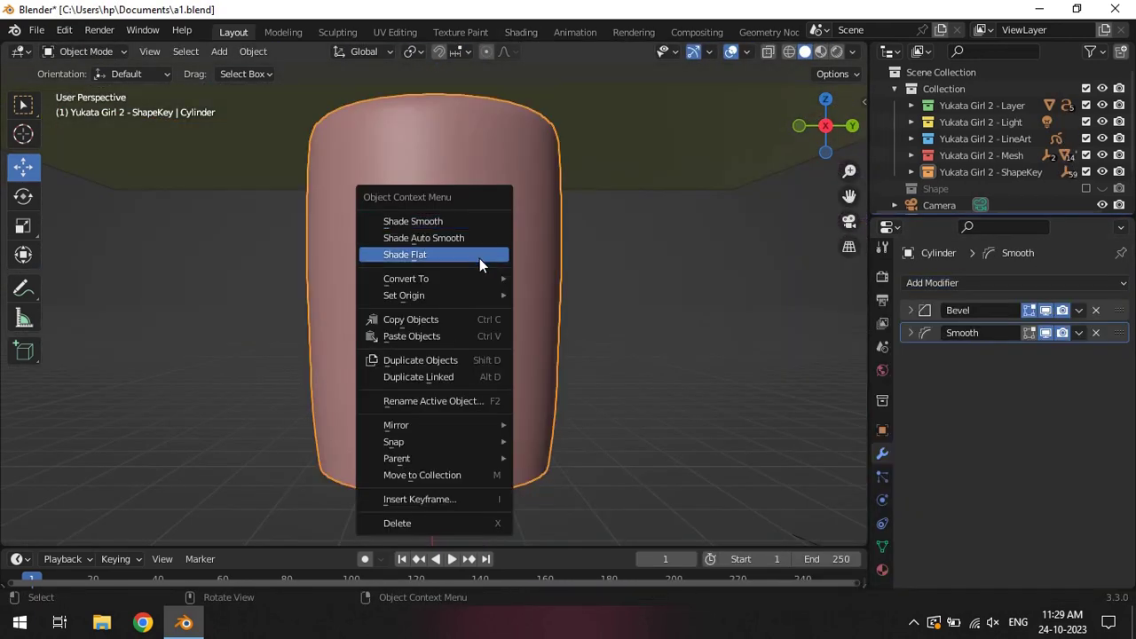
left_click(479, 258)
left_click(932, 282)
left_click(787, 51)
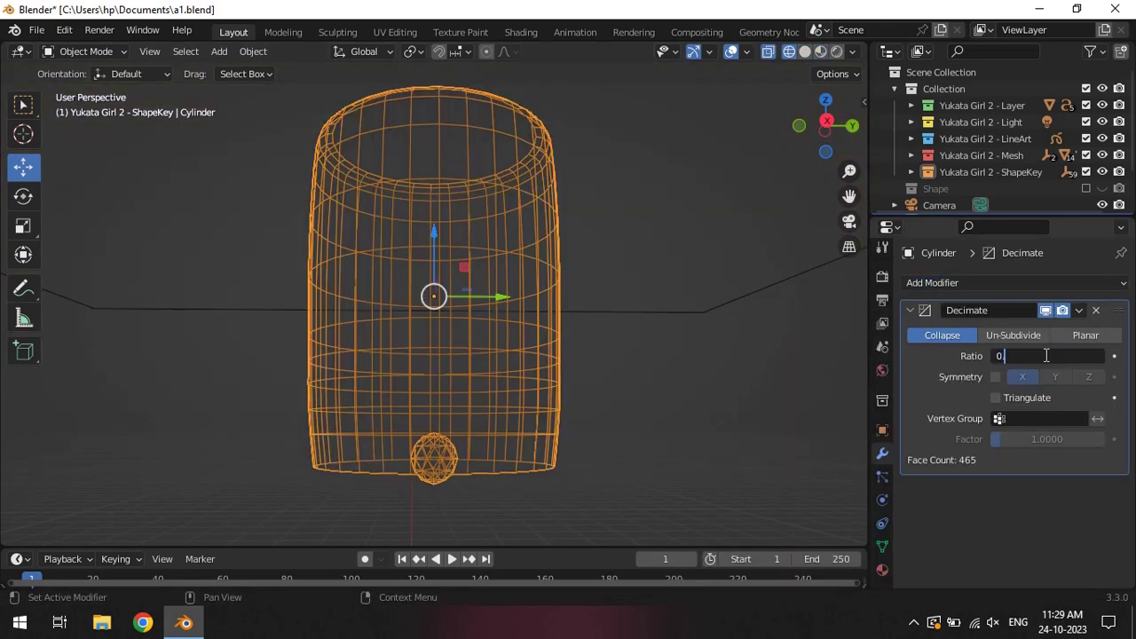
key("Return")
key("KP_0")
scroll(976, 133, "down", 2)
Step: Give the plane a particle system rendering Lantern object copies, and preview the animation
left_click(920, 183)
key("shift+z")
left_click(881, 500)
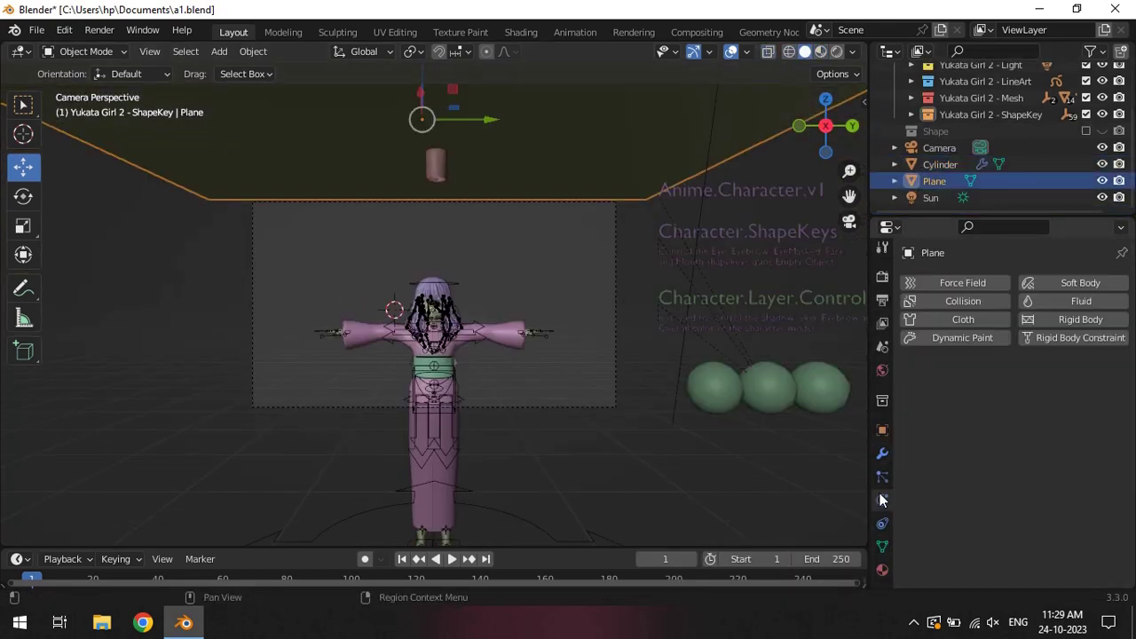
left_click(882, 477)
left_click(1108, 286)
scroll(1021, 399, "down", 10)
left_click(988, 443)
left_click(424, 169)
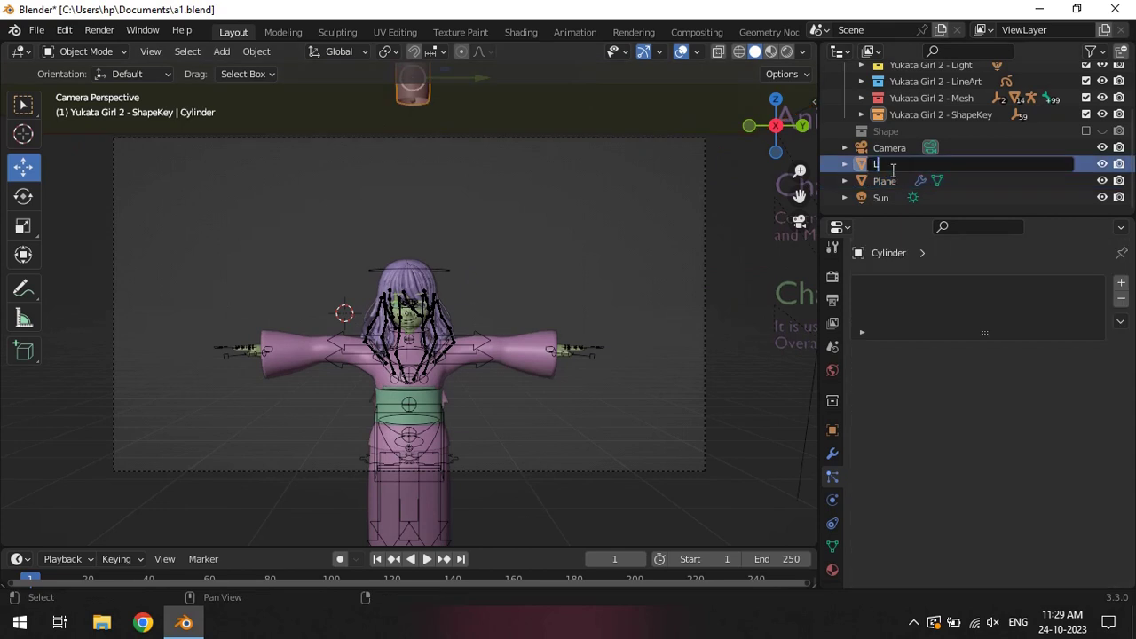
key("space")
Step: Adjust the particle scale and set scale randomness to 0.5
scroll(992, 513, "down", 8)
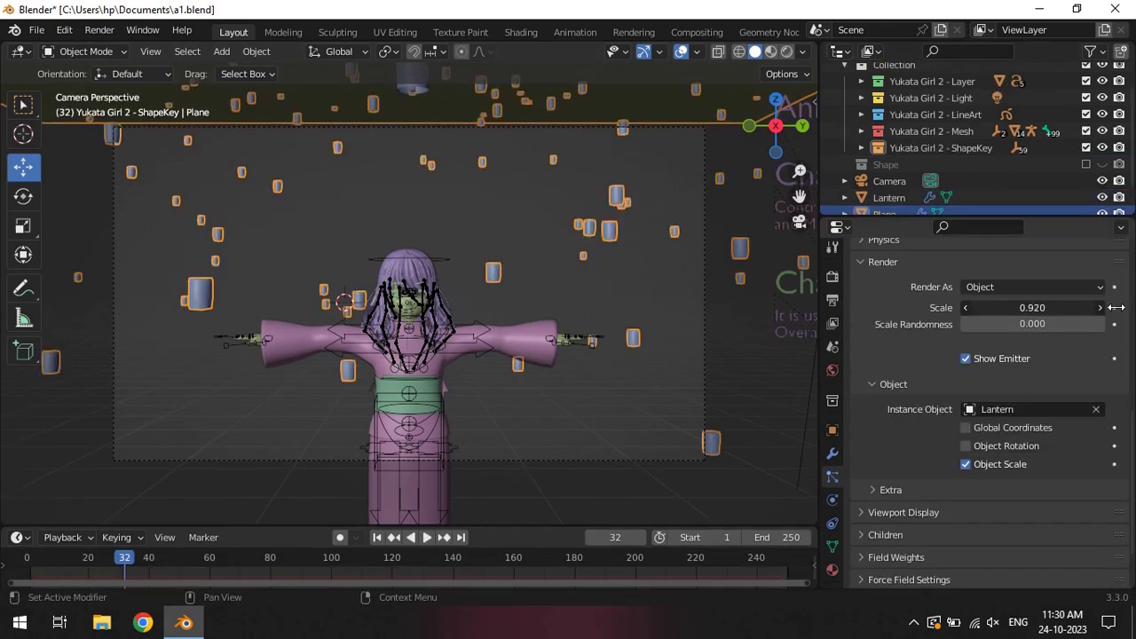
middle_click_drag(426, 293, 612, 306)
key("KP_0")
left_click(1029, 323)
type("0.5")
key("Return")
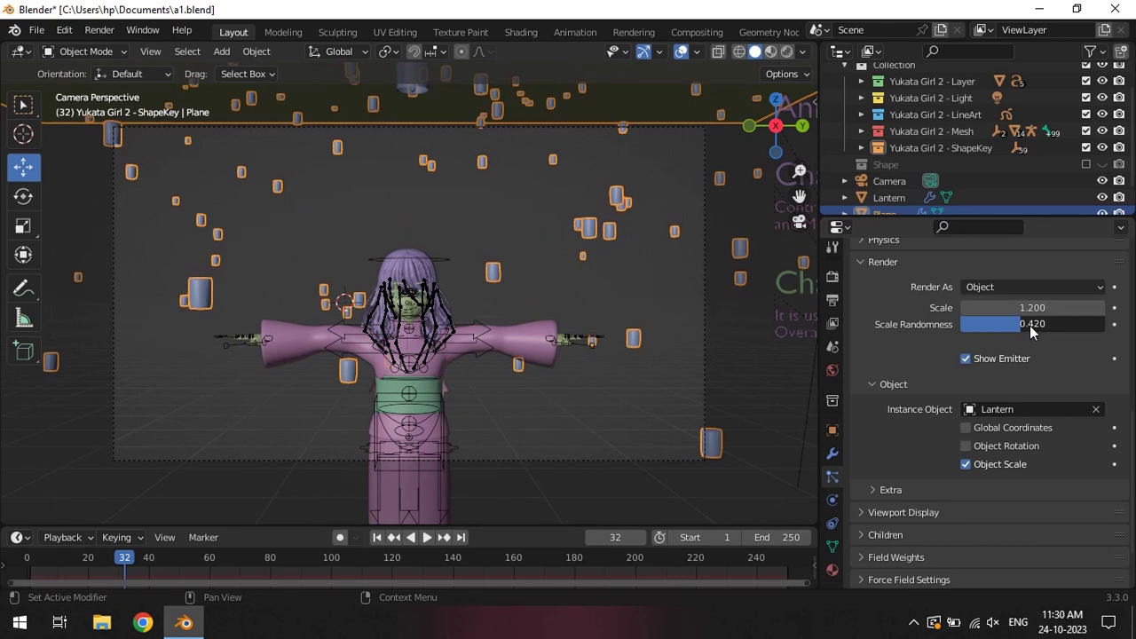
Step: Save the file and replay the particle animation from the camera view
scroll(892, 375, "up", 10)
key("KP_0")
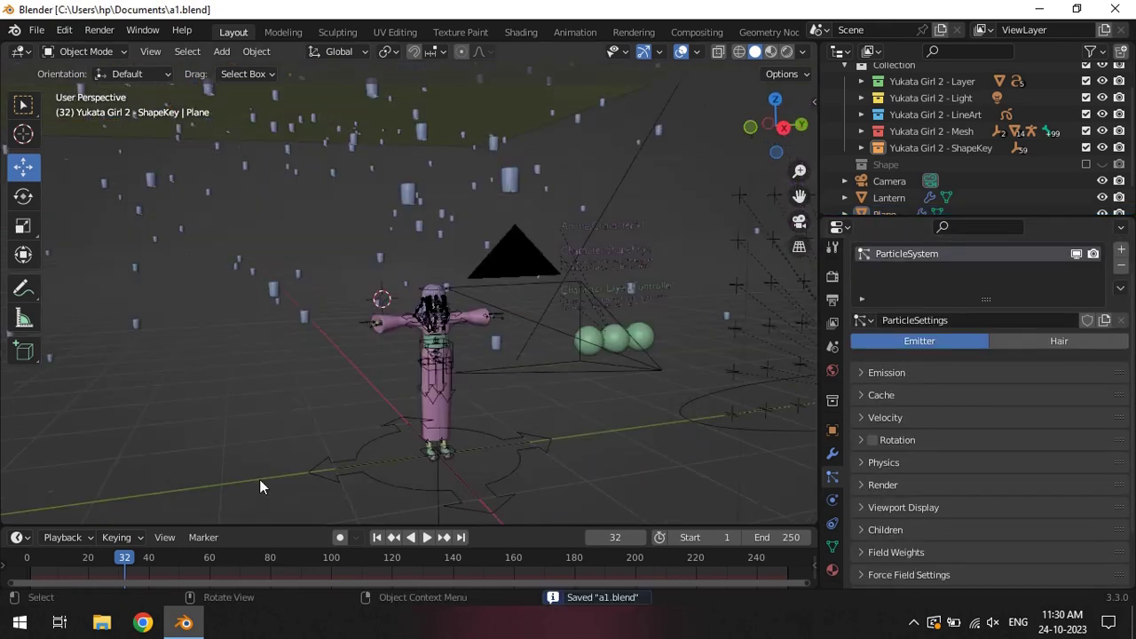
key("KP_0")
key("ctrl+s")
key("space")
Step: Lower the particles' gravity weight in the Field Weights settings
scroll(940, 488, "down", 2)
left_click(923, 507)
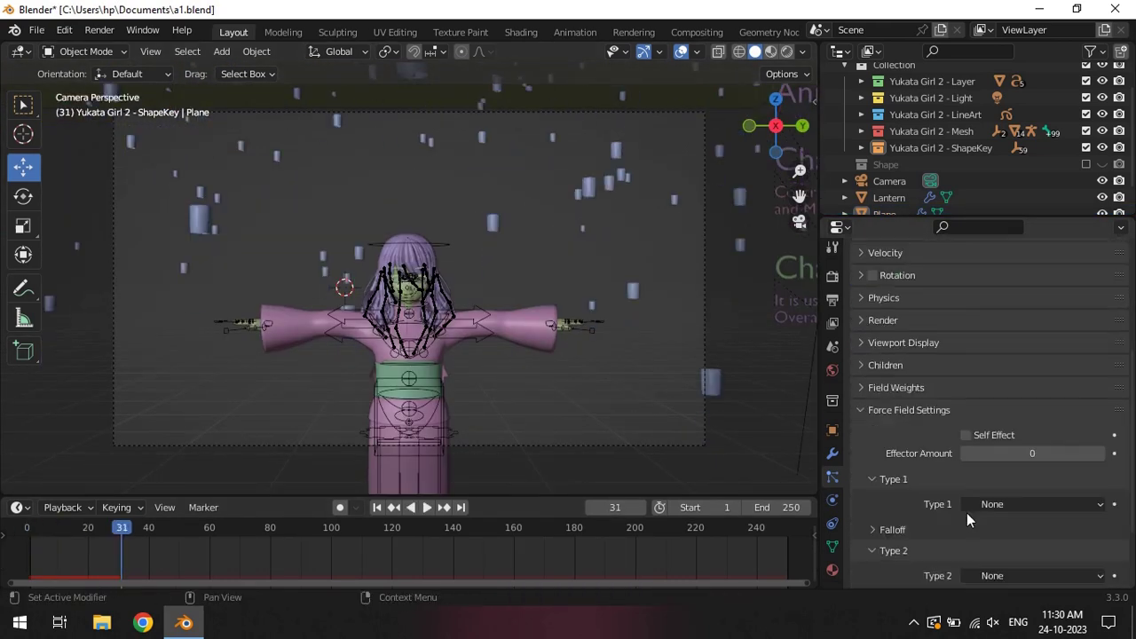
left_click(896, 451, "ctrl")
double_click(1042, 532)
type("0")
key("space")
scroll(941, 402, "up", 3)
left_click(887, 373, "ctrl")
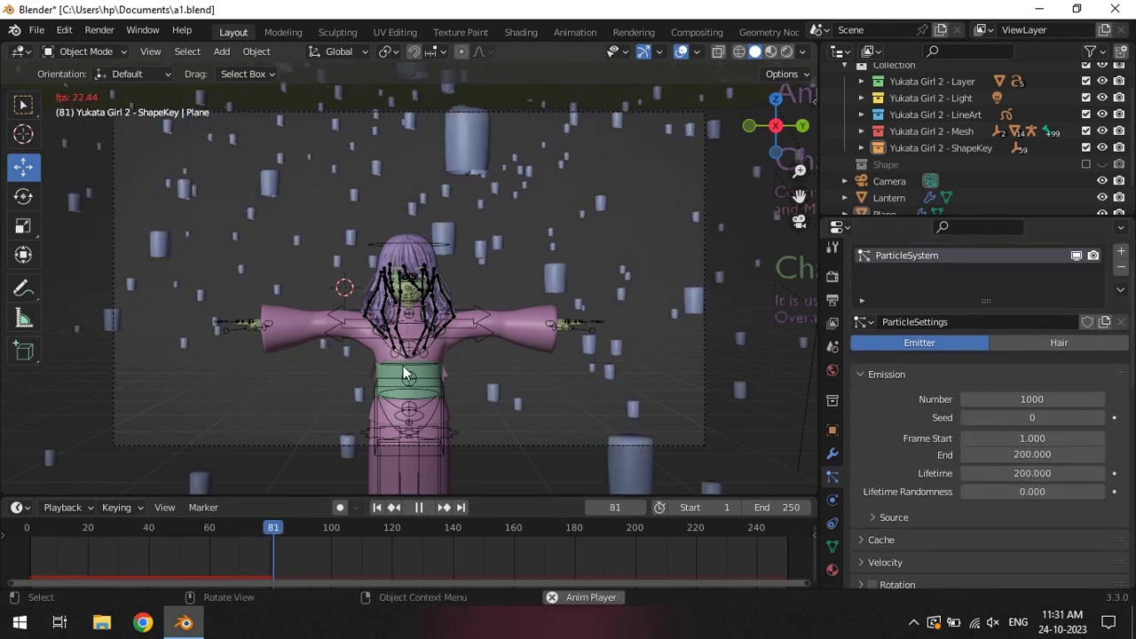
Step: Reposition the plane emitter and preview the lanterns in rendered shading without overlays
key("space")
middle_click_drag(240, 400, 319, 267)
left_click(178, 142)
left_click_drag(177, 142, 278, 206)
key("KP_0")
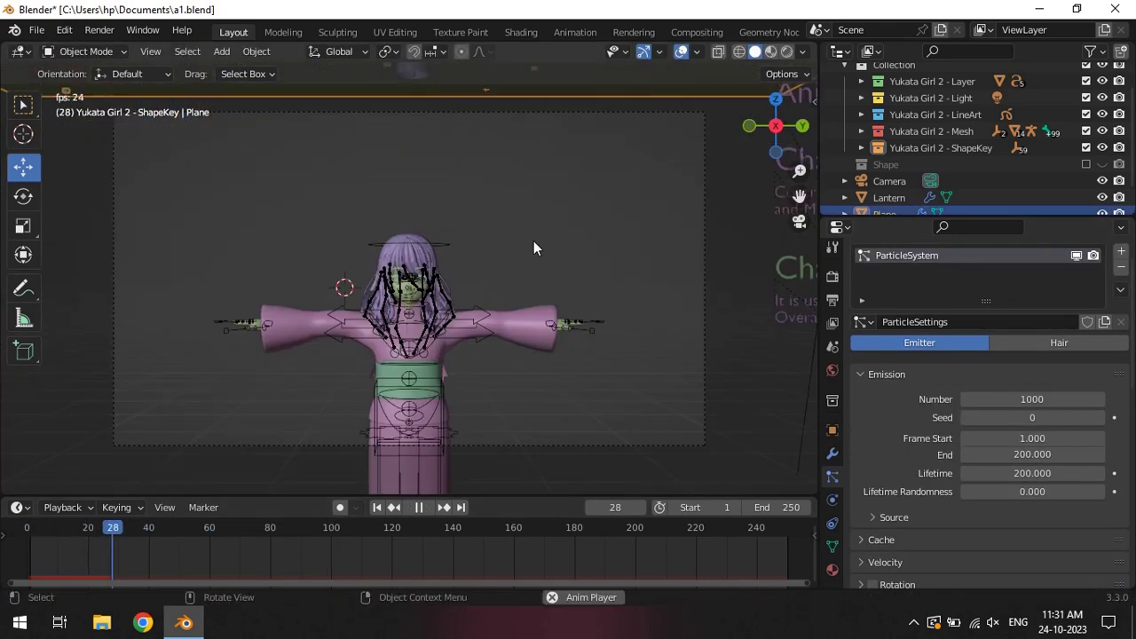
left_click(786, 50)
left_click(681, 52)
key("space")
Step: Enable Film > Transparent for a transparent render background
left_click(832, 276)
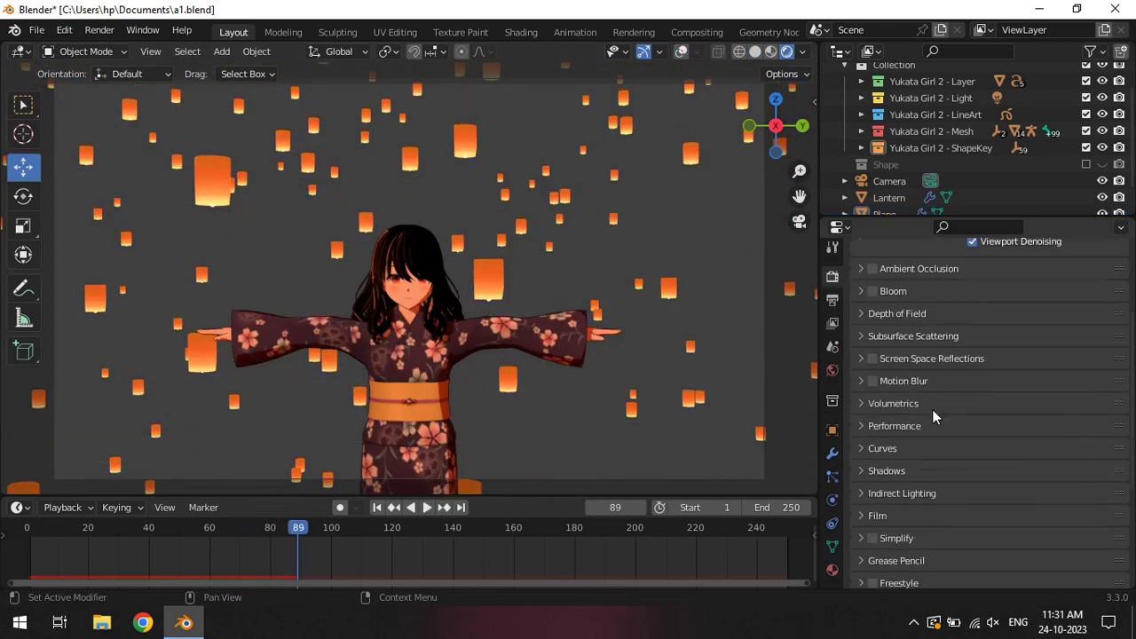
left_click(877, 515)
scroll(966, 408, "down", 4)
left_click(966, 373)
scroll(965, 373, "up", 2)
left_click(832, 477)
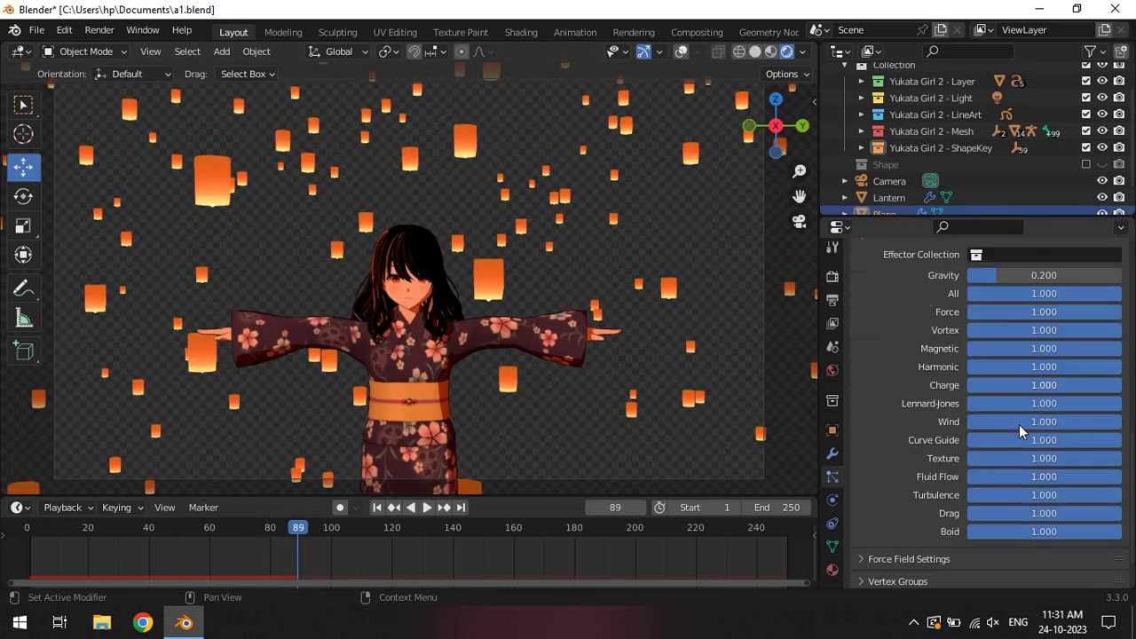
scroll(1018, 424, "up", 8)
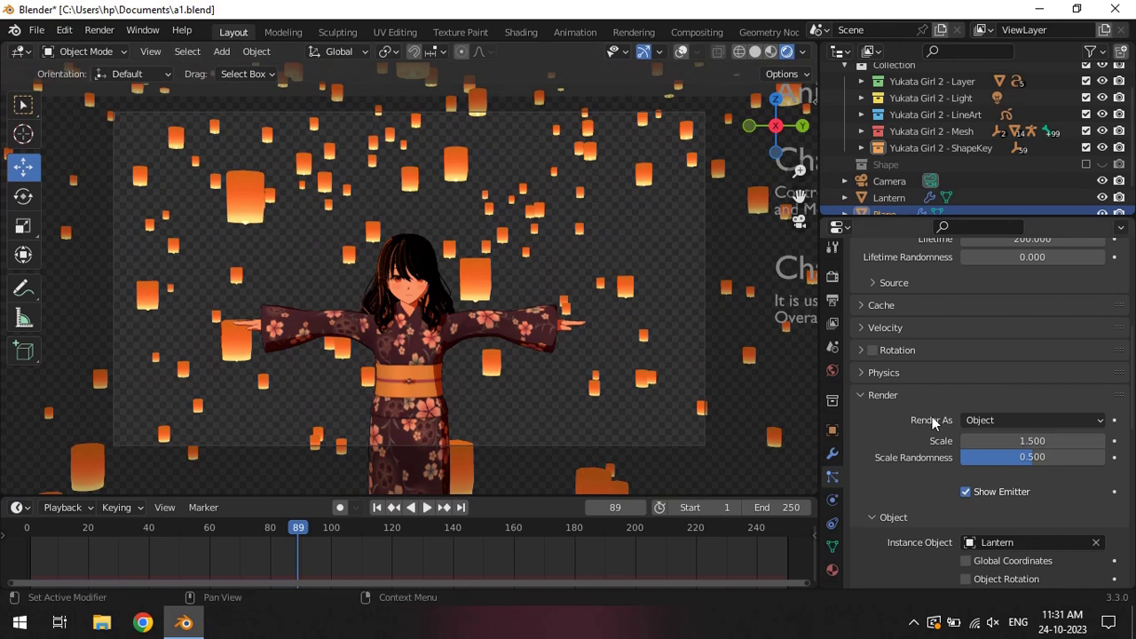
Step: Check the Lantern's Decimate modifier, then bring up the Plane's particle settings
left_click(1045, 310)
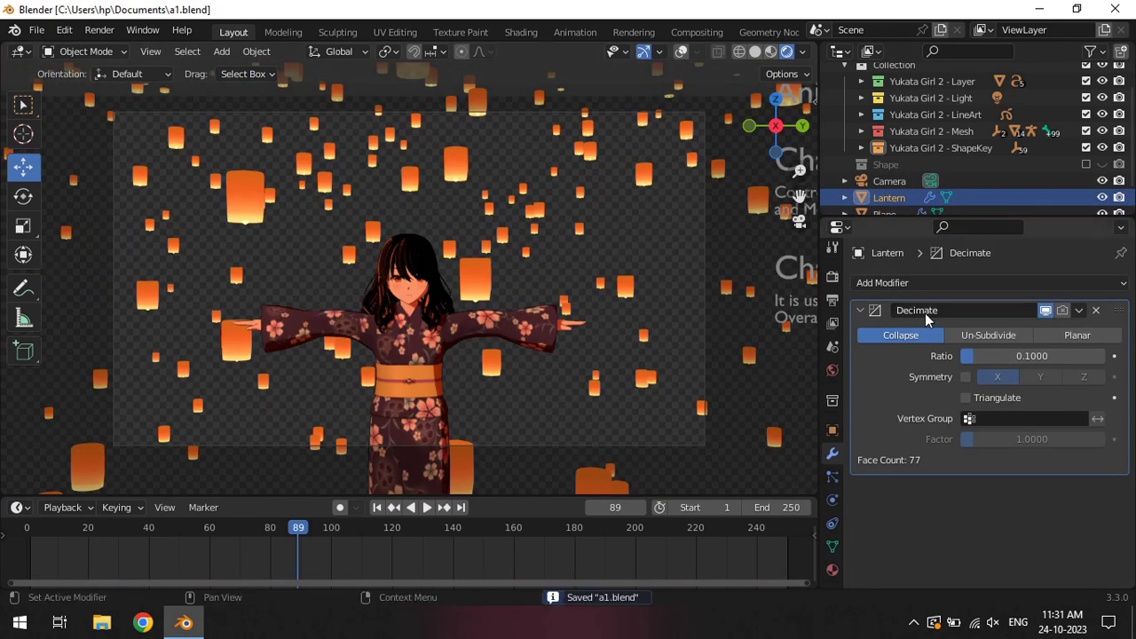
left_click(859, 310)
left_click(831, 546)
scroll(931, 133, "down", 1)
left_click(884, 181)
left_click(831, 476)
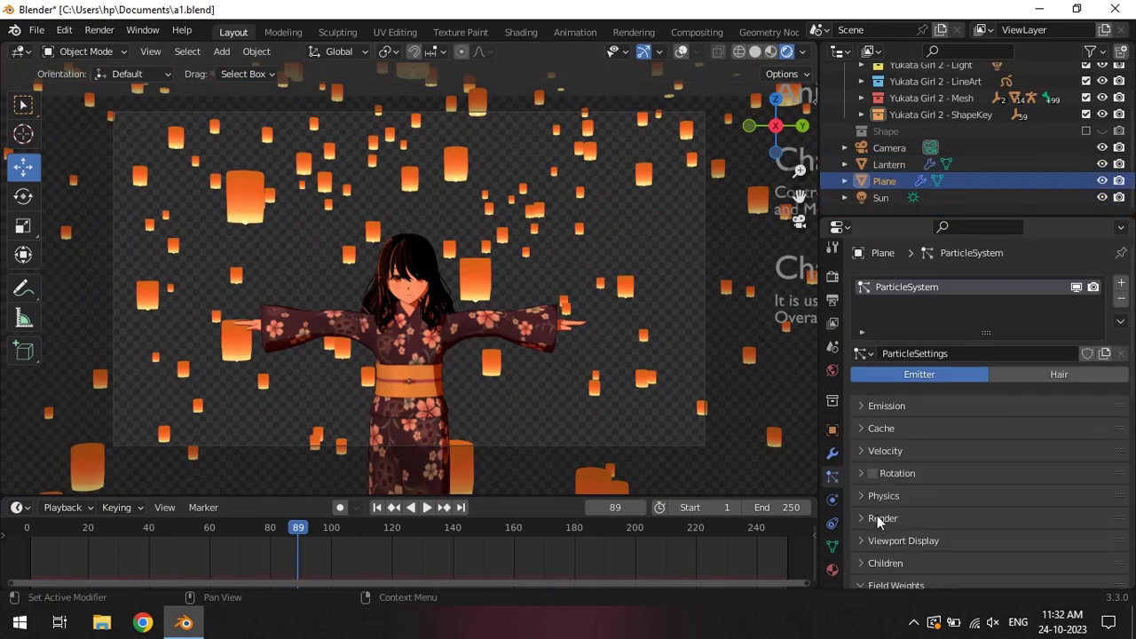
Step: Orient the lantern particles along their velocity, adjust their rotation phase, and preview the animation
left_click(872, 473)
left_click(1032, 431)
left_click(938, 432)
key("space")
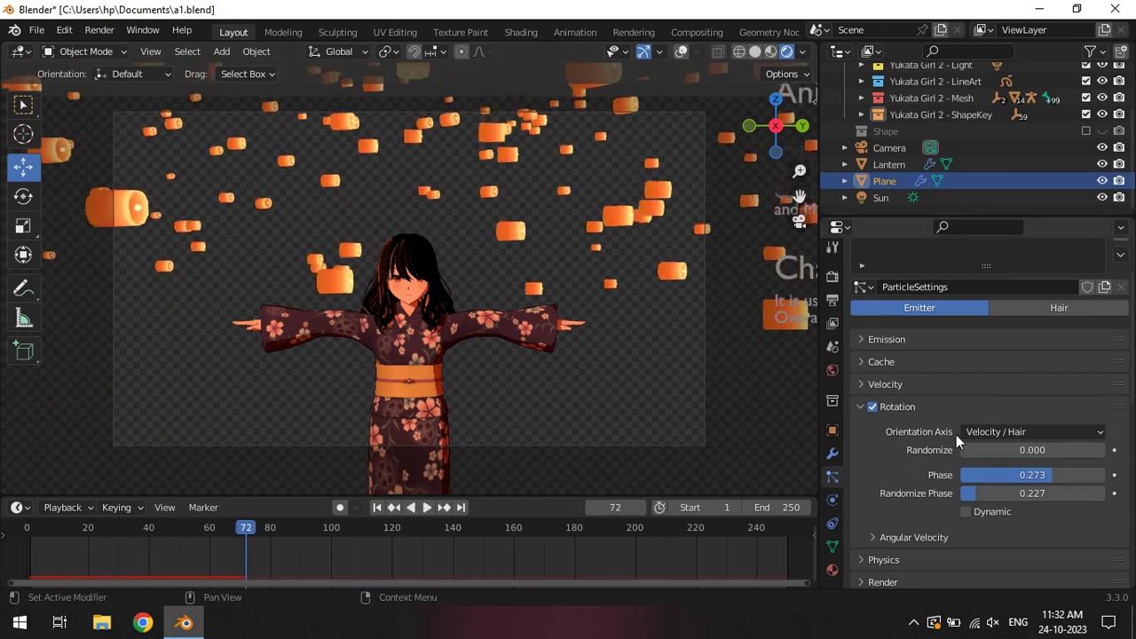
left_click(48, 529)
key("space")
middle_click_drag(426, 293, 557, 205)
Step: Set the Plane material's Blend Mode to Alpha Blend
left_click(832, 570)
scroll(999, 400, "down", 5)
scroll(1011, 480, "down", 3)
left_click(1008, 490)
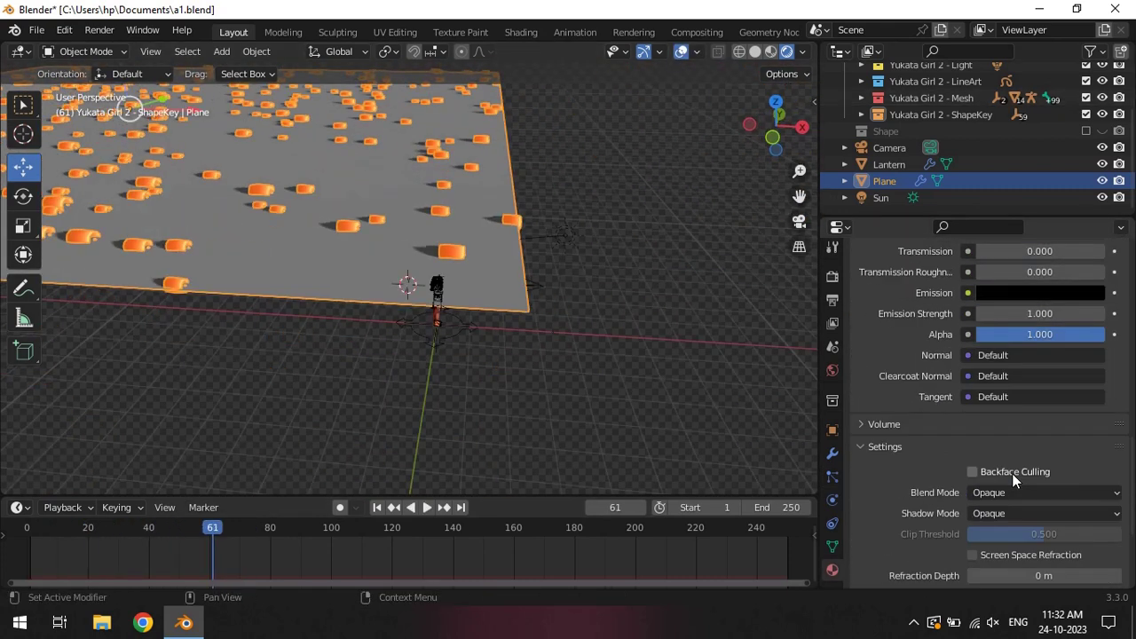
mouse_move(497, 355)
middle_mouse_down()
mouse_move(567, 336)
mouse_move(632, 198)
middle_mouse_up()
left_click(1042, 492)
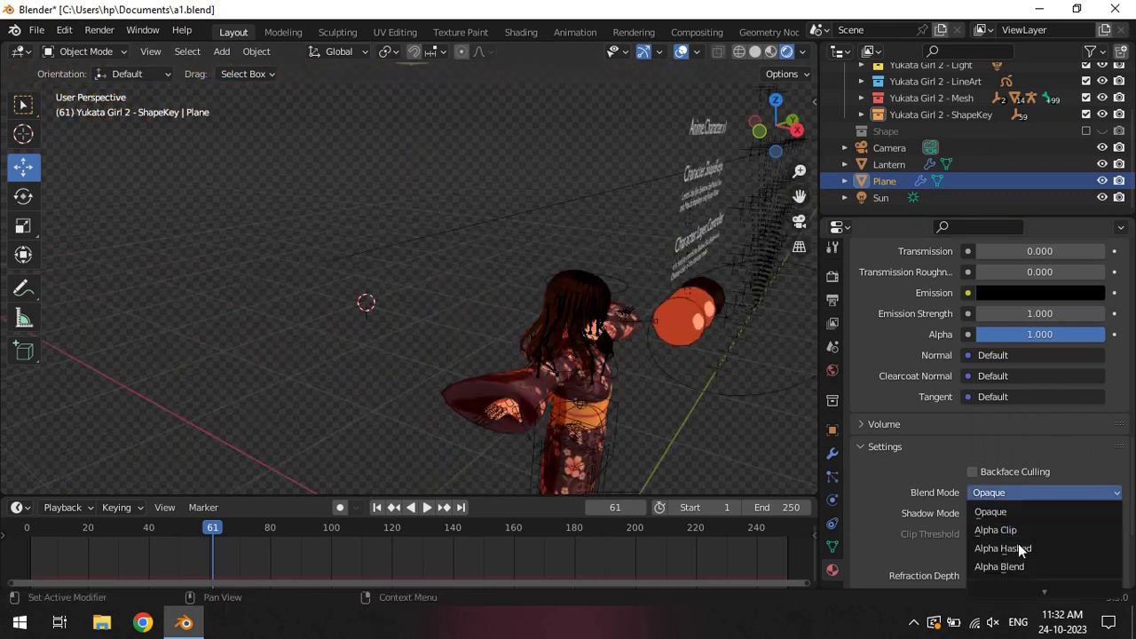
left_click(999, 567)
Step: Check the Lantern material's blend mode, then return to the Plane's particle settings at the first frame
left_click(888, 164)
left_click(1020, 498)
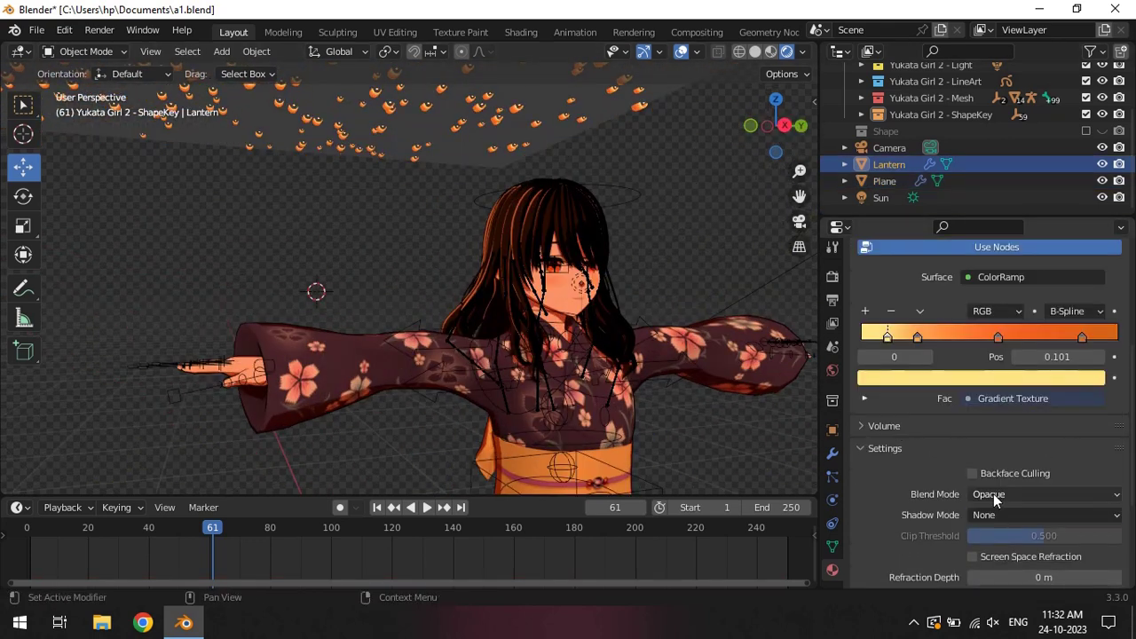
middle_click_drag(550, 301, 496, 276)
left_click(884, 180)
left_click(831, 543)
left_click(831, 476)
left_click(27, 527)
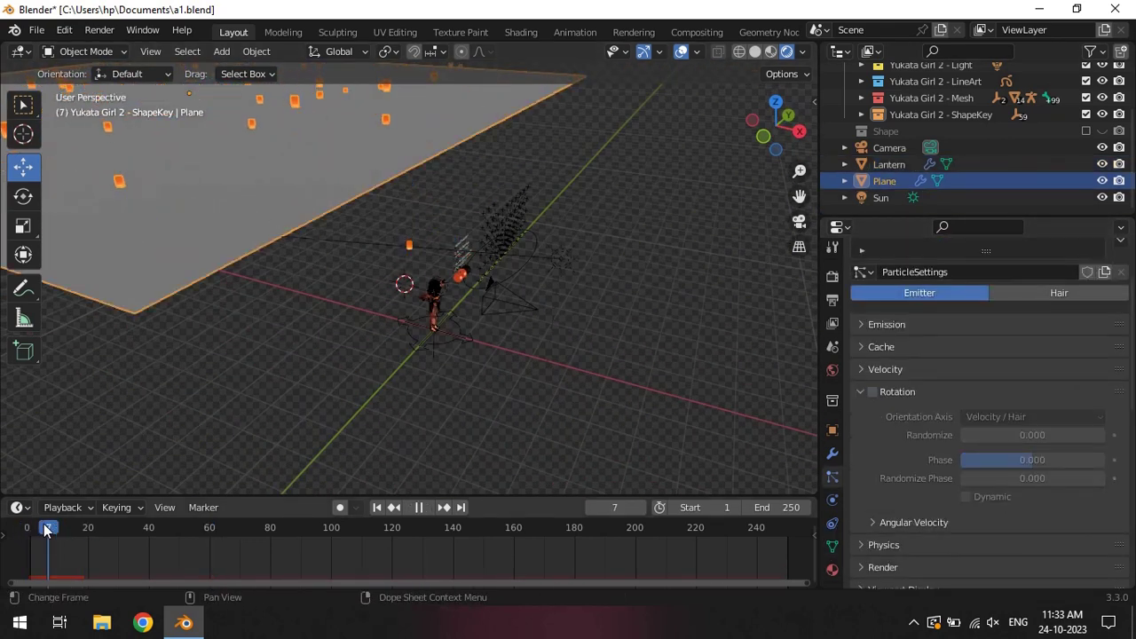
key("Escape")
middle_click_drag(621, 381, 470, 238)
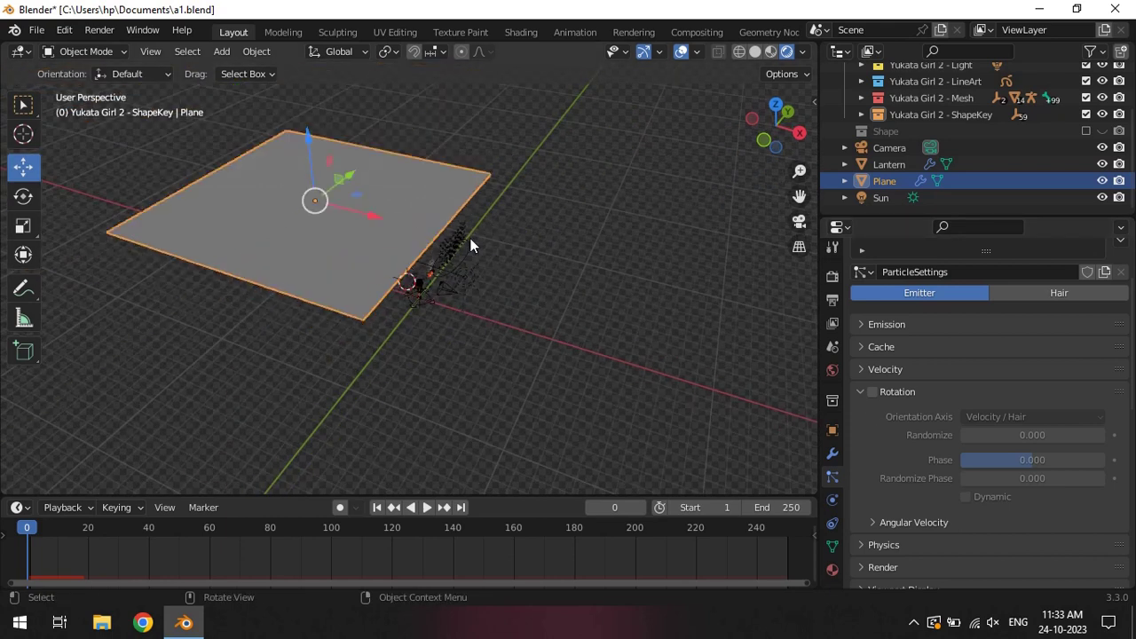
Step: Switch to top and camera views, save the file, and replay the rising lanterns
key("KP_7")
key("KP_0")
key("ctrl+s")
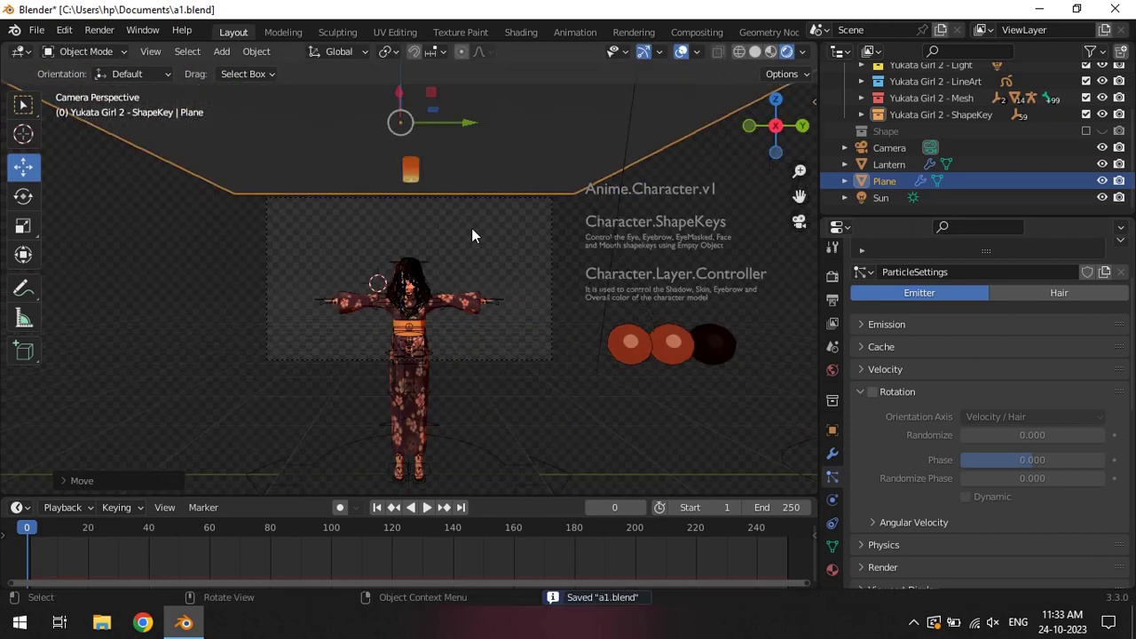
scroll(532, 204, "up", 4)
left_click(582, 233)
key("space")
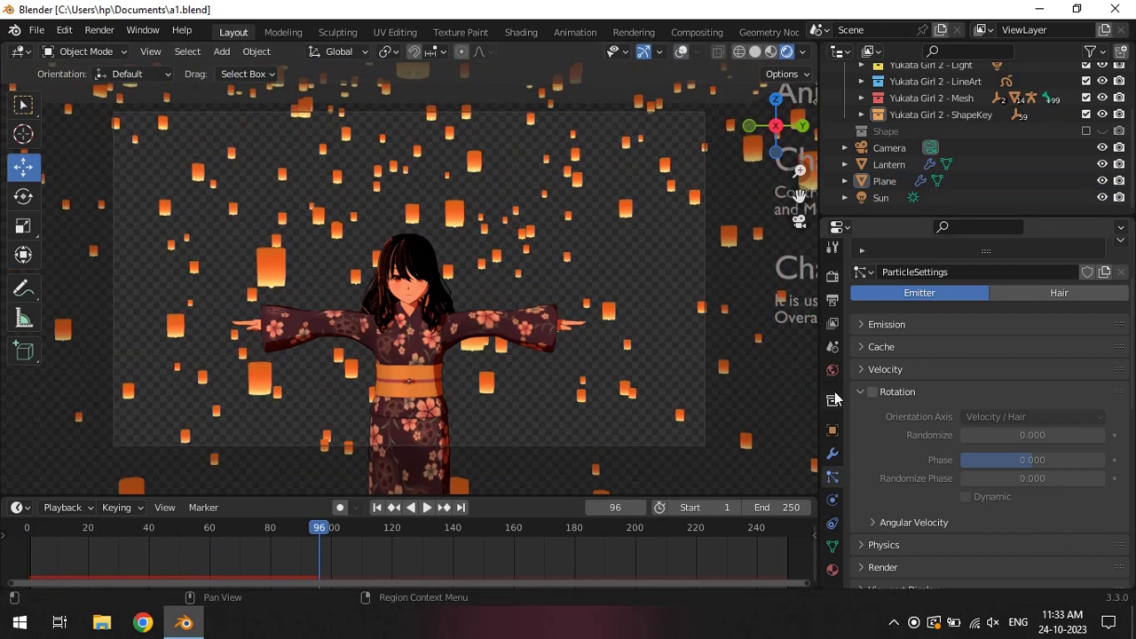
Step: Move the camera closer to the girl and save the file
left_click(888, 147)
scroll(560, 287, "up", 1)
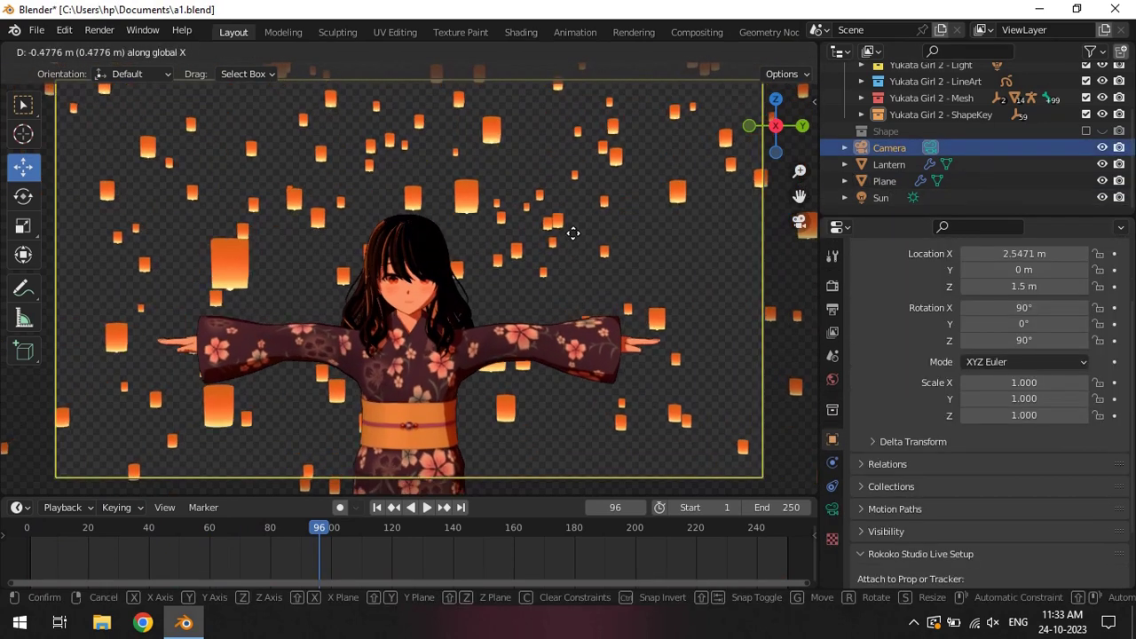
left_click(575, 232)
key("ctrl+s")
Step: Enable camera Depth of Field with YukataGirl2.Face as the focus object
left_click(831, 508)
left_click(872, 493)
left_click(1095, 419)
left_click(588, 377)
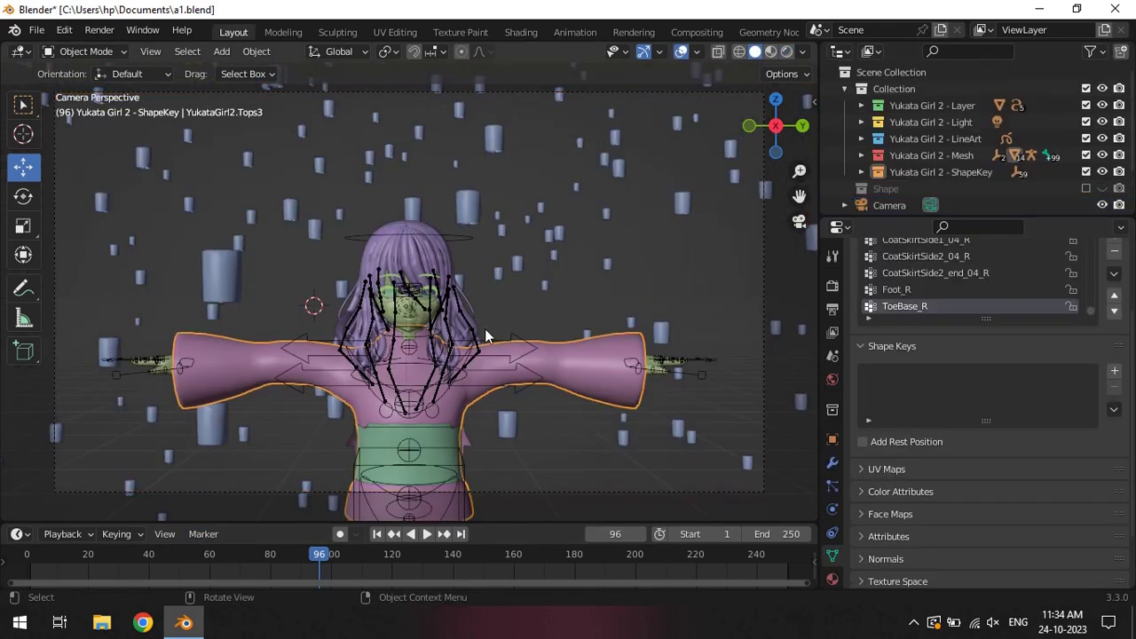
Step: From the right-side view, lower the hand_ik control and rotate the spine_fk control
key("KP_Decimal")
key("KP_3")
scroll(519, 284, "down", 5)
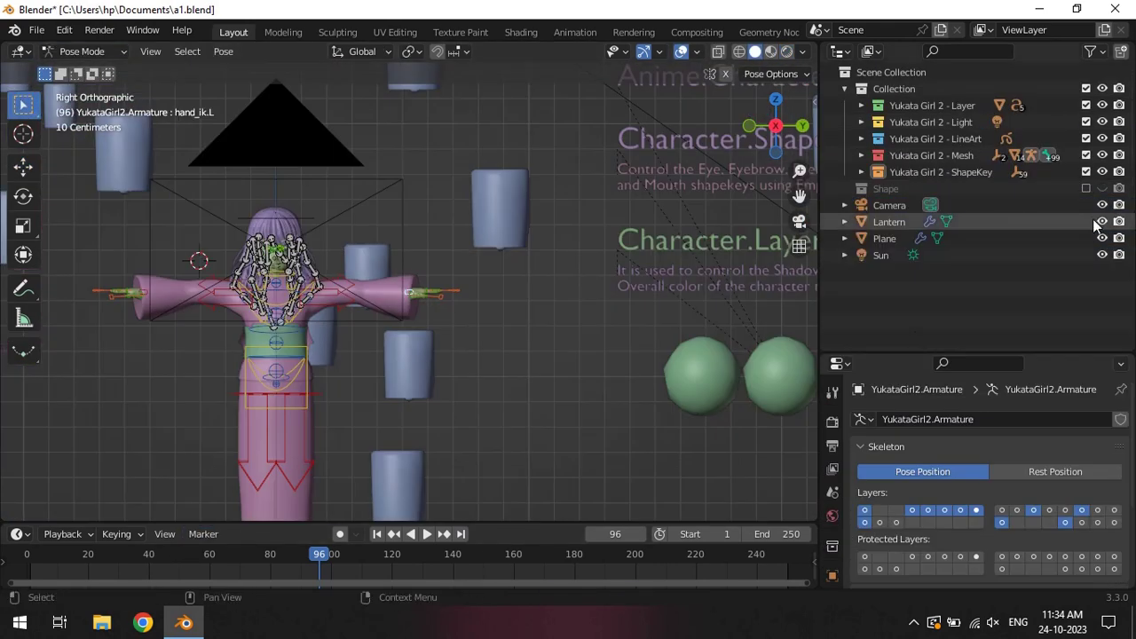
key("r")
key("g")
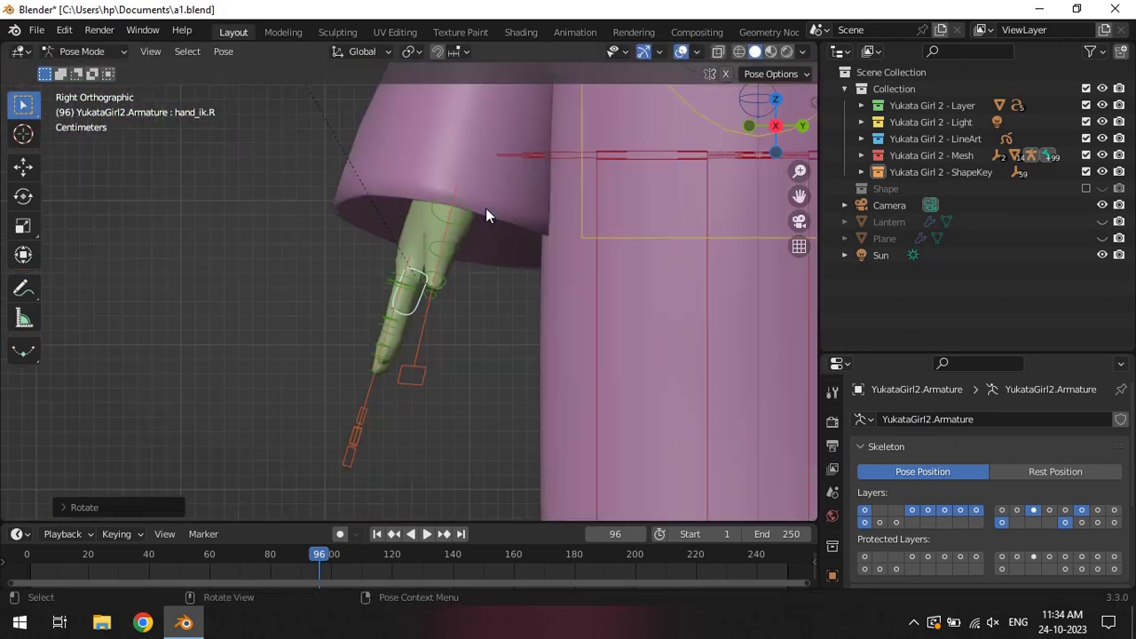
left_click(566, 292)
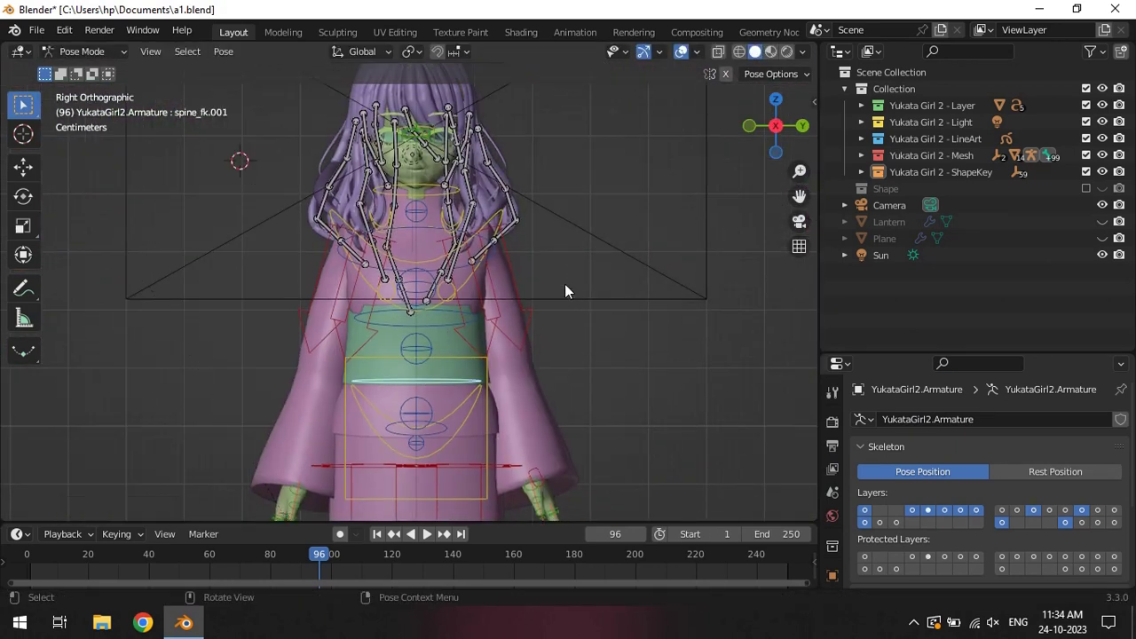
key("r")
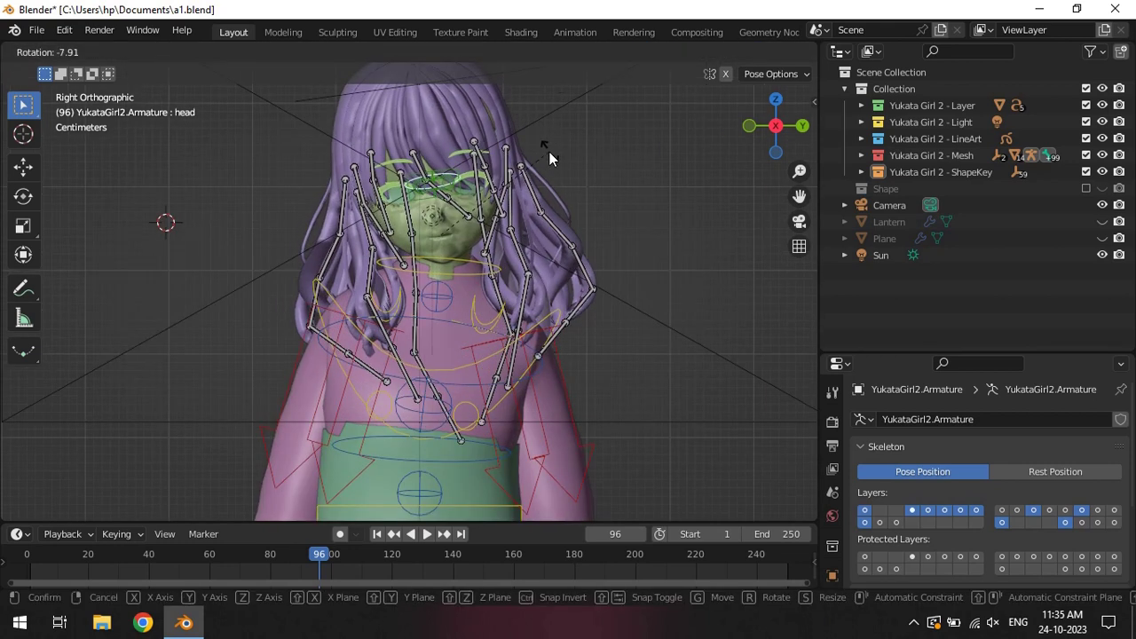
Step: Save, rotate the first hair strand bone, and briefly preview the materials
left_click(564, 213)
key("ctrl+s")
left_click(566, 213)
key("r")
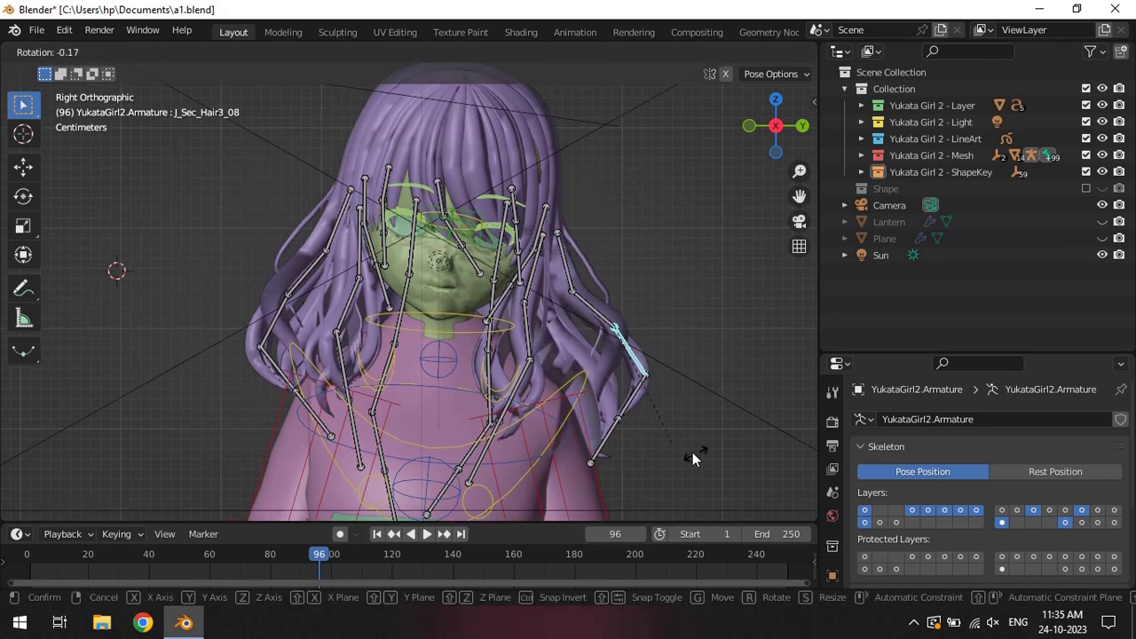
left_click(633, 497)
left_click(777, 54)
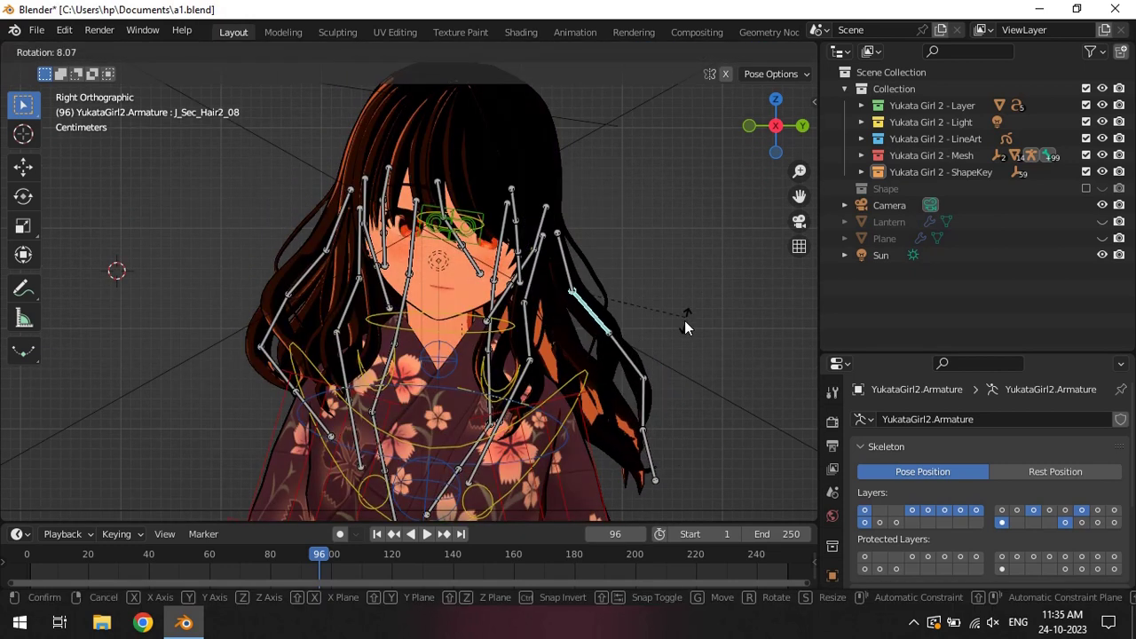
left_click(724, 311)
Step: Rotate several more J_Sec_Hair strand bones so they hang straight down
left_click(648, 268)
key("r")
left_click(619, 347)
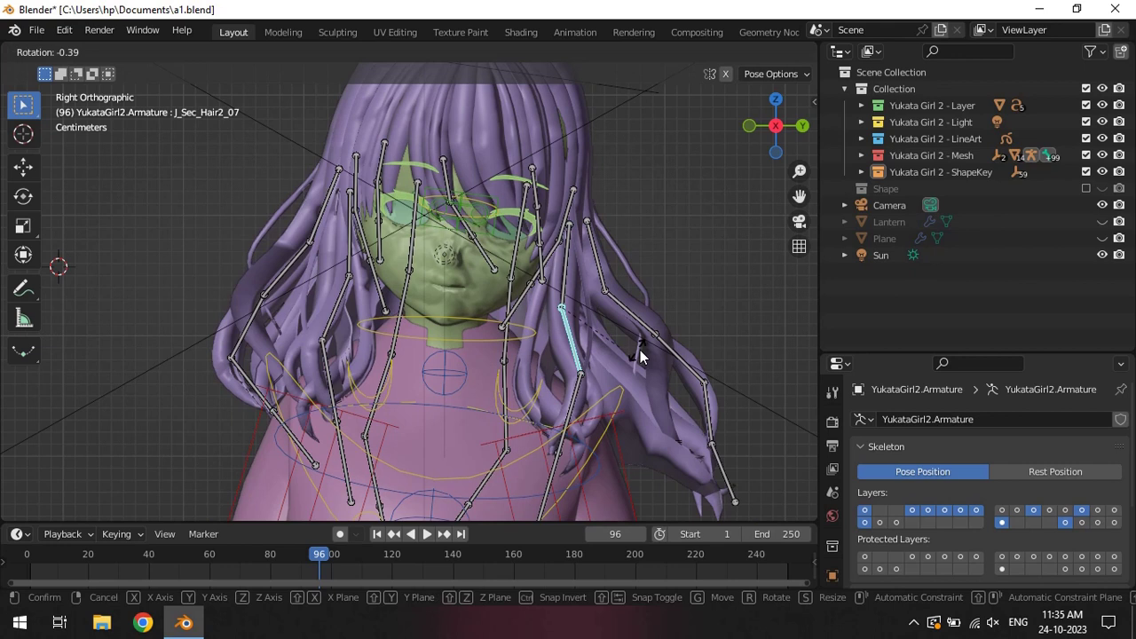
key("r")
left_click(602, 255)
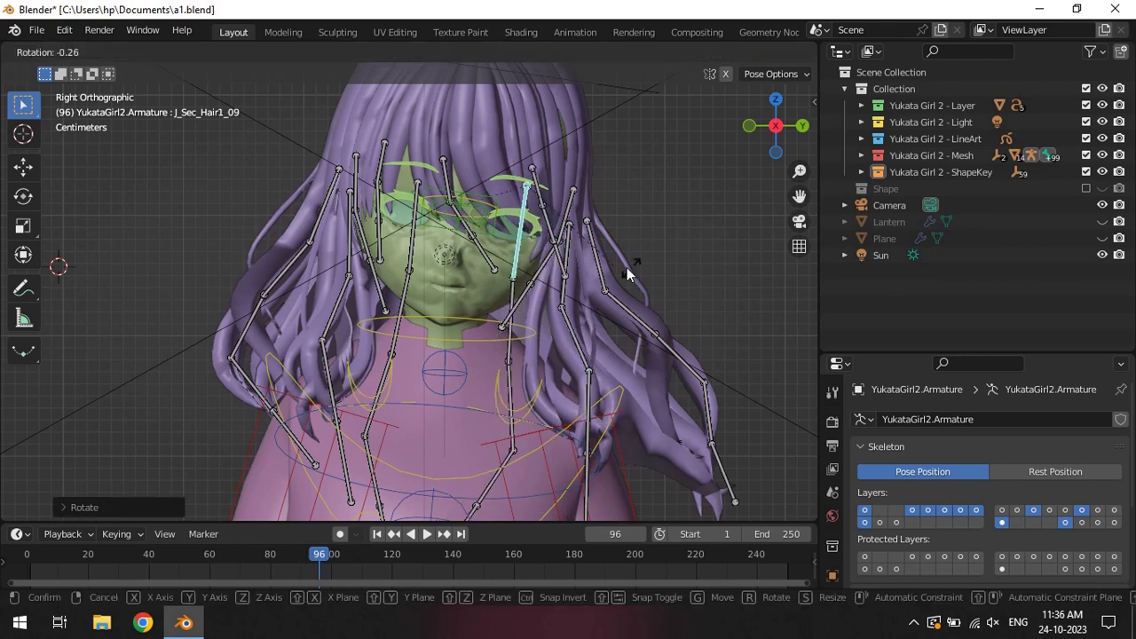
left_click(588, 373)
left_click(534, 341)
left_click(547, 253)
left_click(480, 240)
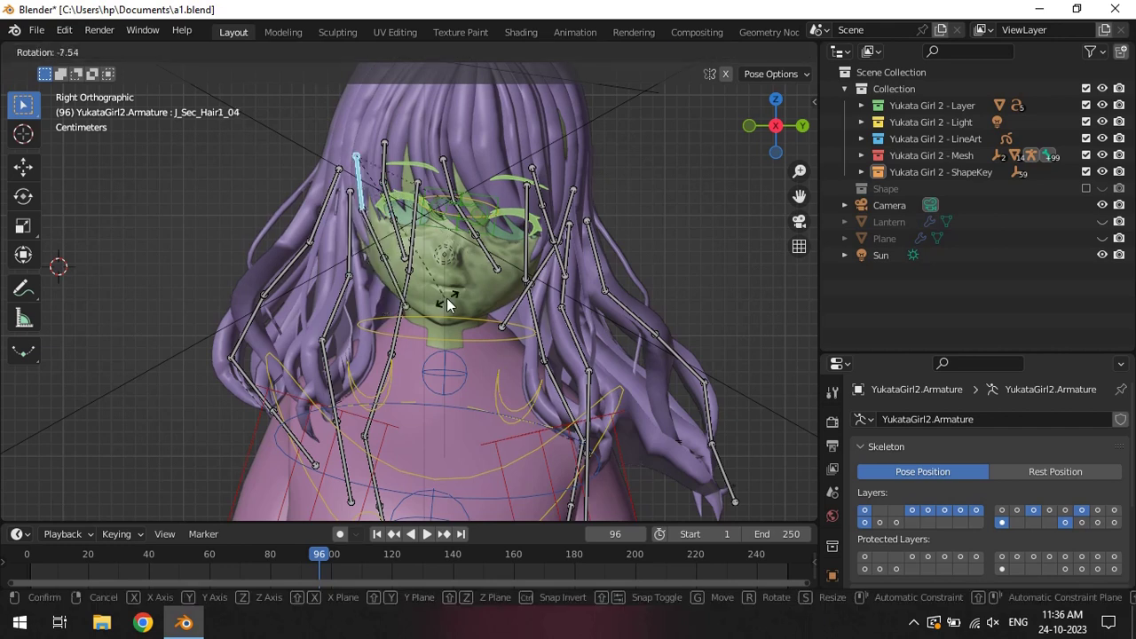
left_click(373, 401)
Step: Rotate the J_Sec_Hair1_08 hair bone into a natural angle
left_click(306, 277)
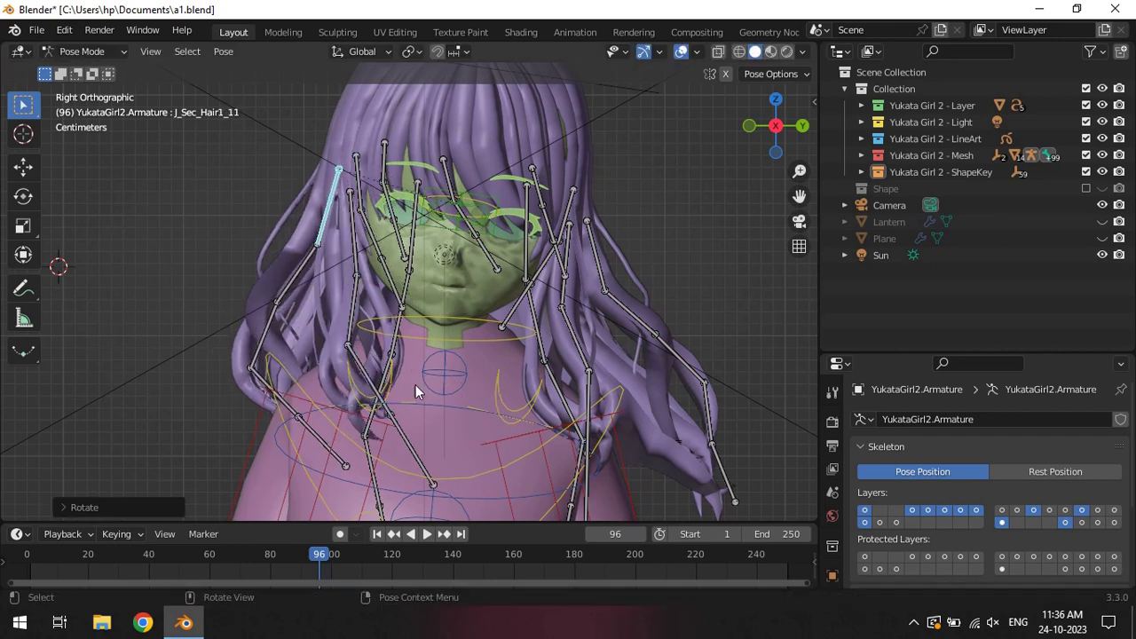
left_click(593, 248)
key("r")
left_click(653, 284)
key("r")
left_click(672, 291)
Step: Rotate the chest spine control
scroll(656, 266, "down", 3)
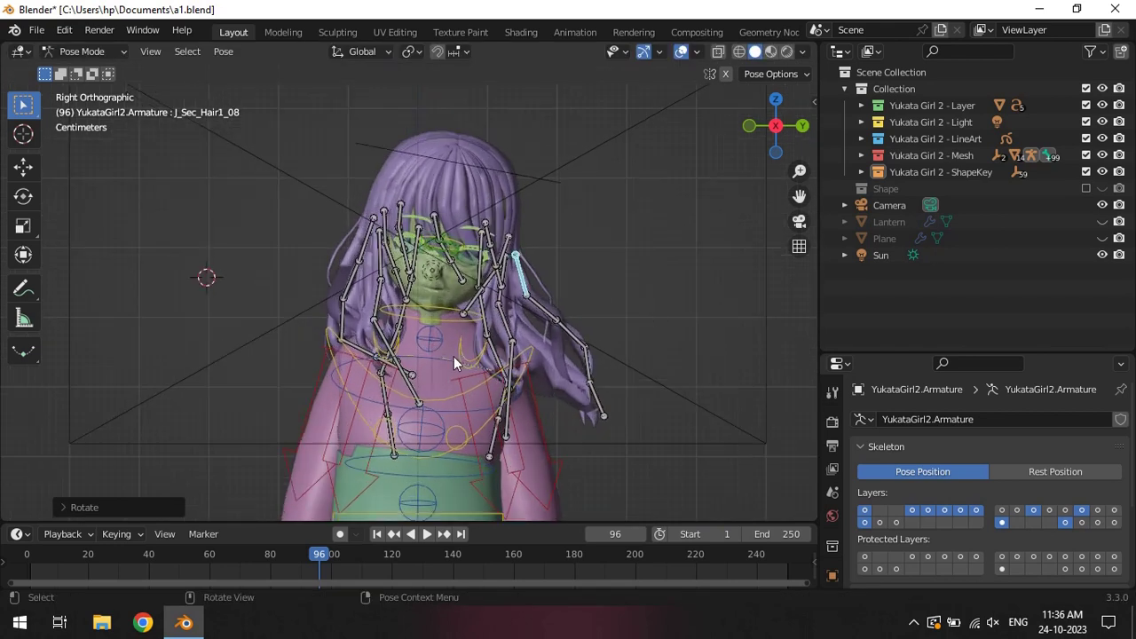
left_click(454, 362)
key("r")
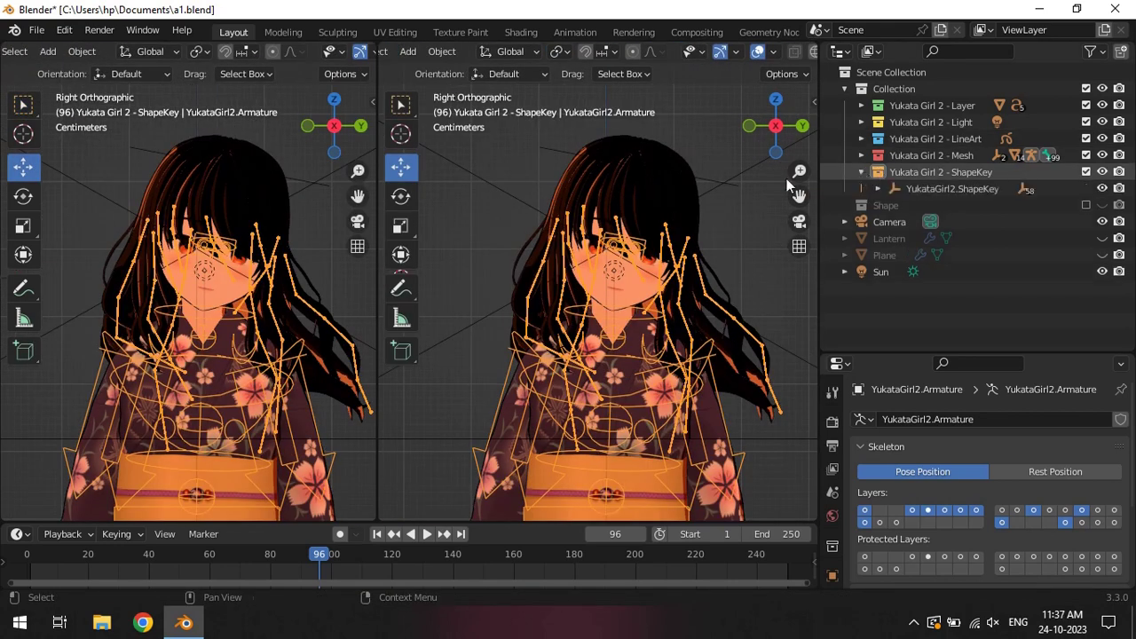
Step: Move the Fcl EYE_Joy control to close the girl's eyes
left_click(878, 188)
scroll(1016, 235, "down", 5)
left_click(1036, 158)
mouse_move(533, 293)
middle_mouse_down()
mouse_move(625, 323)
mouse_move(282, 241)
middle_mouse_up()
left_click(625, 324)
scroll(283, 240, "up", 2)
left_click(697, 202)
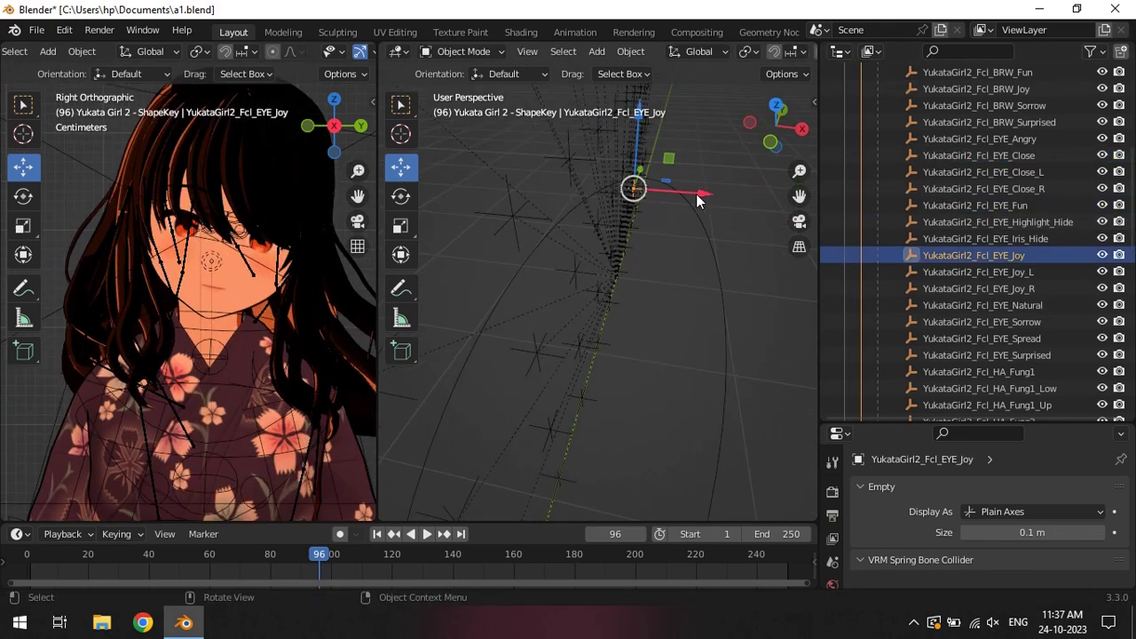
left_click(775, 208)
Step: Apply the joyful brow expression with the BRW_Joy control
scroll(893, 215, "up", 3)
left_click(931, 188)
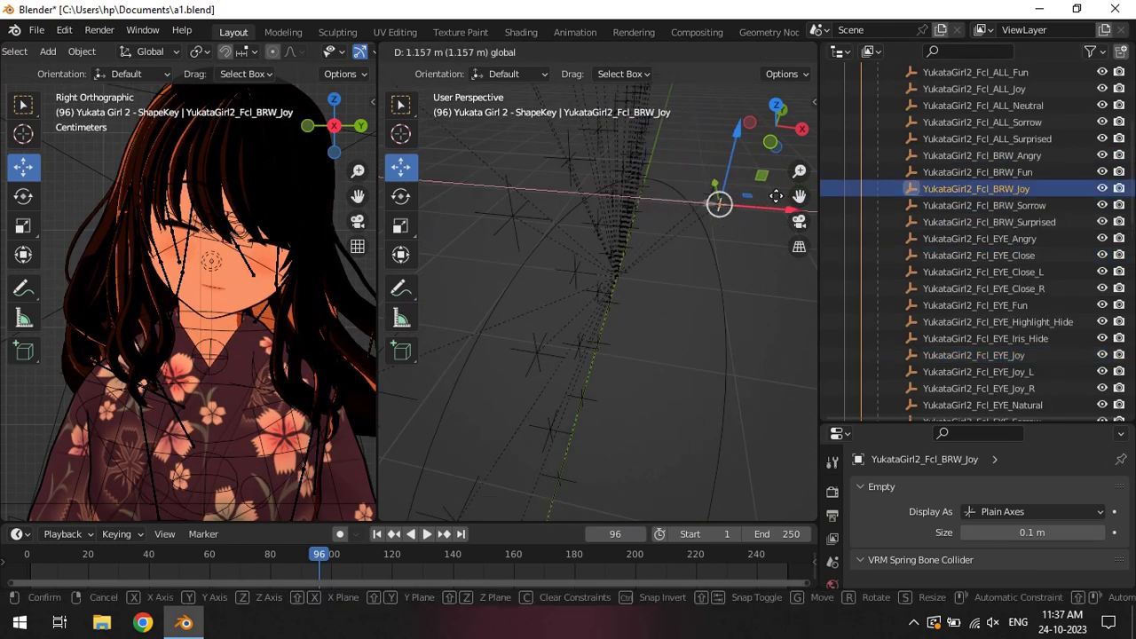
left_click(776, 196)
scroll(1038, 287, "down", 10)
left_click(561, 237)
Step: Move the MTH_Fun mouth control along the X axis for a smile
left_click(976, 238)
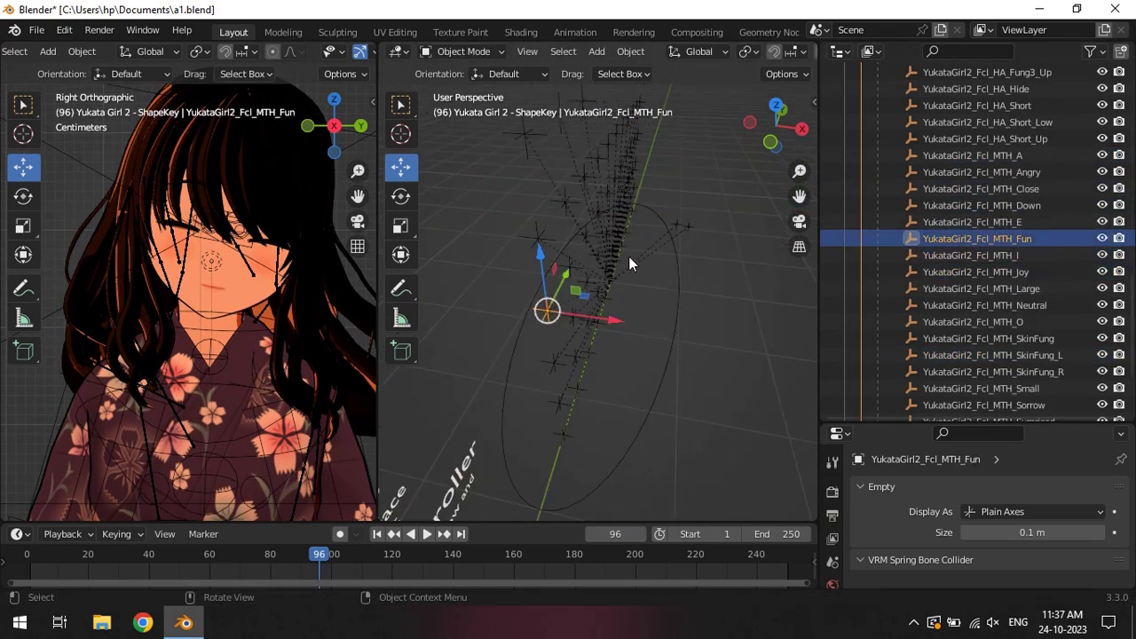
key("g")
key("x")
scroll(266, 266, "down", 3)
scroll(266, 266, "down", 2)
scroll(266, 267, "up", 2)
Step: Select the armature, enter Pose Mode, and start moving the hand_ik.L control
key("KP_3")
left_click(575, 391)
key("KP_Decimal")
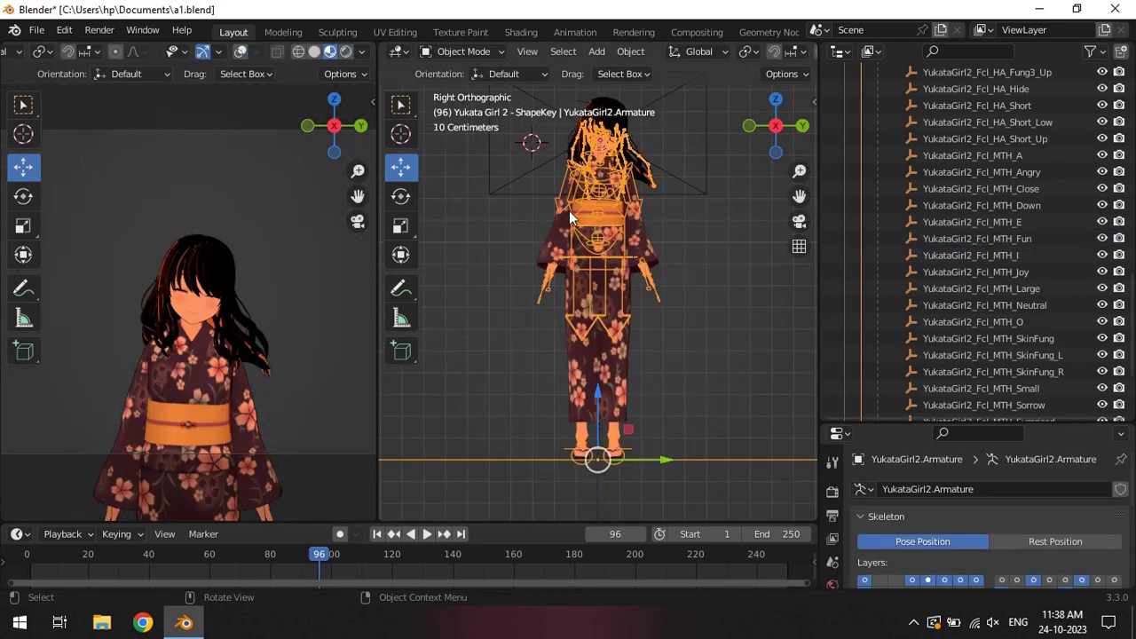
left_click(463, 51)
left_click(469, 106)
key("KP_1")
scroll(634, 250, "up", 5)
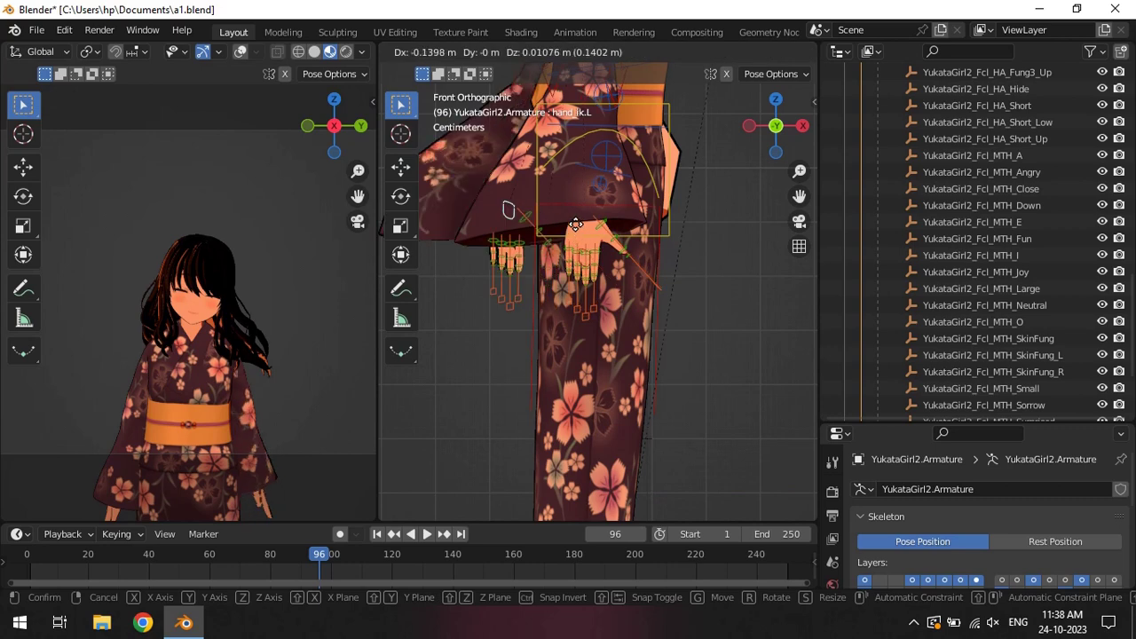
Step: Confirm the left hand's placement, check it from around the character, and save the file
left_click(578, 224)
middle_click_drag(642, 231, 536, 207)
scroll(536, 207, "down", 3)
middle_click_drag(579, 268, 642, 258)
scroll(642, 257, "down", 4)
scroll(607, 314, "up", 4)
key("ctrl+s")
scroll(597, 272, "down", 4)
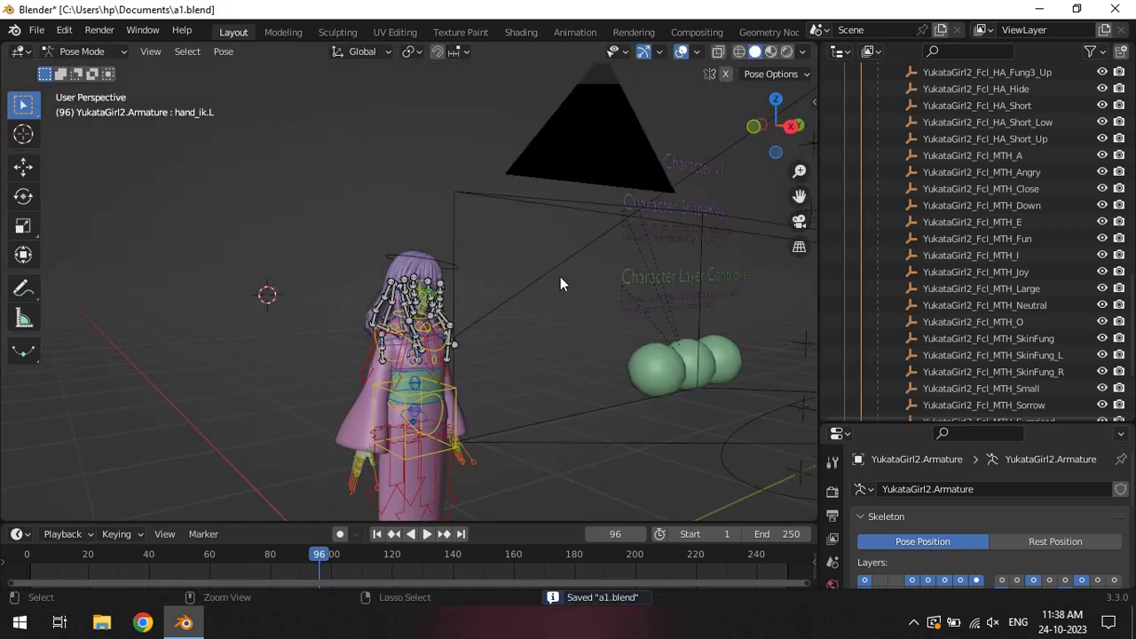
Step: Re-enter Pose Mode on the rig, then select and frame the left hand IK control
key("ctrl+Tab")
key("KP_Decimal")
key("ctrl+Tab")
left_click(518, 227)
left_click(519, 223)
scroll(541, 222, "down", 3)
scroll(497, 226, "up", 3)
key("KP_Decimal")
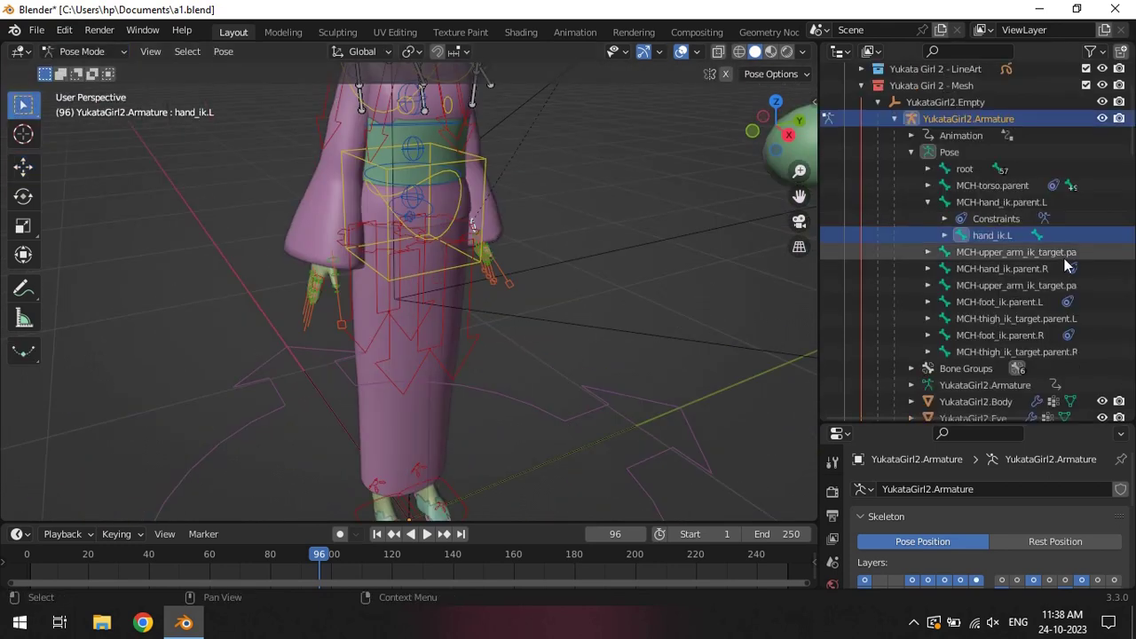
Step: Select hand_ik.R and move it from the front and side views
left_click(992, 302)
key("KP_1")
key("KP_Decimal")
key("g")
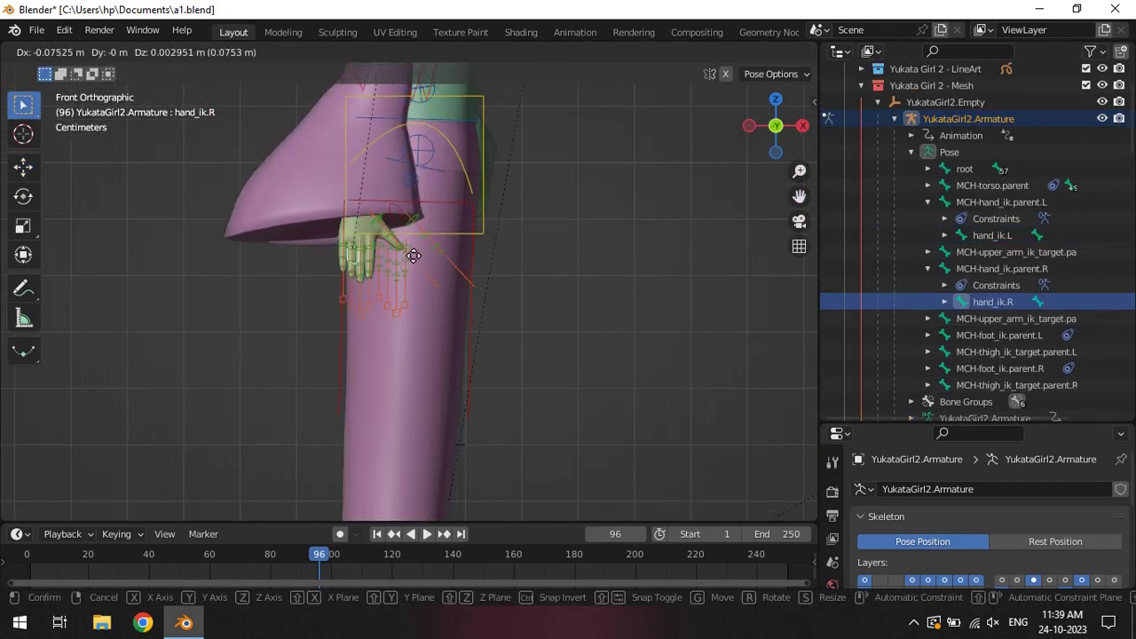
left_click(402, 244)
key("KP_3")
key("g")
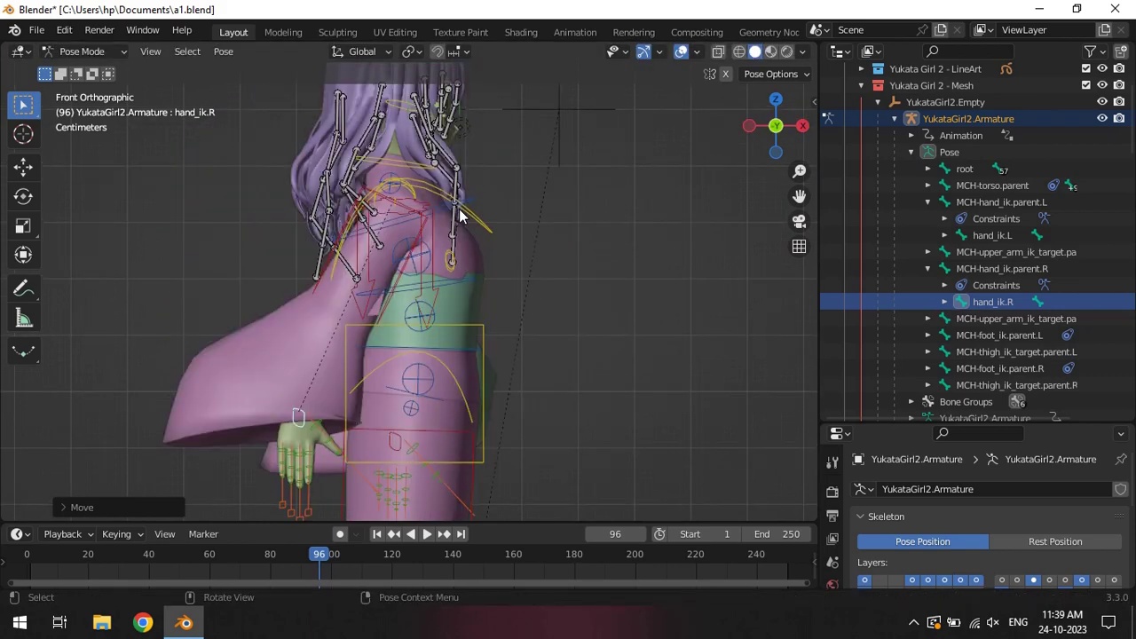
Step: Reselect hand_ik.R, then rotate and reposition it while checking it from several angles
mouse_move(585, 425)
middle_mouse_down()
mouse_move(516, 274)
mouse_move(497, 336)
mouse_move(456, 350)
middle_mouse_up()
left_click(501, 382)
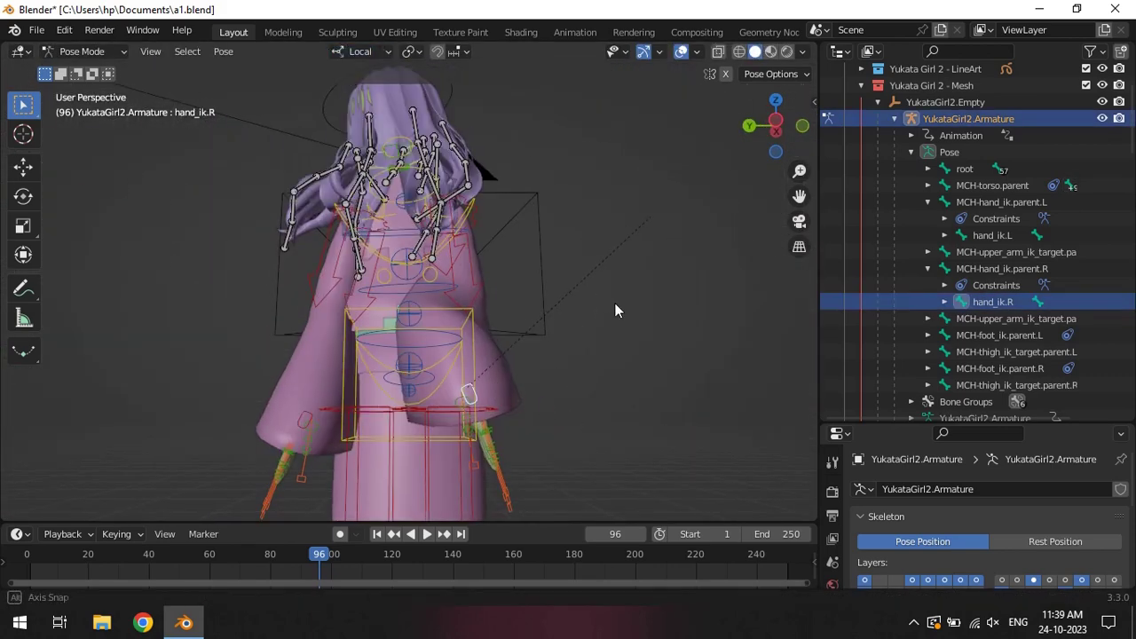
middle_click_drag(614, 302, 522, 422)
key("r")
left_click(395, 492)
mouse_move(396, 492)
middle_mouse_down()
mouse_move(540, 352)
mouse_move(552, 435)
mouse_move(628, 380)
mouse_move(498, 349)
mouse_move(519, 258)
middle_mouse_up()
key("r")
left_click(488, 424)
Step: Rotate and move hand_ik.R again, checking the pose from the camera and front views
key("r")
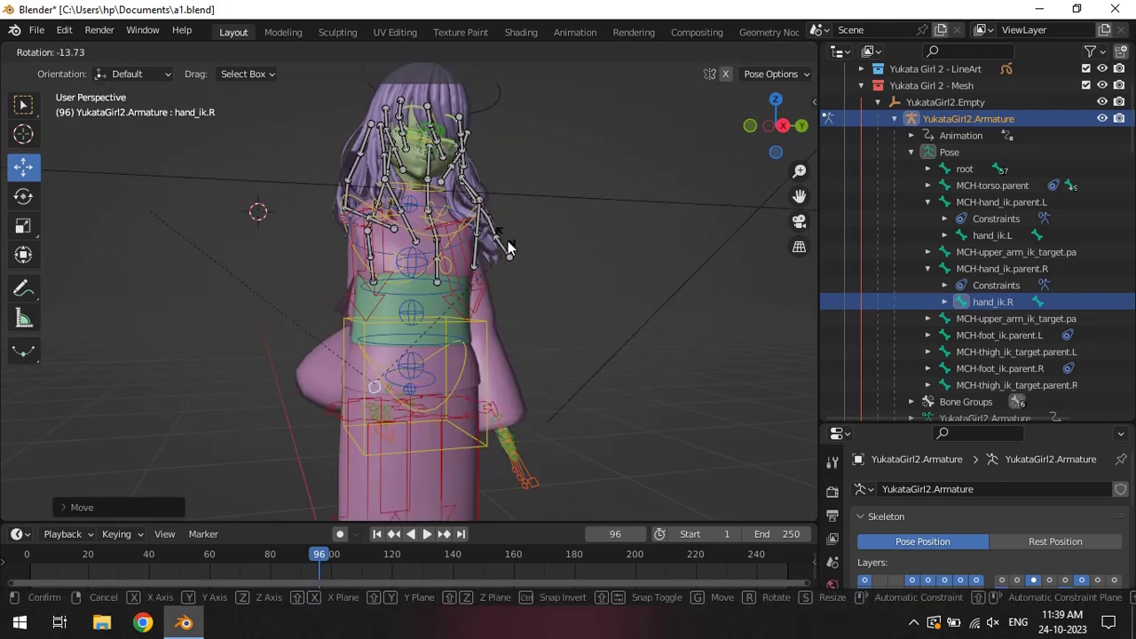
left_click(530, 323)
middle_click_drag(572, 335, 456, 361)
key("g")
left_click(625, 405)
key("KP_0")
key("KP_1")
Step: Rotate hand_ik.R around its local Y axis and settle it in front of the obi
middle_click_drag(625, 406, 682, 339)
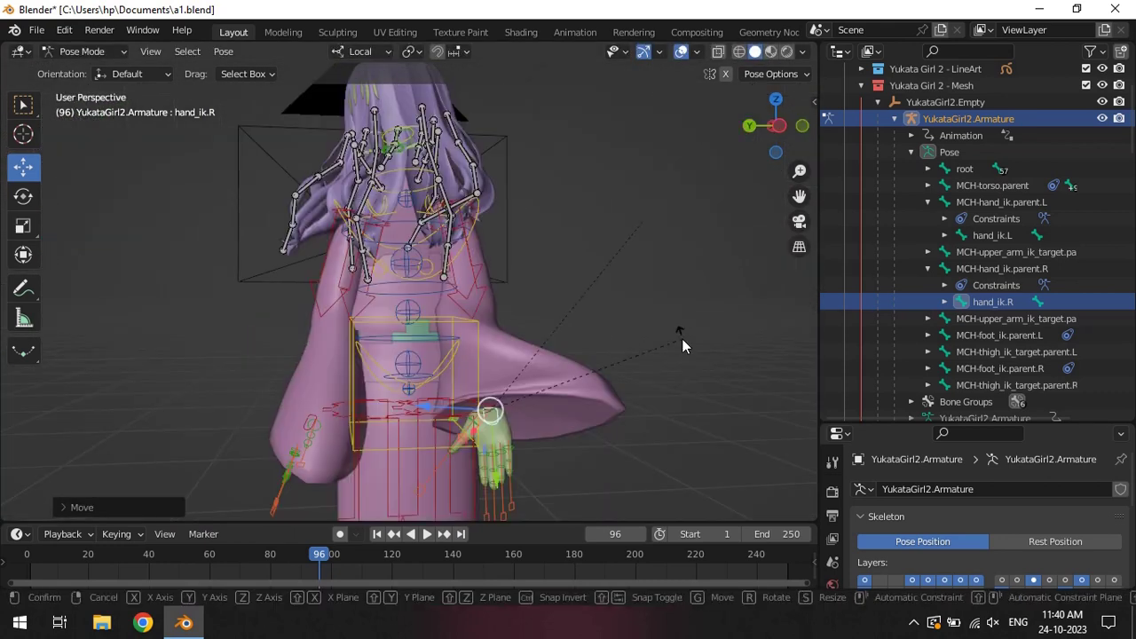
key("r")
key("y")
key("y")
left_click(455, 368)
key("KP_0")
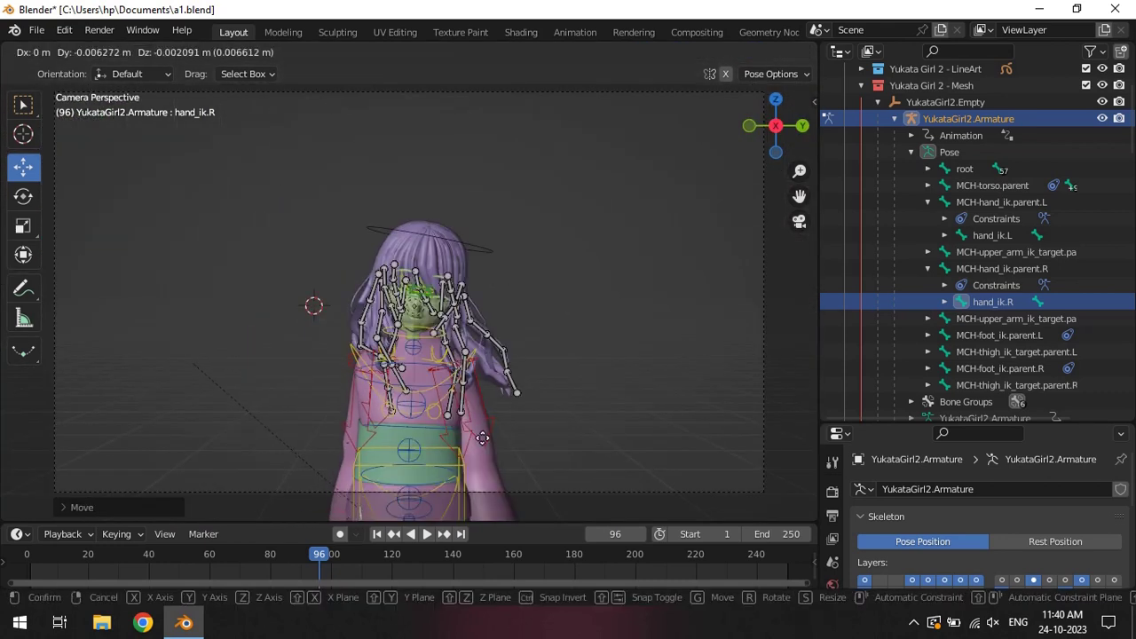
left_click(482, 438)
Step: Select hand_ik.L, move it in front of the waist, and rotate it to match
left_click(506, 421)
key("KP_1")
middle_click_drag(612, 406, 497, 417)
key("g")
left_click(489, 413)
scroll(489, 413, "up", 3)
key("r")
left_click(527, 396)
key("KP_0")
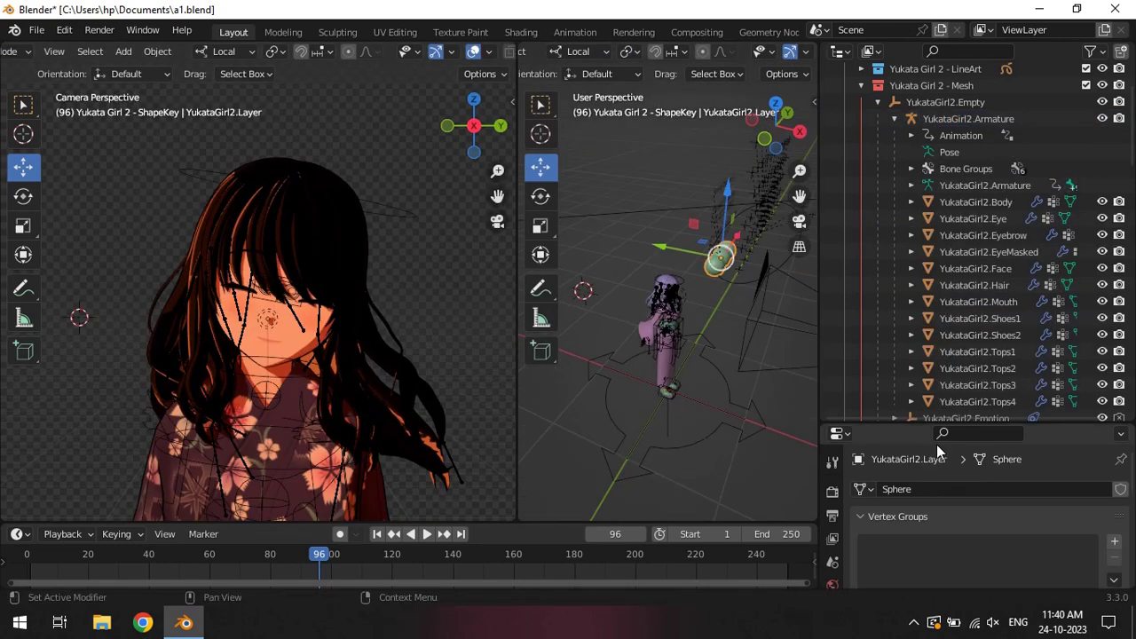
Step: Lighten the layer's overlay colour to a softer orange and save a1.blend
left_click_drag(927, 424, 865, 275)
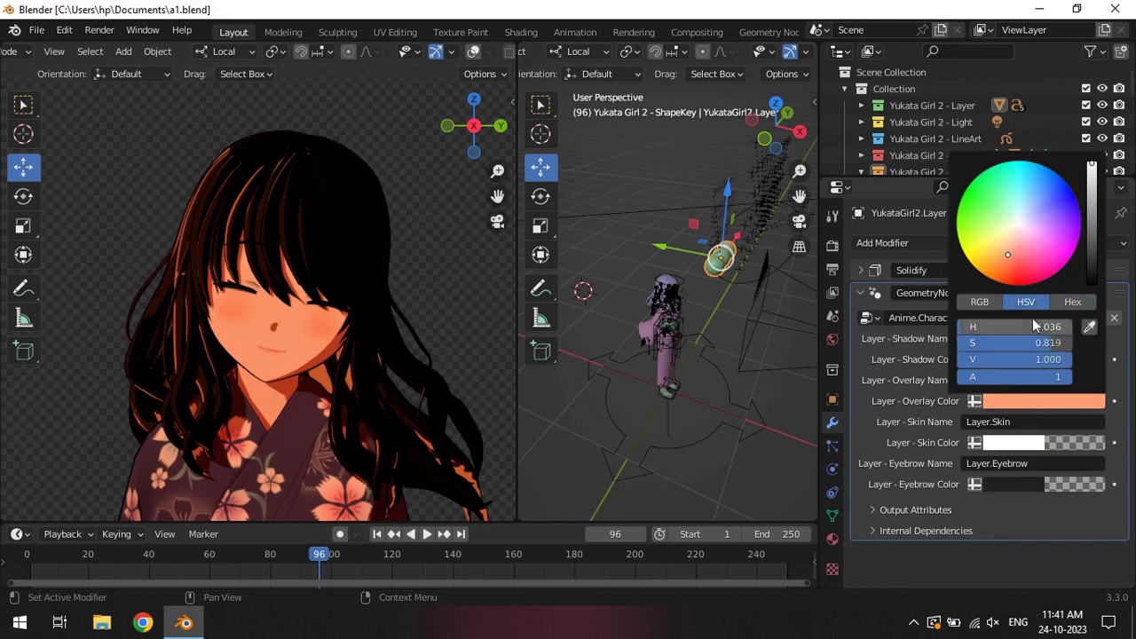
left_click(1030, 401)
left_click_drag(1011, 264, 1003, 250)
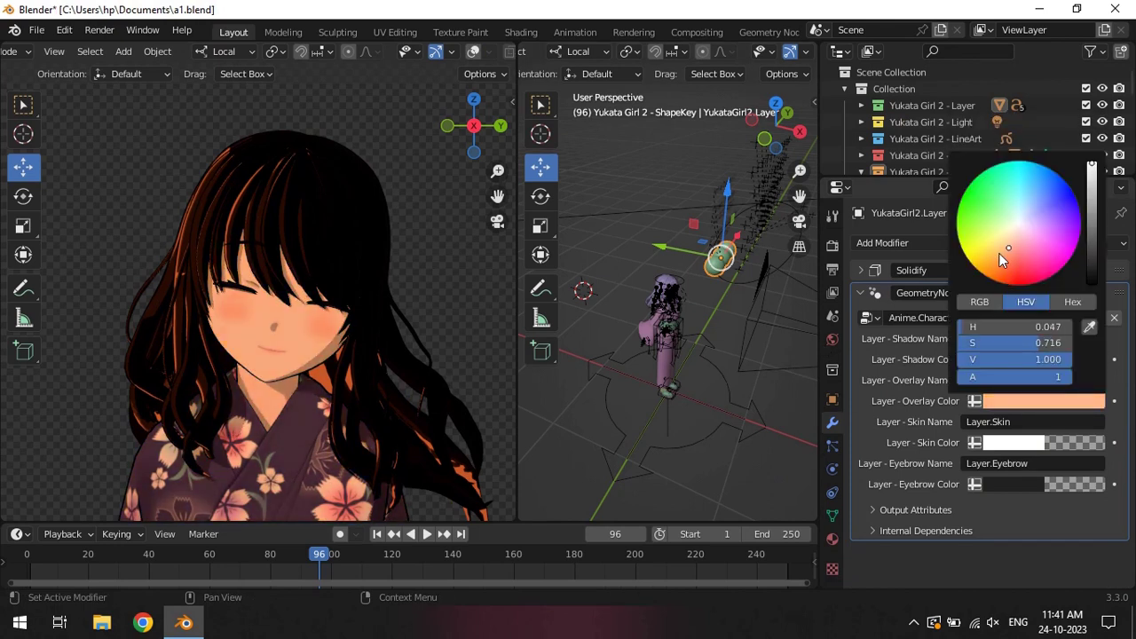
left_click(1000, 254)
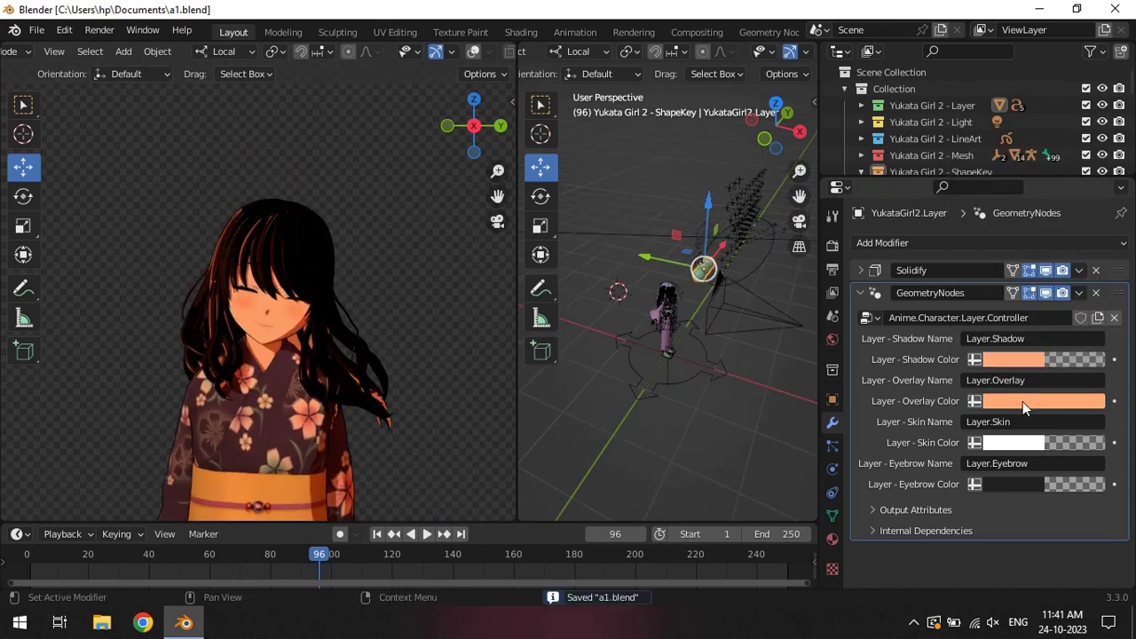
key("ctrl+s")
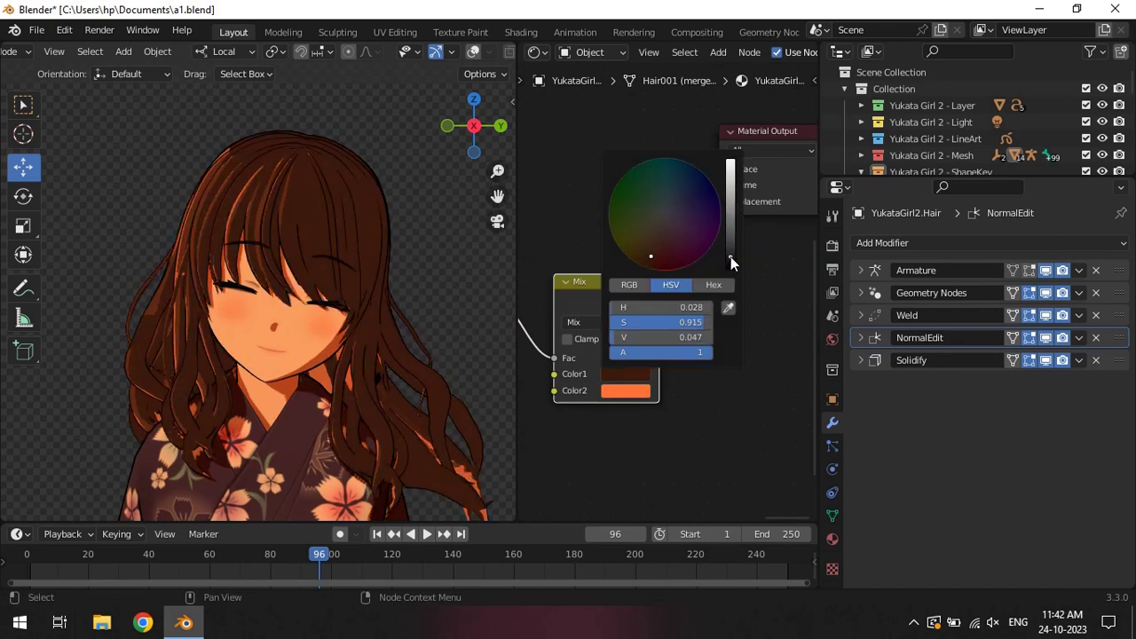
Step: Set the hair's Mix Color1 to black, change the NormalEdit blend, and save
left_click_drag(731, 256, 734, 267)
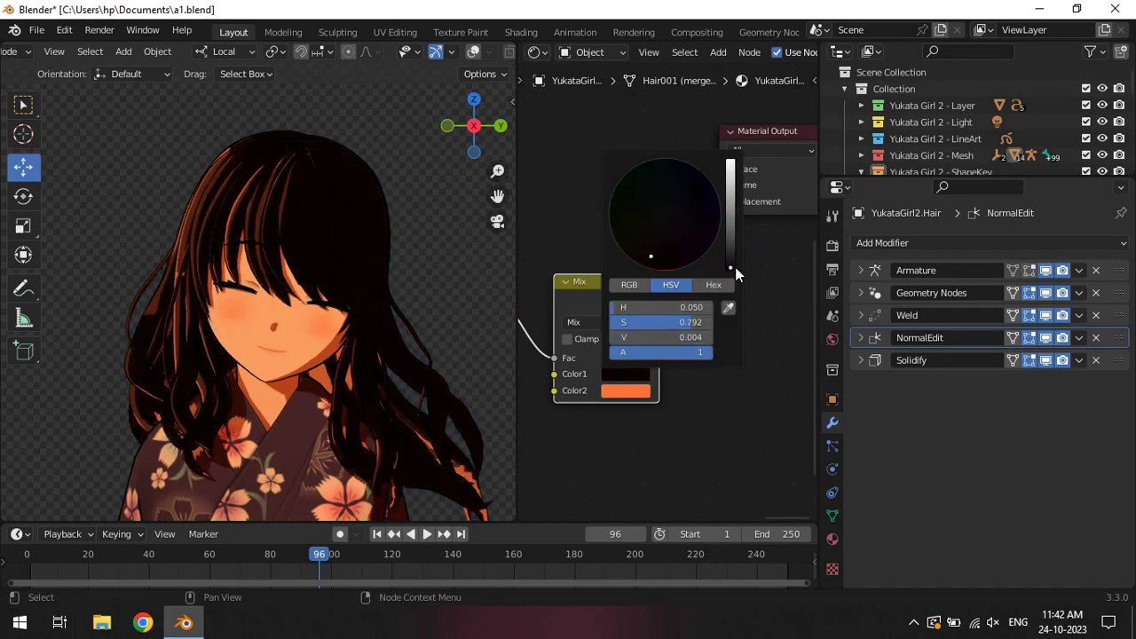
key("a")
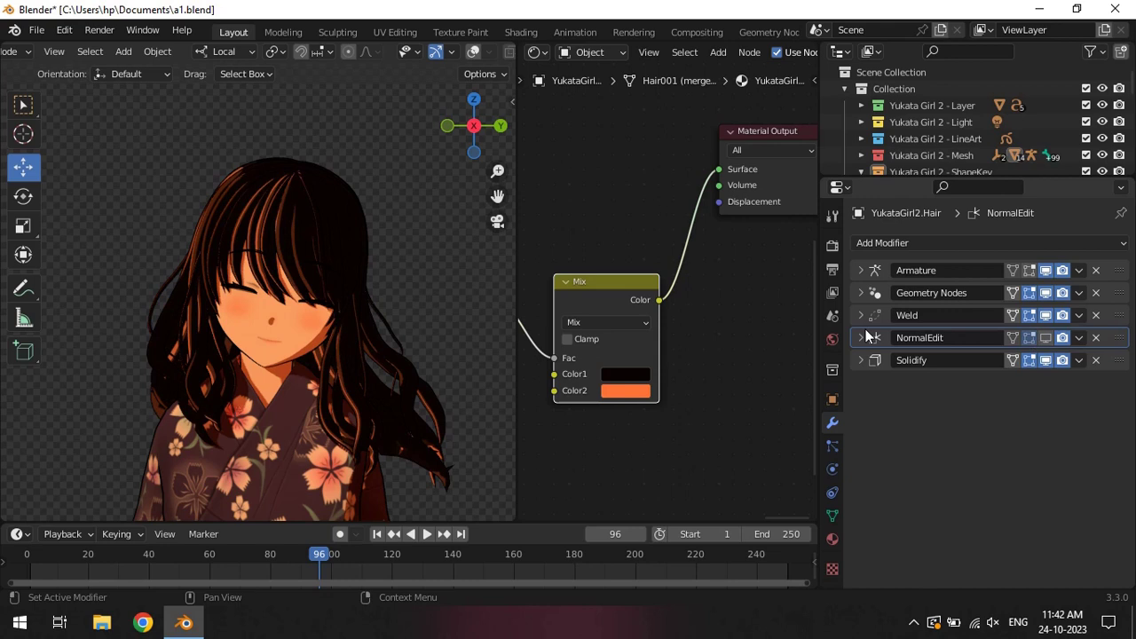
left_click_drag(1030, 477, 1036, 476)
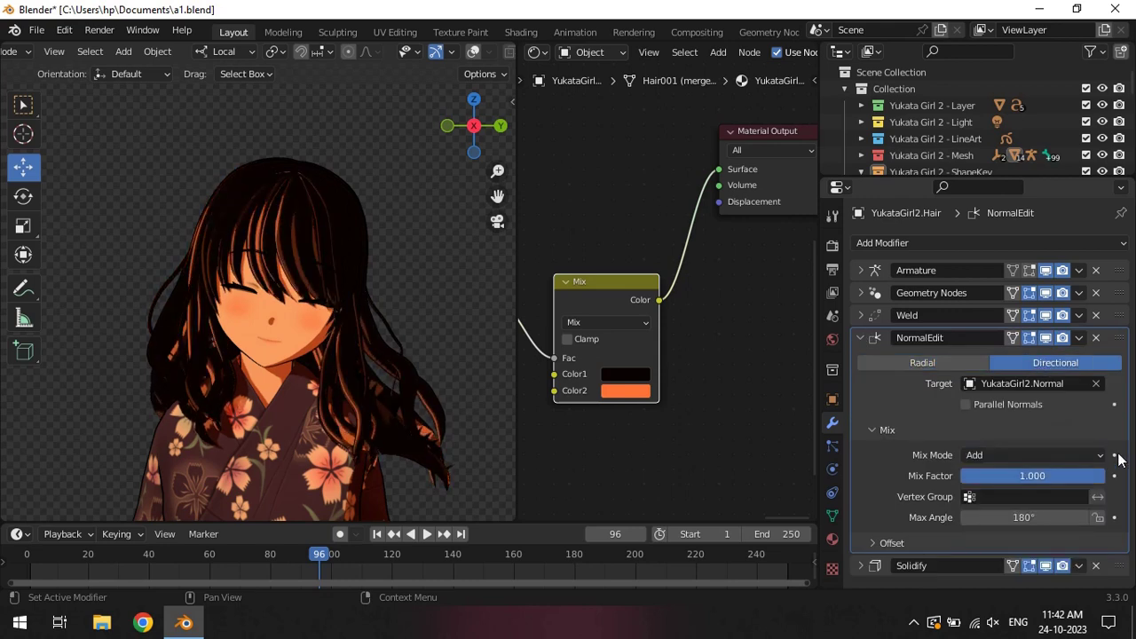
key("a")
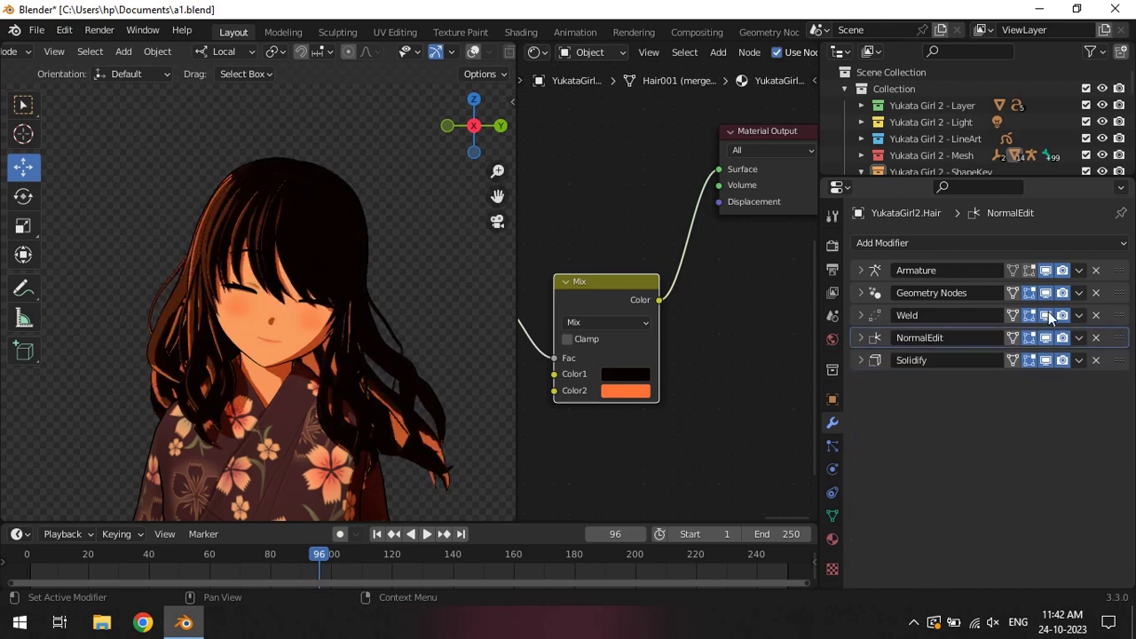
key("ctrl+s")
Step: Retune the hair ColorRamp: narrow the shadow band, slide dark-grey stop to 0.106, darken one stop near black
left_click(626, 374)
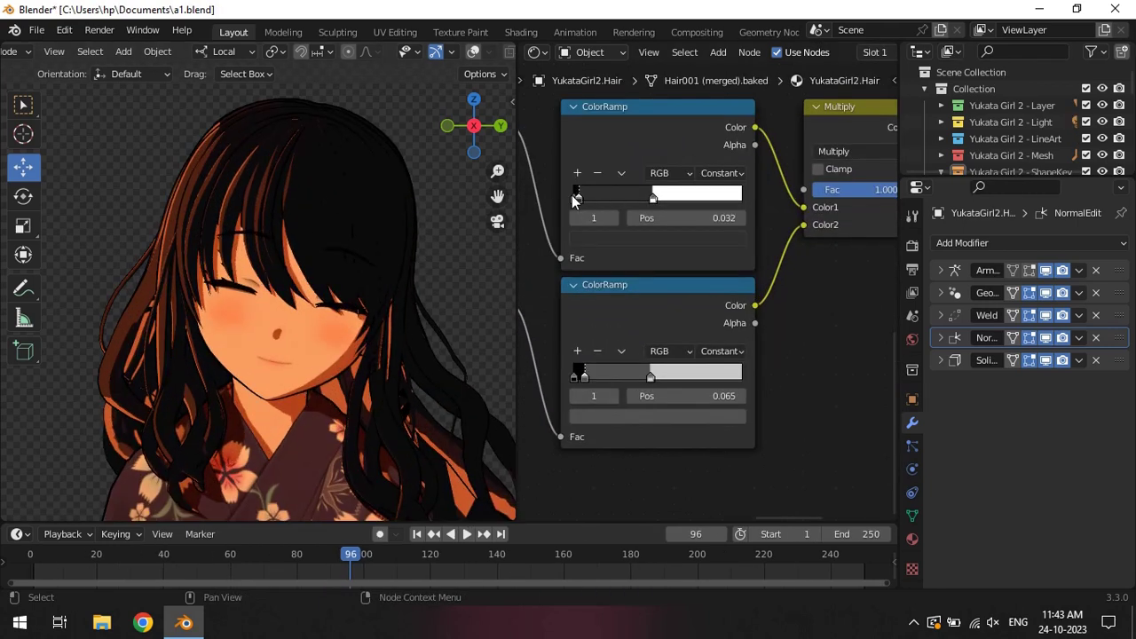
left_click(673, 238)
left_click(708, 333)
left_click_drag(597, 197, 581, 197)
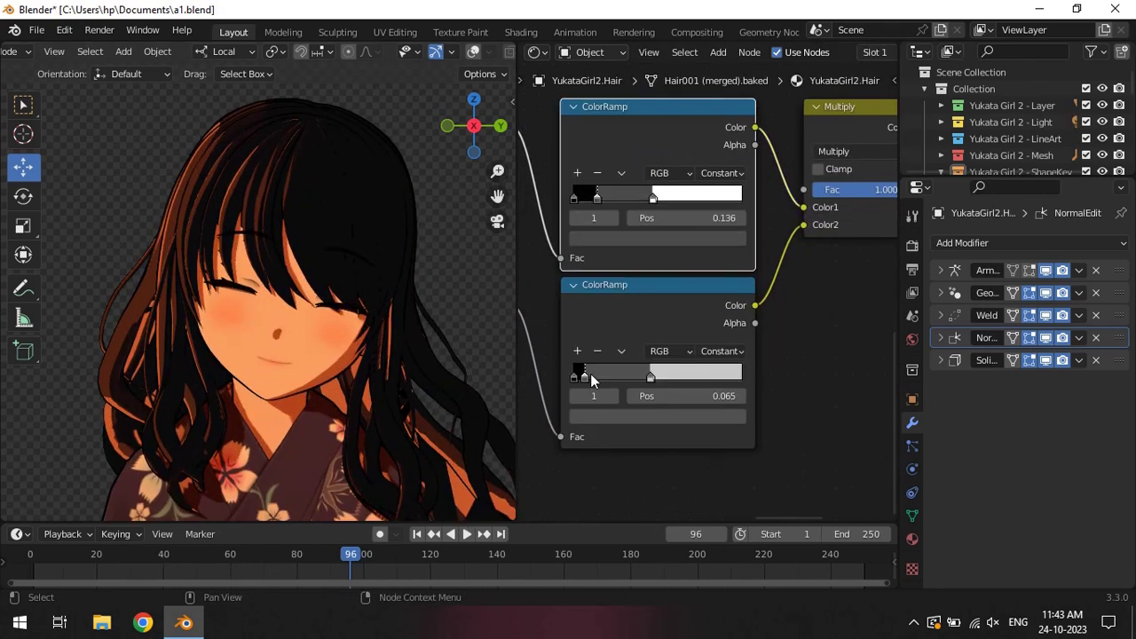
left_click(656, 417)
left_click_drag(617, 377, 590, 376)
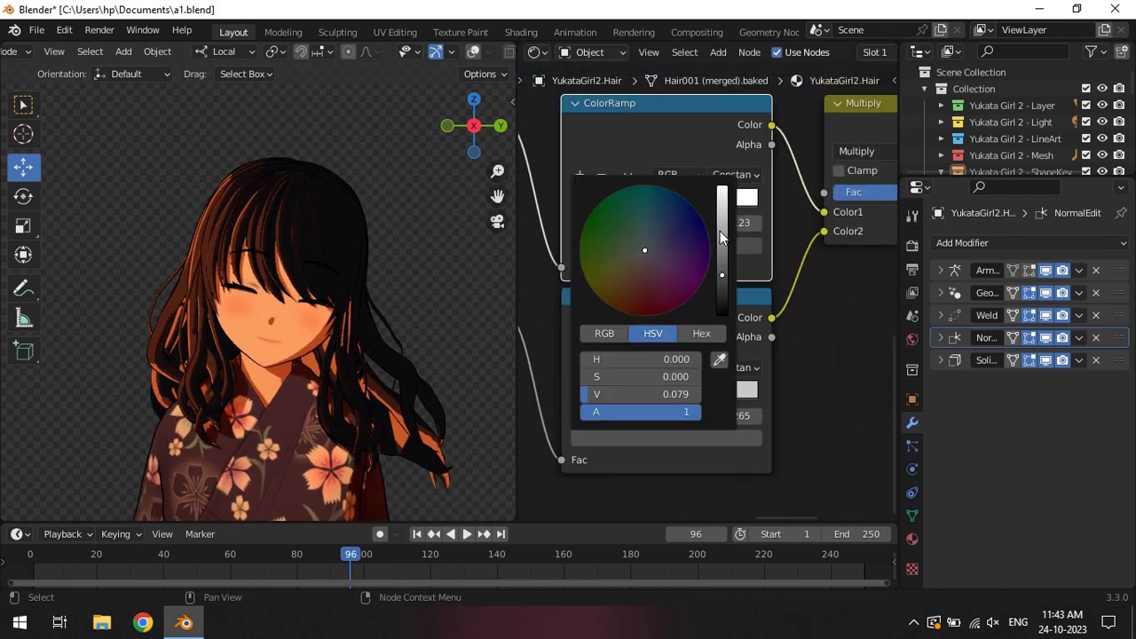
left_click(746, 390)
left_click_drag(726, 290, 723, 312)
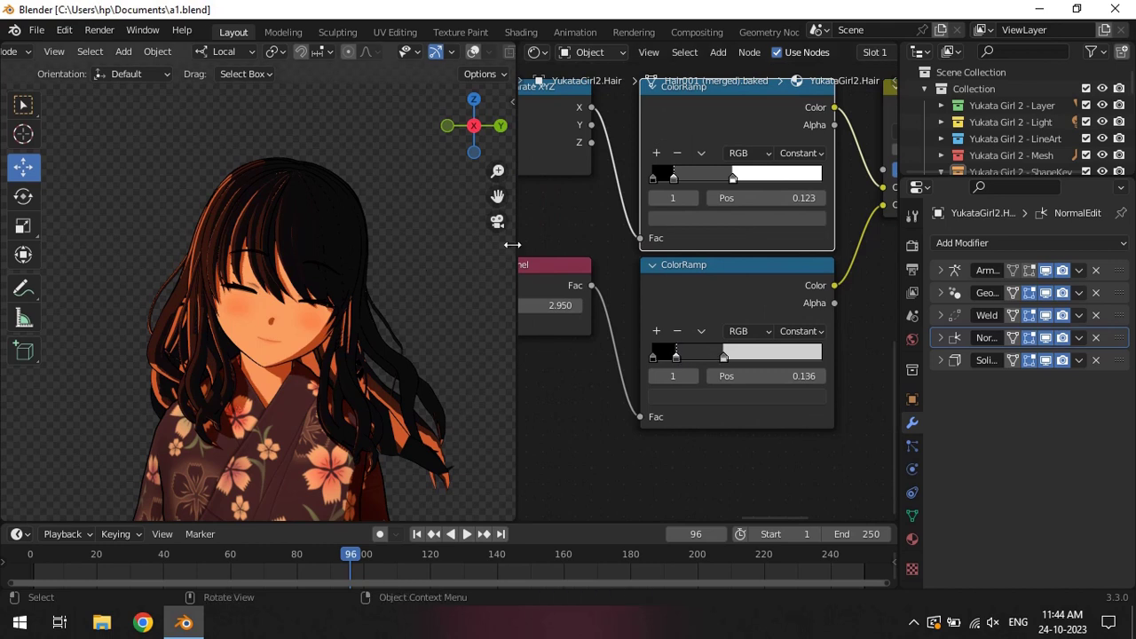
Step: Set the NormalEdit modifier's mix mode to Multiply and save a1.blend
left_click(1049, 336)
left_click(940, 337)
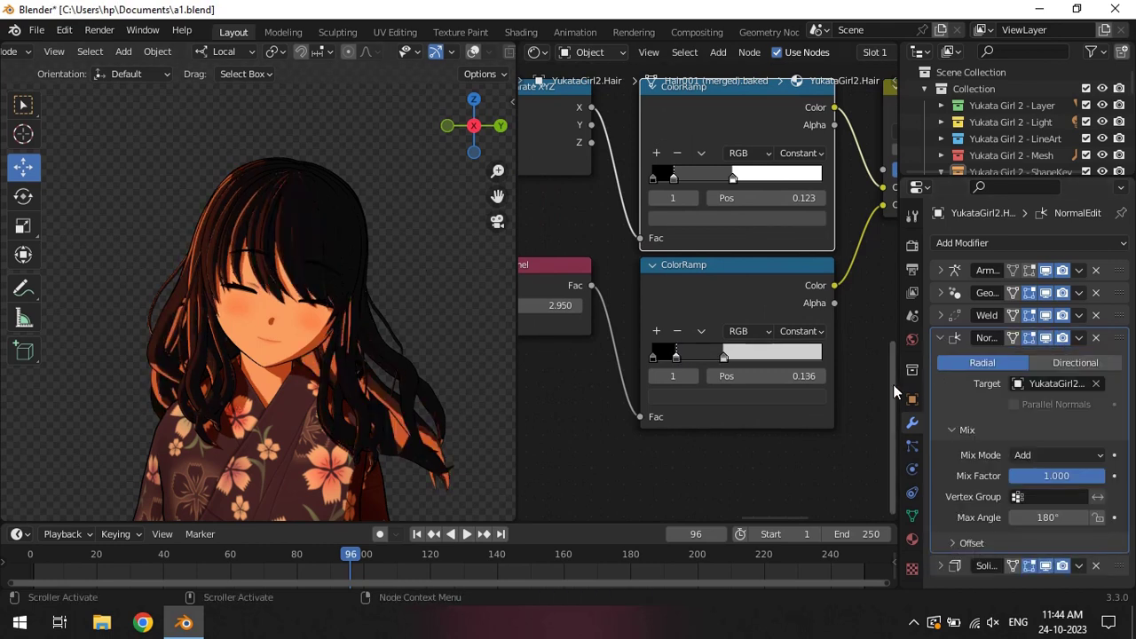
left_click_drag(896, 384, 856, 384)
left_click(1046, 454)
left_click(1011, 507)
scroll(1020, 454, "up", 3, "ctrl")
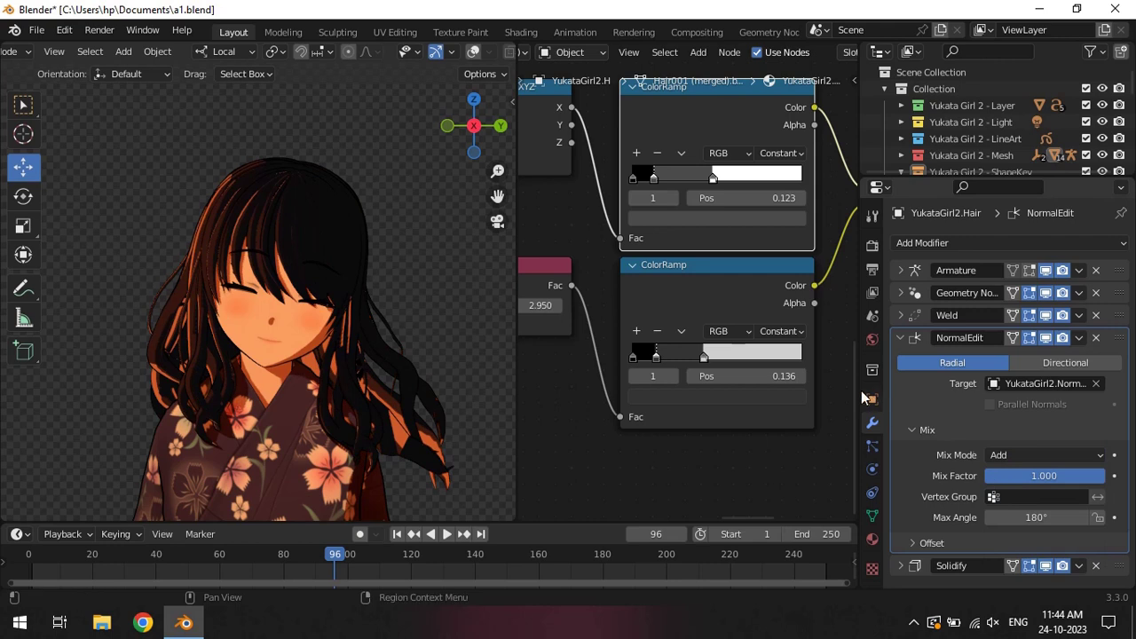
scroll(296, 340, "down", 3)
key("ctrl+s")
Step: Hide the viewport overlays, resize the outliner and properties, and collapse the character collection
left_click(474, 53)
mouse_move(954, 178)
left_mouse_down()
mouse_move(953, 344)
mouse_move(954, 241)
mouse_move(850, 266)
left_mouse_up()
left_click(933, 89)
Step: Select the lantern-emitting Plane and play the animation to preview the lanterns through the camera
left_click(927, 139)
left_click(917, 157)
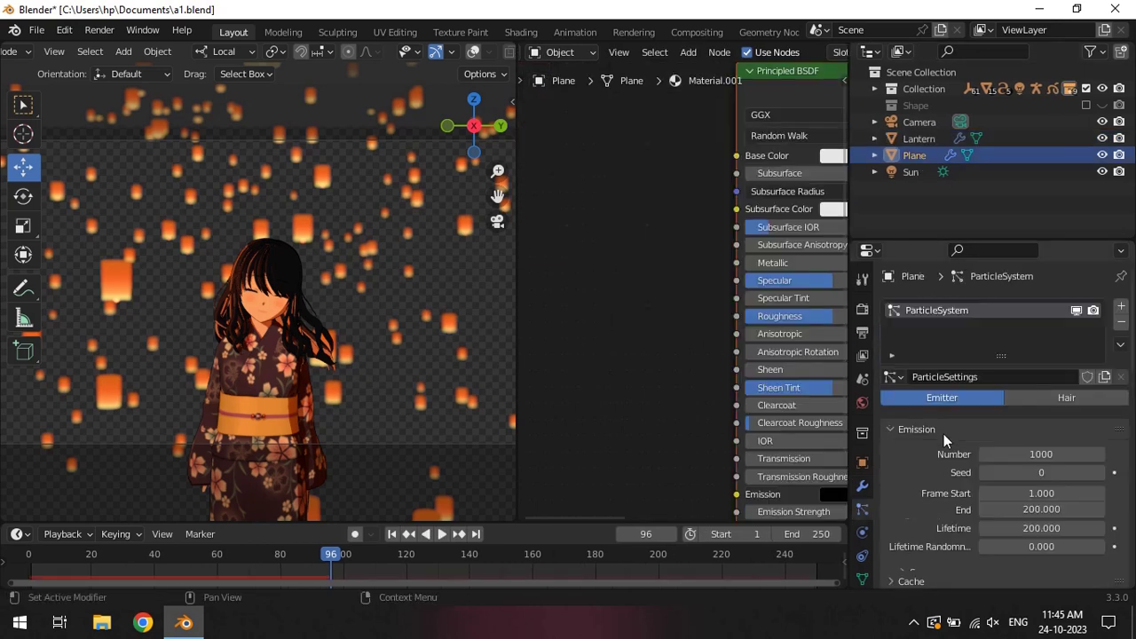
key("space")
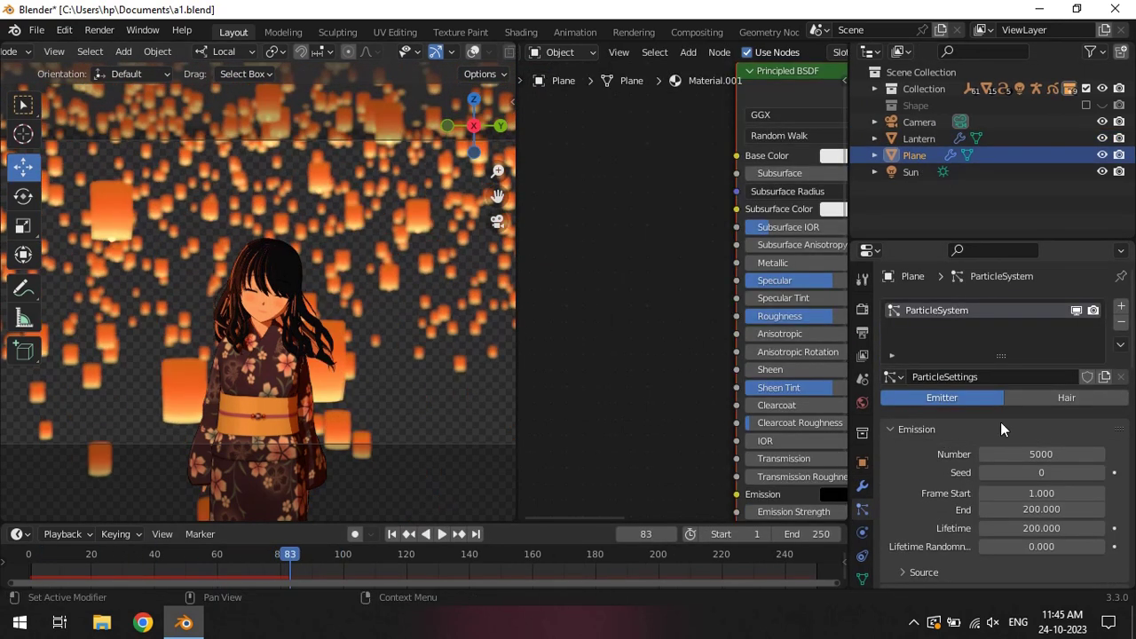
key("space")
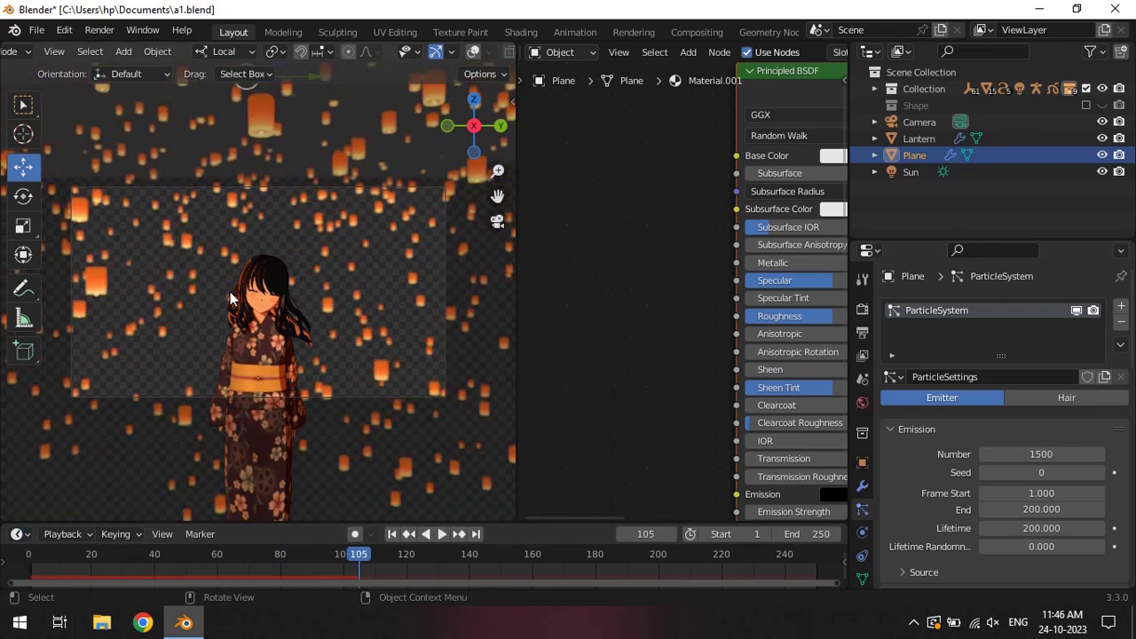
key("space")
key("space")
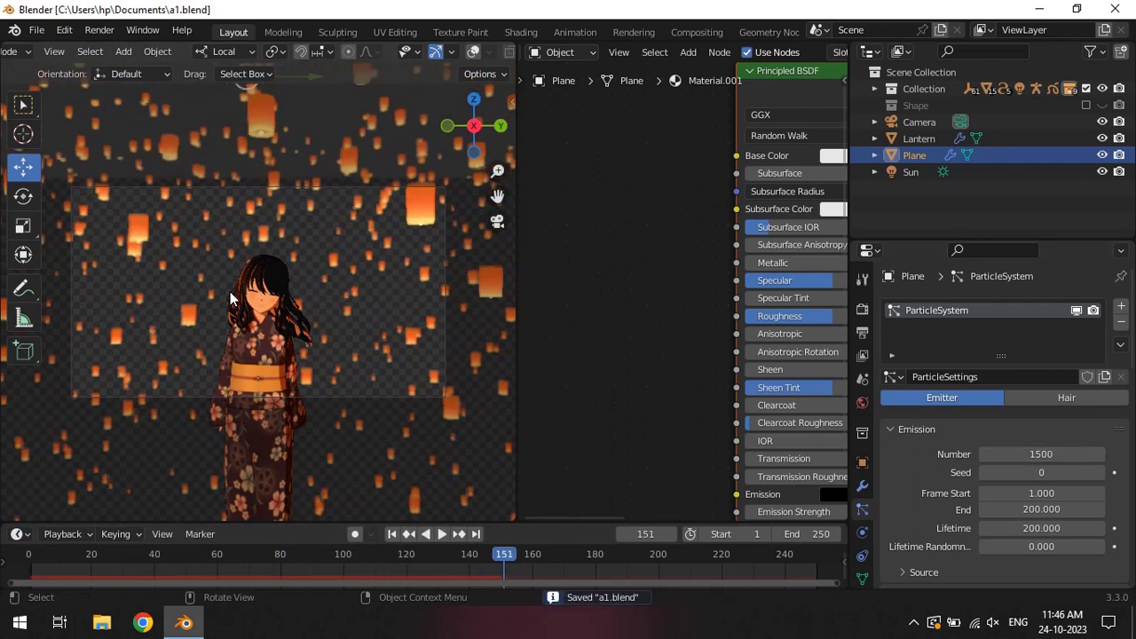
middle_click_drag(229, 297, 303, 406)
key("KP_0")
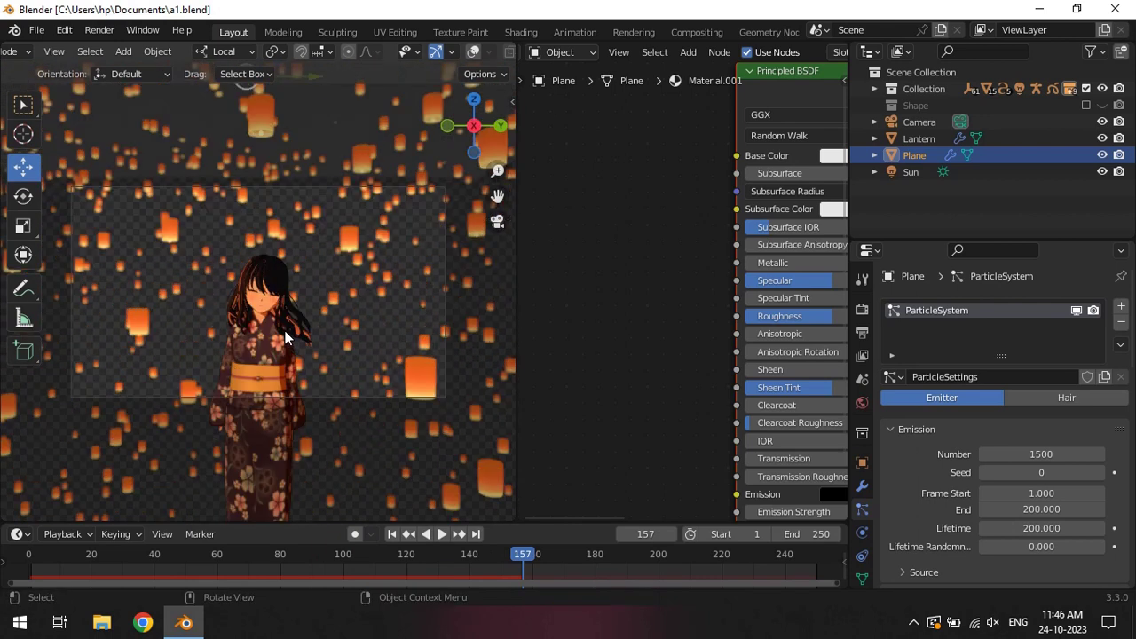
scroll(460, 408, "up", 3)
Step: Enable the Cryptomatte Object pass in the View Layer properties
left_click(862, 309)
left_click_drag(850, 266, 830, 266)
left_click(843, 355)
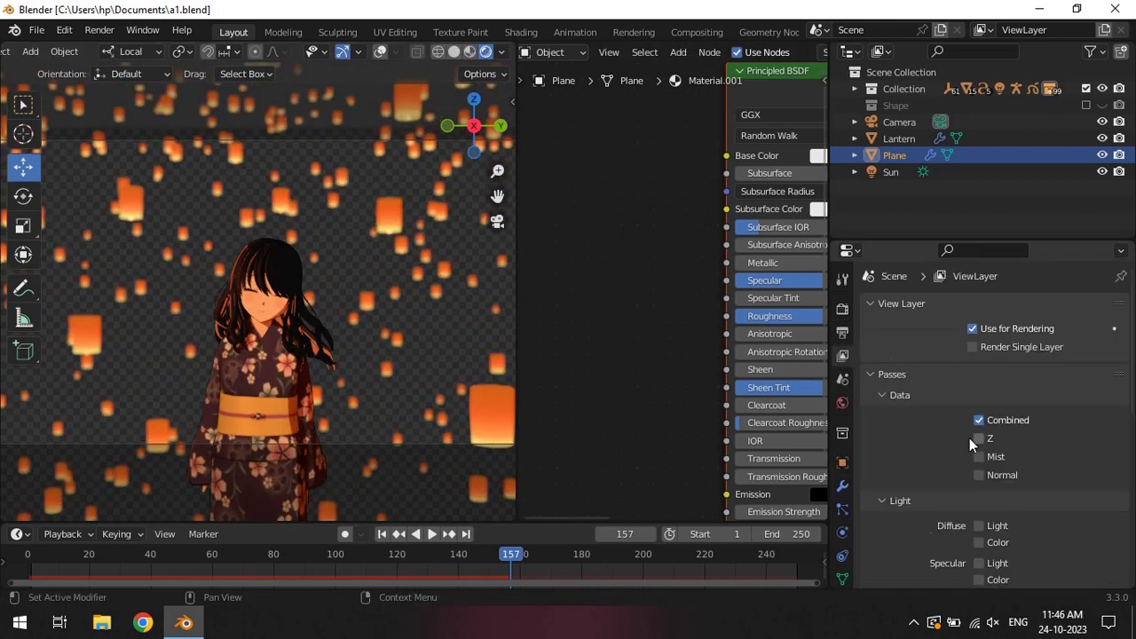
scroll(1024, 469, "down", 3)
left_click(1000, 396)
Step: Render the current frame, then close the finished render and return to the scene
key("F12")
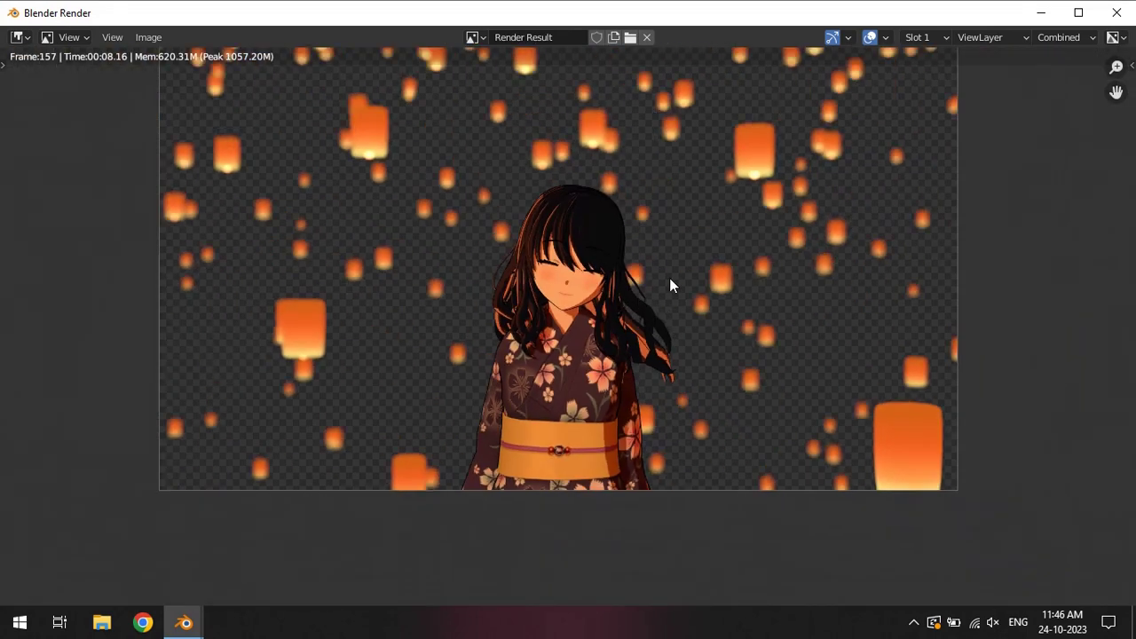
left_click(1115, 13)
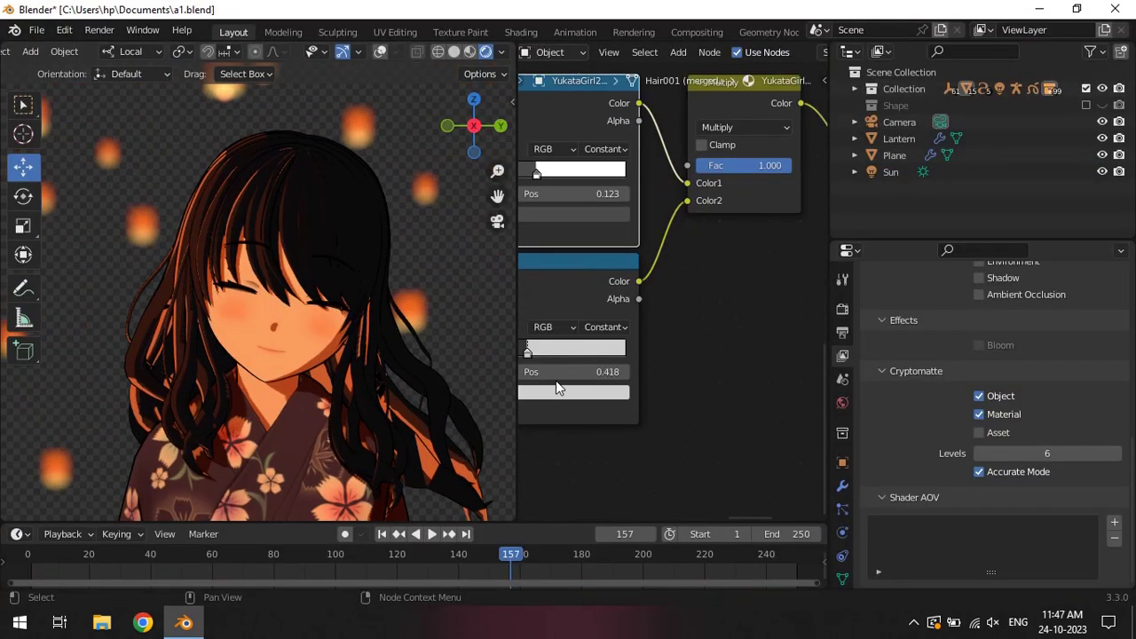
left_click(124, 46)
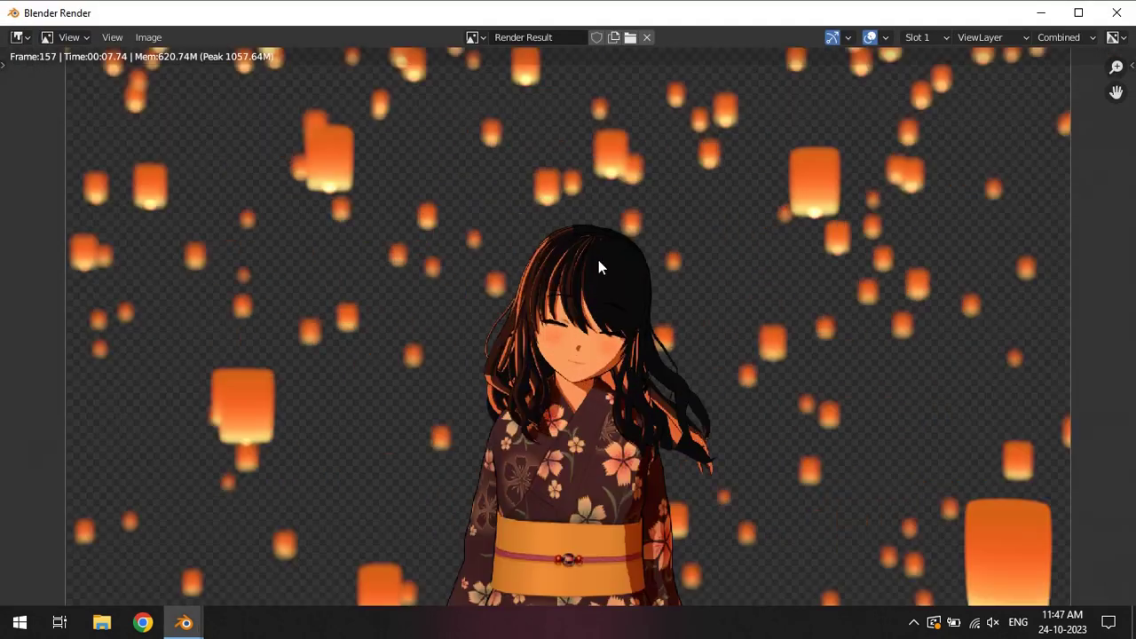
key("Escape")
key("shift+a")
key("Escape")
Step: Select the Camera object and leave the camera view to see the scene
left_click(898, 138)
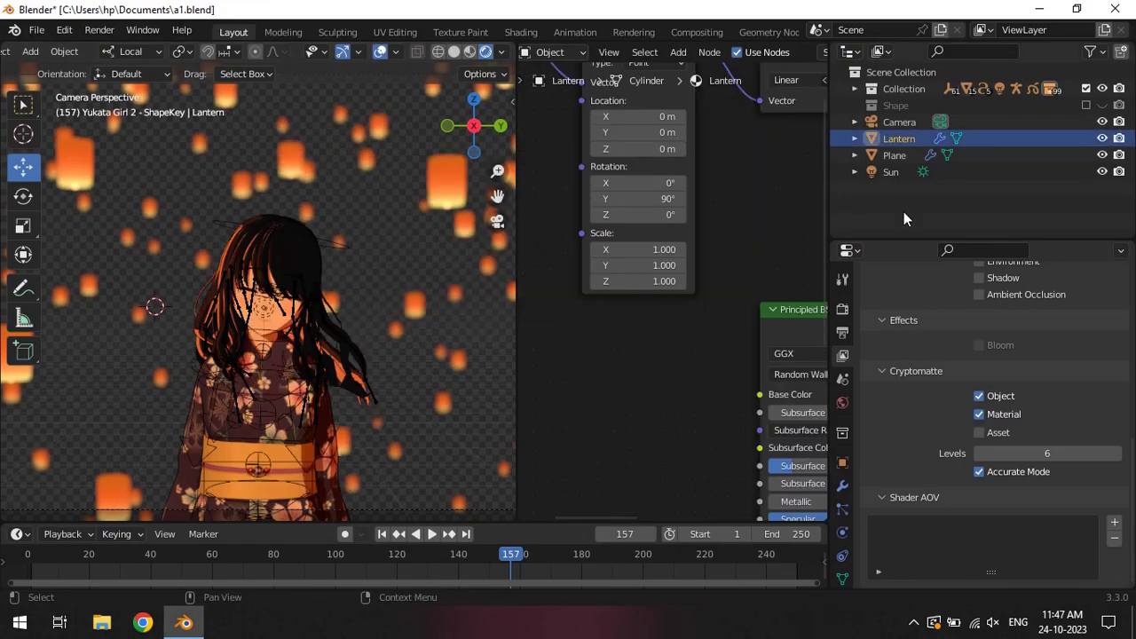
key("KP_Decimal")
key("KP_0")
scroll(389, 279, "up", 3)
left_click(899, 122)
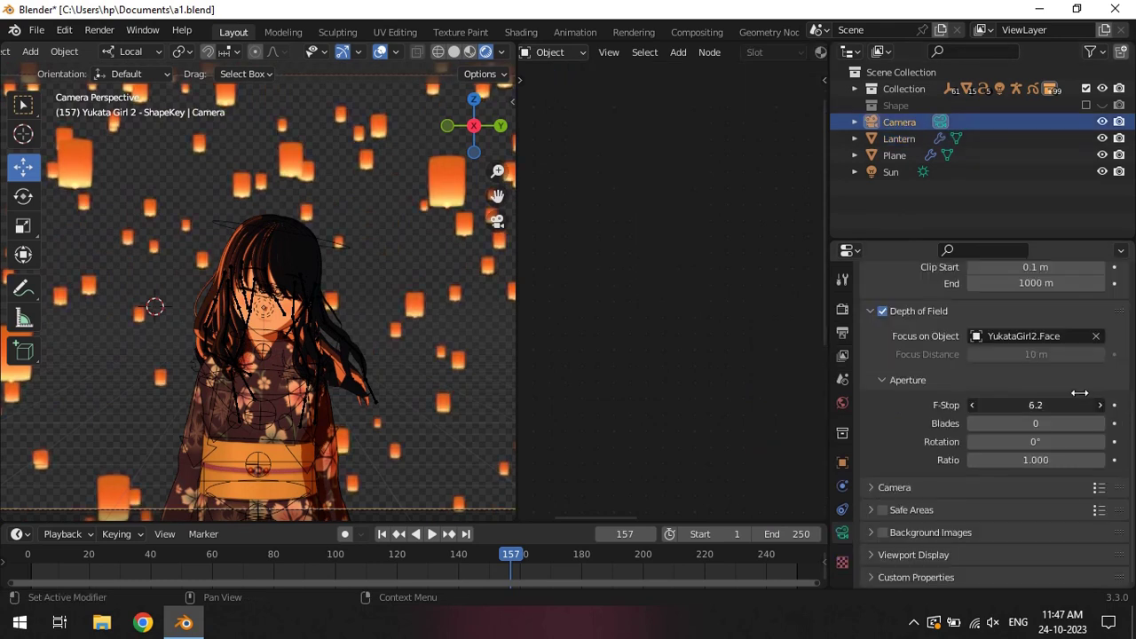
key("KP_0")
Step: Expand the camera's Lens, Safe Areas and Viewport Display panels and show its clipping limits
left_click(878, 509)
left_click(898, 386)
scroll(910, 568, "down", 3)
left_click(913, 555)
left_click(971, 482)
scroll(926, 537, "up", 5)
scroll(926, 536, "down", 3)
scroll(927, 536, "down", 5)
scroll(1025, 447, "up", 10)
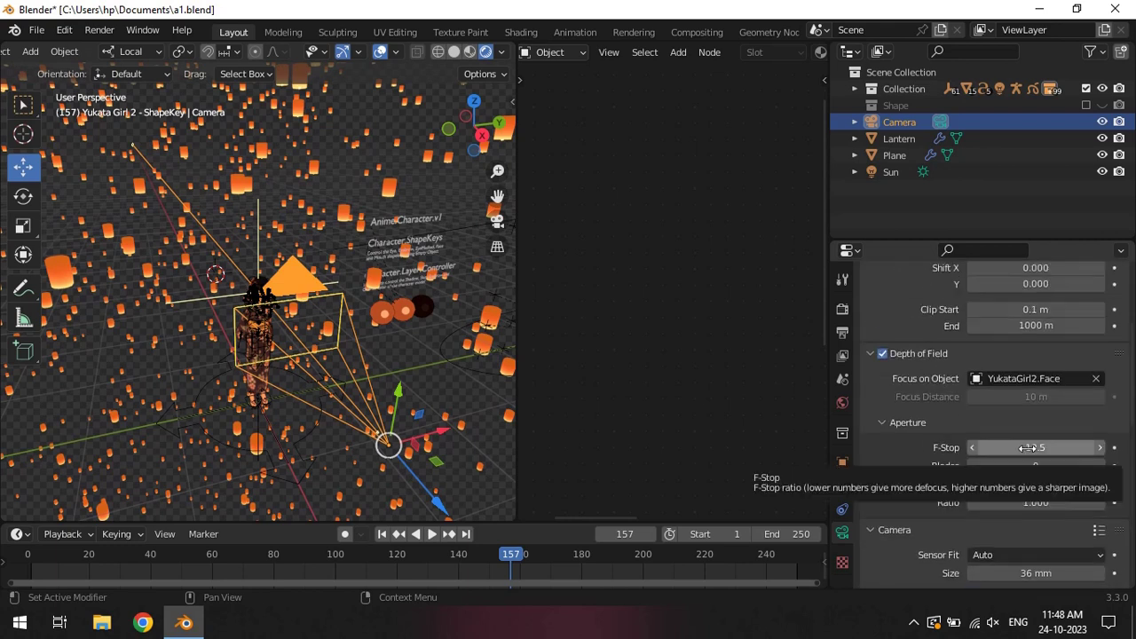
Step: Return to the camera view and scroll through the camera properties
key("KP_0")
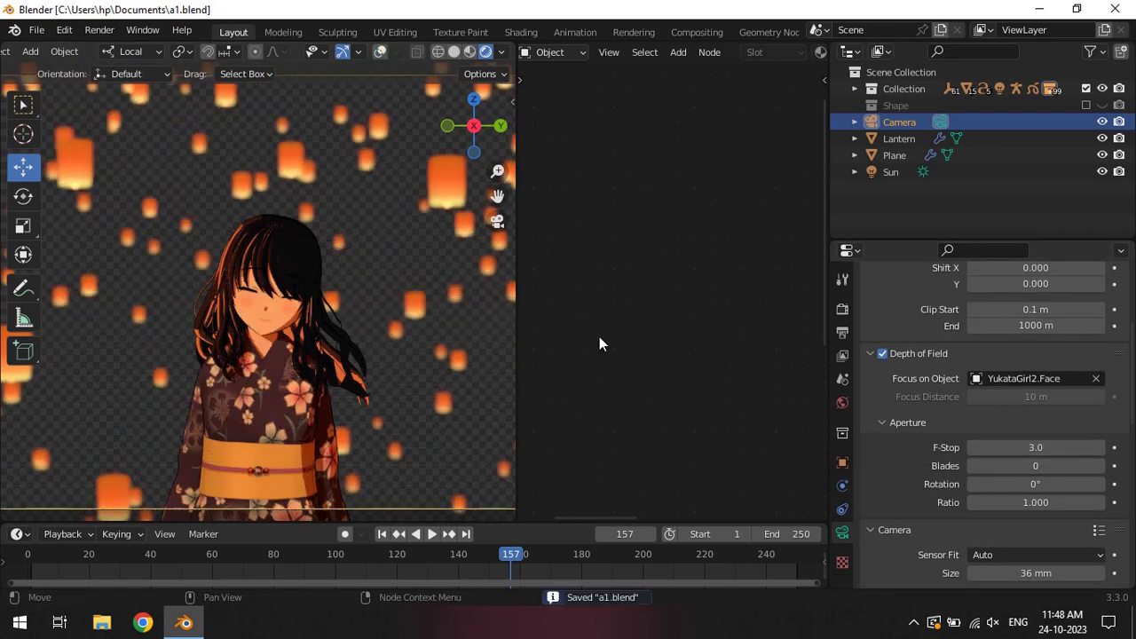
scroll(392, 283, "down", 3)
scroll(342, 288, "down", 2)
scroll(342, 289, "up", 2)
Step: Restore the overlays, add an Object Line Art object, and move it into the Scene Collection
left_click(380, 51)
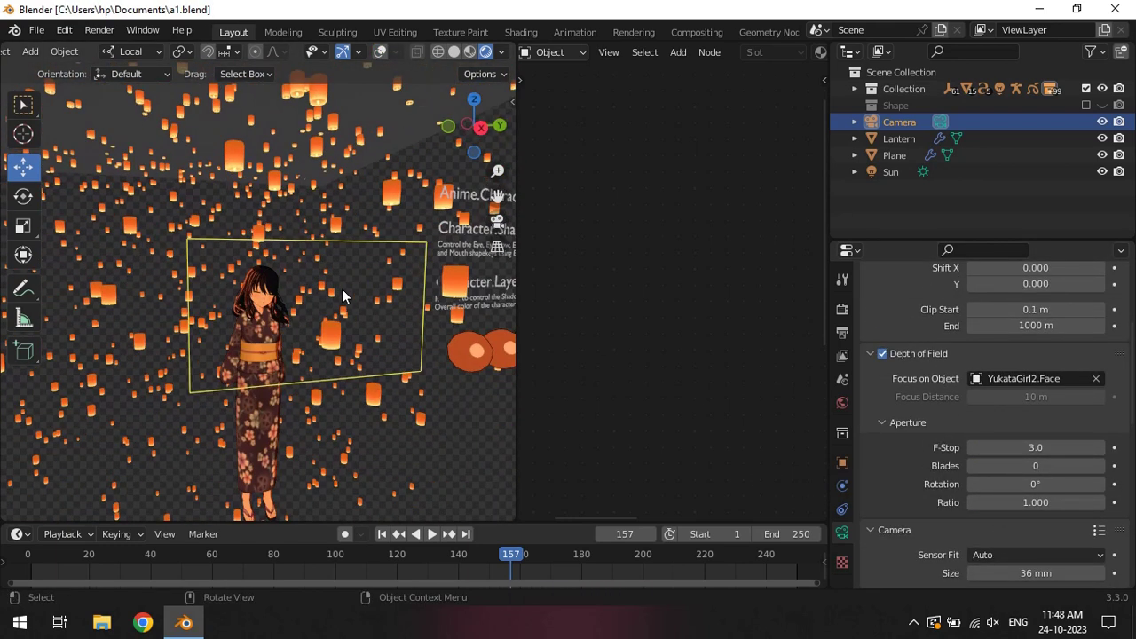
left_click(894, 154)
key("shift+a")
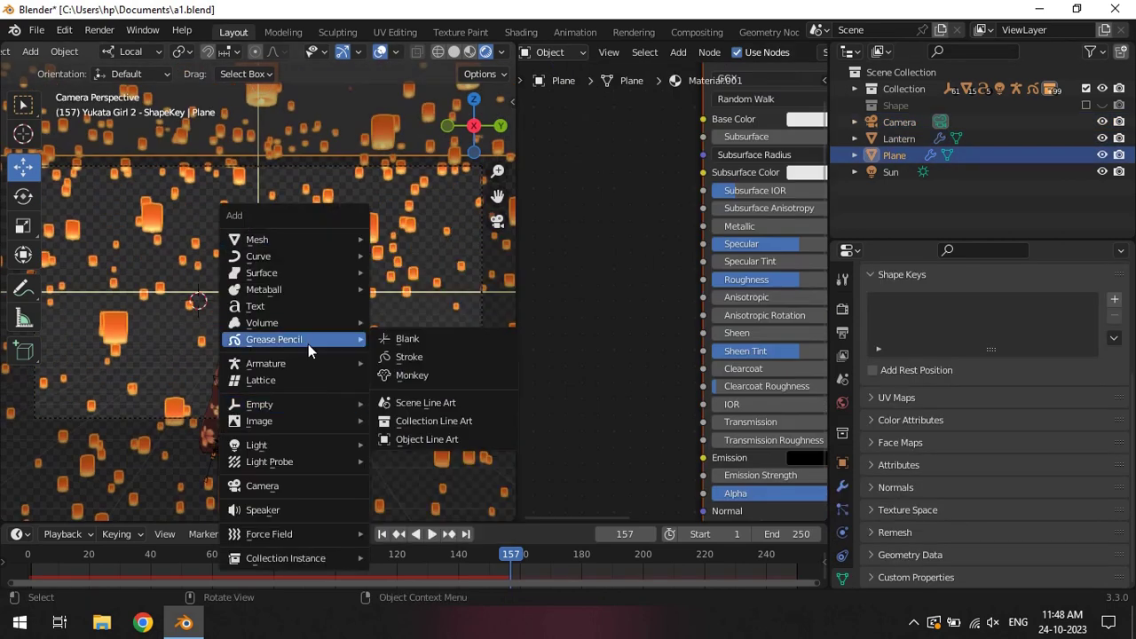
left_click(433, 439)
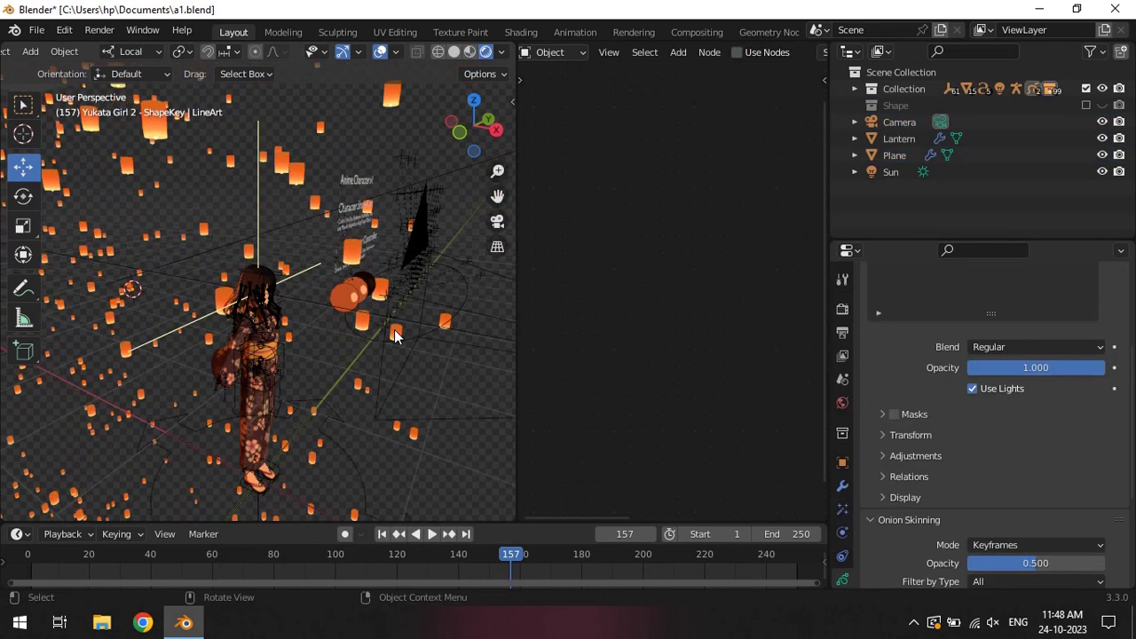
left_click_drag(930, 189, 859, 90)
left_click(855, 88)
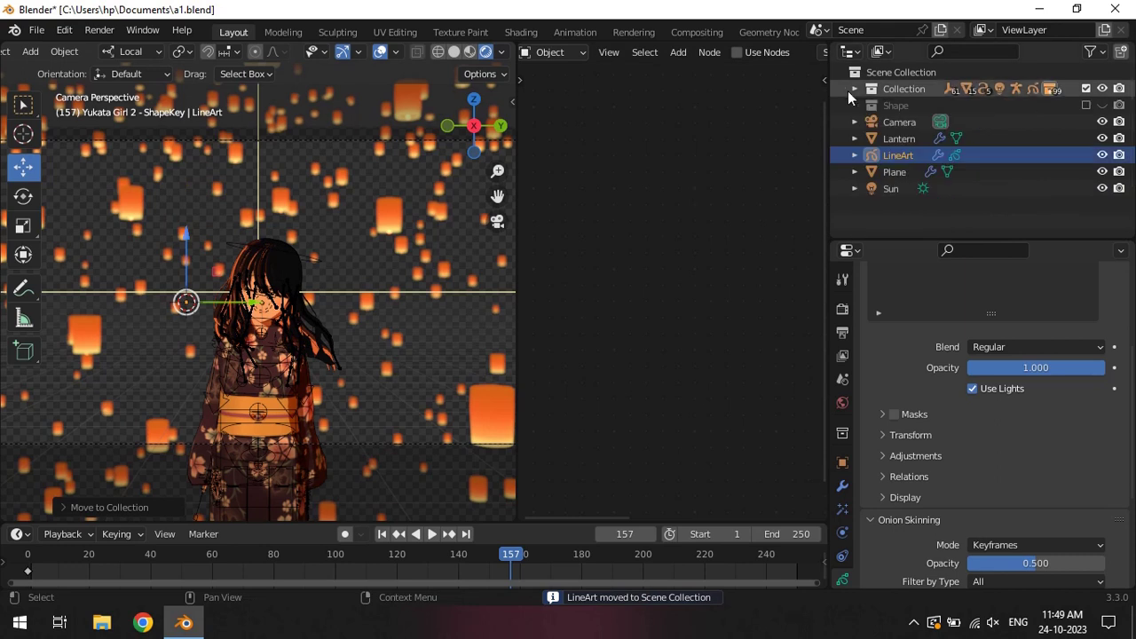
Step: Set Lantern as the LineArt modifier's source object, undoing an accidental lantern move
left_click(362, 257)
left_click(897, 156)
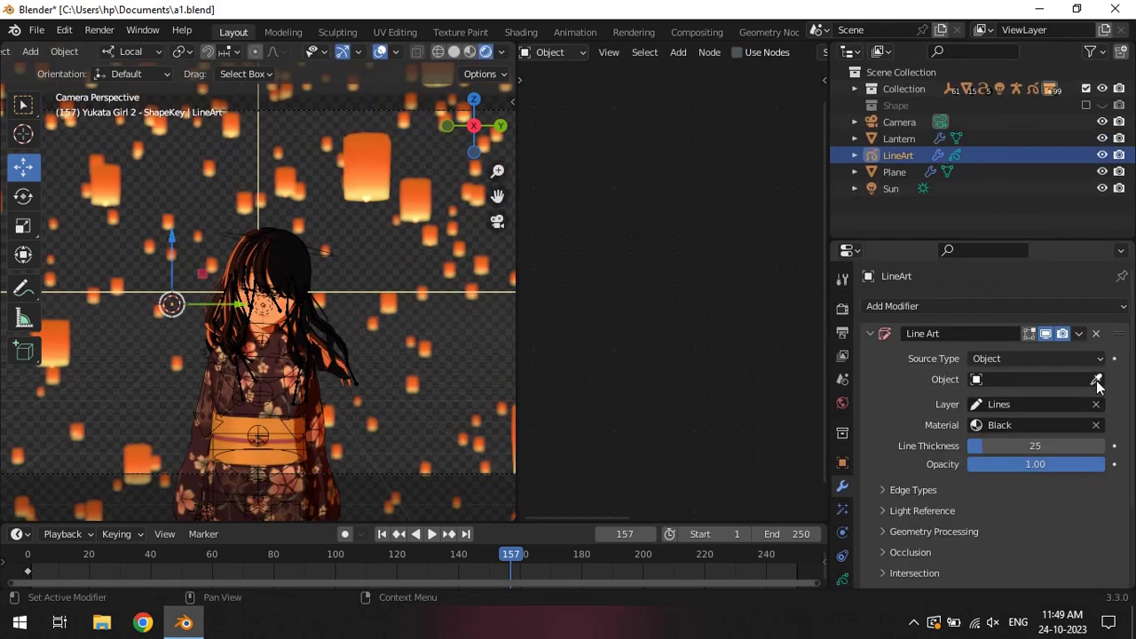
left_click(908, 138)
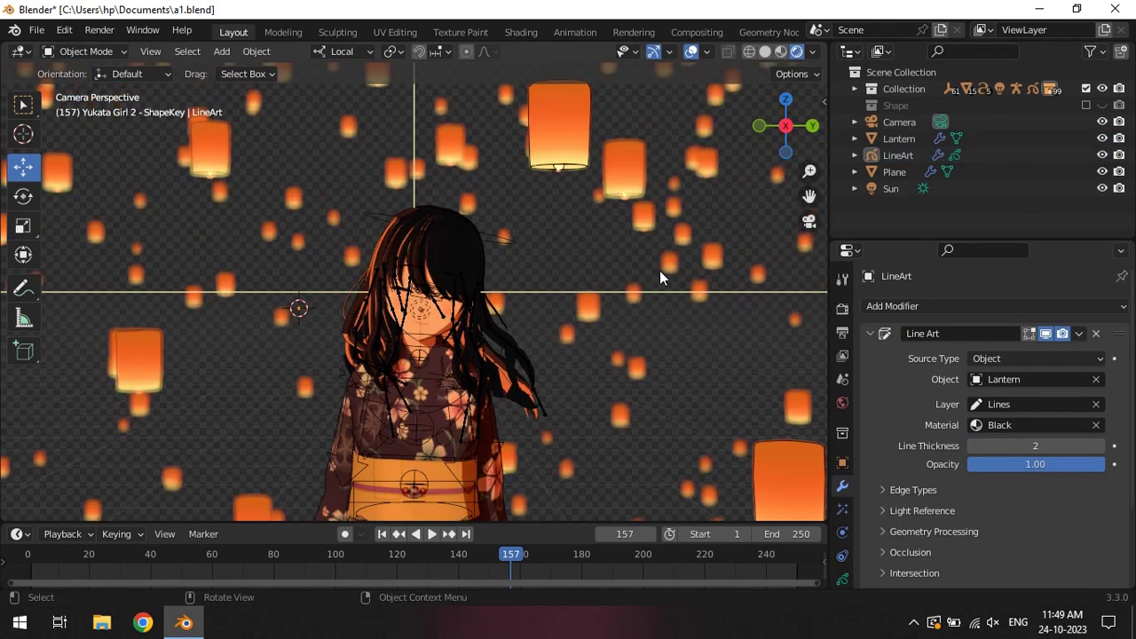
left_click(559, 142)
key("ctrl+z")
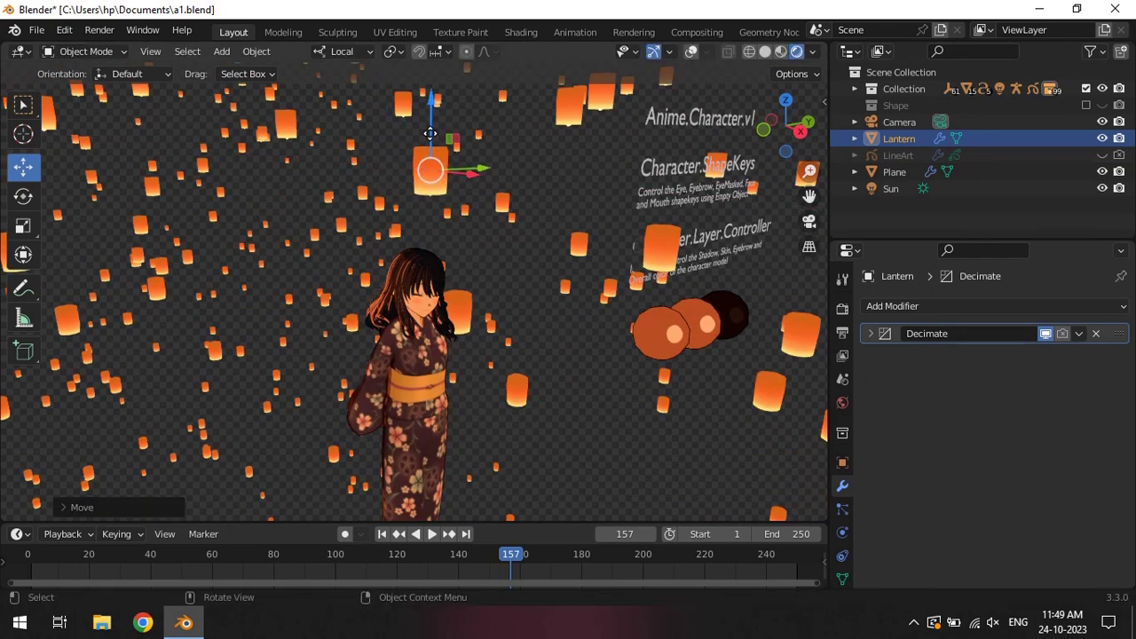
key("ctrl+z")
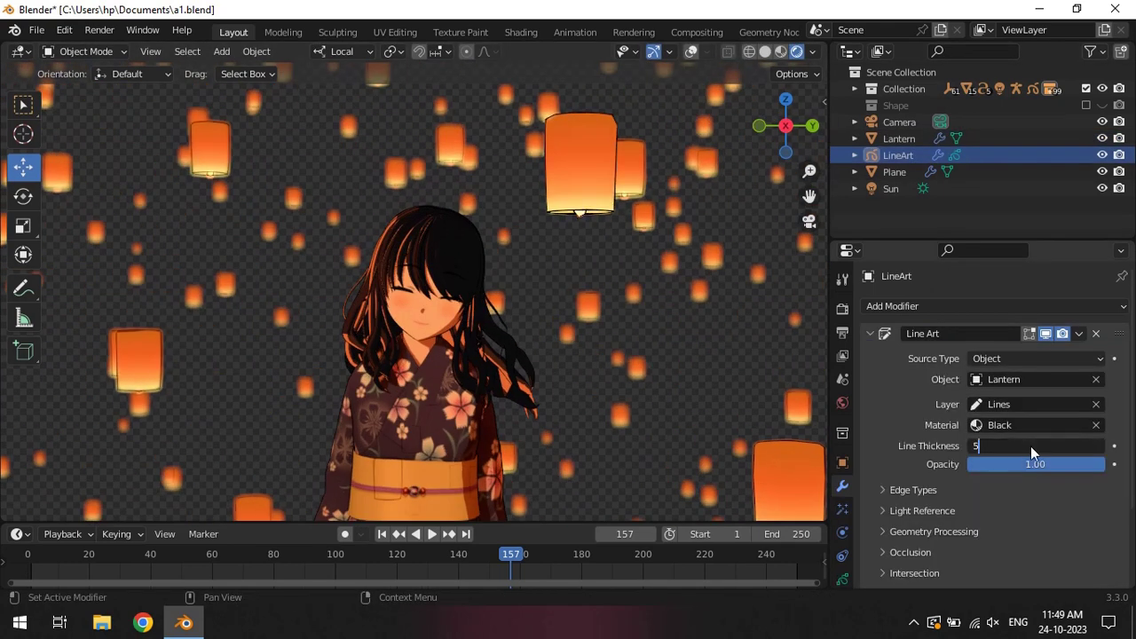
Step: Add a 10 × 10 Blur visual effect to the line art and render the frame
left_click(842, 509)
left_click(928, 305)
left_click(895, 324)
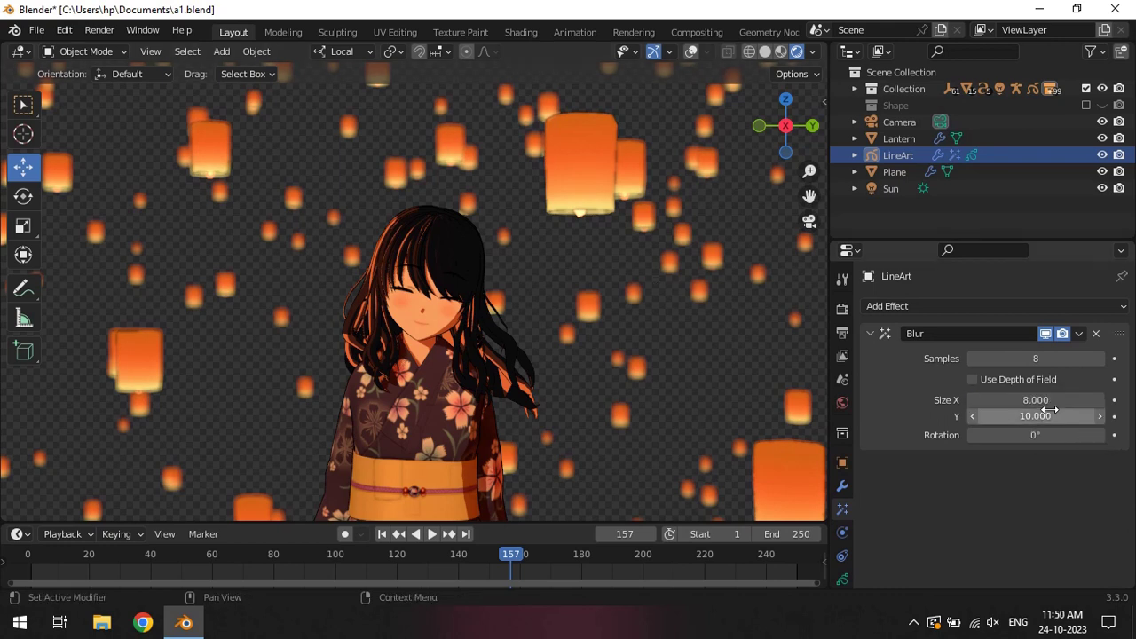
left_click_drag(1050, 410, 1021, 410)
scroll(595, 289, "down", 1)
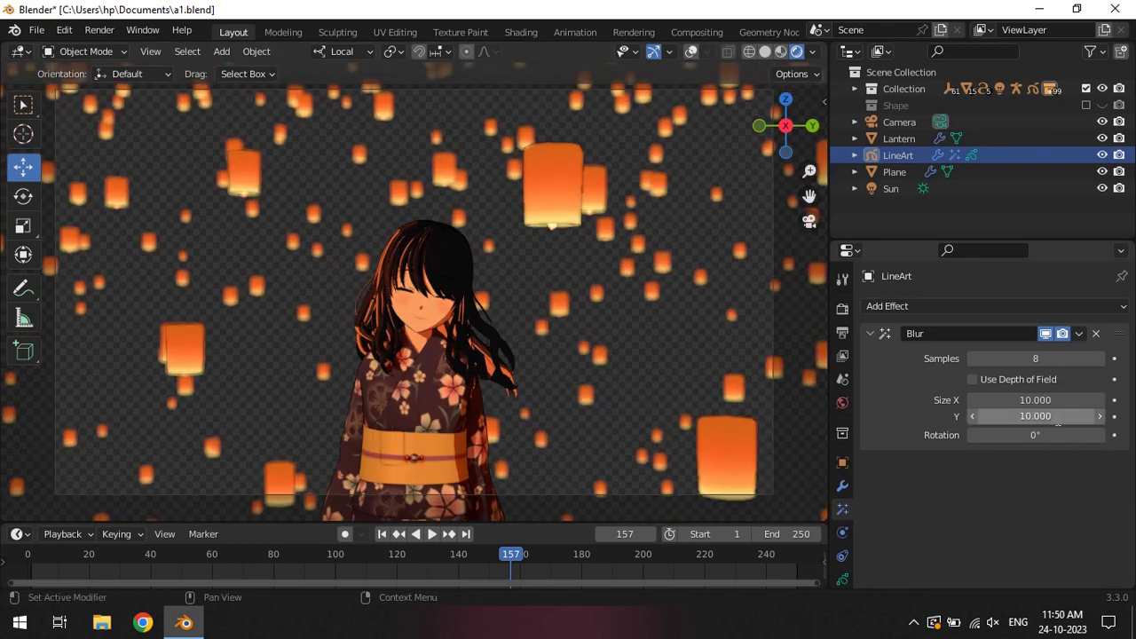
left_click(122, 52)
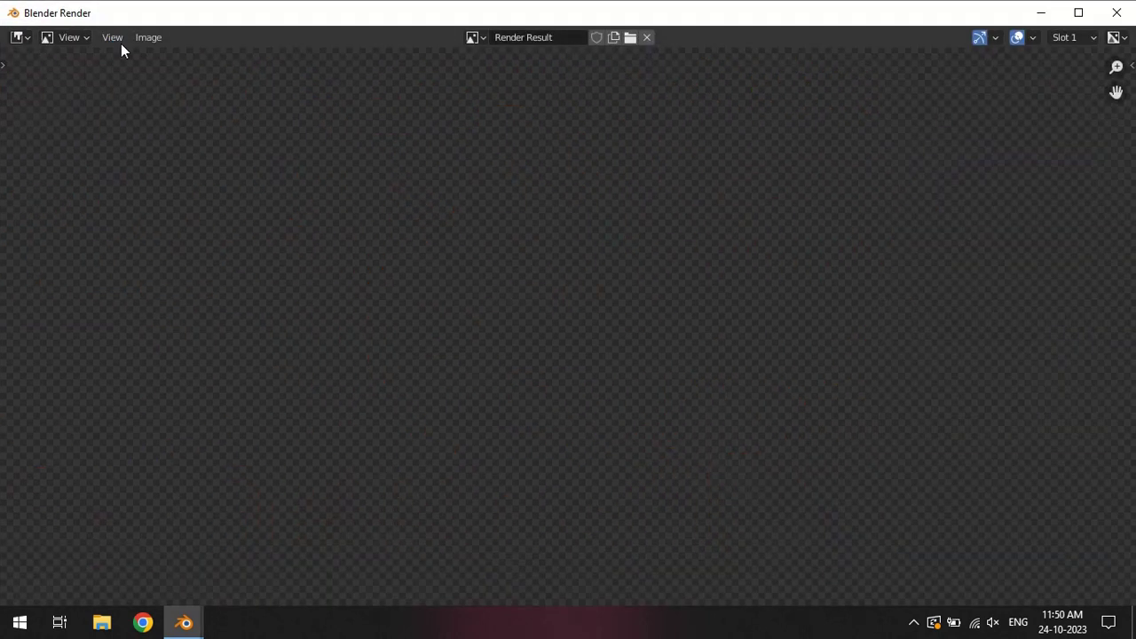
Step: Play the animation, render the frame again, and restore the viewport overlays
key("Escape")
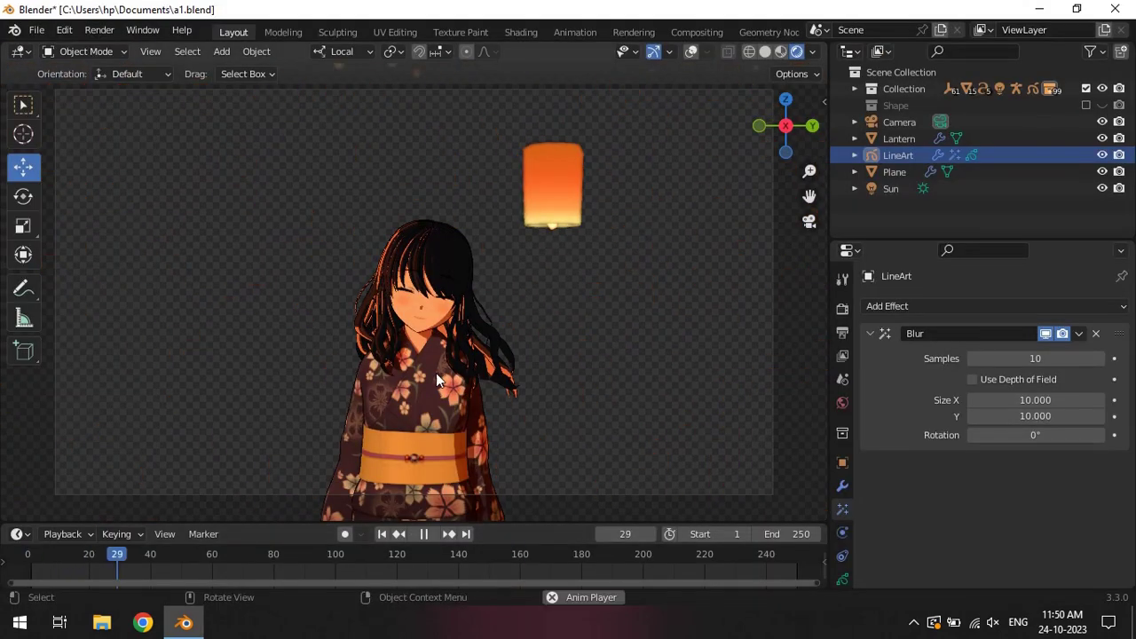
key("F12")
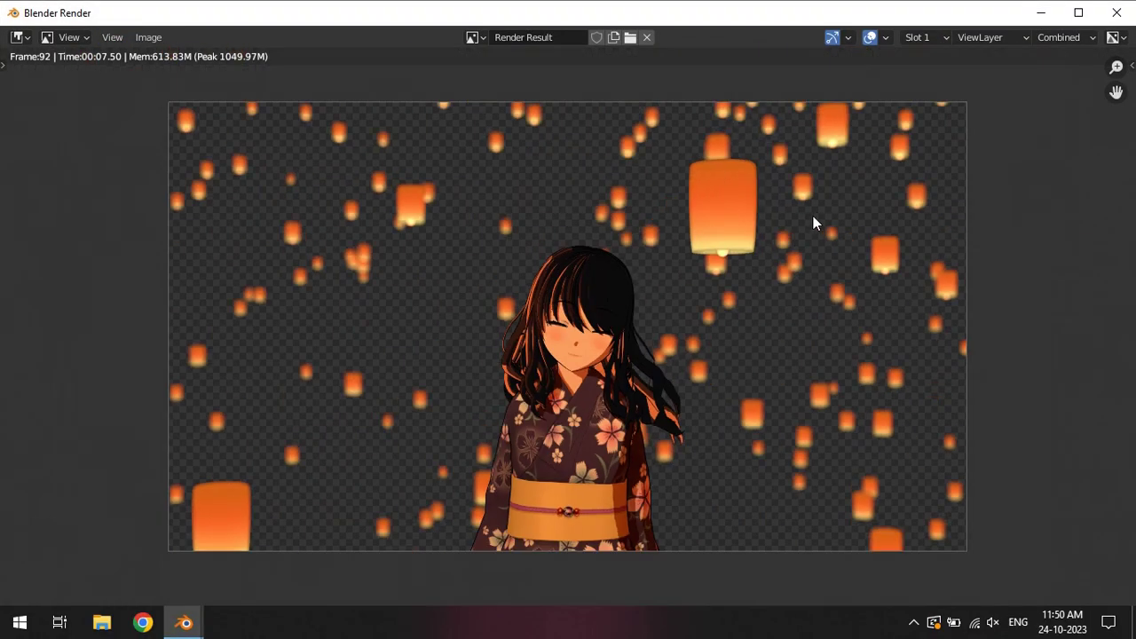
left_click(1116, 13)
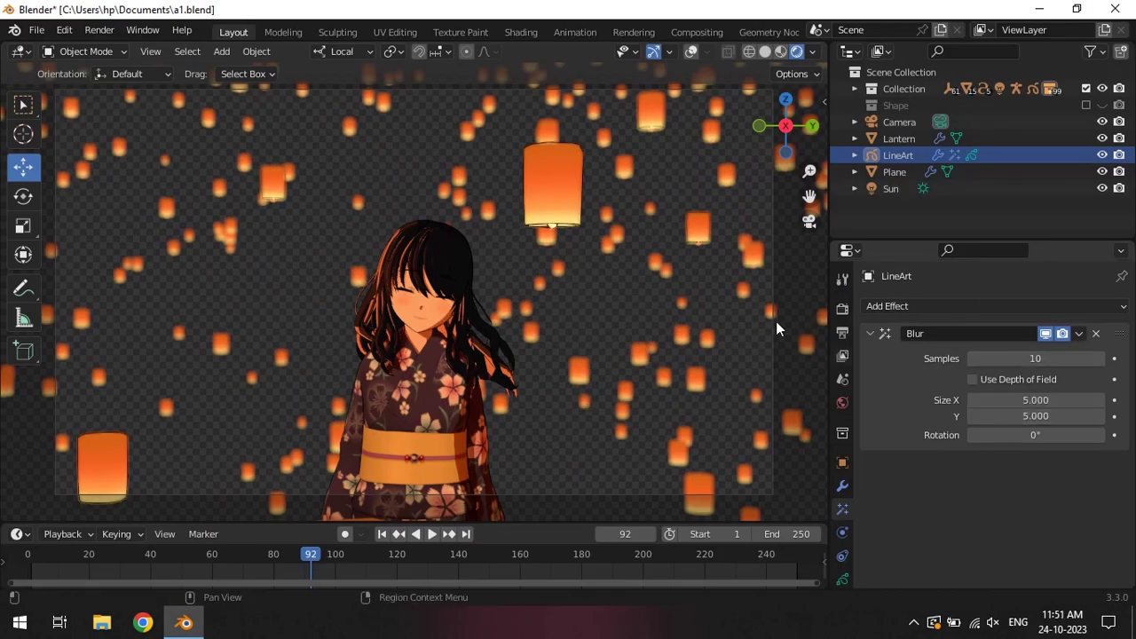
key("shift+alt+z")
Step: Select the LineArt object, inspect its modifiers, and render the current frame again
left_click(603, 196)
left_click(899, 172)
left_click(842, 485)
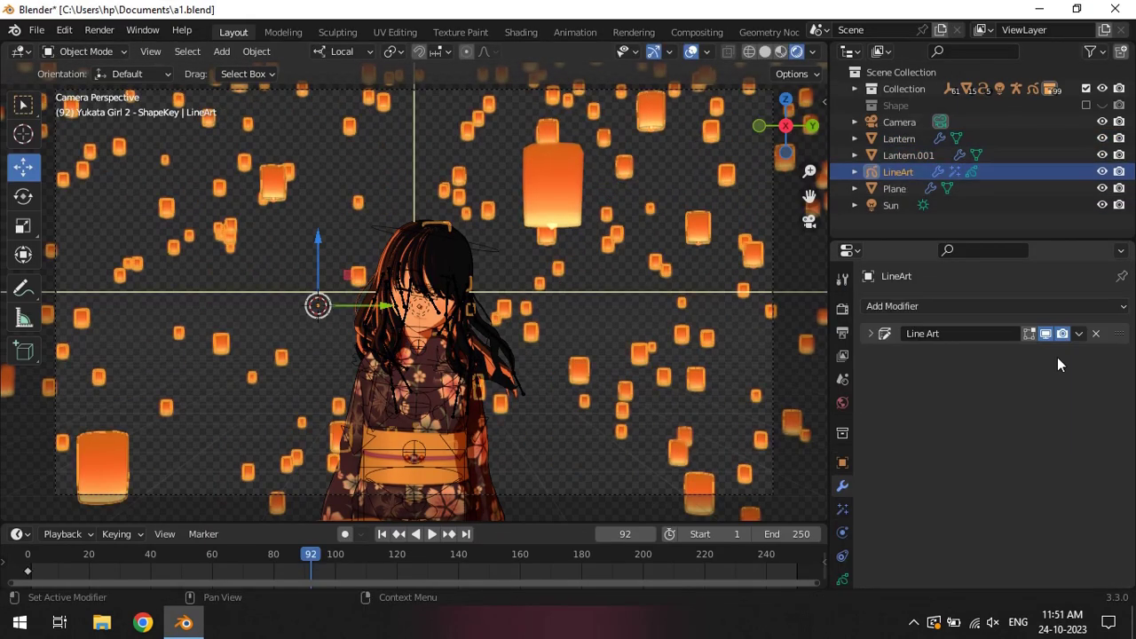
scroll(663, 190, "up", 3)
left_click(99, 29)
left_click(115, 45)
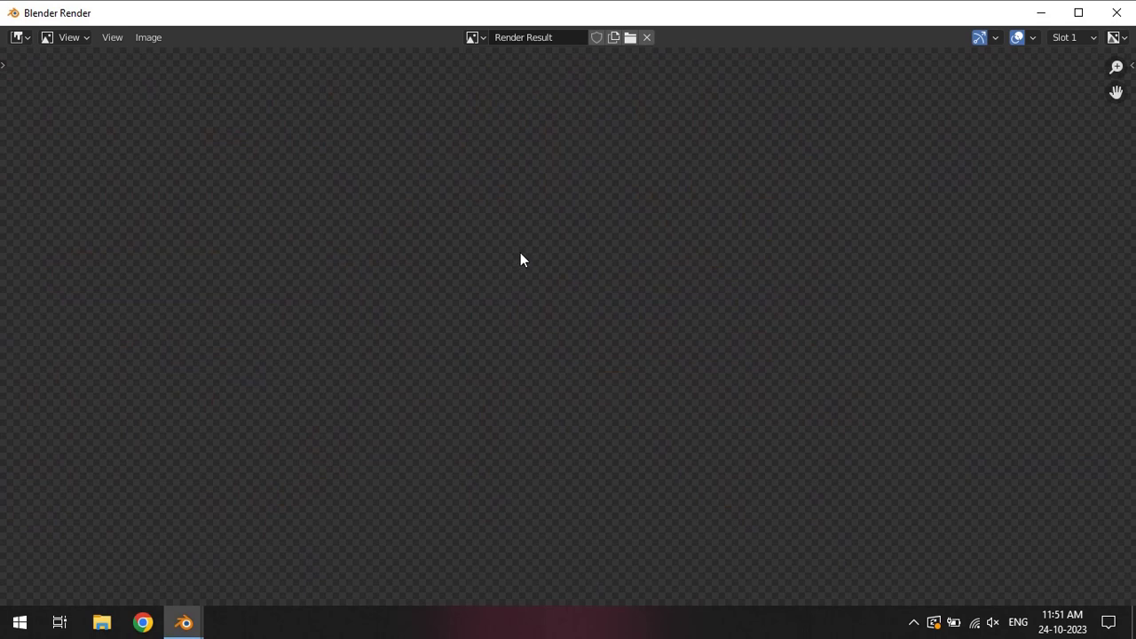
left_click(1117, 13)
Step: Duplicate the LineArt object and give the copy an 8 by 8 Blur effect
left_click(953, 171)
key("shift+d")
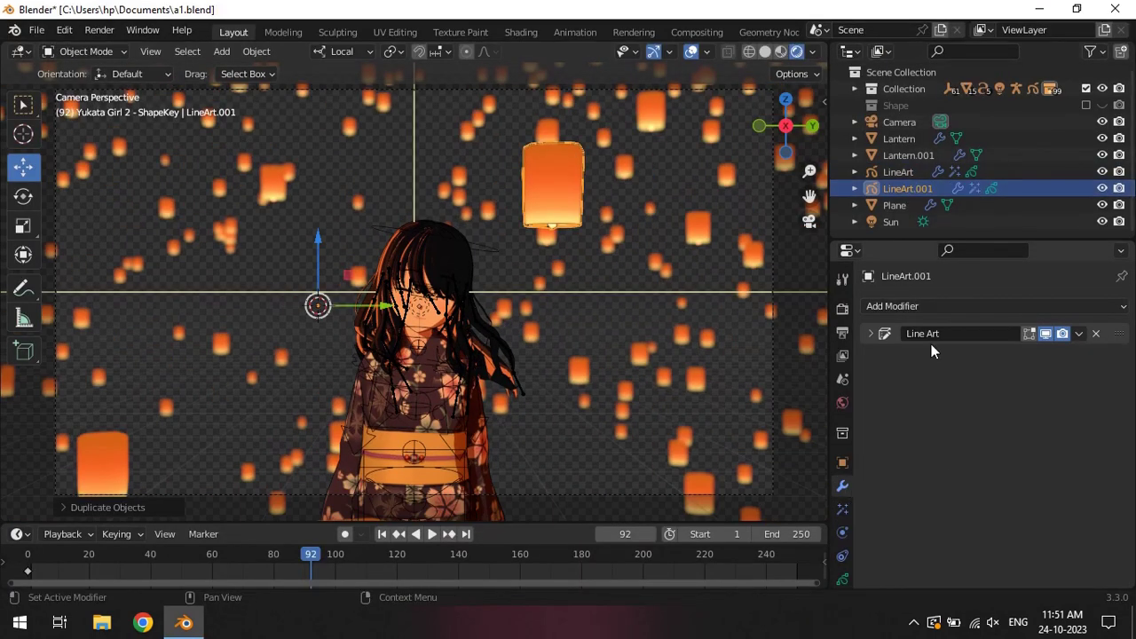
left_click(842, 485)
left_click(842, 508)
left_click(1049, 400)
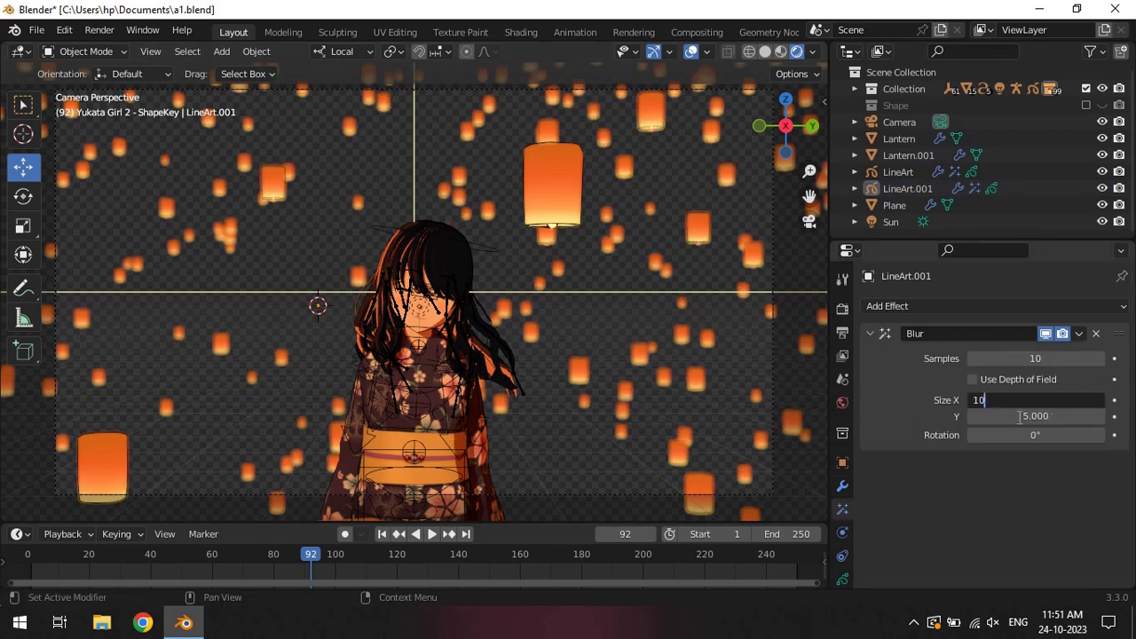
Step: Save the blend file, replay the animation from the start, and render the frame
key("ctrl+s")
key("shift+Left")
key("space")
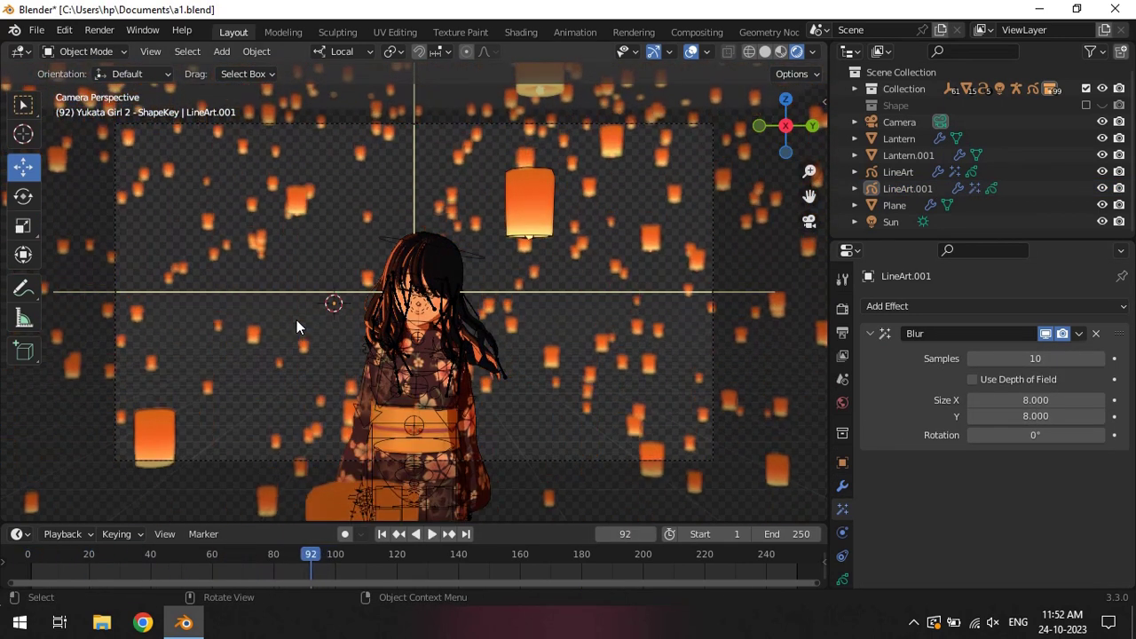
key("F12")
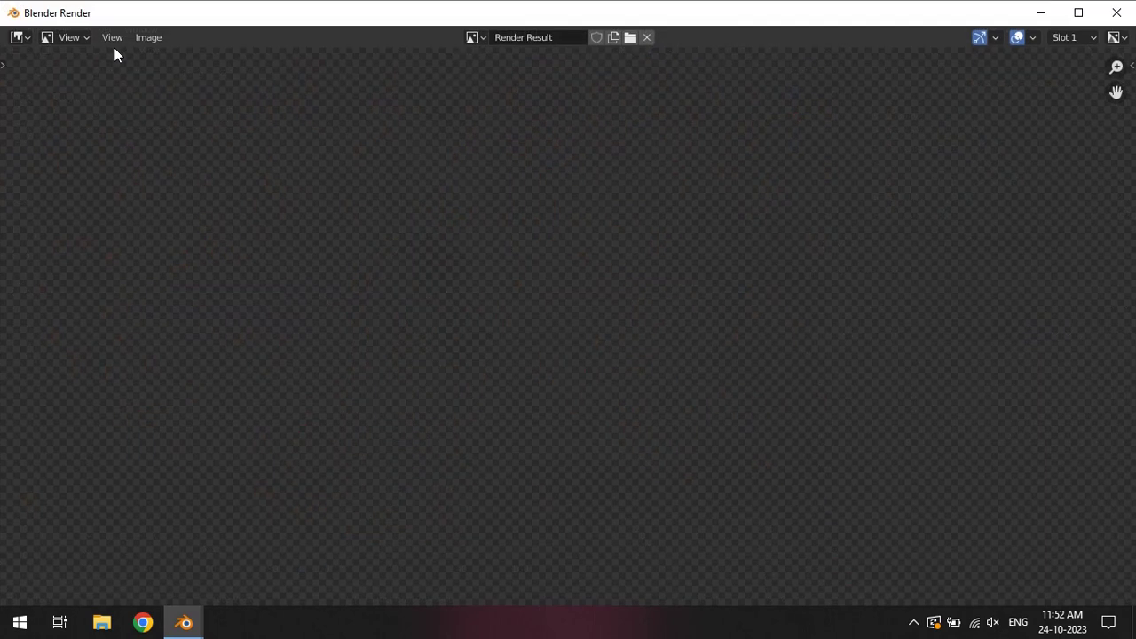
Step: Save the rendered image to disk as 'a1'
left_click(148, 37)
left_click(178, 152)
type("a1")
key("Return")
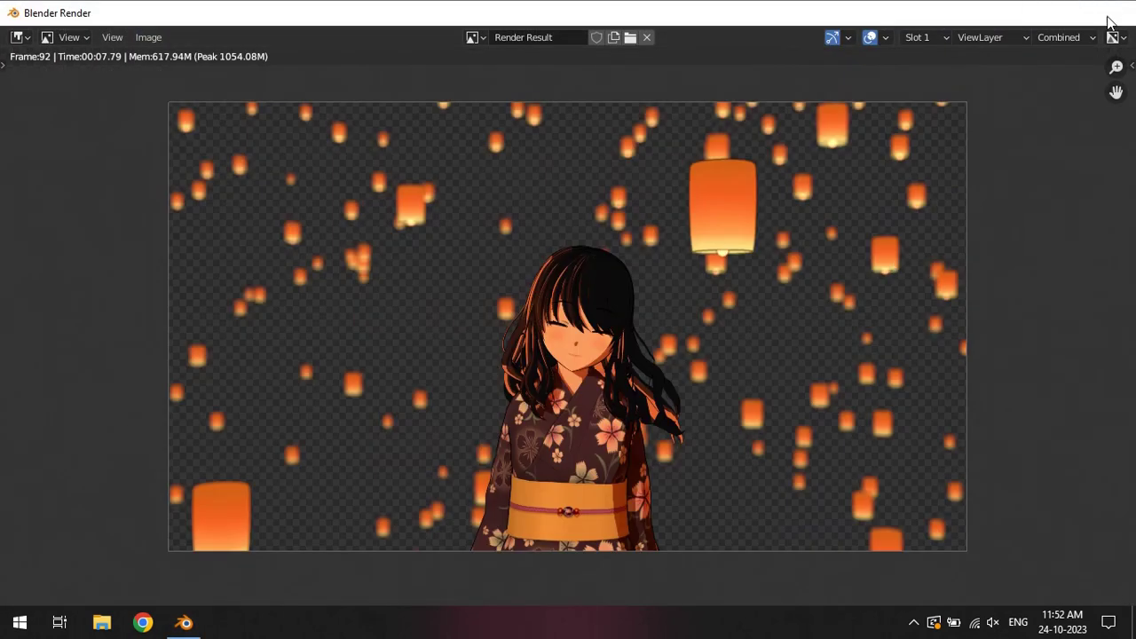
left_click(218, 54)
Step: Split the compositor to show the Render Result in an image viewer beside the nodes
left_click_drag(2, 56, 443, 133)
left_click(18, 52)
left_click(54, 114)
left_click(189, 51)
left_click(231, 98)
left_click_drag(578, 570, 462, 587)
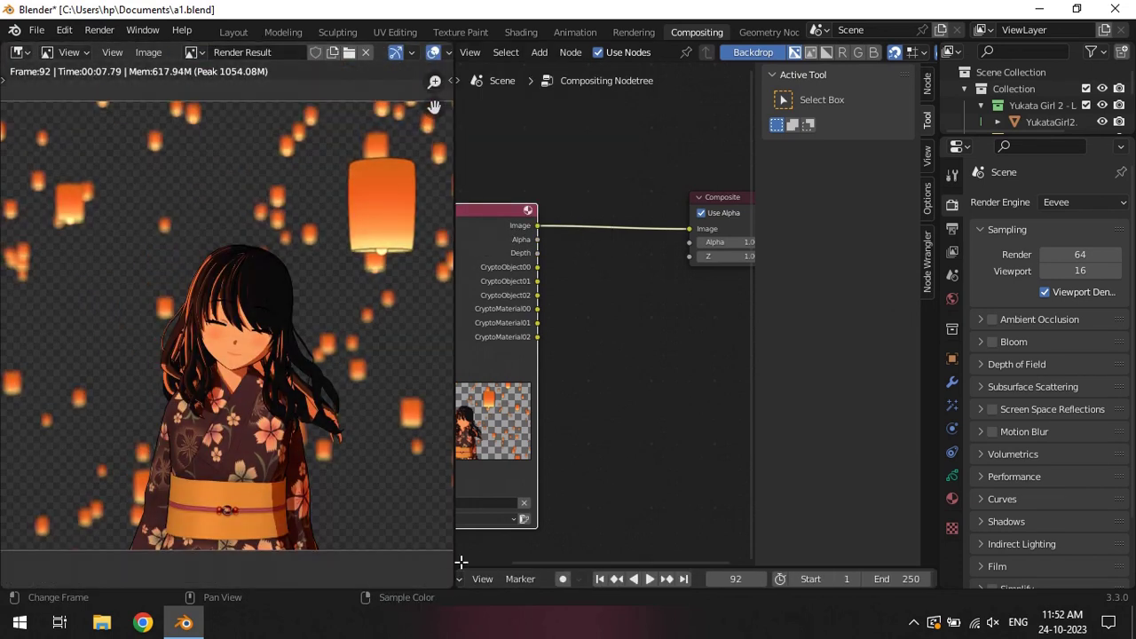
scroll(525, 246, "up", 2)
Step: Add a Cryptomatte node on the render Image output and pick the hair as its matte
left_click_drag(552, 216, 684, 271)
type("Cryp")
key("Return")
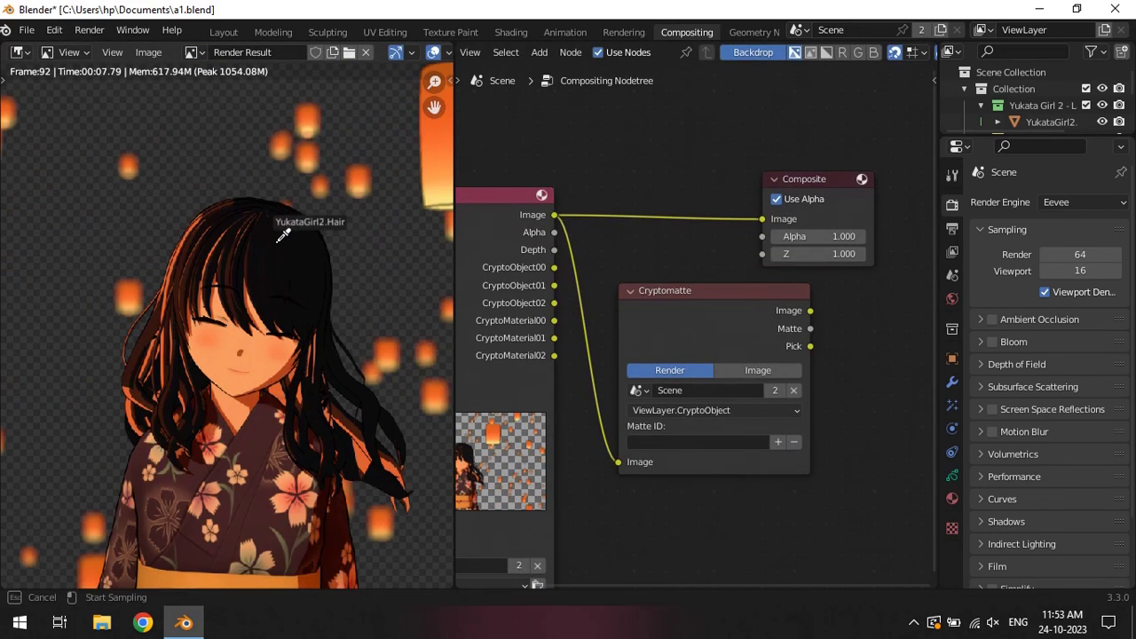
left_click(275, 218)
Step: Add a File Output node and set its output folder under Documents
key("shift+a")
type("file output")
key("Return")
left_click(773, 368)
key("n")
left_click(927, 85)
left_click(846, 203)
left_click(898, 244)
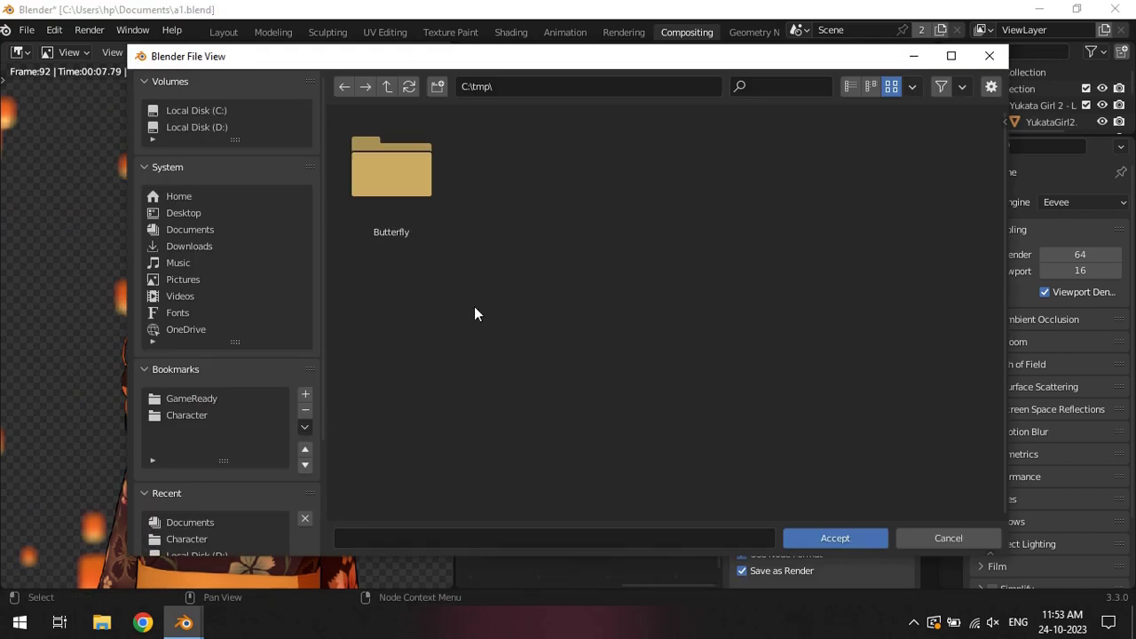
left_click(440, 88)
key("Escape")
Step: Rename the File Output input to Hair and link the hair Cryptomatte into it
double_click(808, 400)
type("Hair")
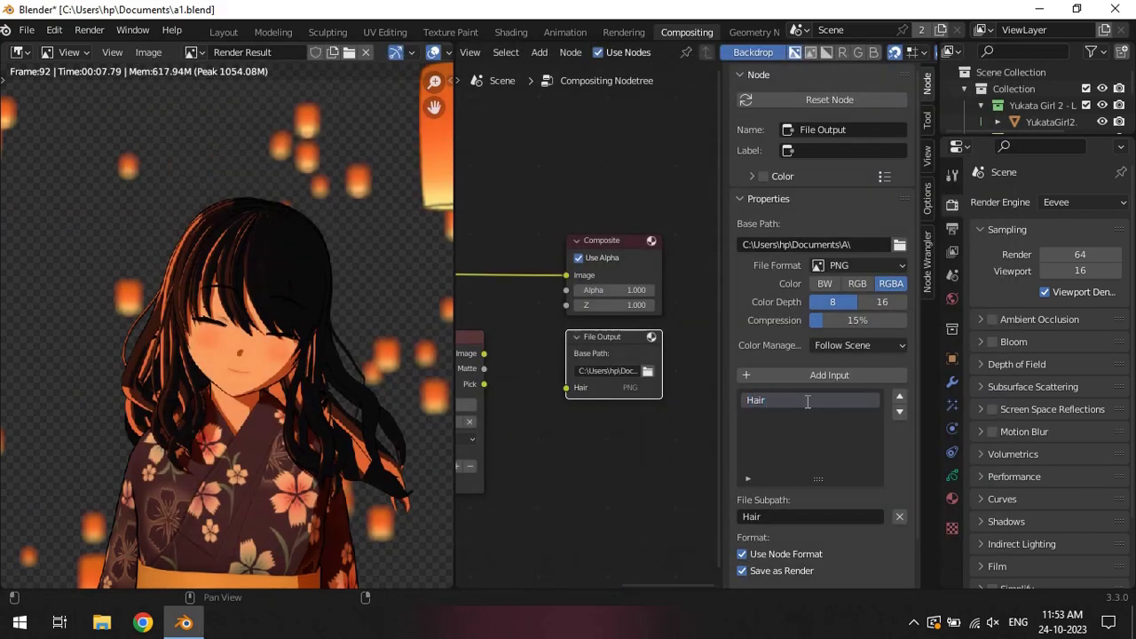
scroll(483, 361, "down", 1)
left_click(532, 328)
left_click_drag(540, 314, 611, 346)
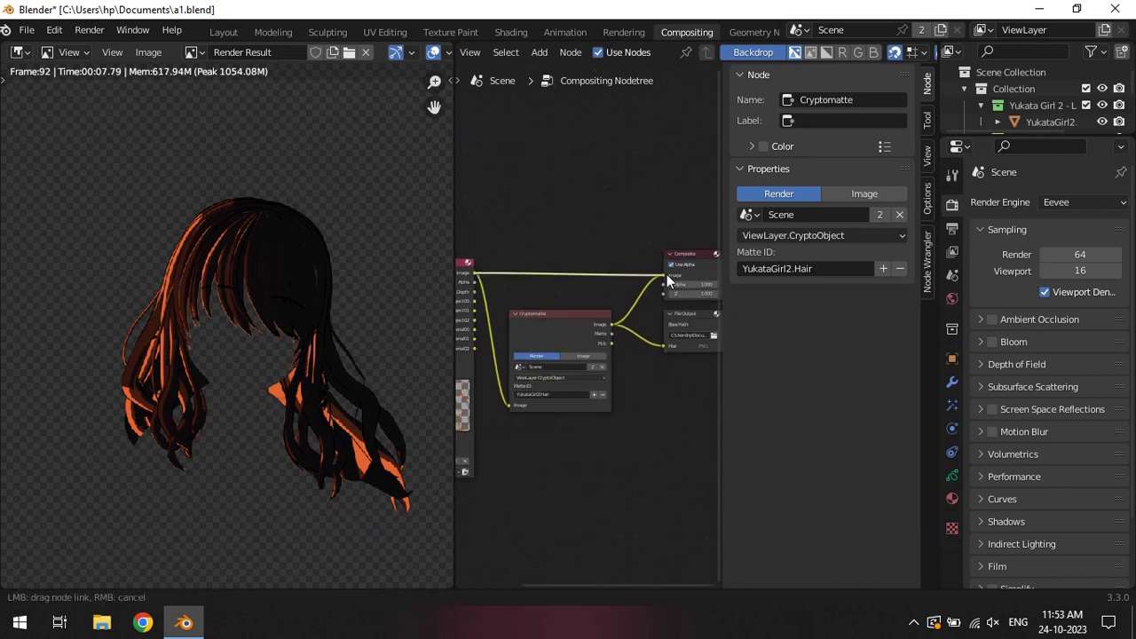
key("n")
left_click(652, 312)
key("n")
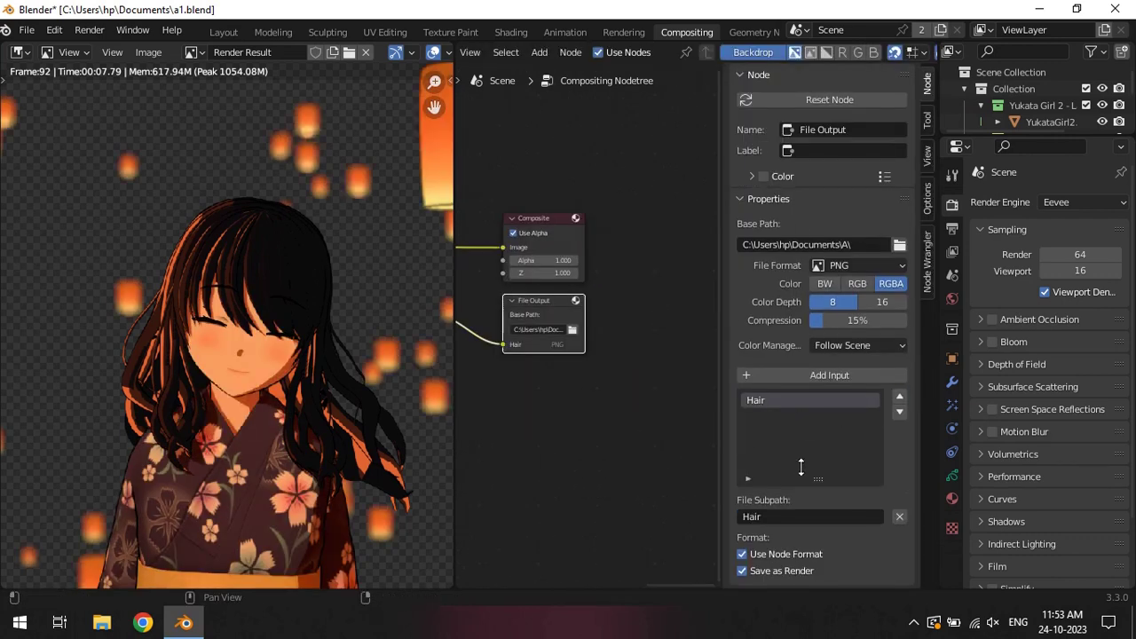
type("FaceBo")
key("Return")
Step: Duplicate the Cryptomatte for the face and body and connect it to the FaceBody output
scroll(562, 314, "up", 2)
left_click(584, 288)
key("shift+d")
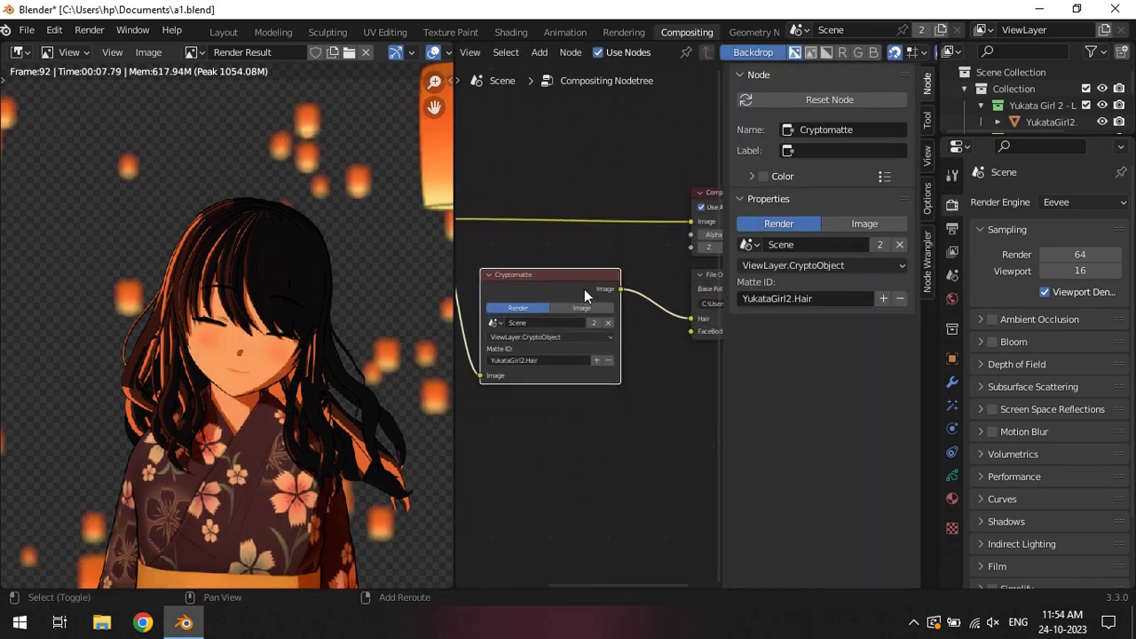
left_click_drag(528, 201, 622, 476)
left_click(646, 373)
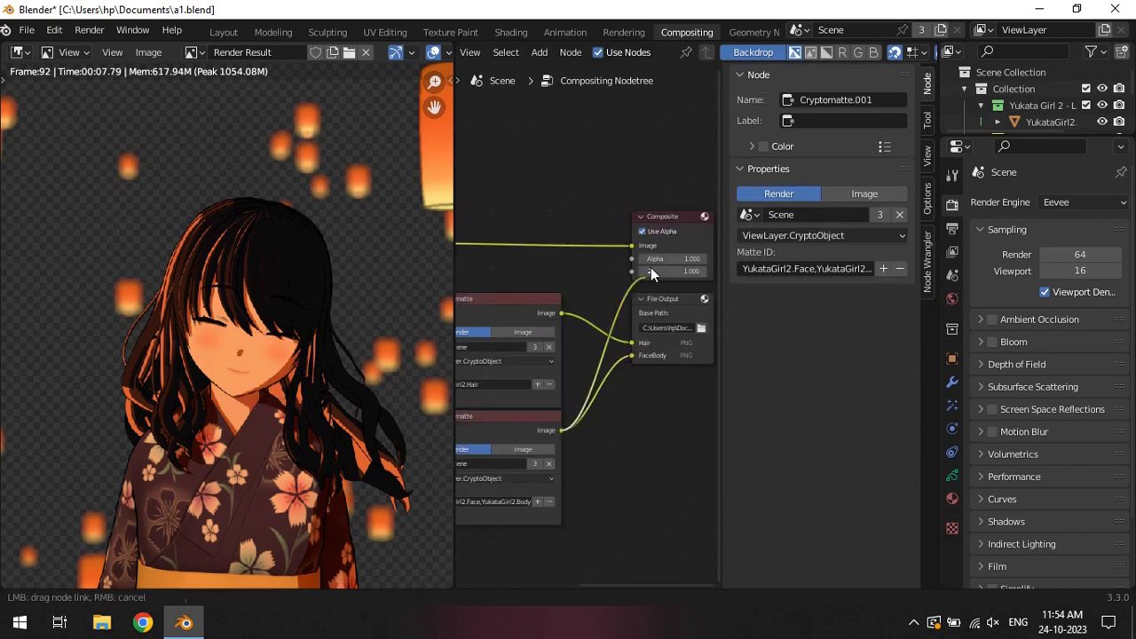
key("n")
left_click_drag(658, 410, 743, 381)
key("n")
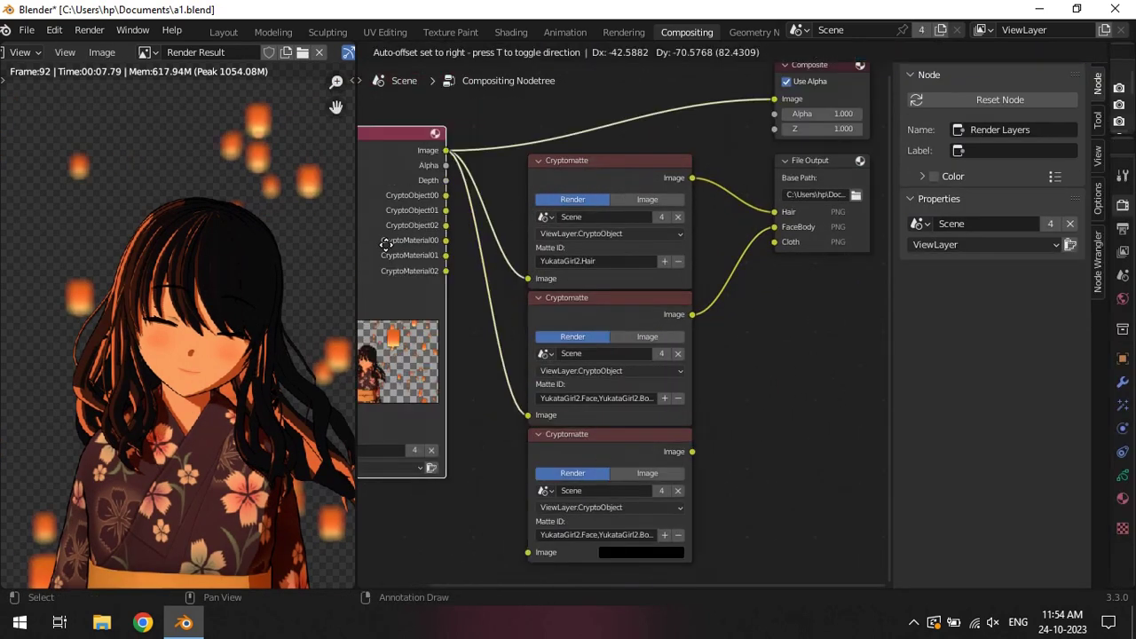
Step: Add a third Cryptomatte sampling the kimono (Tops3) and place it below the others
left_click(619, 546)
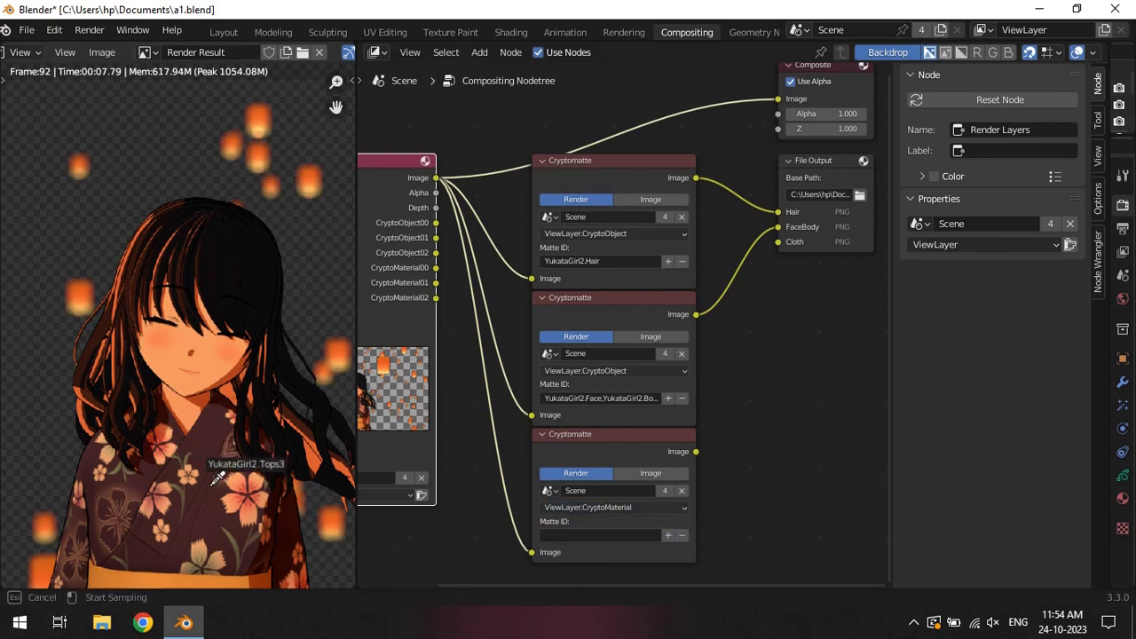
left_click(213, 481)
scroll(674, 545, "down", 1)
left_click(609, 501)
key("ctrl+s")
left_click_drag(613, 390, 613, 380)
Step: Add a lantern Cryptomatte and a Lantern output slot, linking cloth and lantern mattes to Cloth and Lantern
left_click(613, 381)
key("shift+d")
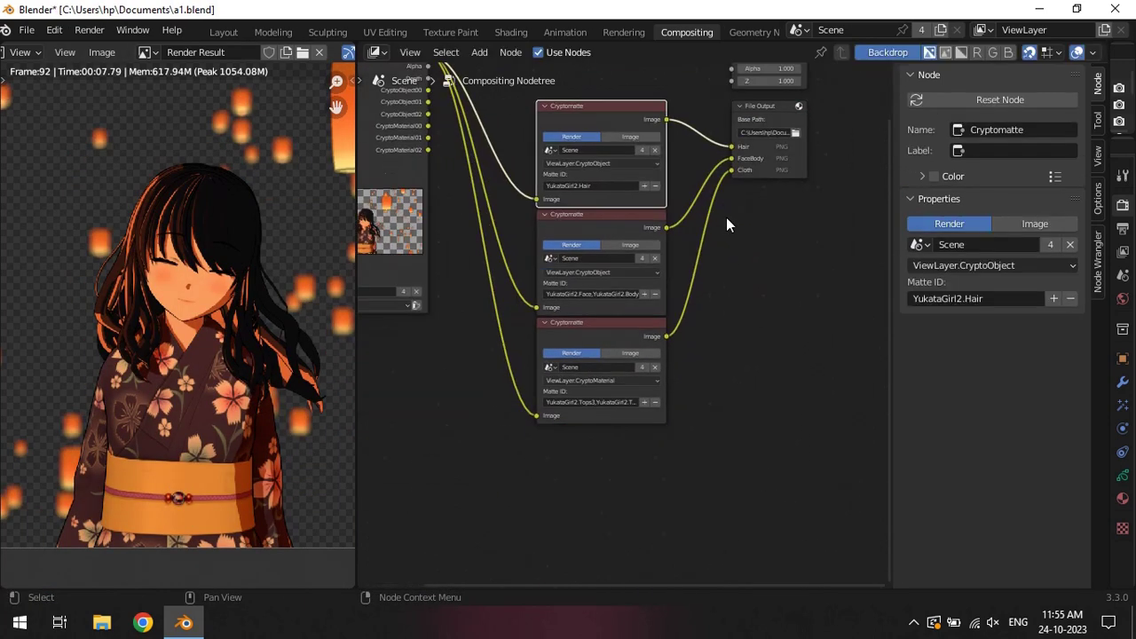
left_click_drag(398, 234, 563, 524)
left_click(697, 207)
double_click(932, 450)
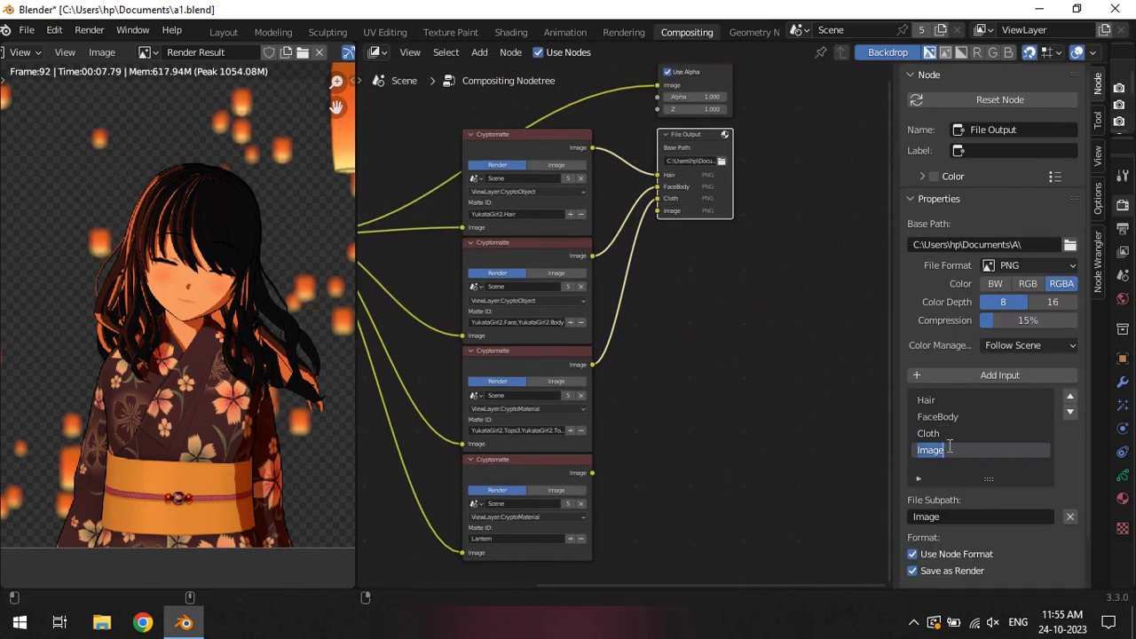
type("Lantern")
left_click_drag(591, 472, 658, 210)
left_click_drag(688, 134, 768, 189)
middle_click_drag(605, 370, 604, 388)
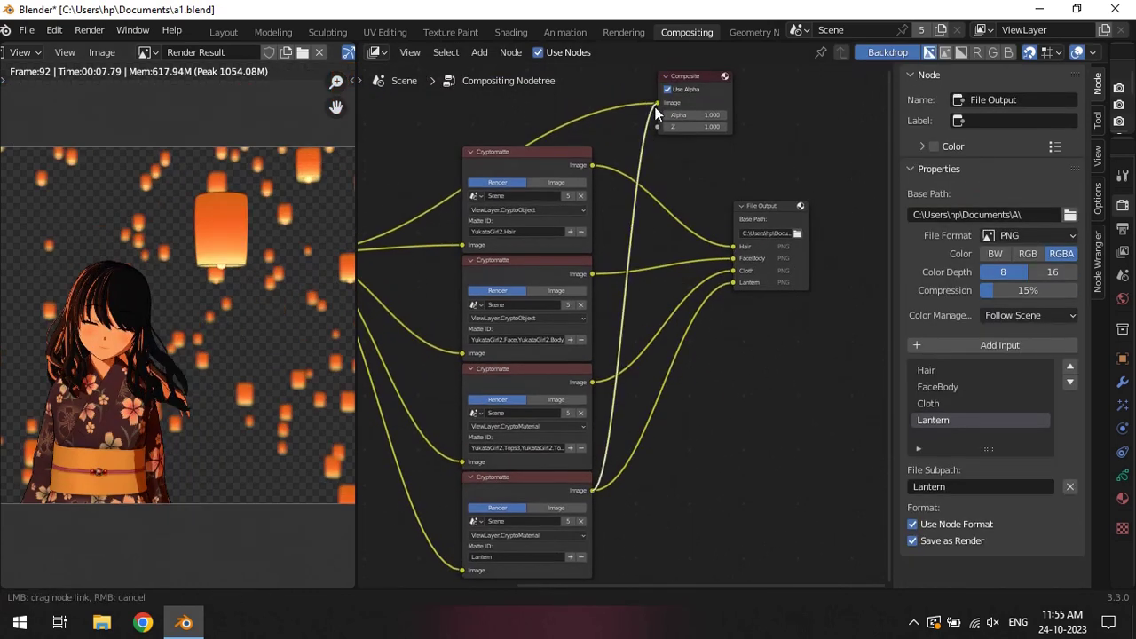
key("ctrl+s")
left_click_drag(712, 89, 518, 101)
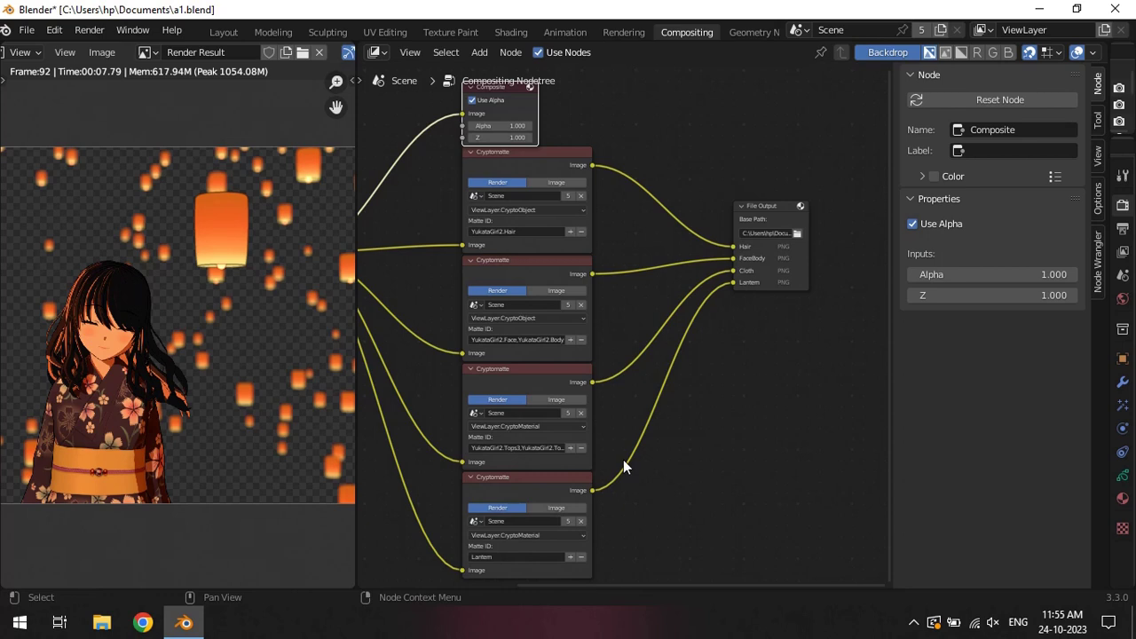
Step: Duplicate a fifth Cryptomatte for the kimono outline and add an Outline output slot
left_click(576, 483)
key("shift+d")
left_click(696, 425)
scroll(631, 455, "up", 1)
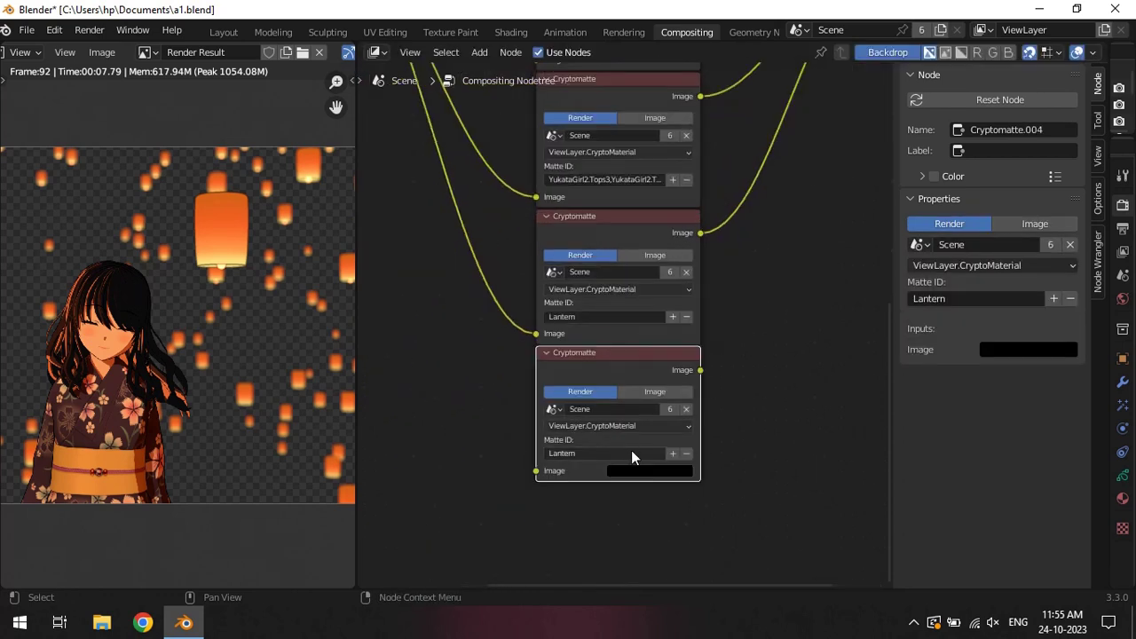
scroll(155, 280, "up", 3)
left_click(190, 399)
scroll(146, 342, "down", 2)
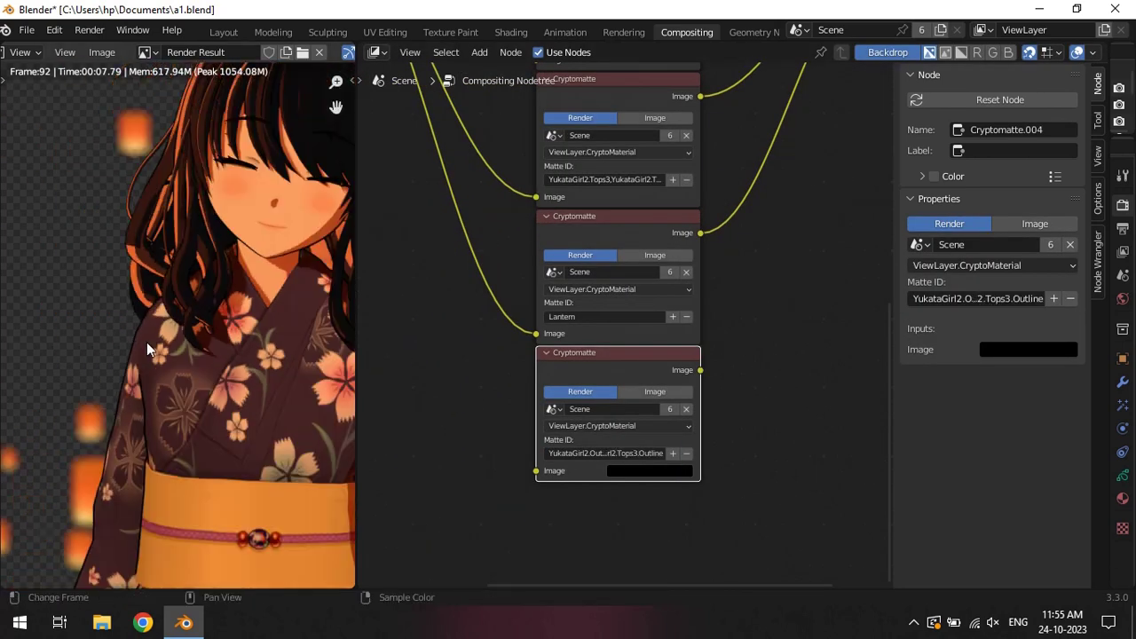
scroll(246, 299, "up", 3)
scroll(264, 438, "down", 4)
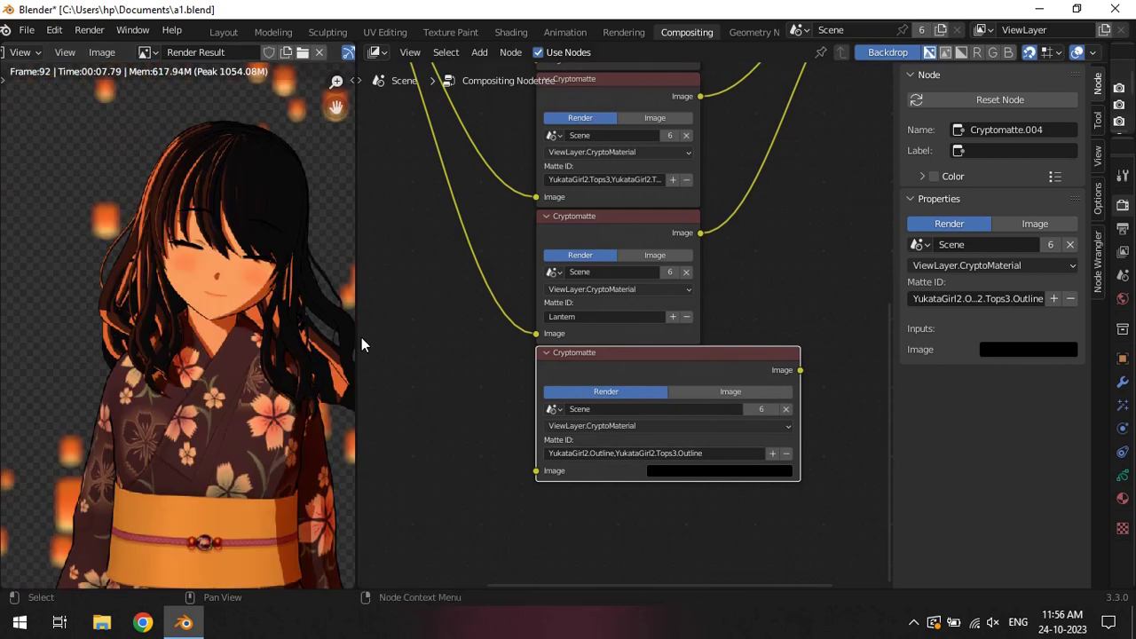
scroll(594, 501, "down", 2)
left_click(794, 124)
double_click(930, 466)
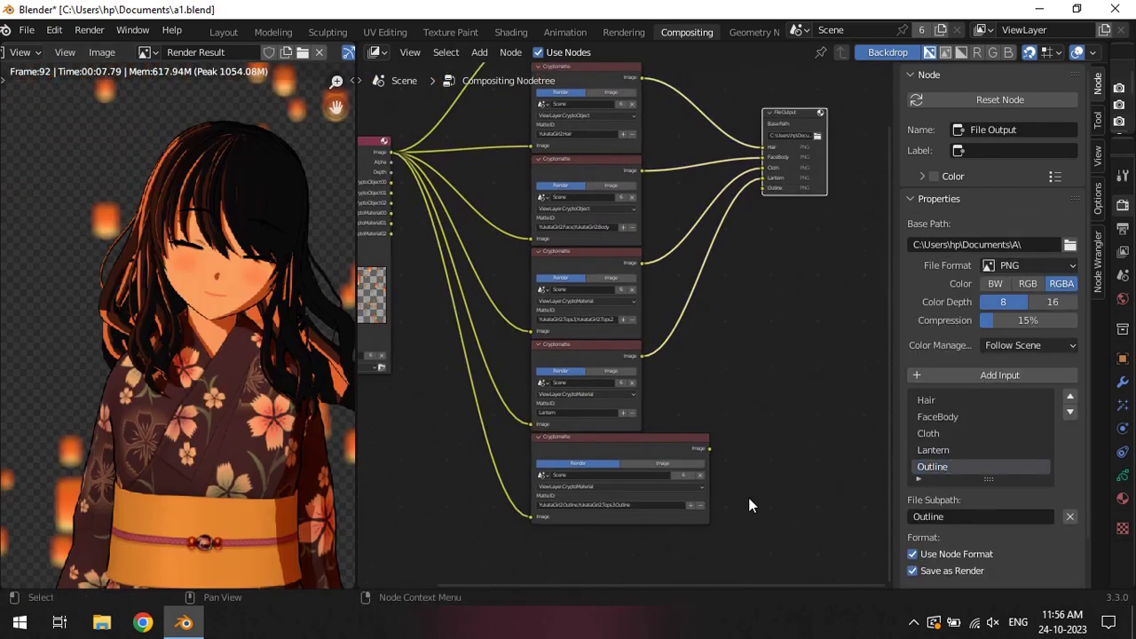
left_click(692, 444)
scroll(537, 163, "down", 1)
Step: Add an Alpha Over node fed by the outline matte ahead of the Composite output
key("o")
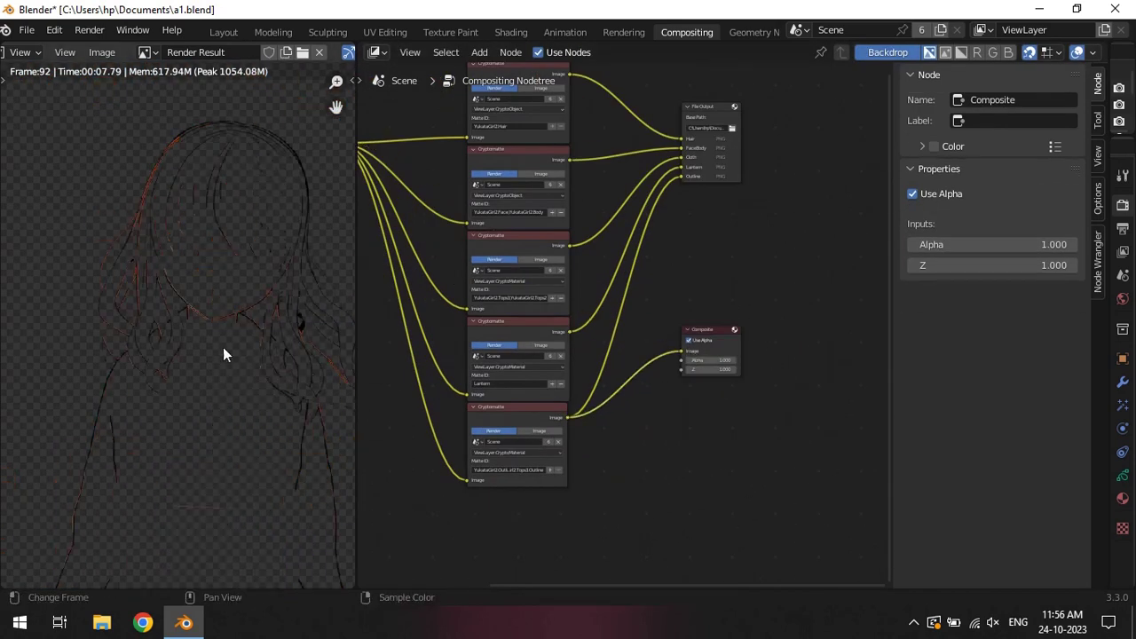
key("shift+a")
type("al")
key("Return")
left_click_drag(583, 388, 718, 476)
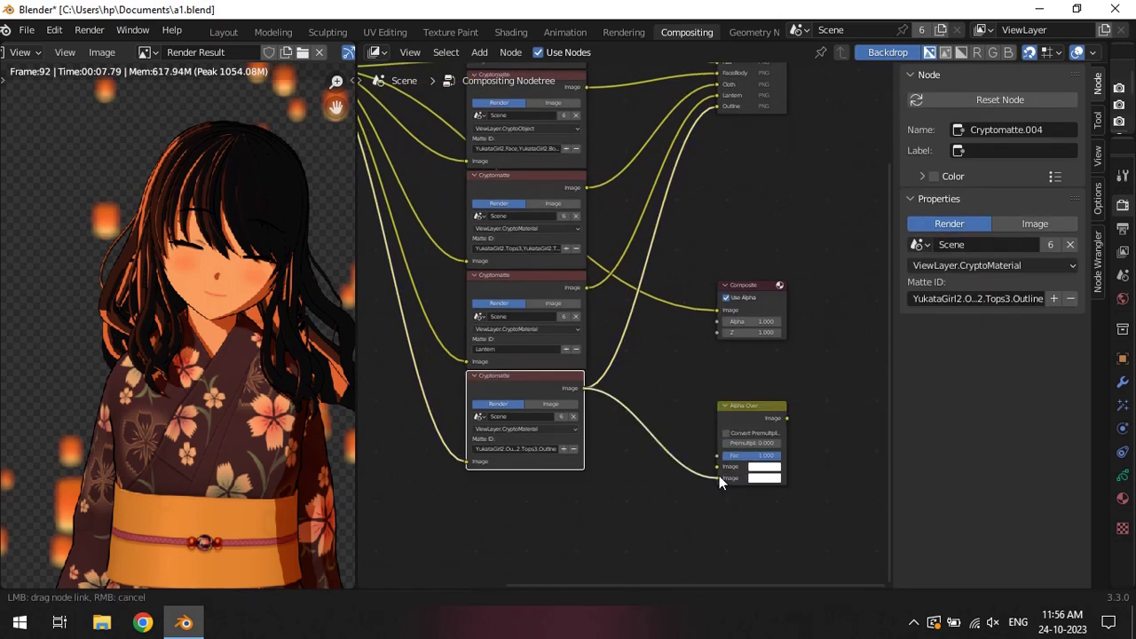
scroll(723, 477, "up", 1)
left_click_drag(753, 416, 697, 416)
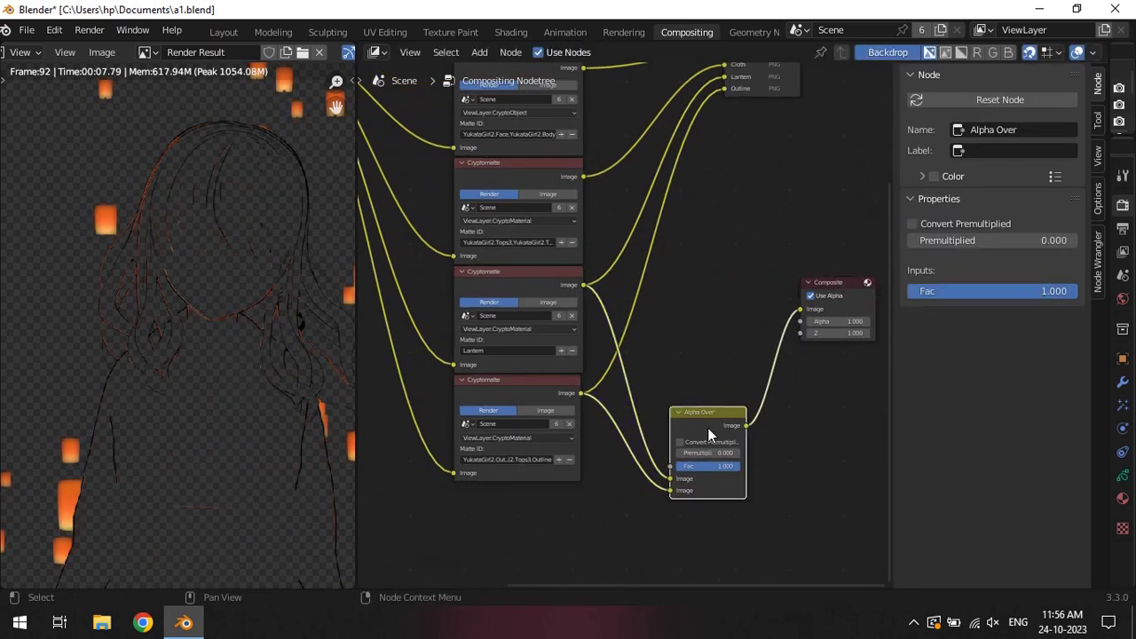
Step: Duplicate the Alpha Over node twice and chain more mattes toward the Composite
key("shift+d")
left_click_drag(582, 102, 667, 461)
left_click_drag(703, 394, 703, 337)
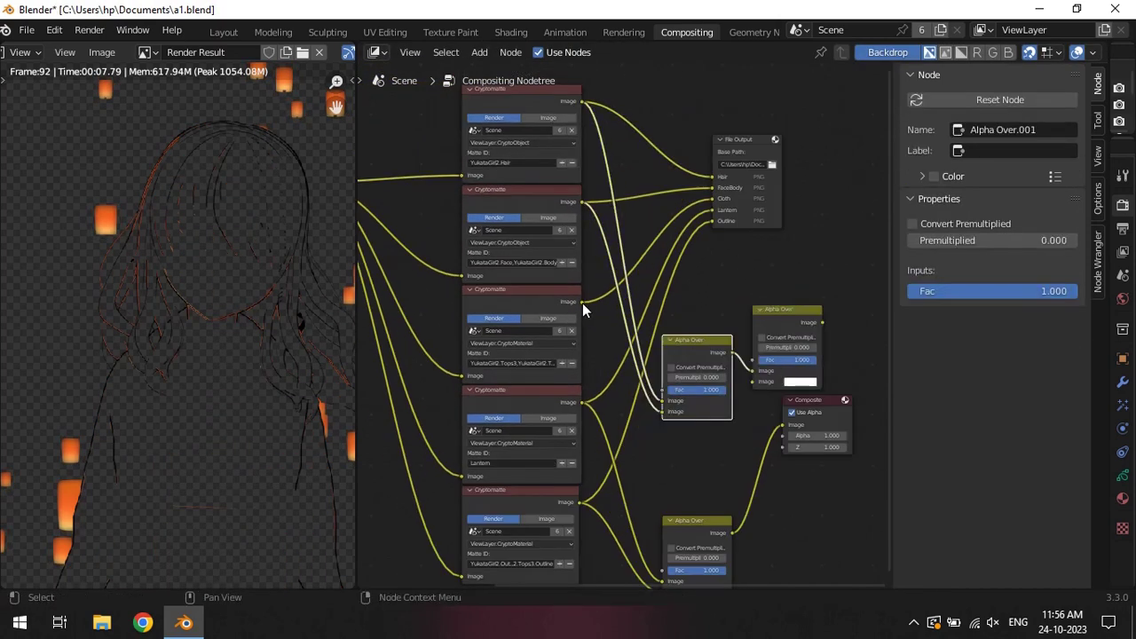
scroll(582, 303, "down", 2)
key("shift+d")
left_click_drag(621, 387, 432, 401)
scroll(393, 381, "up", 2)
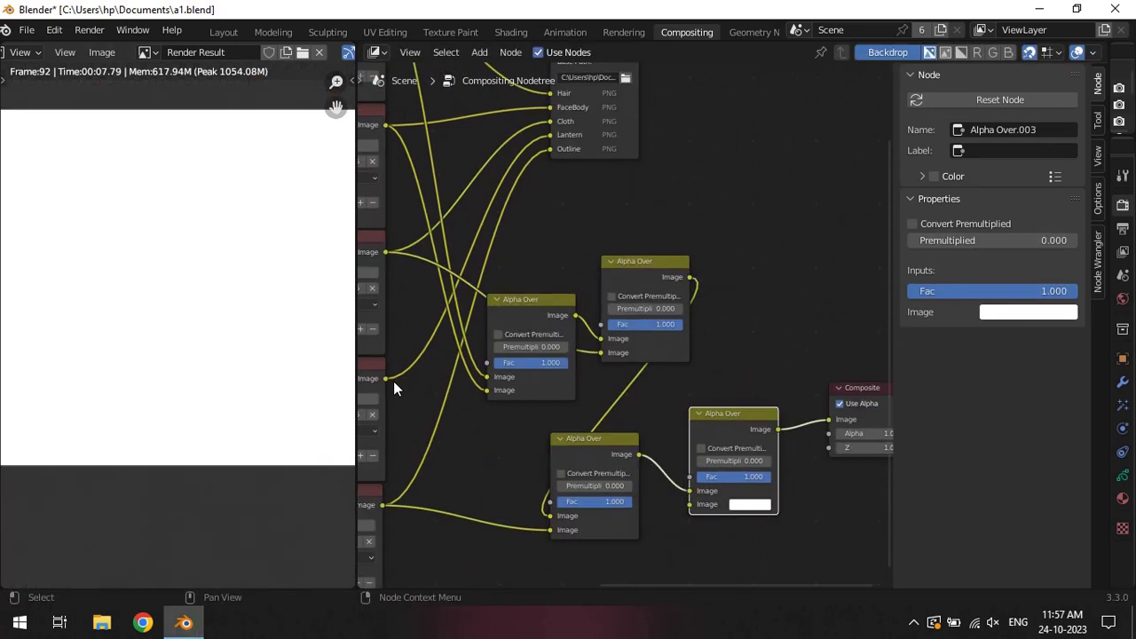
Step: Rearrange the Cryptomatte nodes, review the outline matte, and save the file
left_click(393, 381)
middle_click_drag(393, 381, 626, 207)
left_click(532, 321)
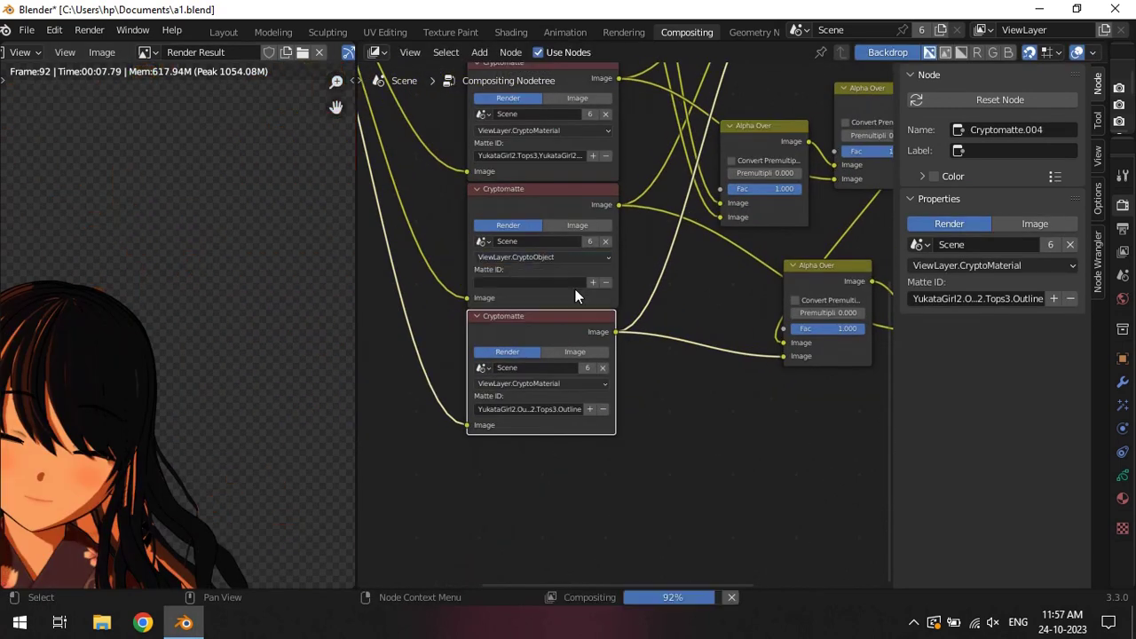
key("ctrl+space")
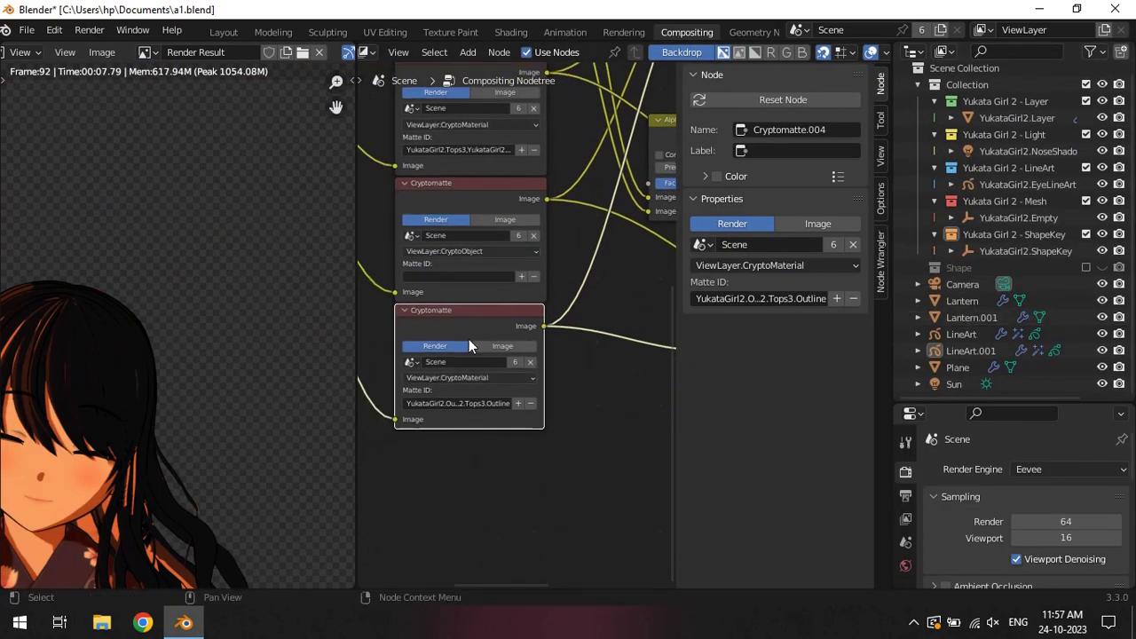
key("n")
scroll(468, 344, "down", 3)
scroll(517, 394, "up", 1)
scroll(517, 394, "up", 1)
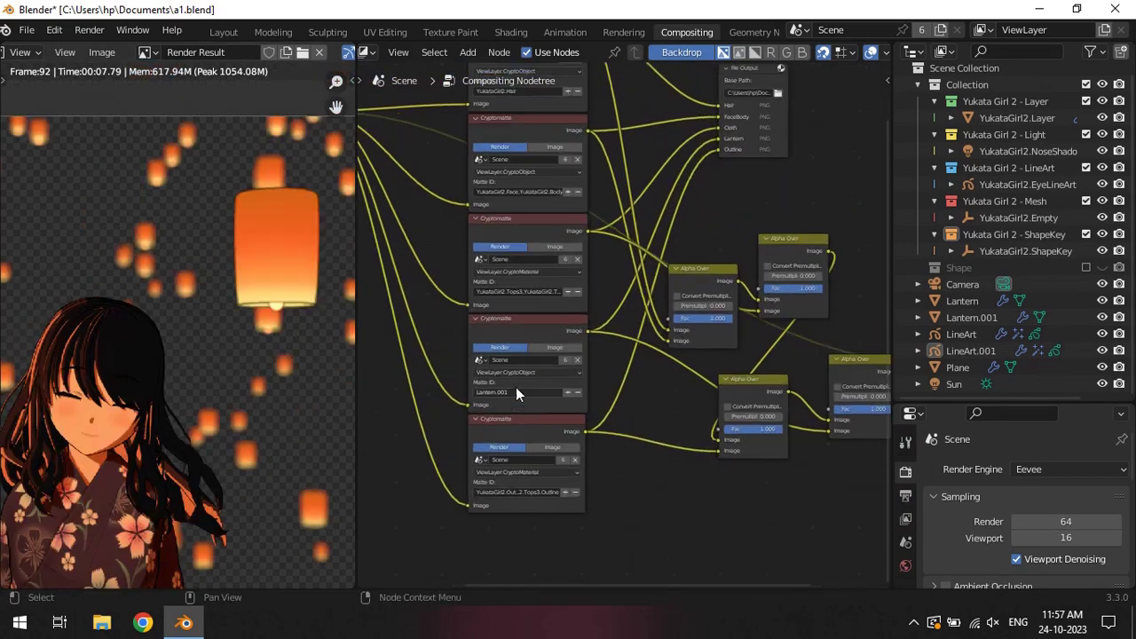
scroll(516, 393, "up", 1)
scroll(452, 410, "down", 2)
scroll(420, 196, "down", 1)
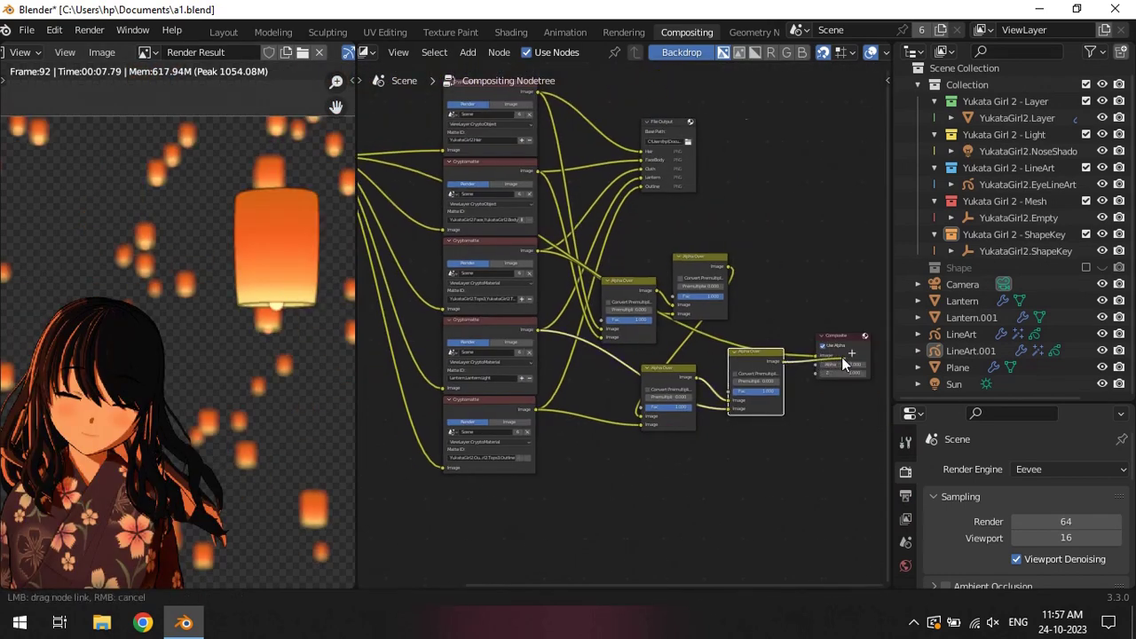
key("ctrl+s")
Step: Link the Render Layers Image straight to Composite, save, and render the frame
scroll(419, 195, "up", 1)
mouse_move(380, 178)
left_mouse_down()
mouse_move(835, 366)
mouse_move(513, 108)
left_mouse_up()
scroll(154, 333, "up", 3)
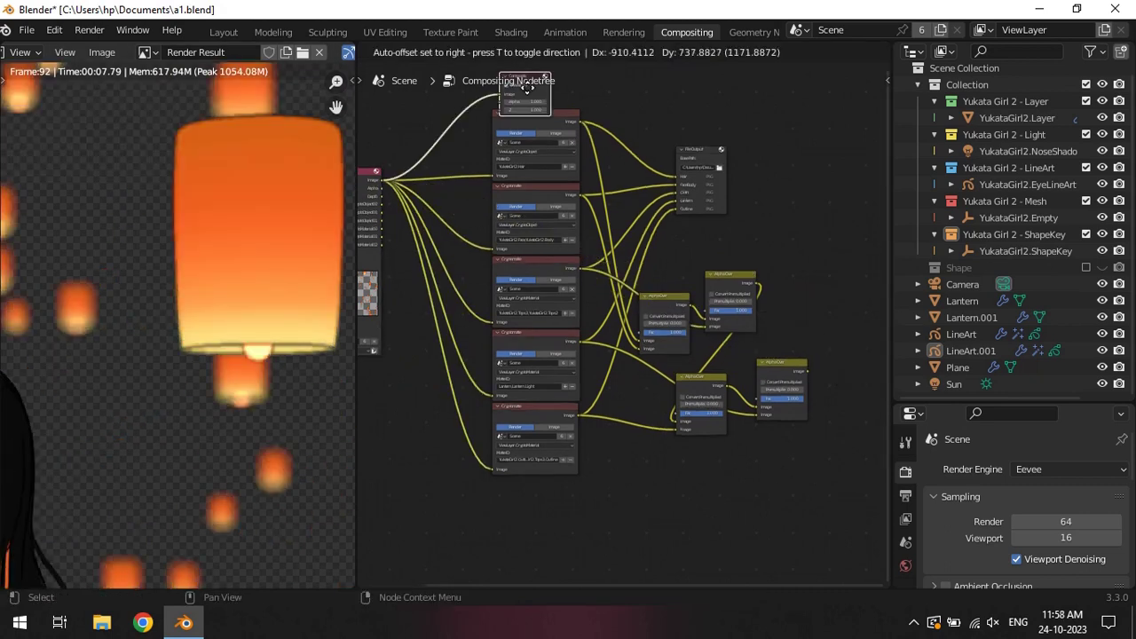
key("ctrl+s")
left_click(89, 29)
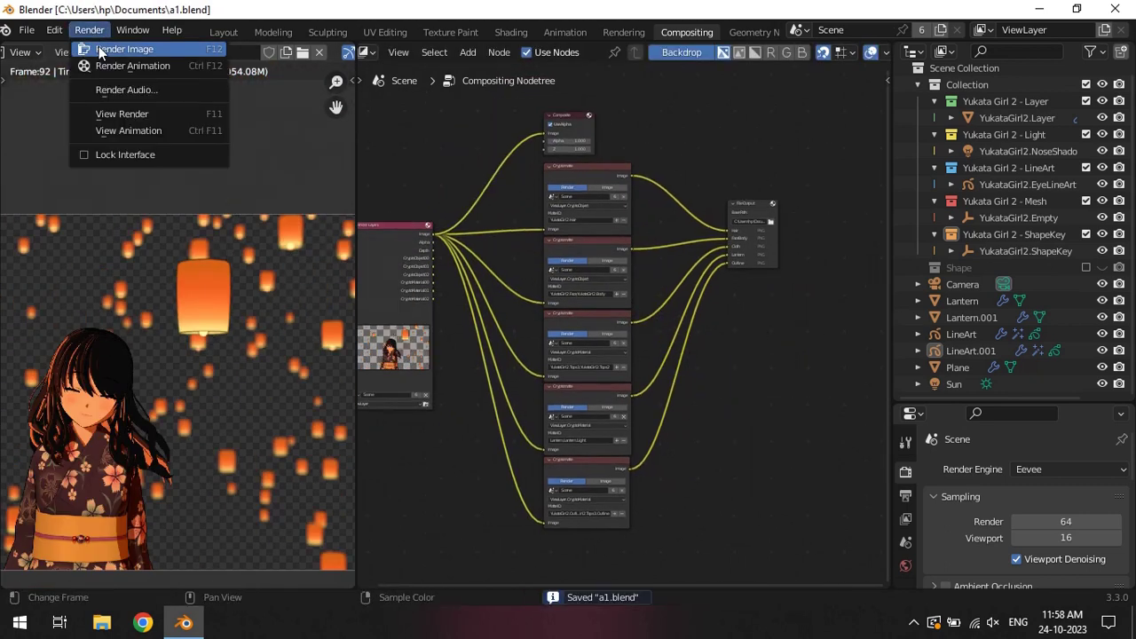
left_click(113, 48)
Step: Duplicate the Main layer as Main.Glow, try a Gaussian Blur, then cancel and discard it
left_click(101, 622)
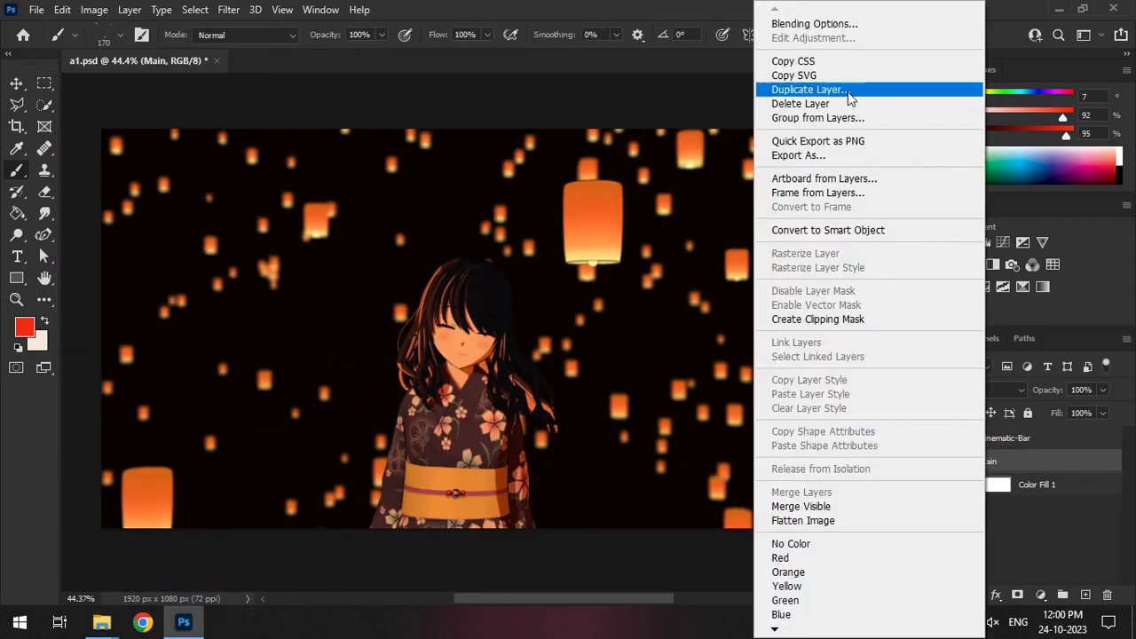
left_click(849, 98)
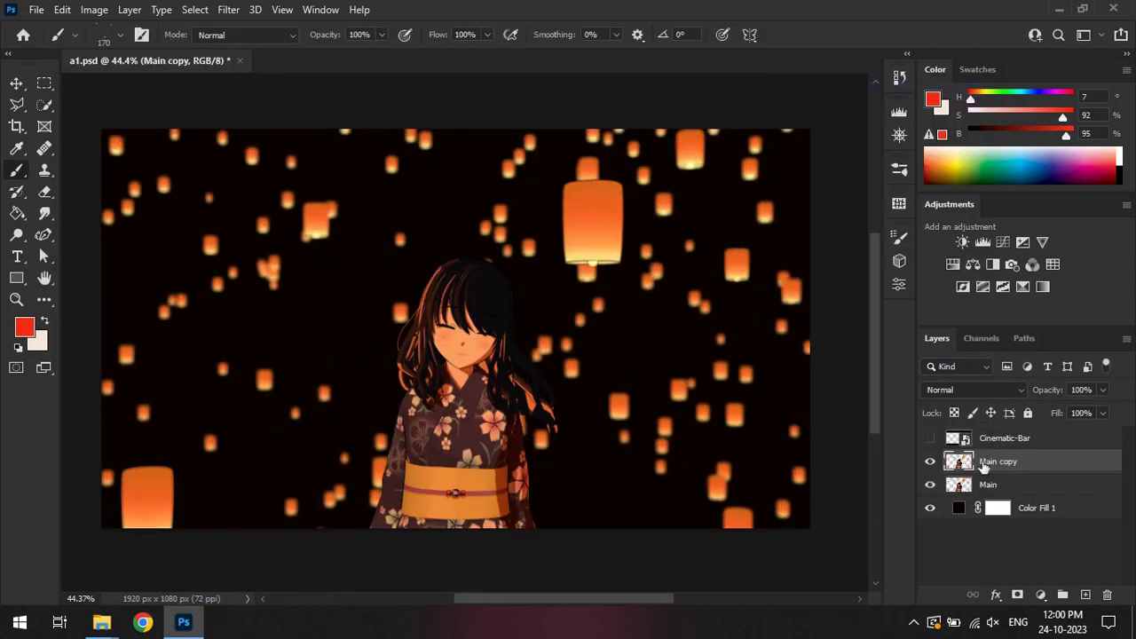
type("low")
key("Return")
left_click(228, 9)
left_click(479, 293)
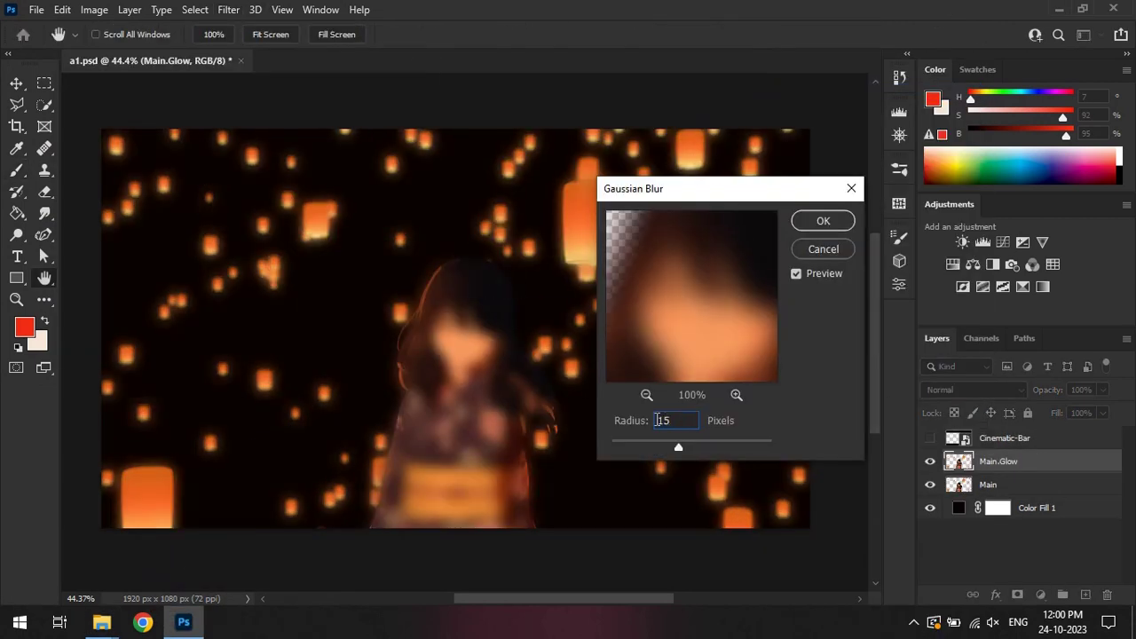
left_click(830, 249)
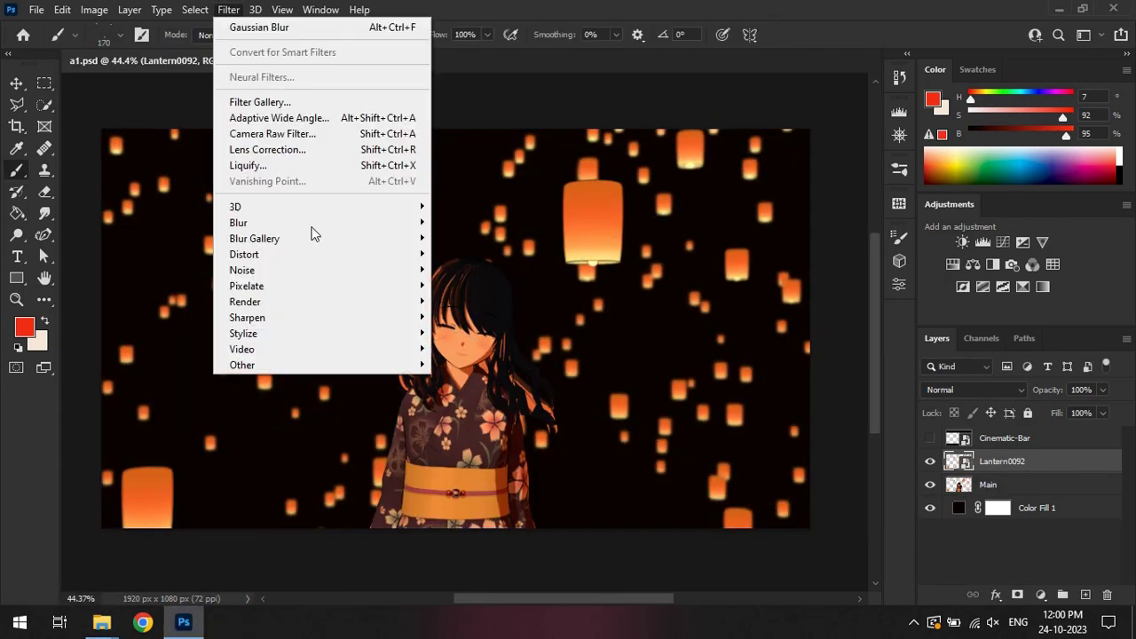
Step: Give the Lantern0092 layer a 15-pixel Gaussian Blur and switch it to Hard Light at 50%
left_click(474, 286)
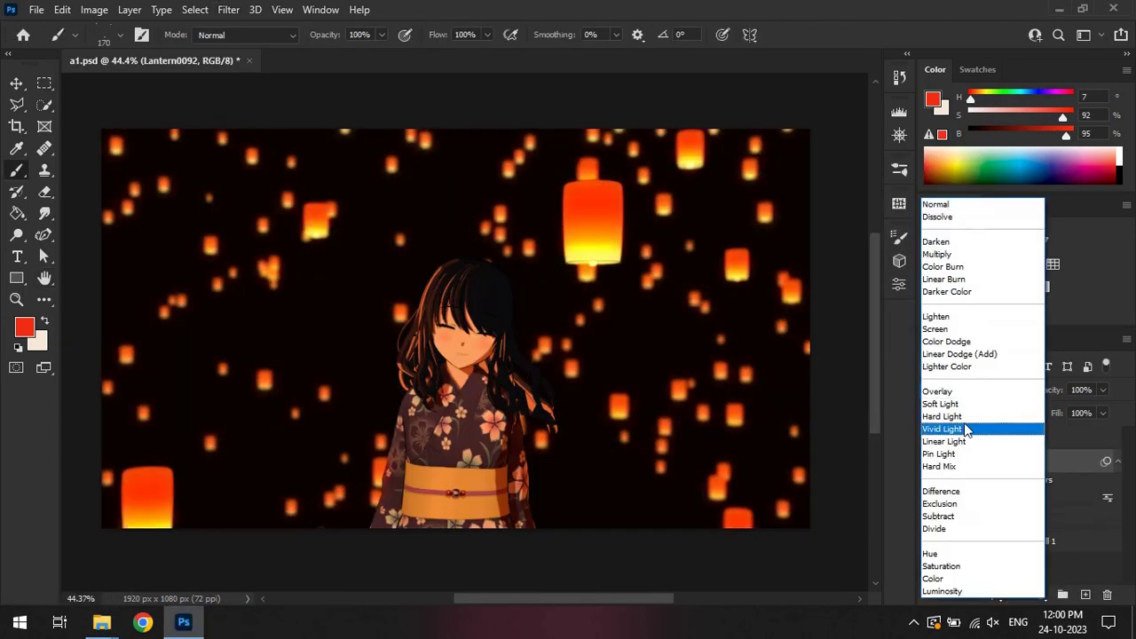
left_click(966, 453)
double_click(1021, 496)
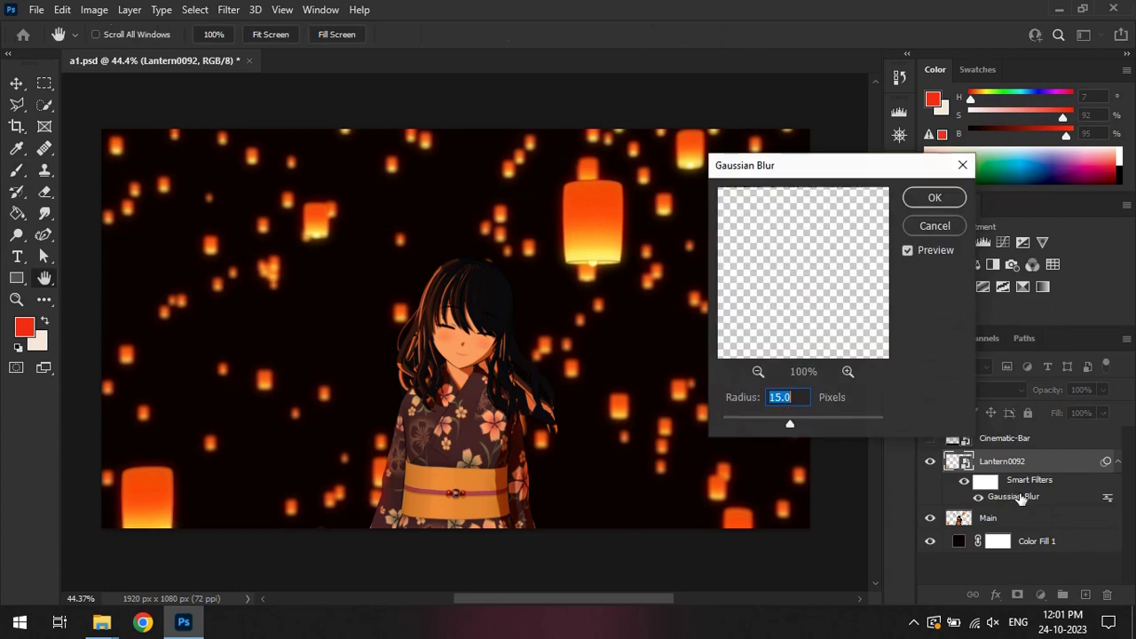
key("Return")
scroll(659, 232, "up", 3, "alt")
scroll(659, 231, "down", 3, "alt")
left_click(101, 622)
Step: Place the FaceBody0092, Cloth0092 and Hair0092 passes into a1.psd
left_click(515, 261, "shift")
left_click_drag(514, 261, 455, 328)
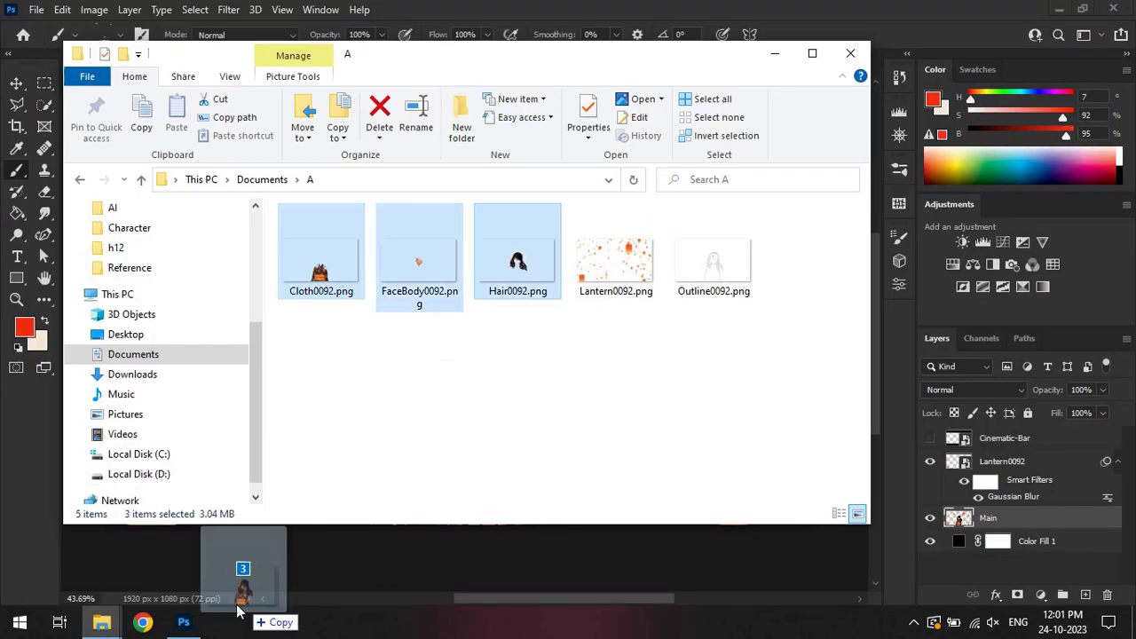
left_click(826, 35)
Step: Group the three character passes as 'Character' and convert the group to a smart object
left_click(1007, 526, "shift")
key("ctrl+g")
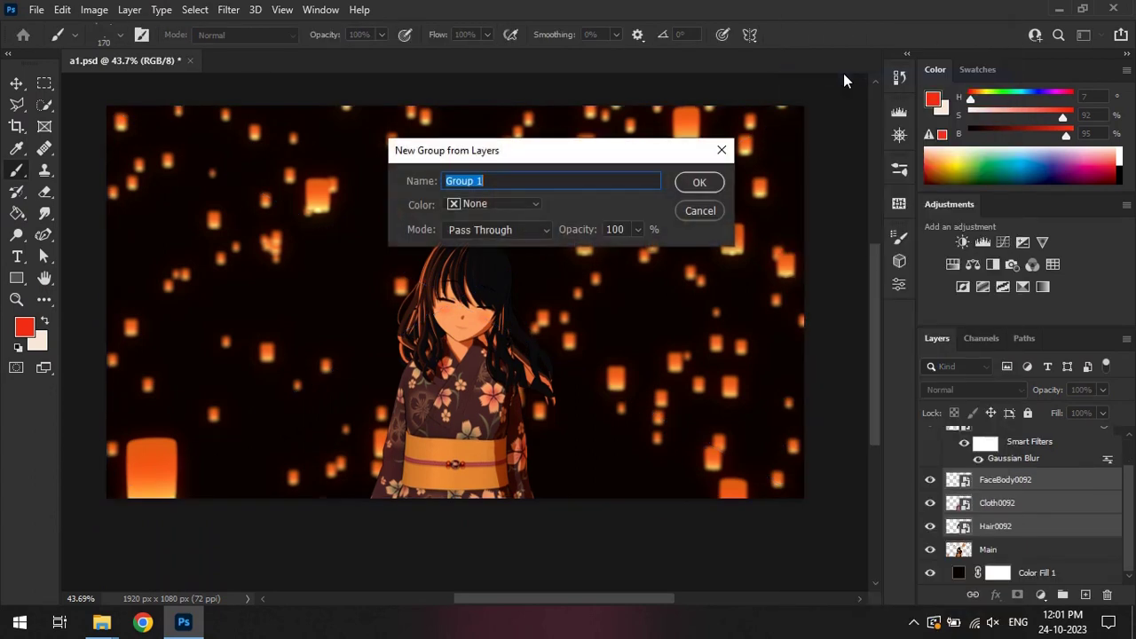
type("Character")
key("Return")
right_click(1027, 526)
left_click(861, 185)
Step: Apply a Gaussian Blur to the character and set its blend mode to Hard Light
left_click(228, 10)
left_click(479, 286)
left_click(973, 389)
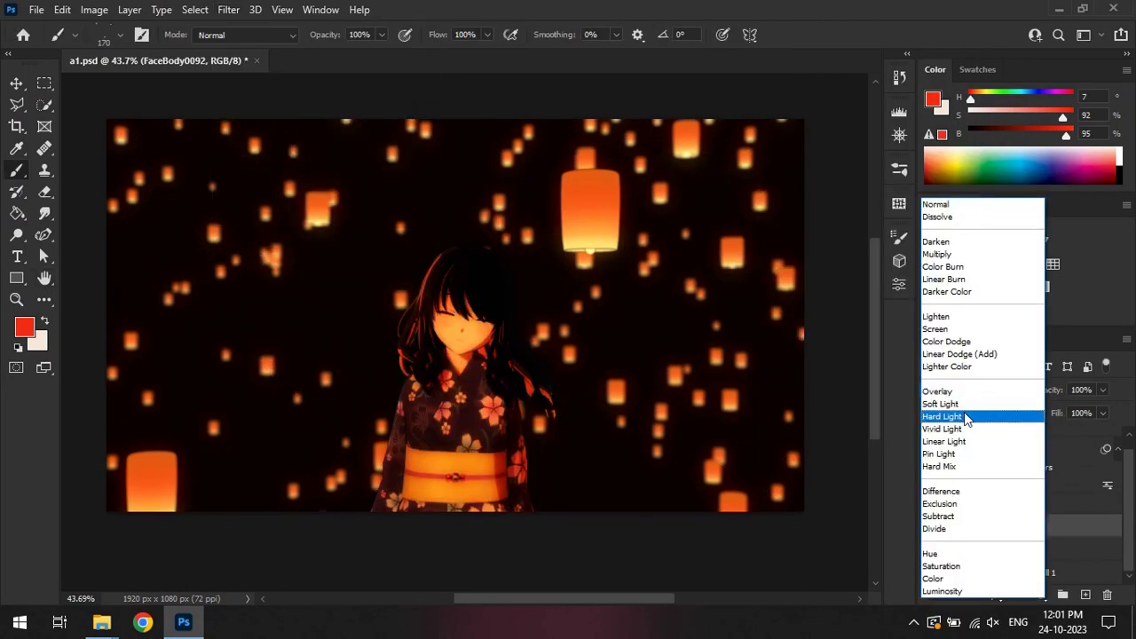
left_click(953, 413)
left_click(994, 515)
Step: Duplicate the Main layer and Gaussian-blur the copy
left_click(994, 538)
key("ctrl+j")
left_click(228, 9)
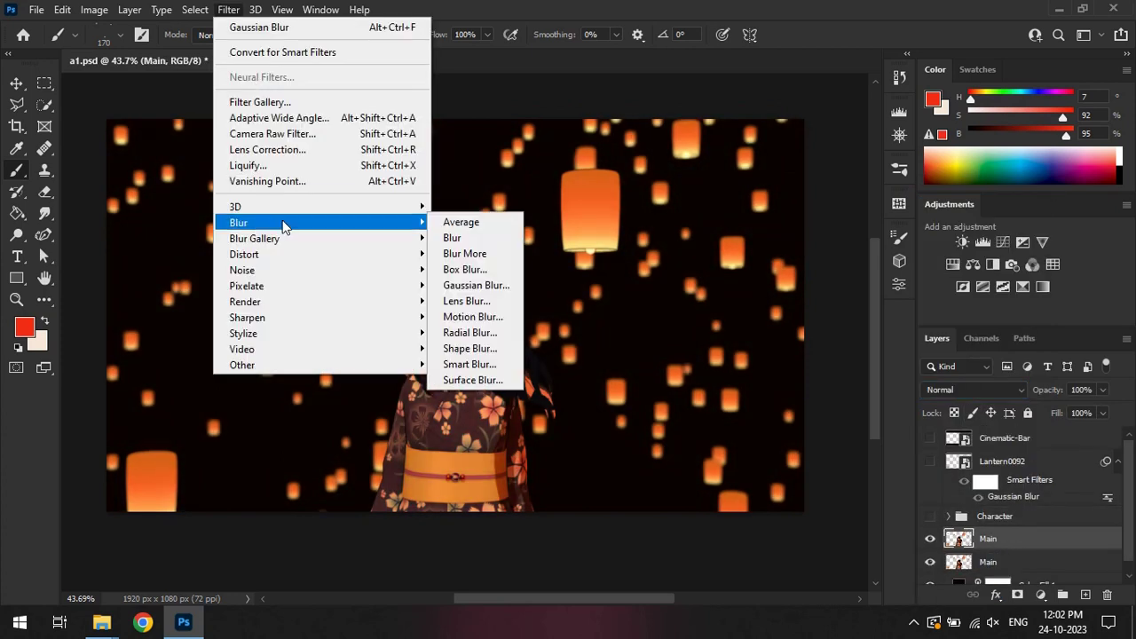
left_click(479, 293)
left_click(973, 389)
left_click(950, 414)
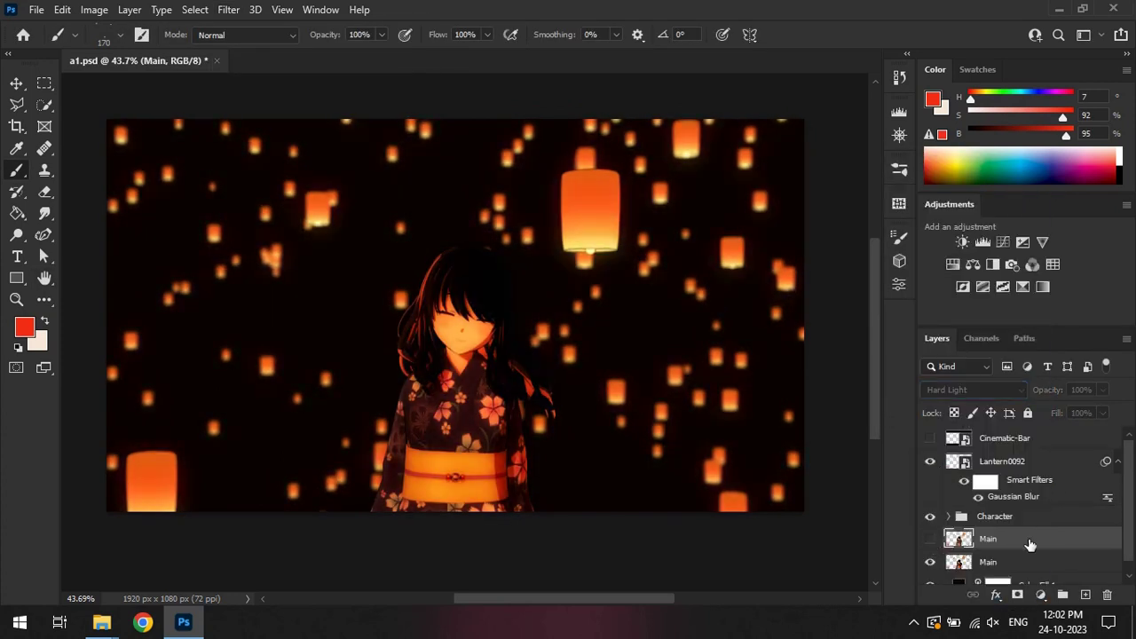
Step: Set the glow layer's opacity to 30% and collapse the Character group
left_click(1017, 539)
left_click(1078, 389)
type("30")
left_click(948, 515)
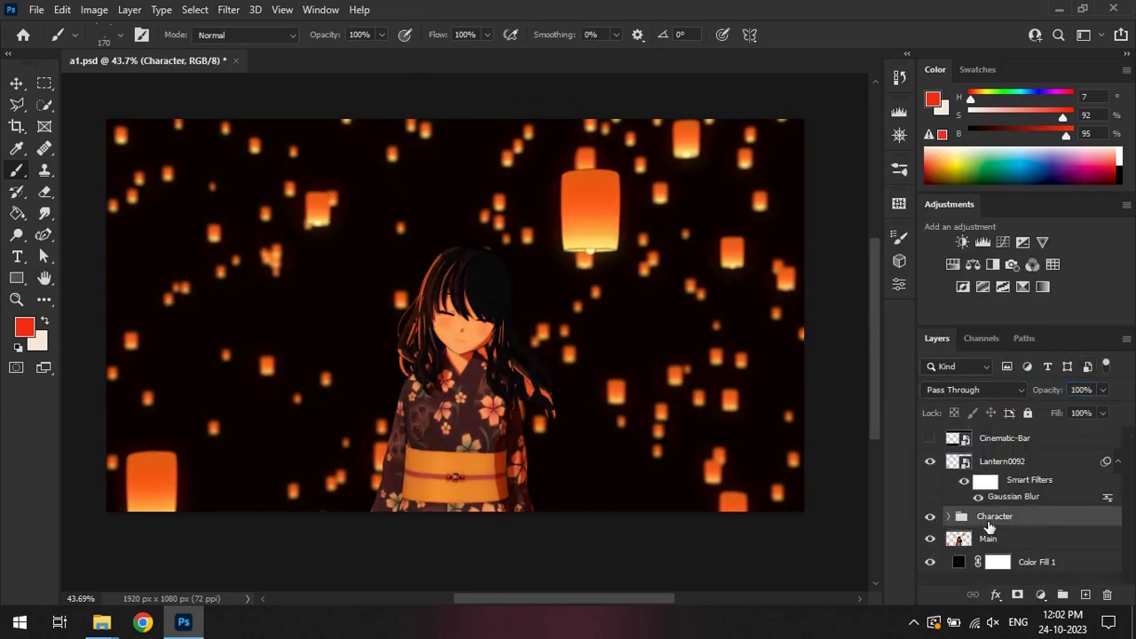
scroll(610, 378, "up", 5, "alt")
scroll(277, 473, "down", 2)
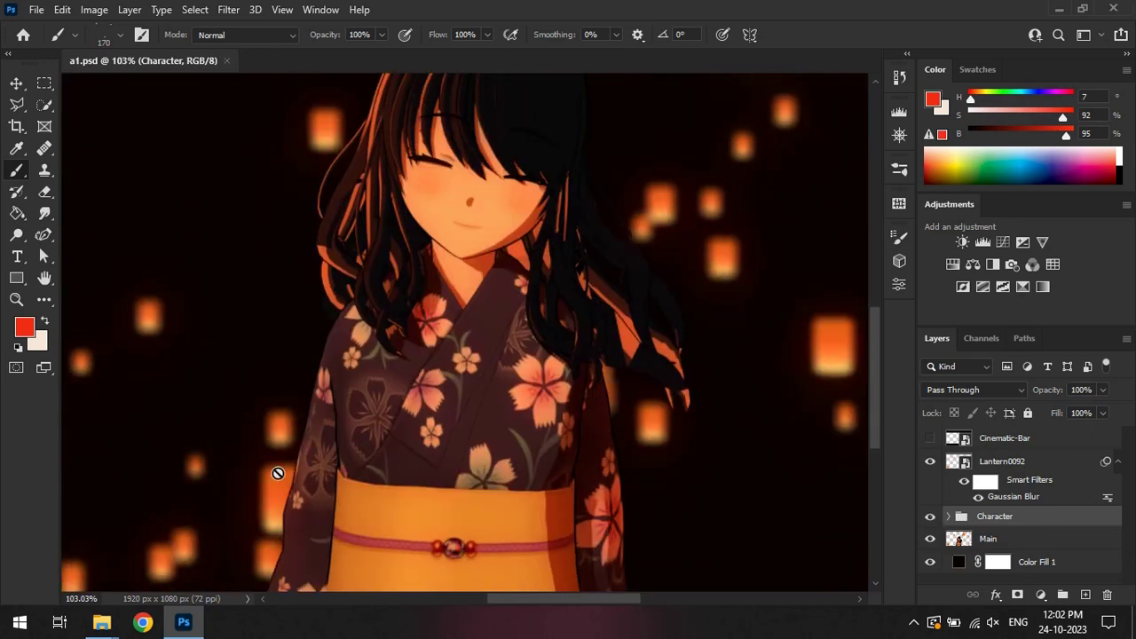
Step: Add a new empty layer for line art and set the brush size to 3
left_click(1084, 595)
right_click(522, 258)
double_click(578, 170)
type("3")
key("Return")
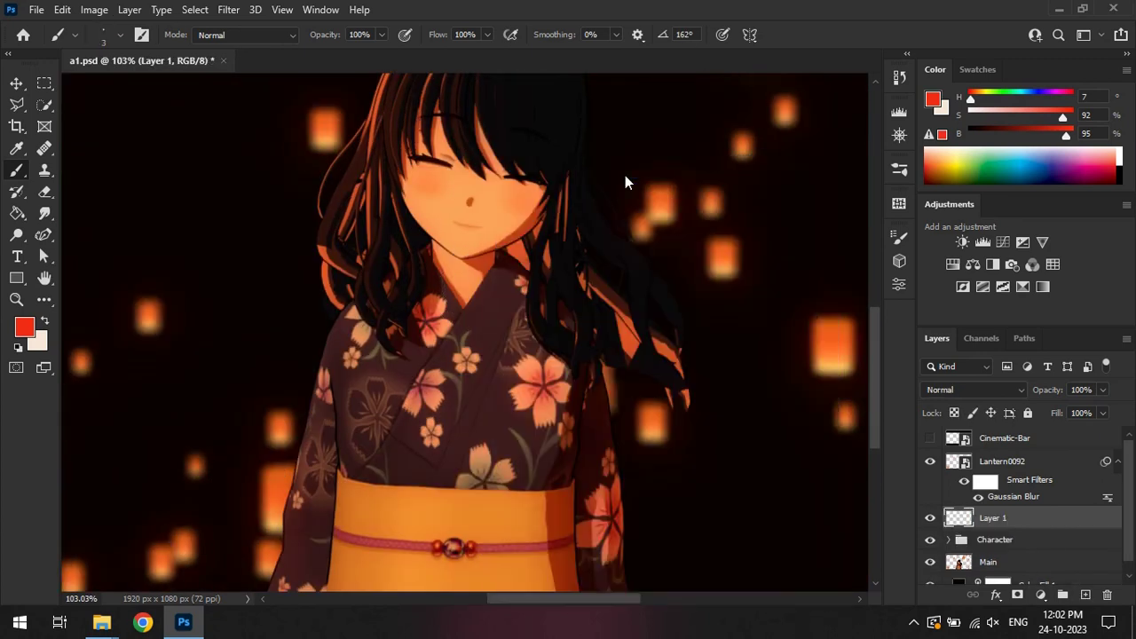
Step: Trace thin black outlines along the kimono collar edges
scroll(470, 218, "up", 4, "alt")
scroll(496, 261, "up", 3, "alt")
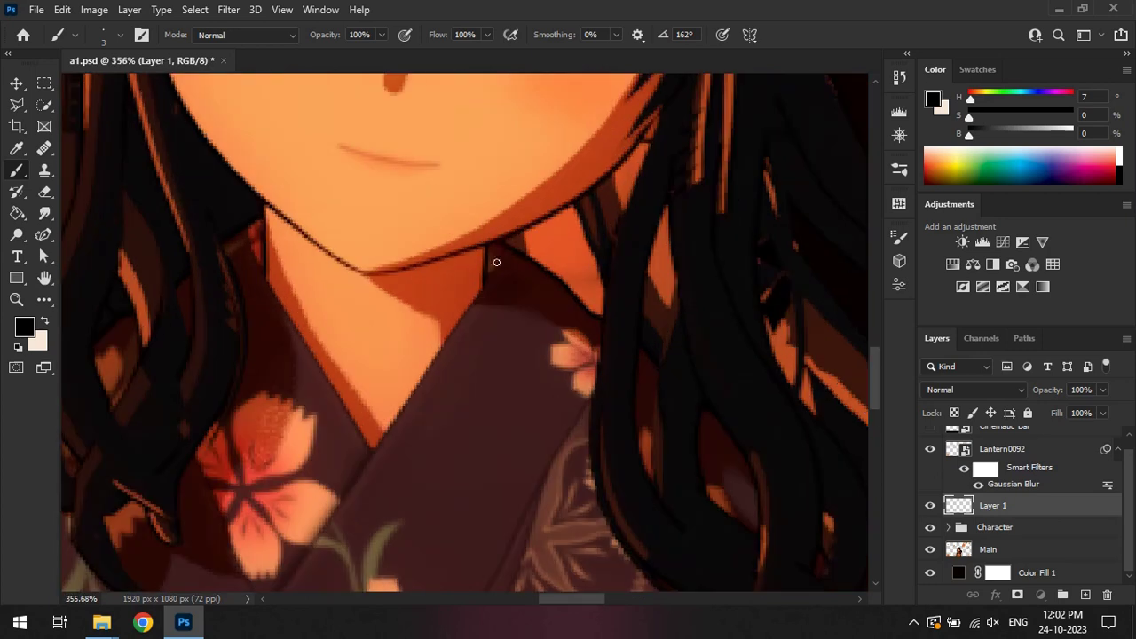
left_click_drag(375, 451, 483, 279)
scroll(494, 348, "down", 3)
left_click_drag(393, 461, 346, 544)
scroll(400, 341, "down", 3)
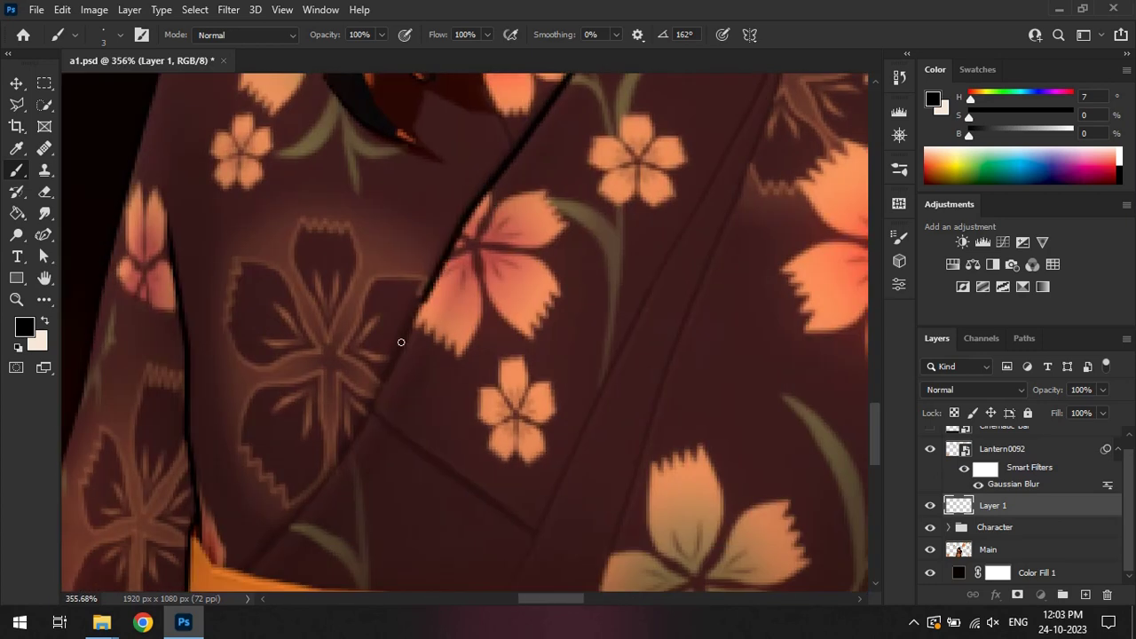
left_click(482, 492, "shift")
left_click_drag(482, 491, 448, 543)
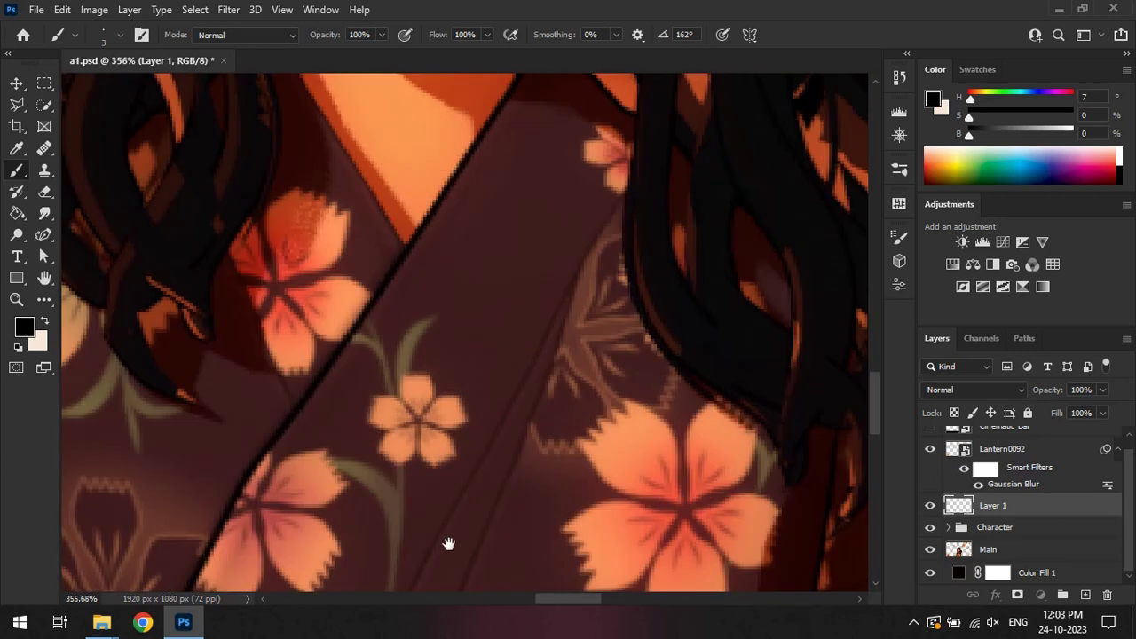
left_click_drag(465, 487, 426, 551)
scroll(483, 317, "down", 4)
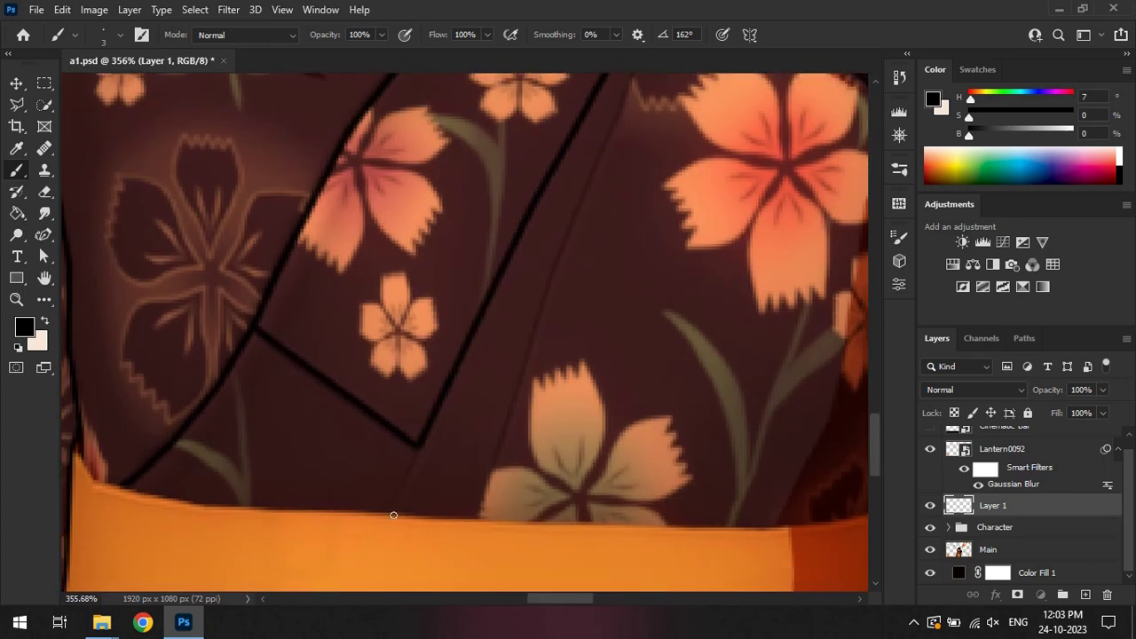
scroll(562, 181, "up", 3)
scroll(460, 465, "down", 3)
left_click_drag(550, 256, 453, 545)
scroll(453, 545, "down", 5, "alt")
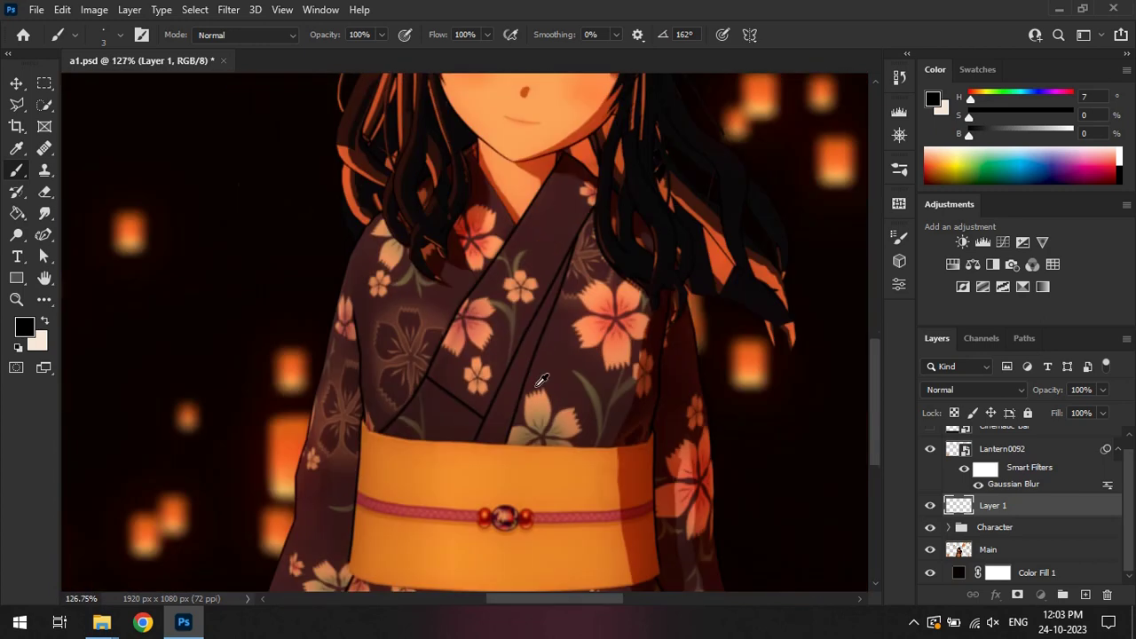
scroll(444, 177, "up", 3, "alt")
scroll(487, 176, "up", 1, "alt")
left_click_drag(416, 311, 411, 328)
scroll(411, 331, "down", 5, "alt")
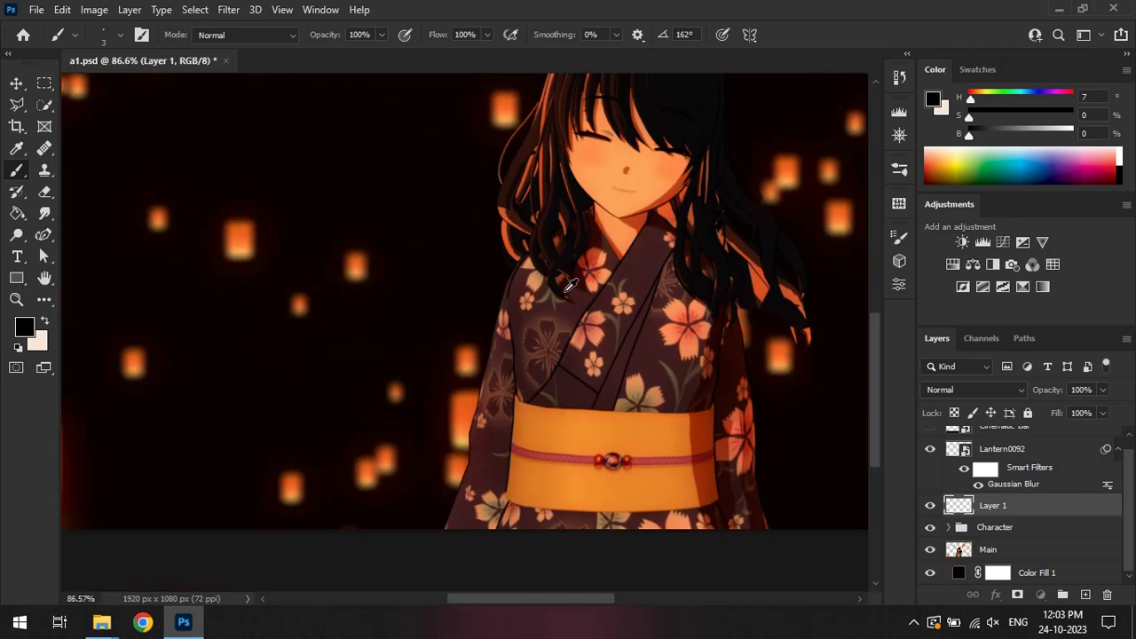
scroll(557, 344, "up", 5, "alt")
scroll(613, 315, "down", 3)
scroll(469, 380, "down", 3)
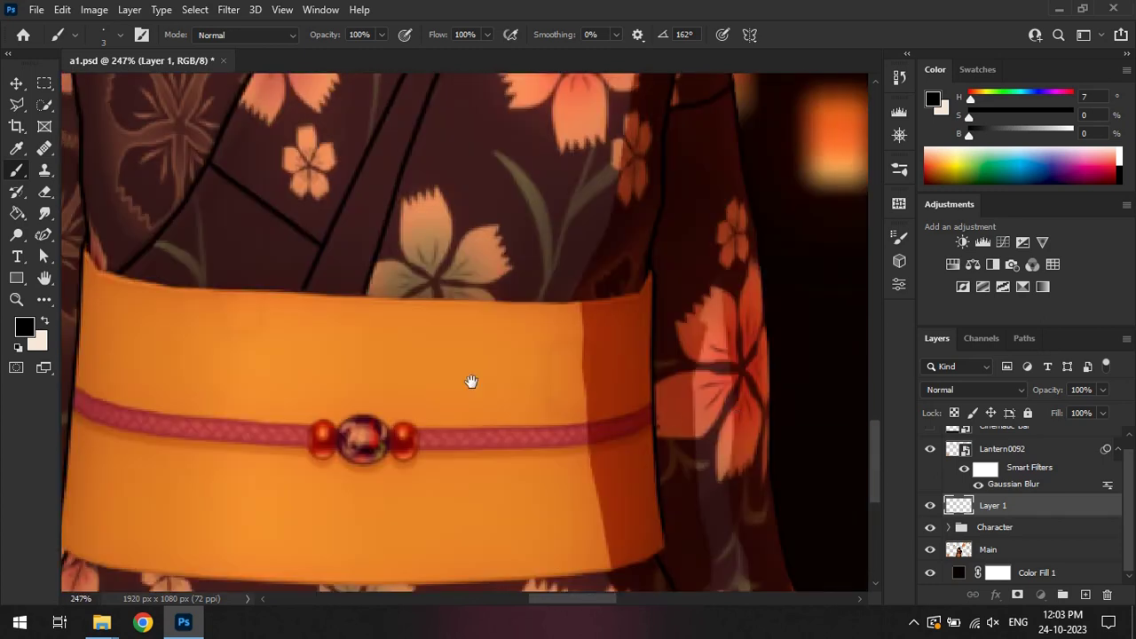
scroll(285, 252, "up", 3, "alt")
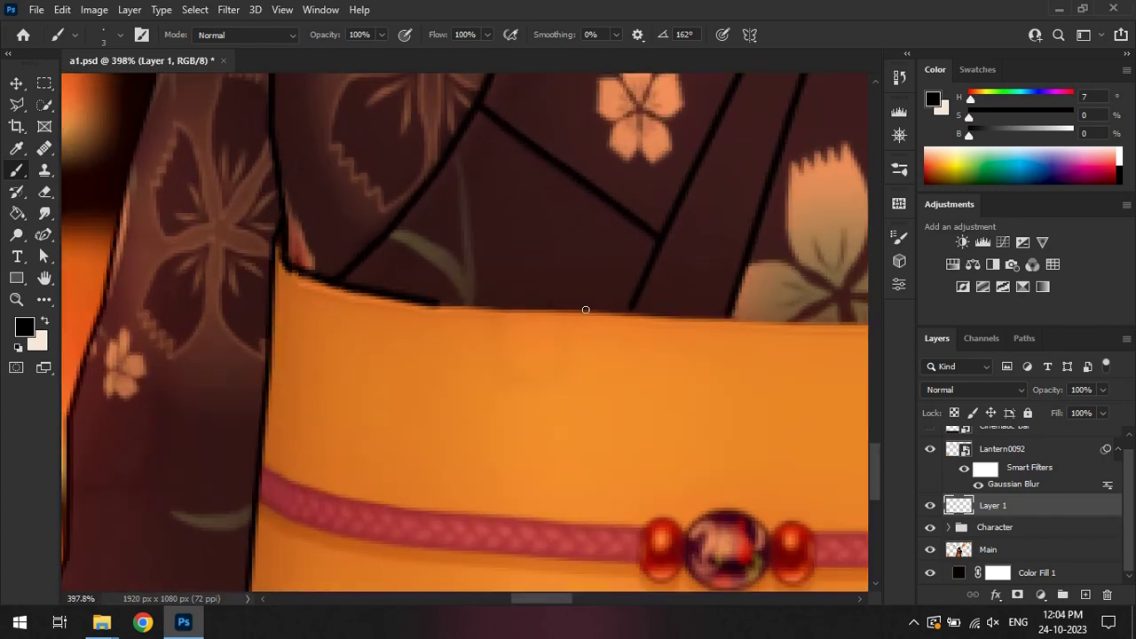
scroll(586, 310, "right", 5, "ctrl")
scroll(715, 298, "down", 5, "alt")
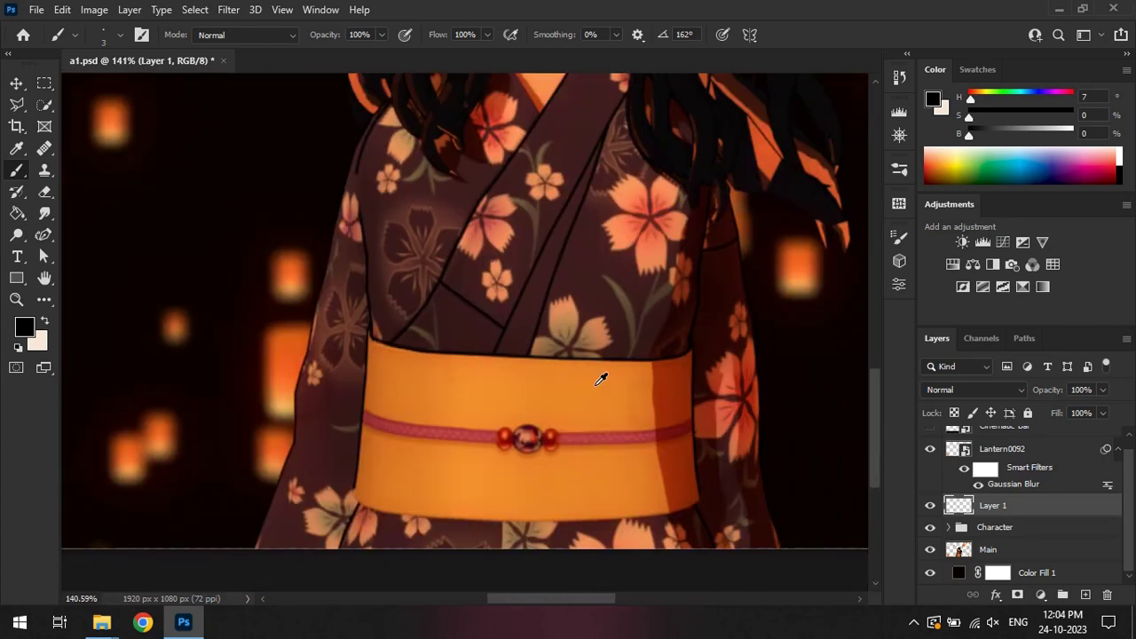
scroll(454, 265, "up", 5, "alt")
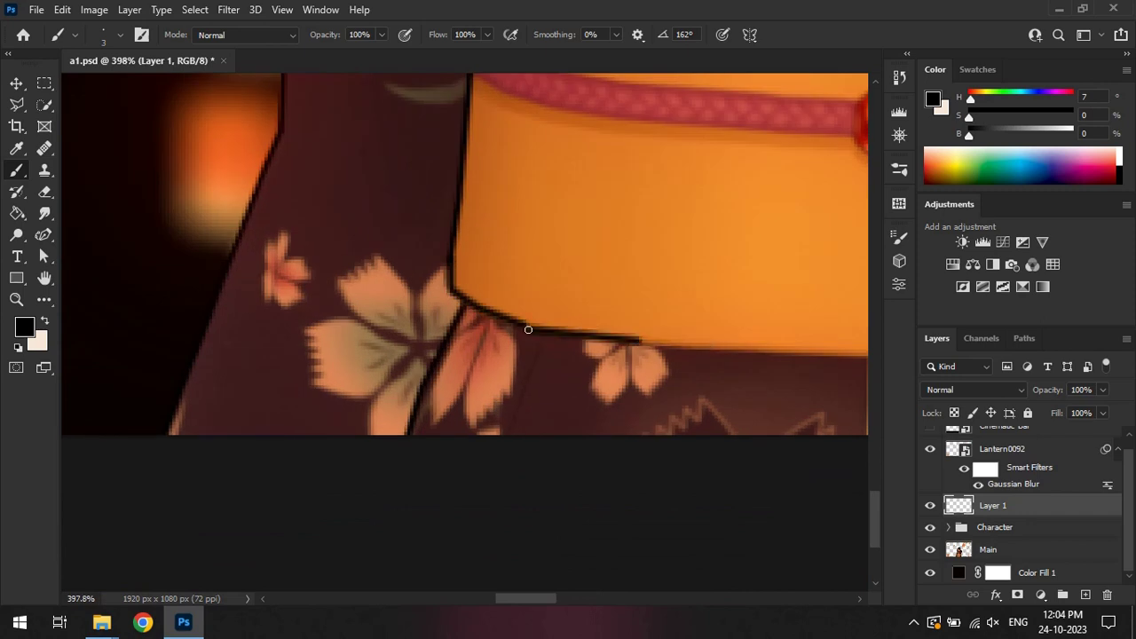
scroll(528, 329, "up", 1)
scroll(461, 335, "right", 3, "ctrl")
Step: Outline the obi's bottom edge, erasing stray line work with the Eraser
left_click(696, 385, "shift")
scroll(657, 399, "up", 1)
scroll(656, 399, "right", 4, "ctrl")
scroll(603, 426, "up", 1)
scroll(604, 425, "right", 3, "ctrl")
left_click(572, 437, "shift")
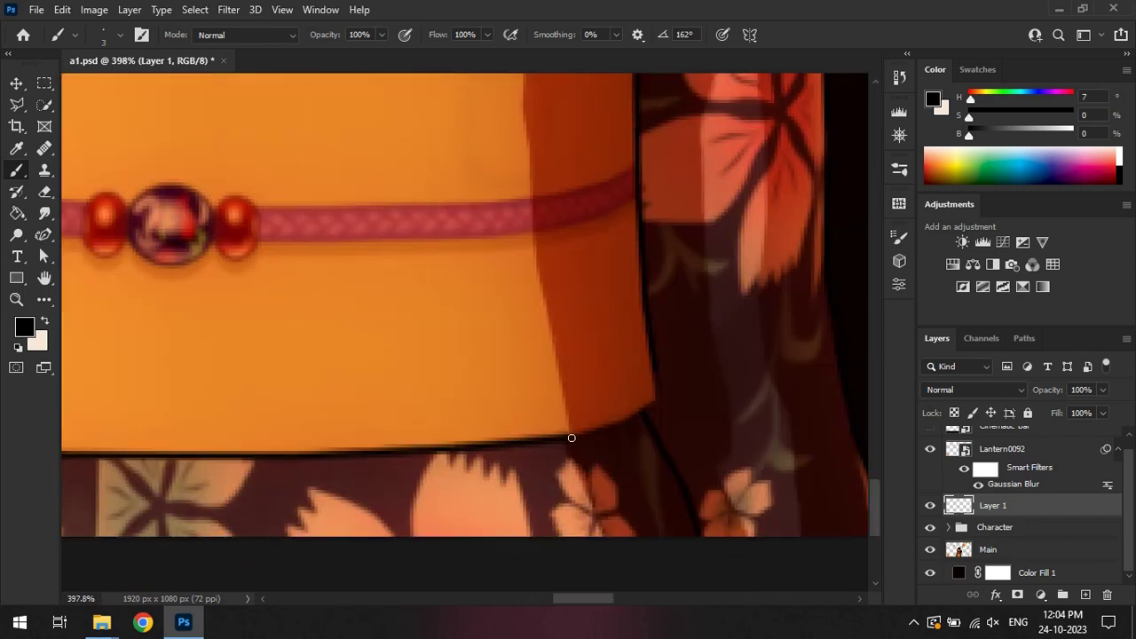
scroll(656, 379, "down", 4, "alt")
scroll(317, 261, "up", 3)
key("e")
scroll(342, 337, "up", 1)
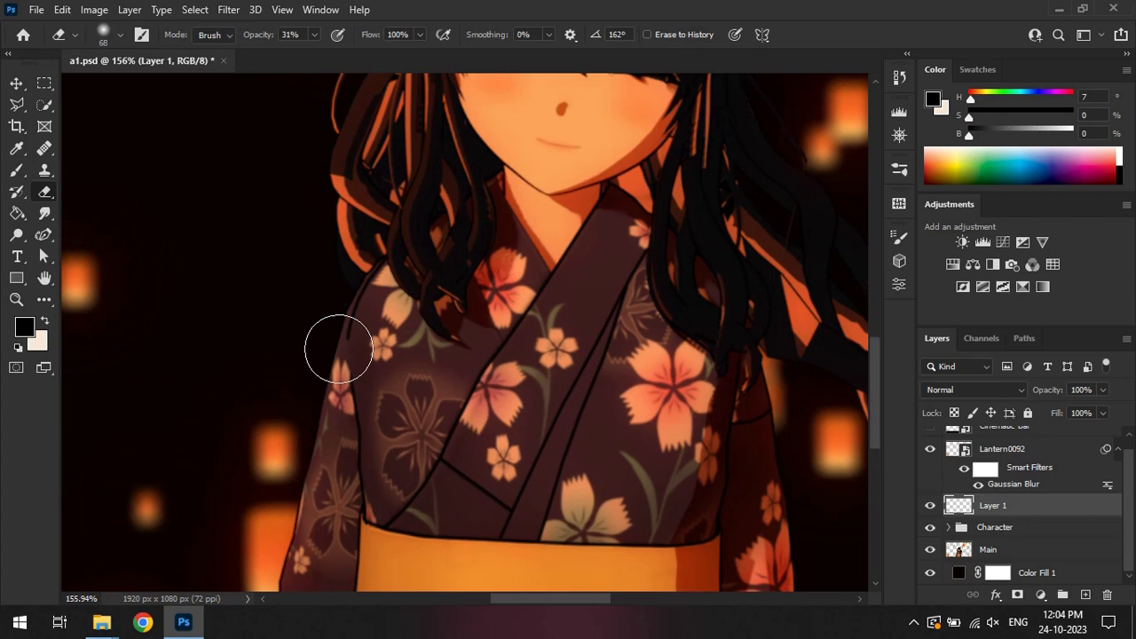
scroll(358, 331, "up", 4, "alt")
scroll(369, 326, "down", 5, "alt")
scroll(710, 319, "up", 3, "alt")
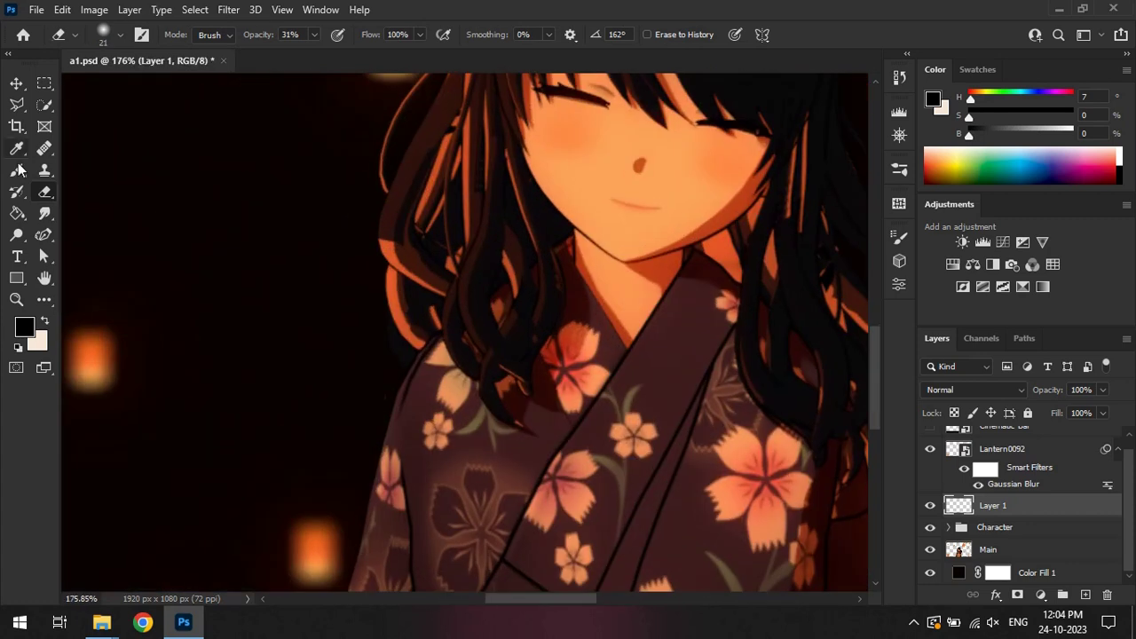
scroll(514, 230, "up", 2, "alt")
key("b")
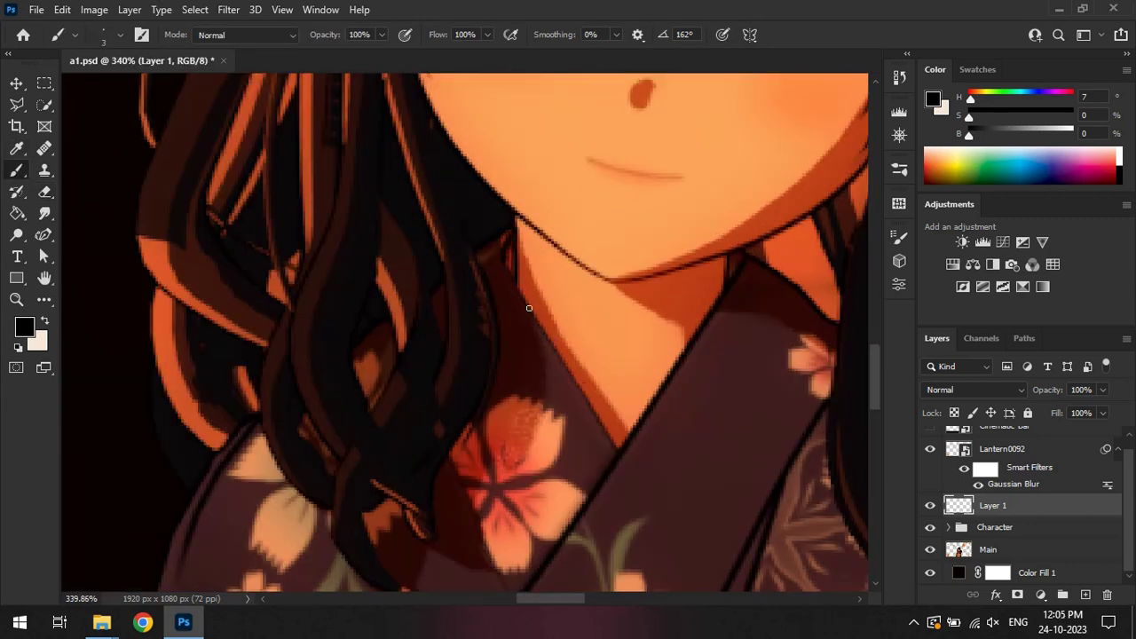
scroll(568, 444, "down", 1, "alt")
scroll(511, 537, "down", 4, "alt")
scroll(444, 488, "up", 1, "alt")
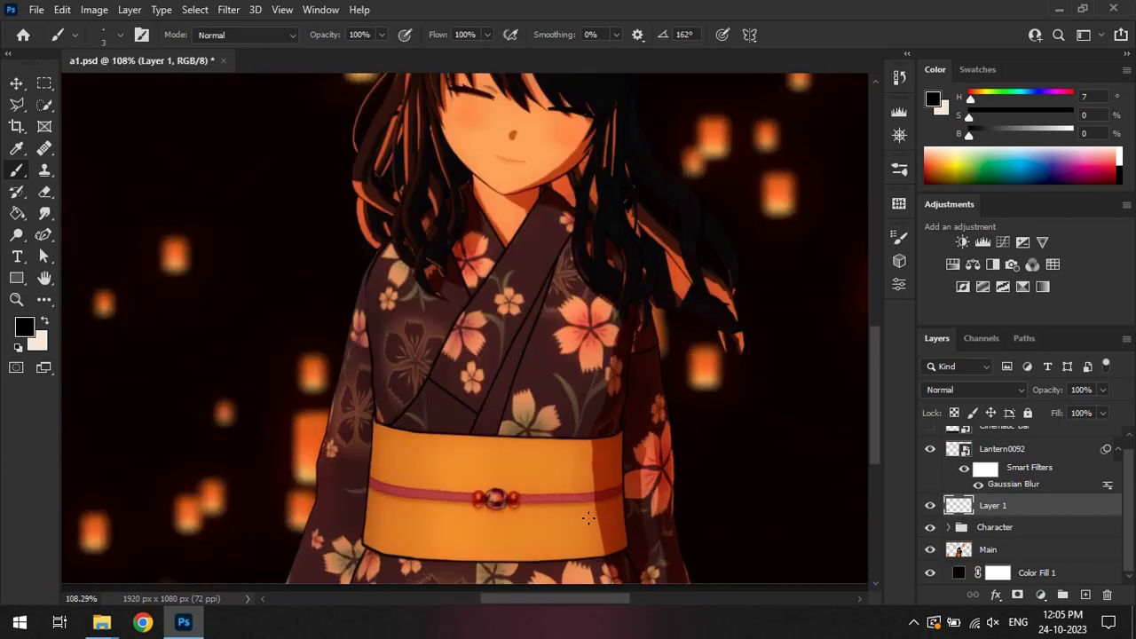
scroll(359, 434, "up", 4, "alt")
Step: Draw black lines along the obi cord and outline the red and large beads
left_click_drag(358, 434, 824, 389)
scroll(494, 471, "down", 2)
left_click_drag(355, 449, 582, 450)
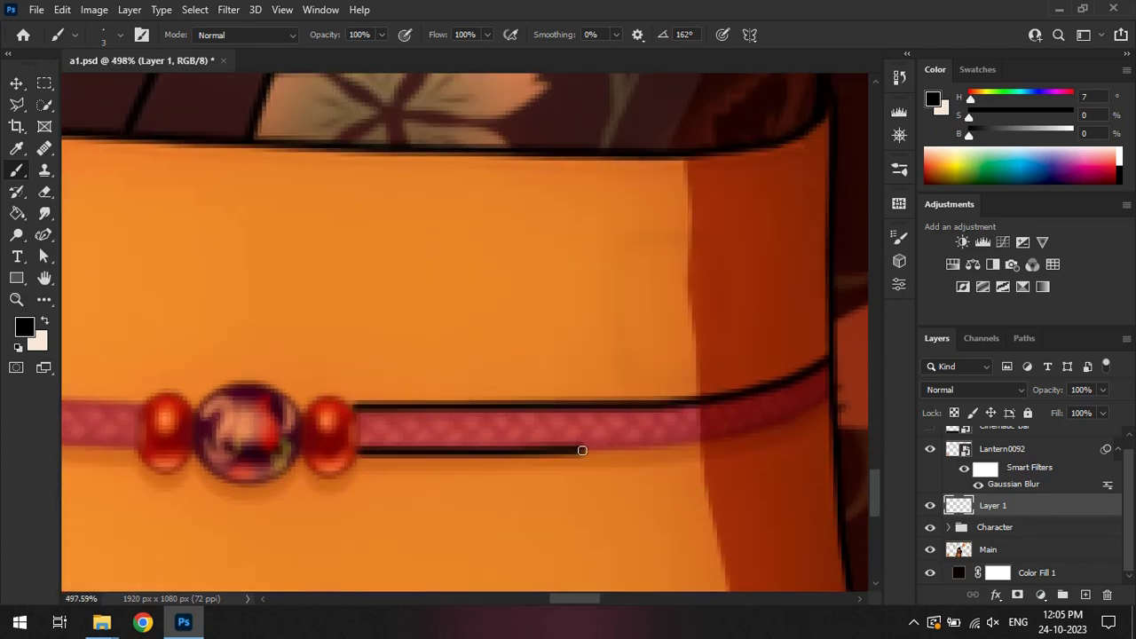
scroll(435, 436, "up", 2, "alt")
scroll(391, 426, "up", 1, "alt")
mouse_move(390, 315)
left_mouse_down()
mouse_move(352, 426)
mouse_move(456, 329)
mouse_move(273, 346)
mouse_move(418, 506)
mouse_move(479, 355)
mouse_move(347, 347)
left_mouse_up()
scroll(456, 329, "left", 2, "ctrl")
scroll(317, 426, "down", 1, "alt")
scroll(347, 347, "up", 1, "alt")
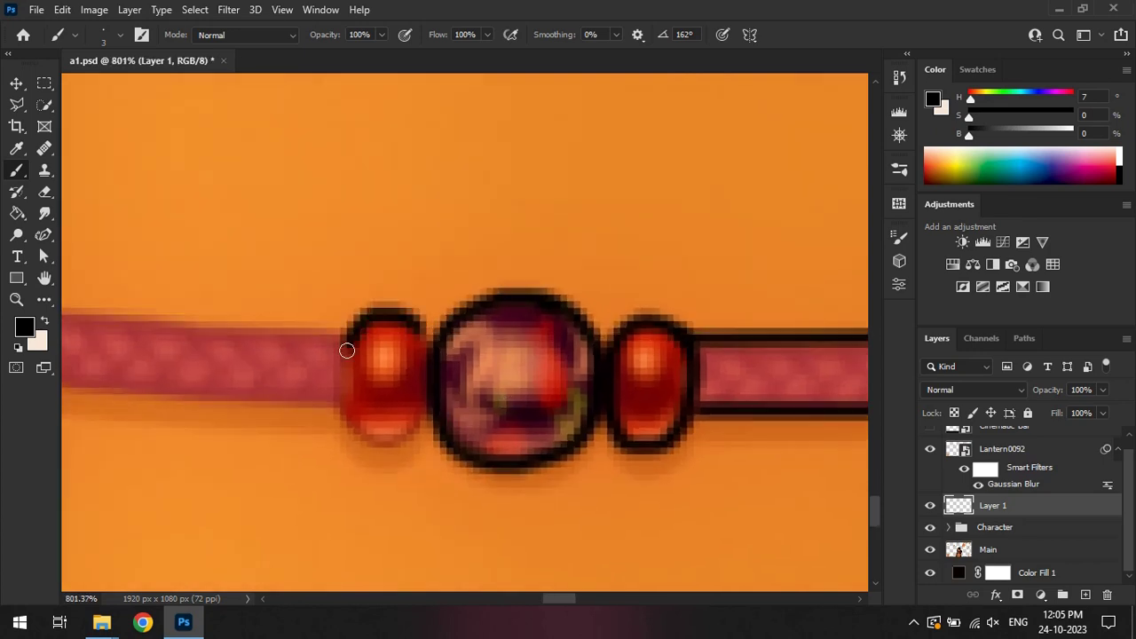
left_click_drag(404, 313, 335, 357)
scroll(368, 341, "down", 2, "alt")
scroll(247, 304, "left", 3, "ctrl")
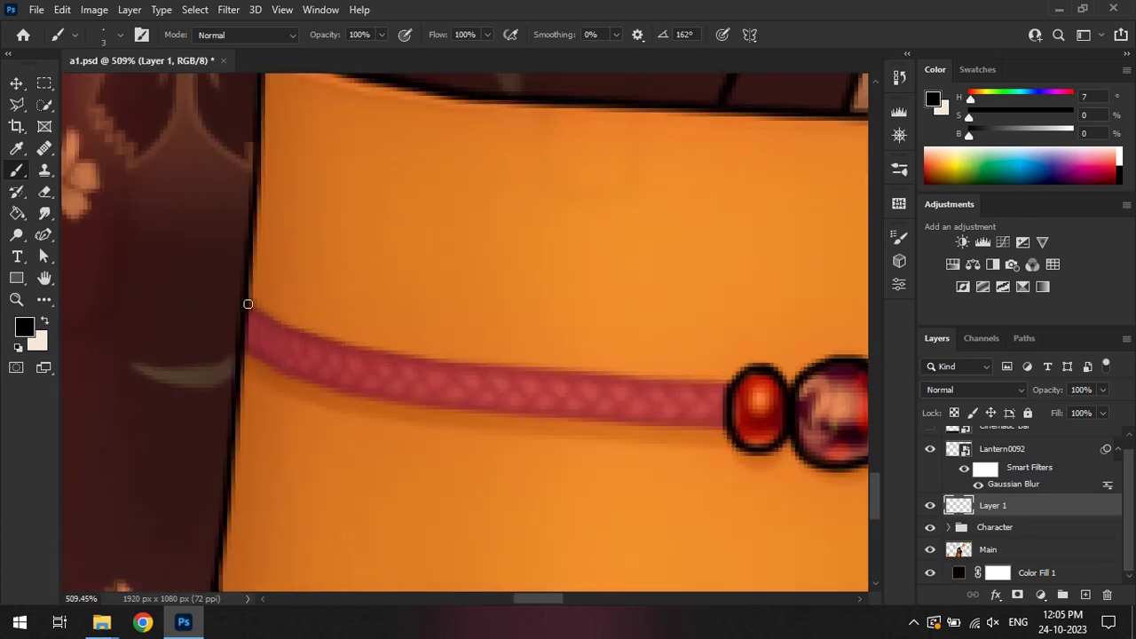
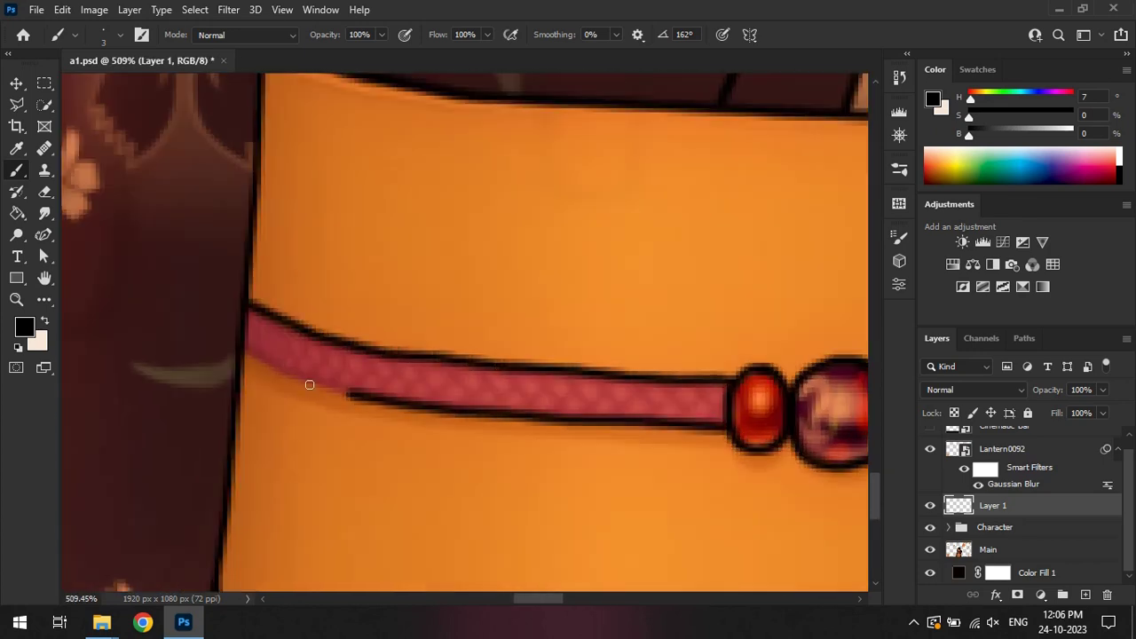
Step: Set the FaceBody0092 layer in the Character group to Soft Light blending
key("ctrl+0")
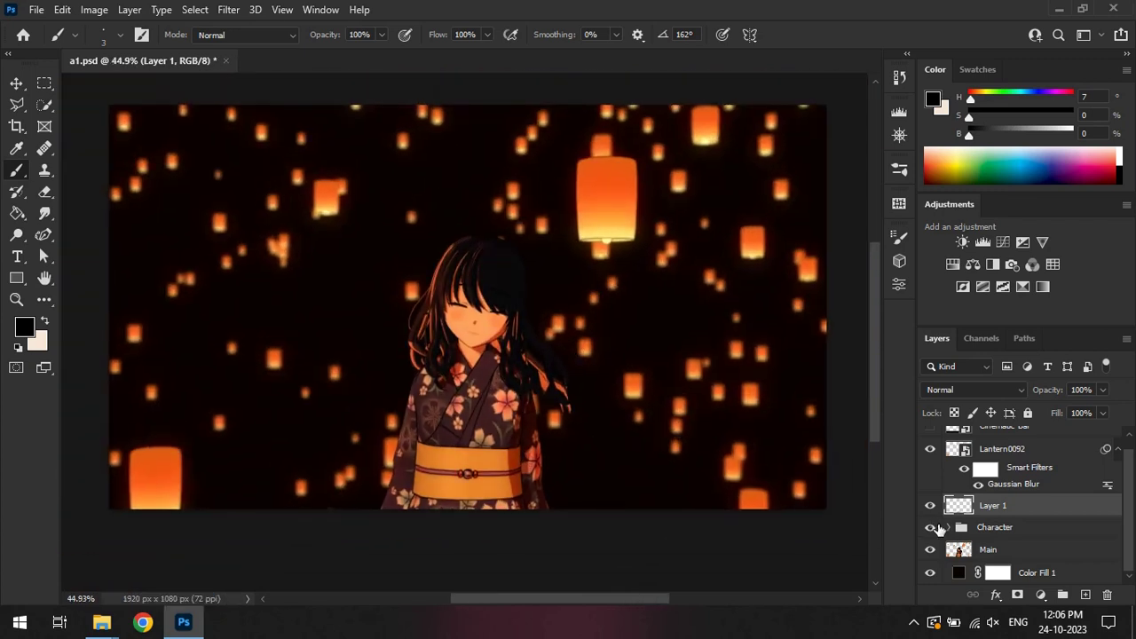
left_click(945, 527)
left_click(994, 525)
left_click(974, 389)
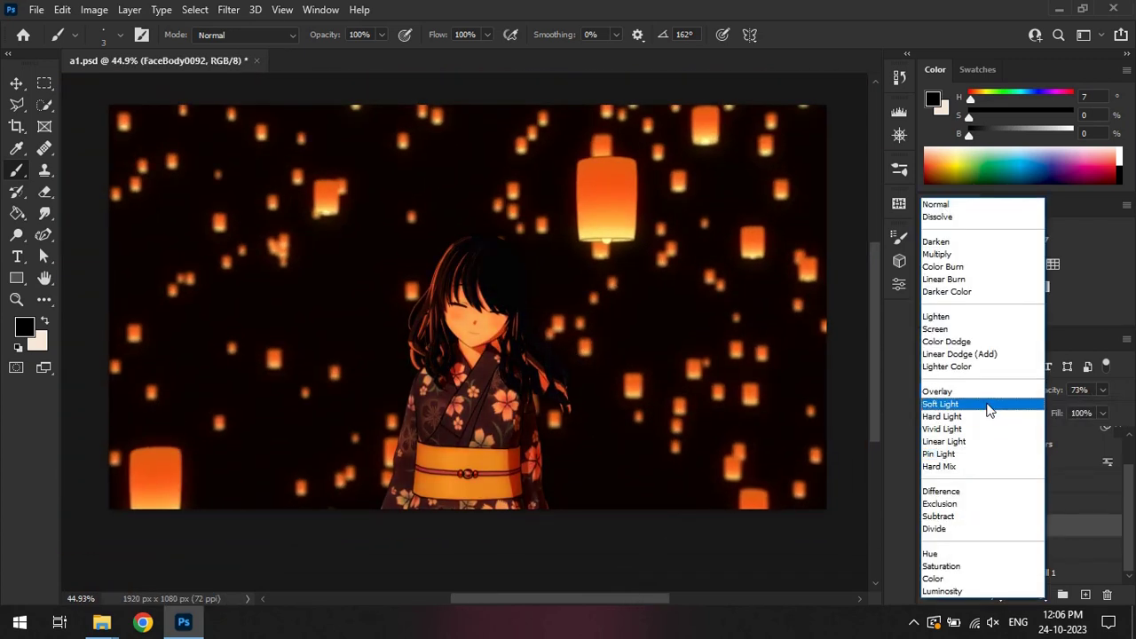
left_click(989, 404)
scroll(1075, 390, "down", 3)
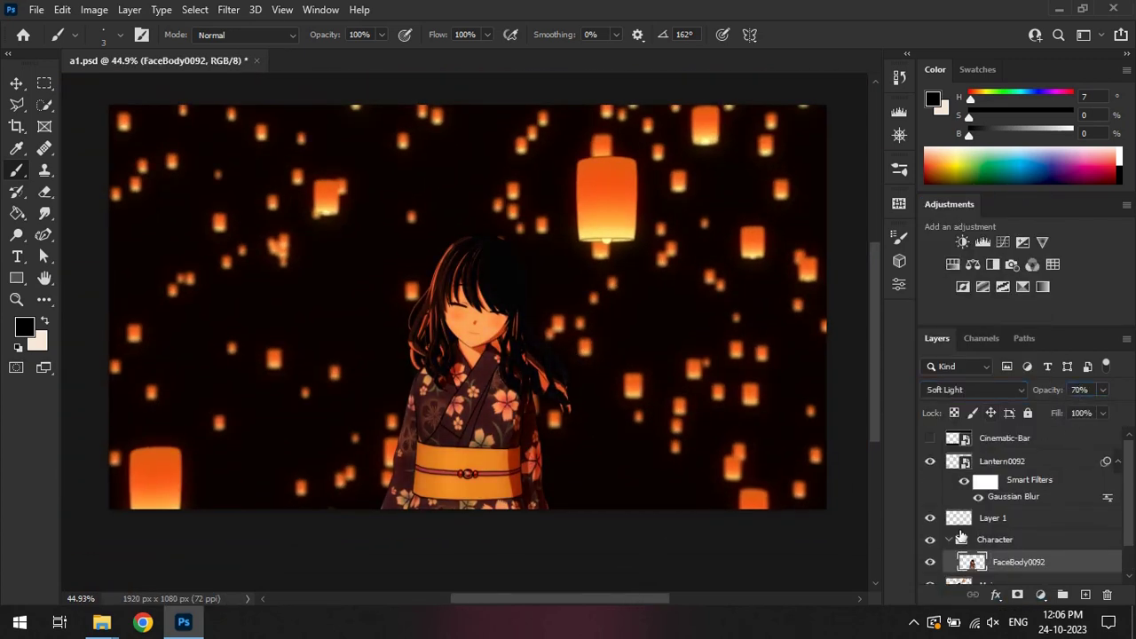
left_click(950, 538)
Step: Rename Layer 1 to Outline and place the Outline0092 render above it
left_click(1002, 461)
scroll(1061, 525, "down", 1)
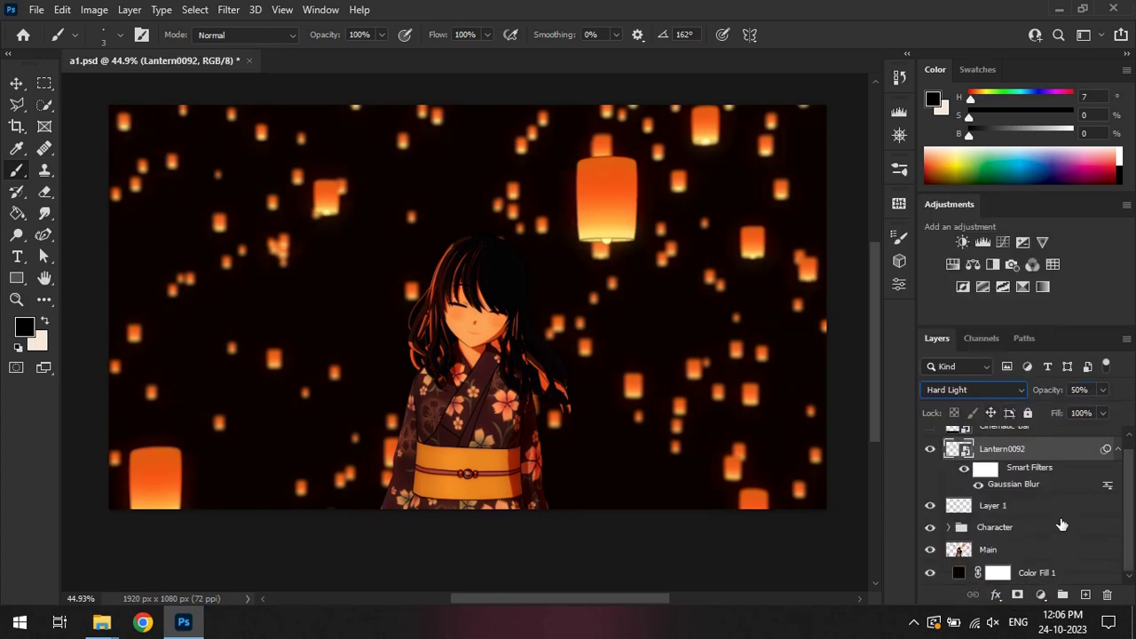
scroll(1061, 524, "up", 1)
double_click(994, 516)
left_click(101, 622)
left_click_drag(824, 249, 370, 409)
key("Return")
Step: Duplicate the Outline layer and align the Outline0092 line art on the character
left_click(965, 505)
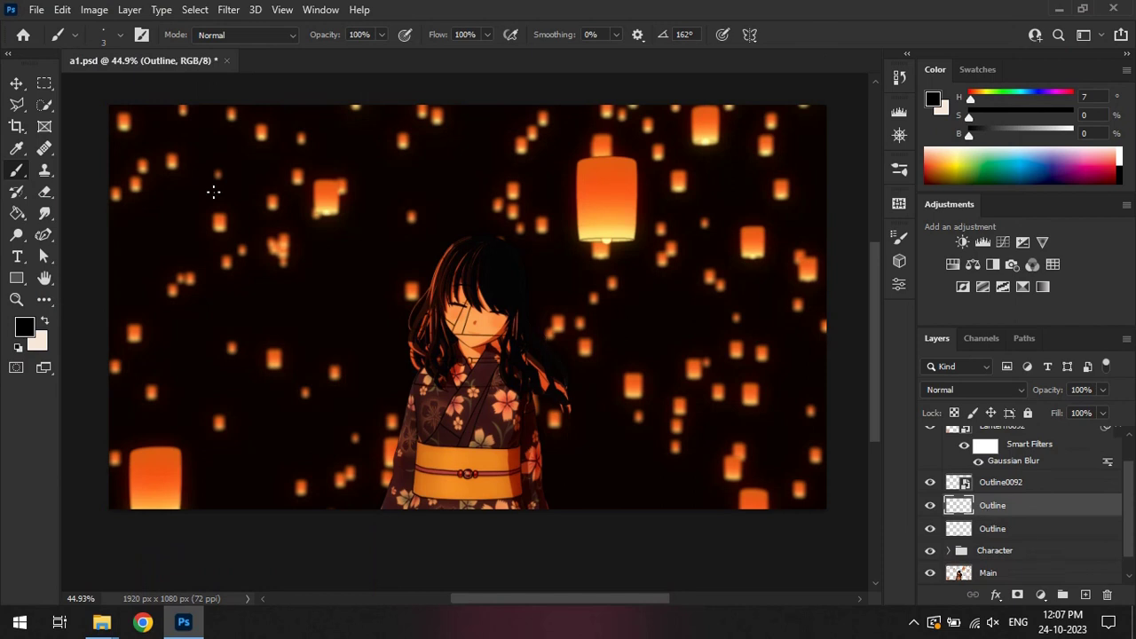
key("v")
key("ctrl+j")
left_click_drag(490, 333, 520, 431)
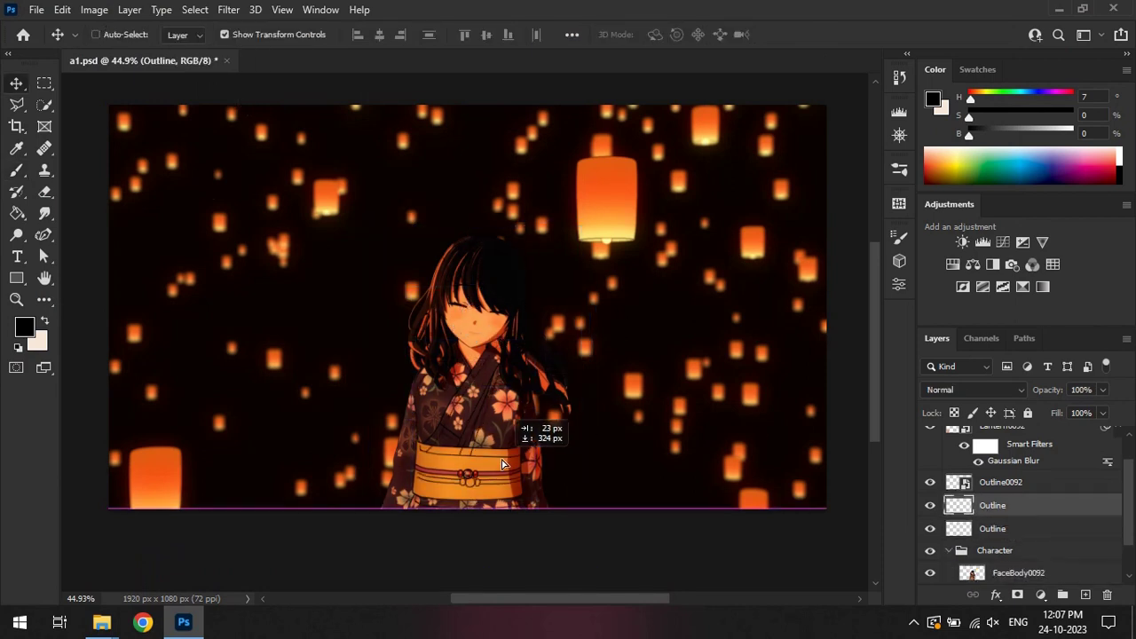
right_click(1003, 482)
left_click(1001, 459)
mouse_move(930, 482)
left_mouse_down()
mouse_move(933, 575)
mouse_move(930, 482)
left_mouse_up()
Step: Gaussian-blur the outline, keep it on Normal blending, and set 80% opacity
left_click(228, 9)
left_click(509, 302)
key("Return")
left_click(973, 390)
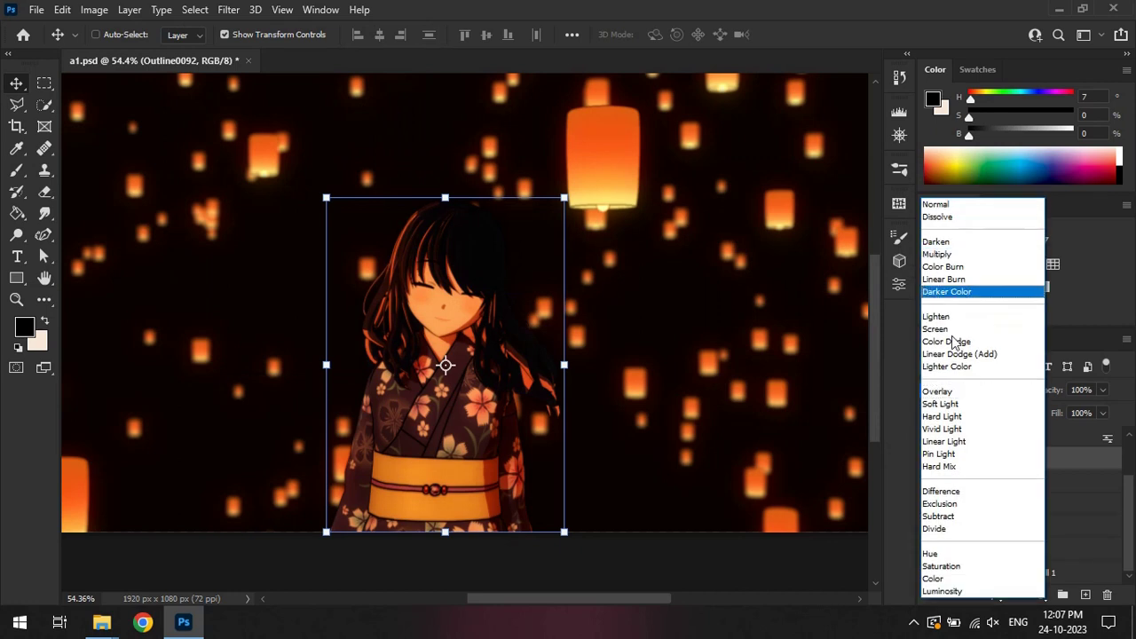
left_click(1067, 387)
key("alt+bracketleft")
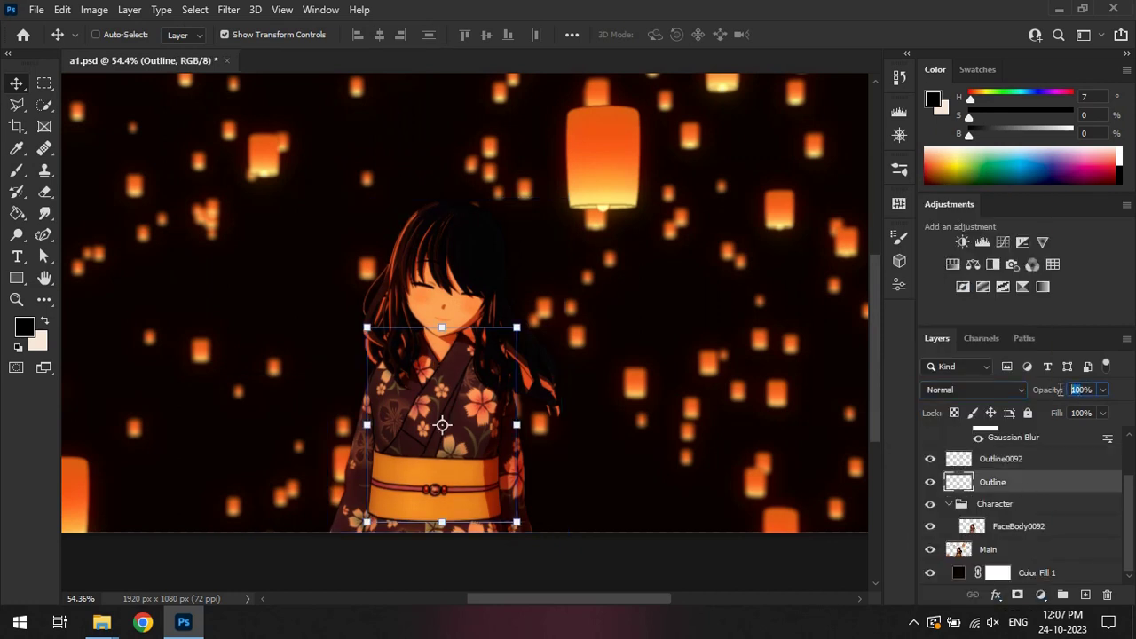
type("5080")
key("Return")
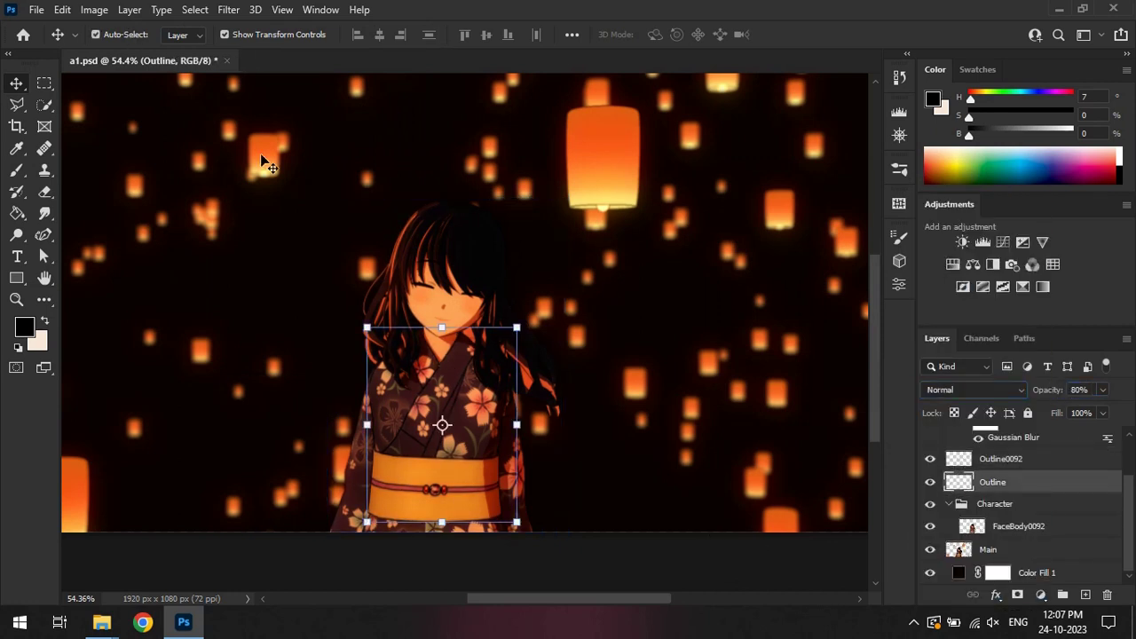
Step: Group the Outline and Outline0092 layers into a group named Outline
scroll(264, 162, "down", 3, "alt")
left_click(1000, 494, "shift")
right_click(1036, 494)
left_click(870, 114)
type("Outl")
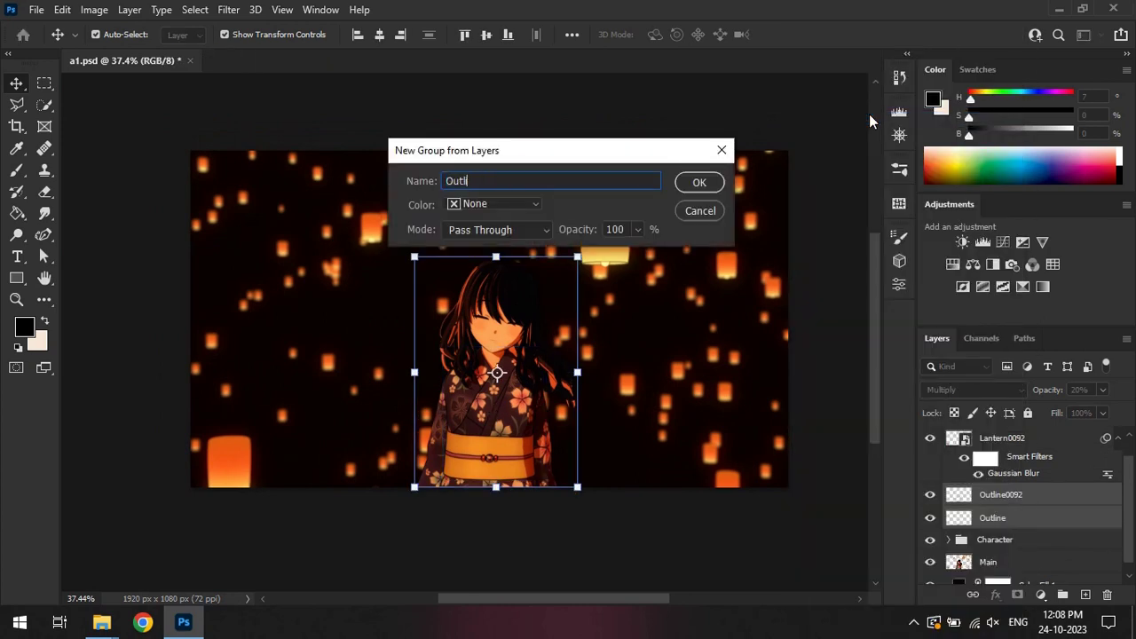
key("Return")
Step: Put Lantern0092 into a new group named Lantern Glow
right_click(1020, 461)
left_click(859, 77)
type("Lantern Glow")
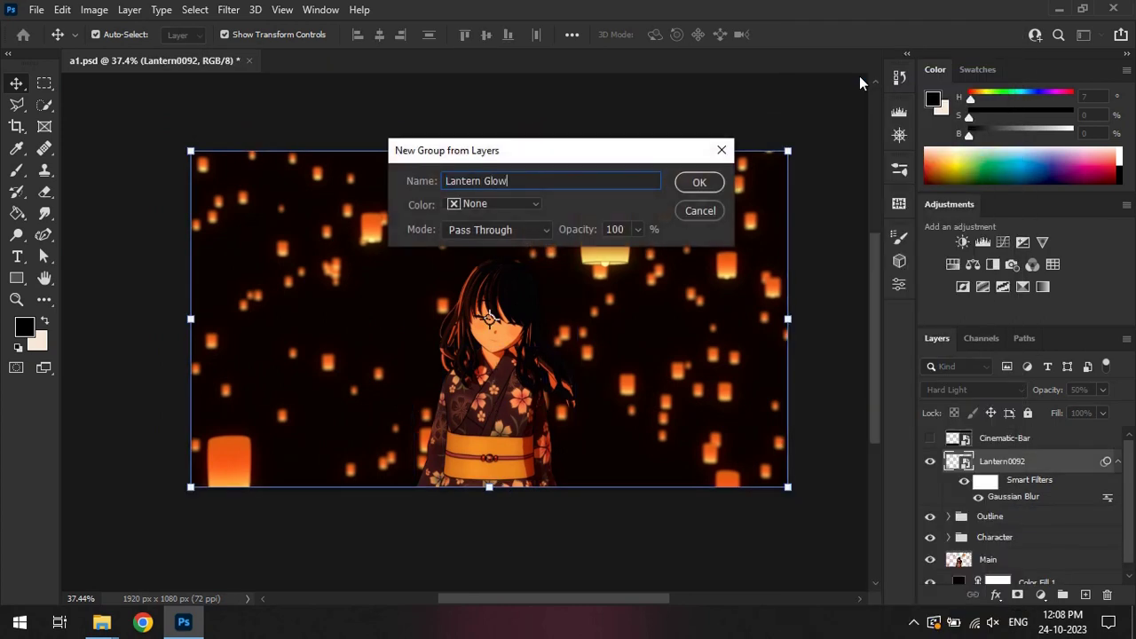
key("Return")
scroll(667, 329, "up", 1, "alt")
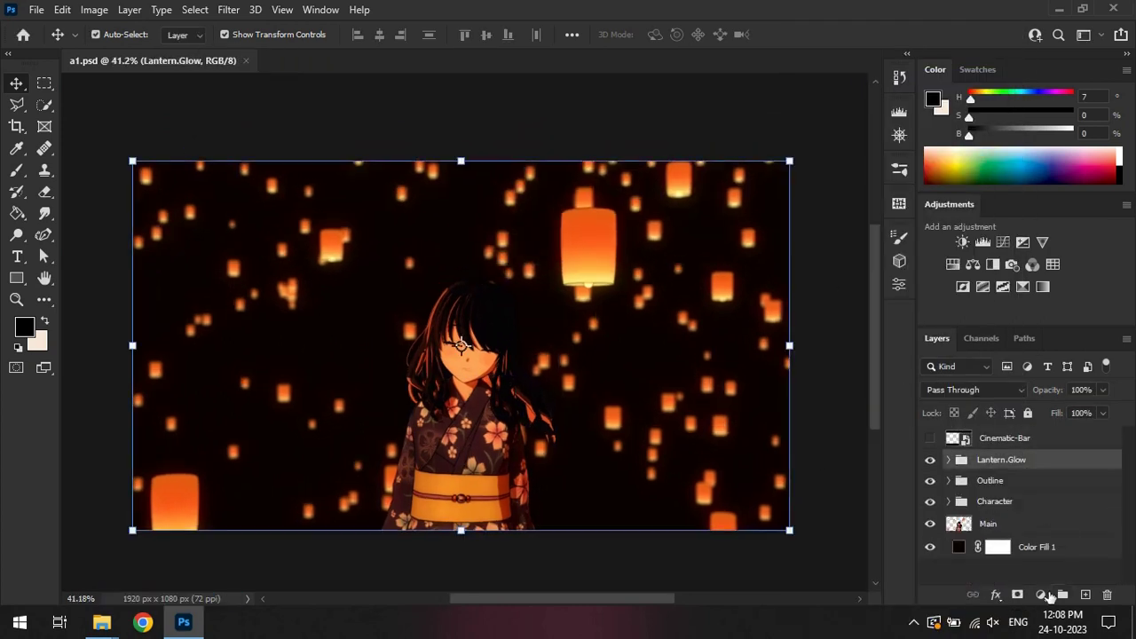
Step: Add a Color Lookup adjustment layer using the EdgyAmber.3DL look
left_click(1041, 594)
left_click(755, 219)
left_click(733, 310)
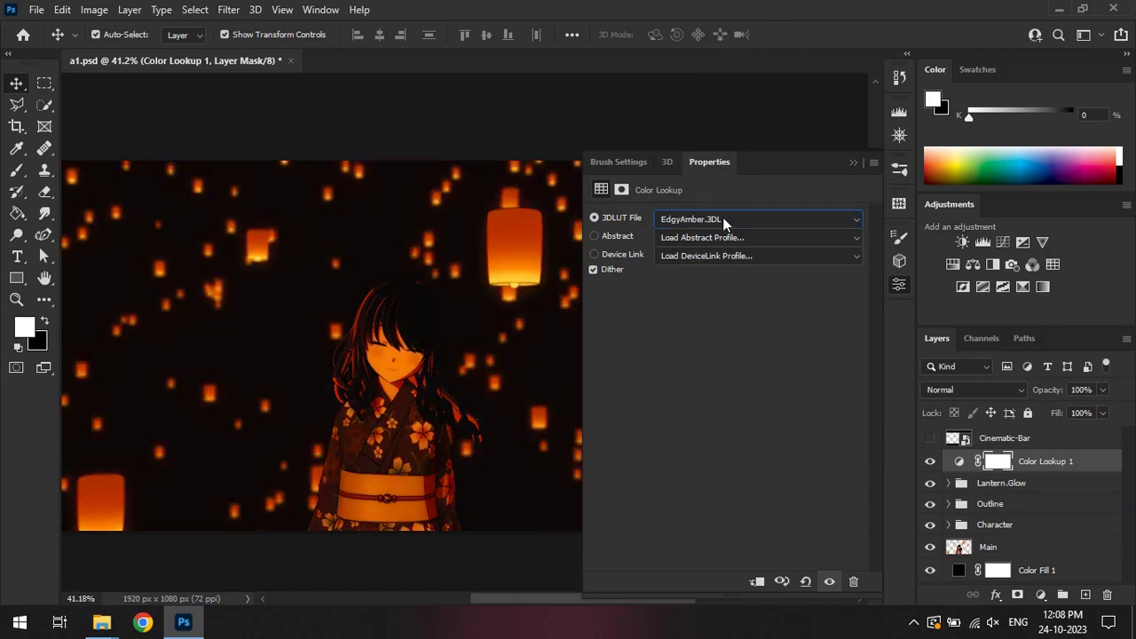
left_click(930, 460)
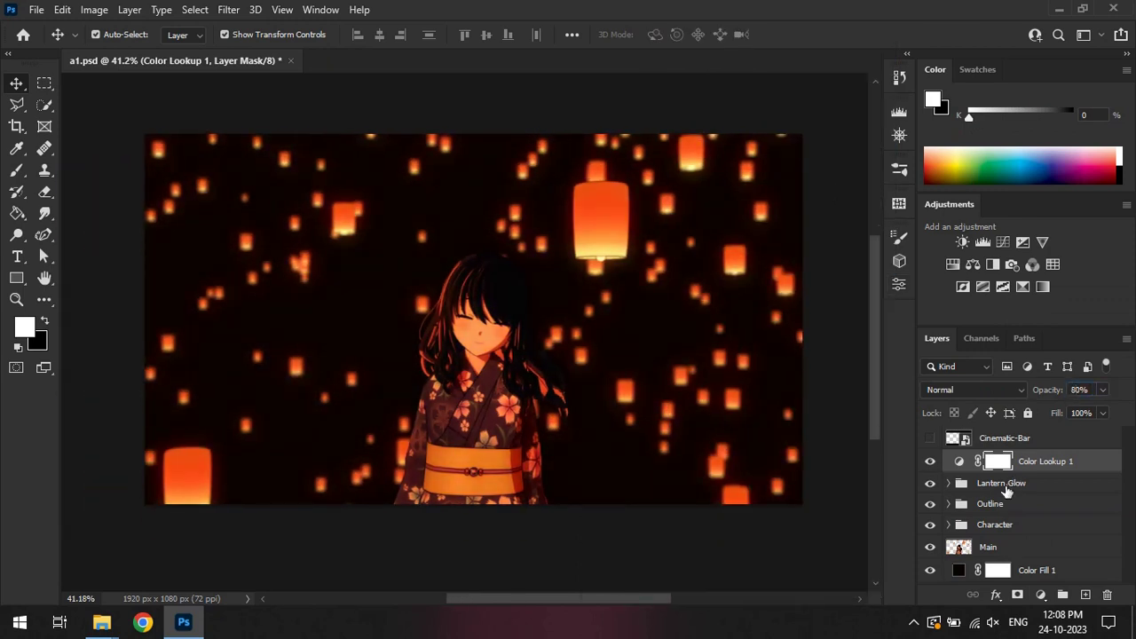
Step: Review the lantern's Gaussian Blur and keep FaceBody0092 on Soft Light
double_click(1038, 542)
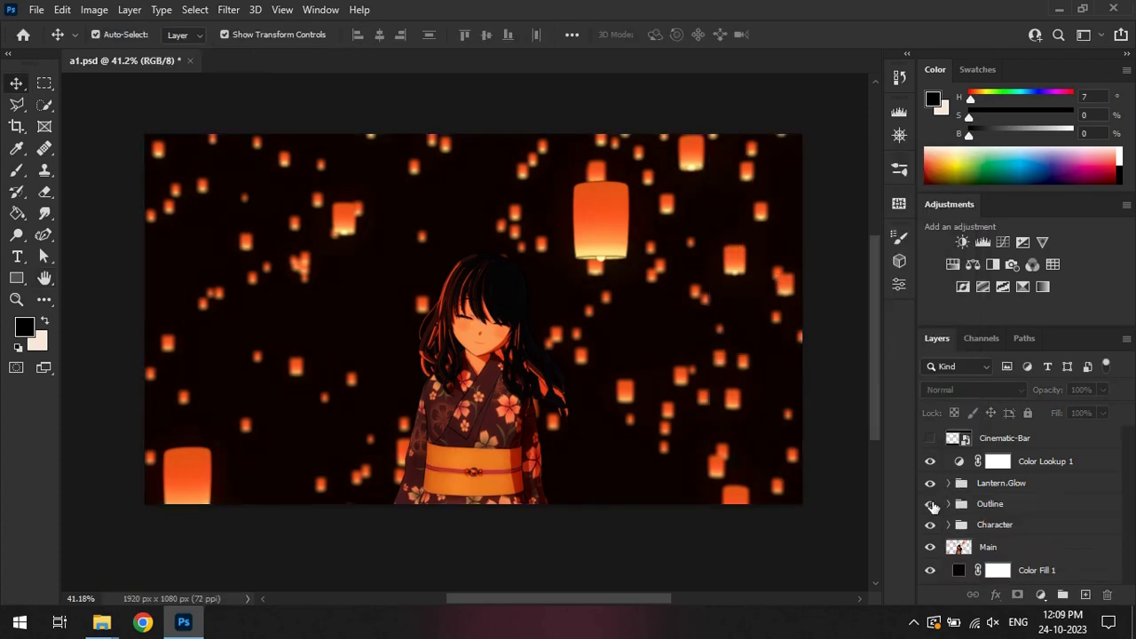
left_click(983, 548)
left_click(973, 390)
left_click(976, 408)
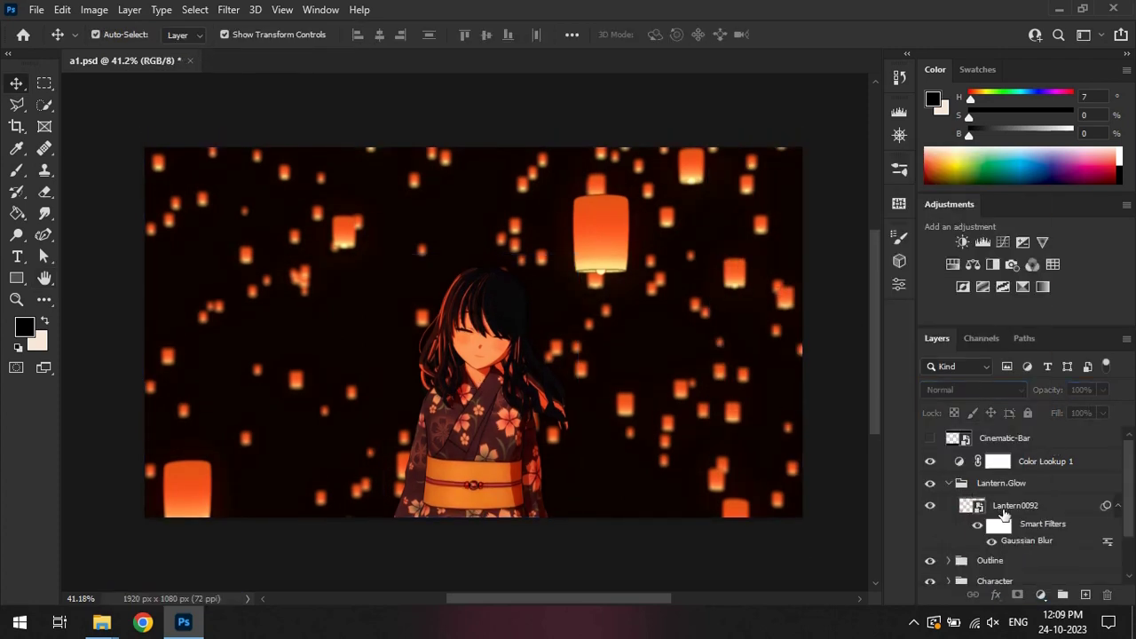
left_click(1003, 513)
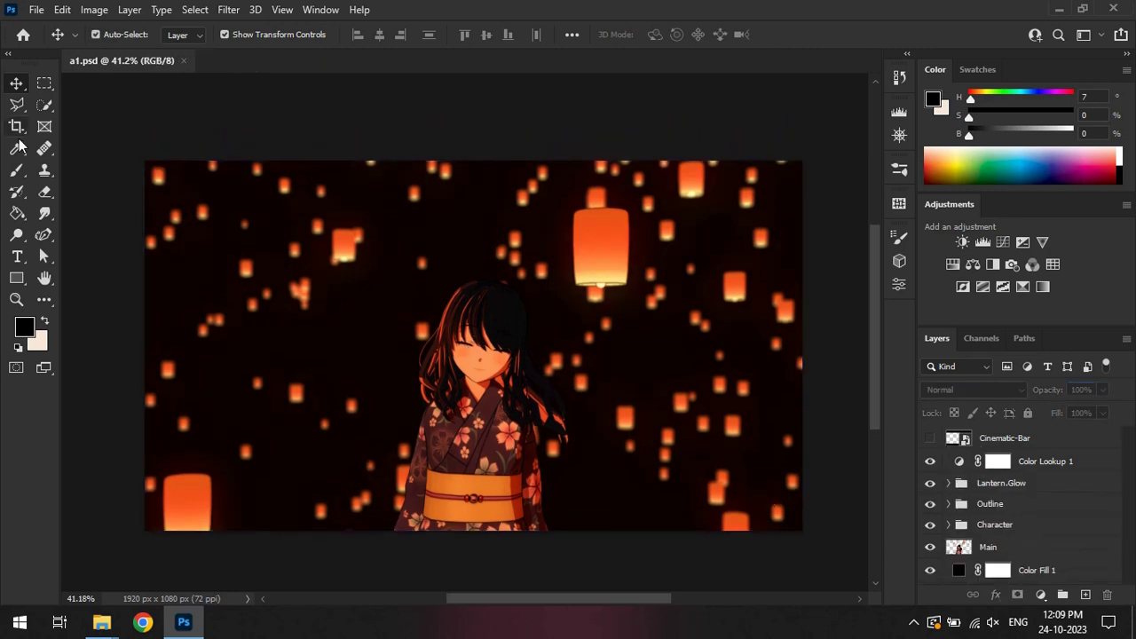
left_click(16, 171)
Step: Paint a broad soft glow on a new Hard Light layer at 20%, erase excess, save
key("ctrl+shift+alt+n")
right_click_drag(520, 327, 532, 327, "alt")
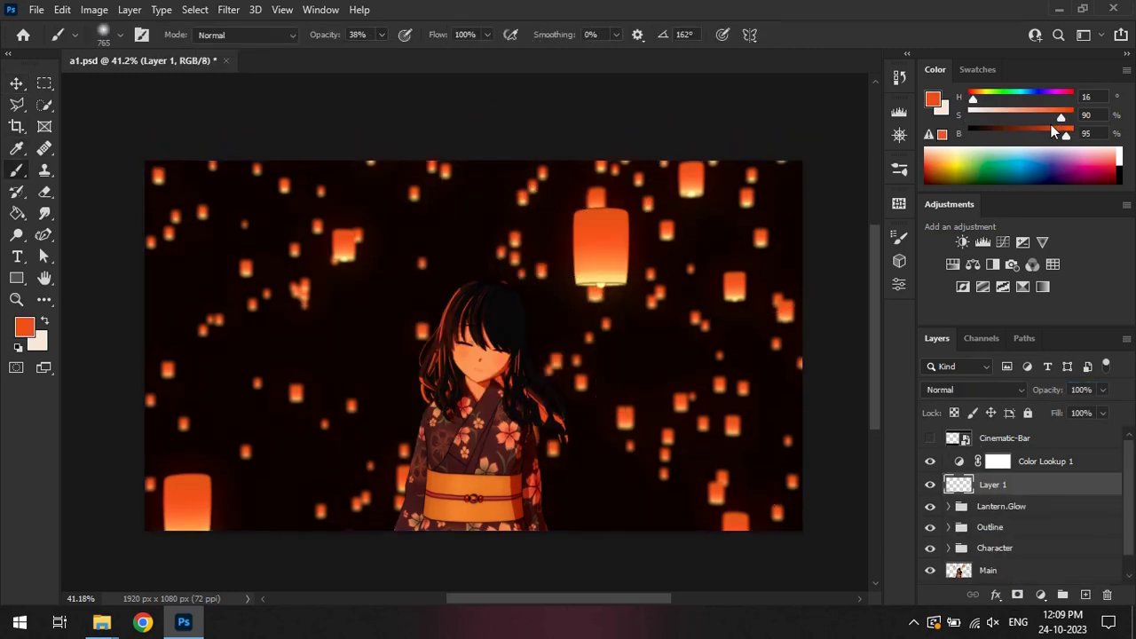
left_click(973, 390)
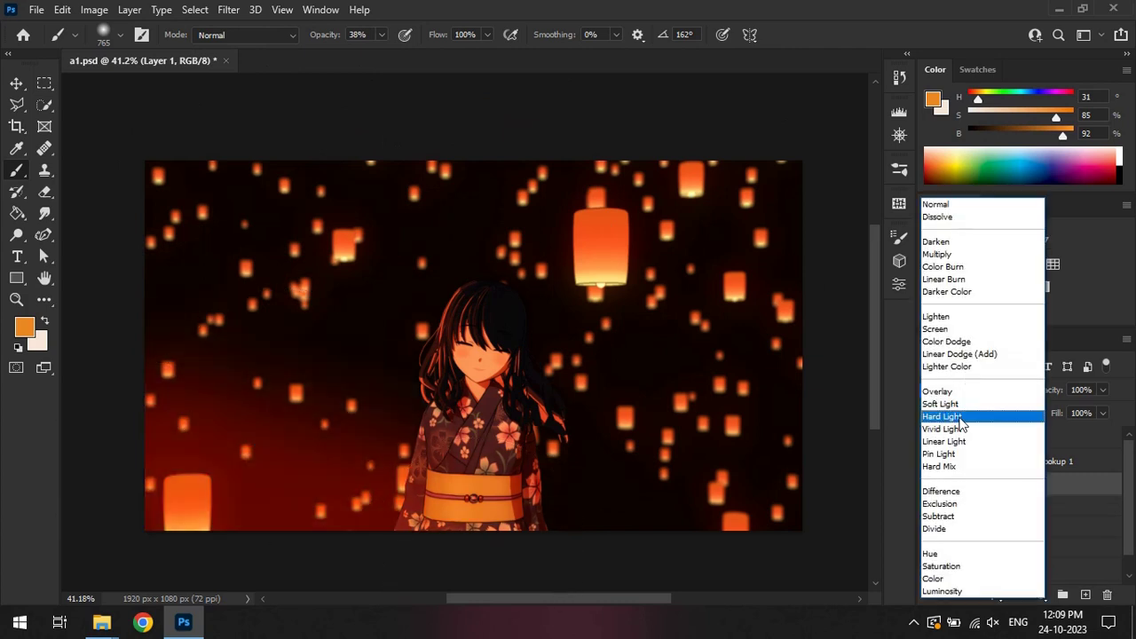
left_click(942, 416)
left_click(1078, 390)
type("20")
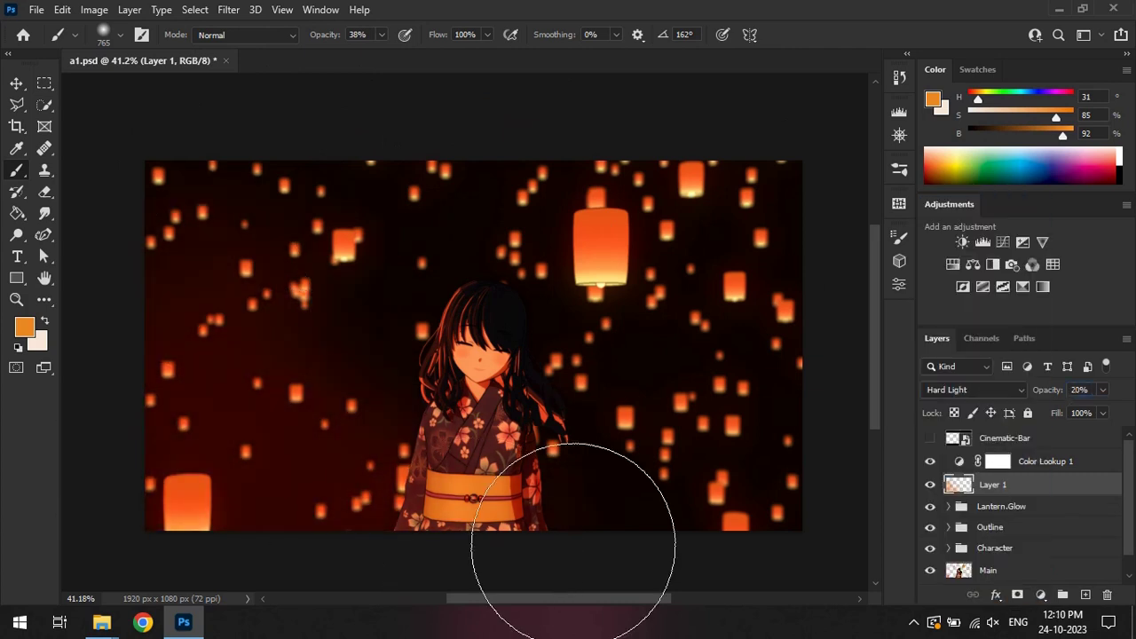
type("e")
right_click_drag(329, 203, 372, 203, "alt")
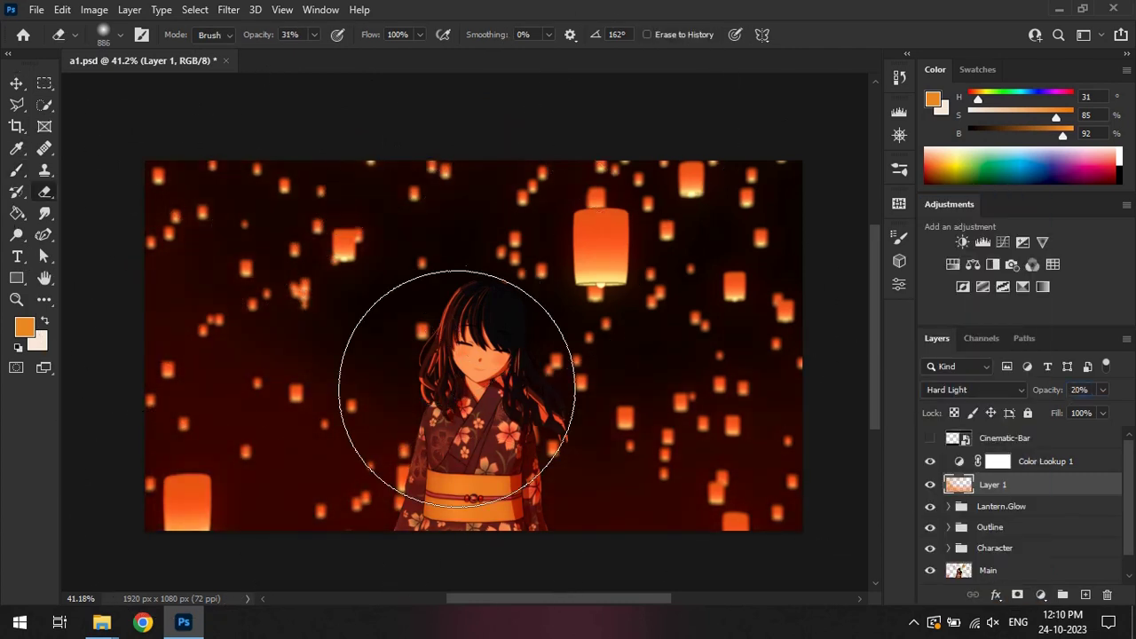
key("b")
key("ctrl+s")
Step: Try a faint teal tint layer below Character, then delete it
left_click(992, 550)
left_click(1029, 168)
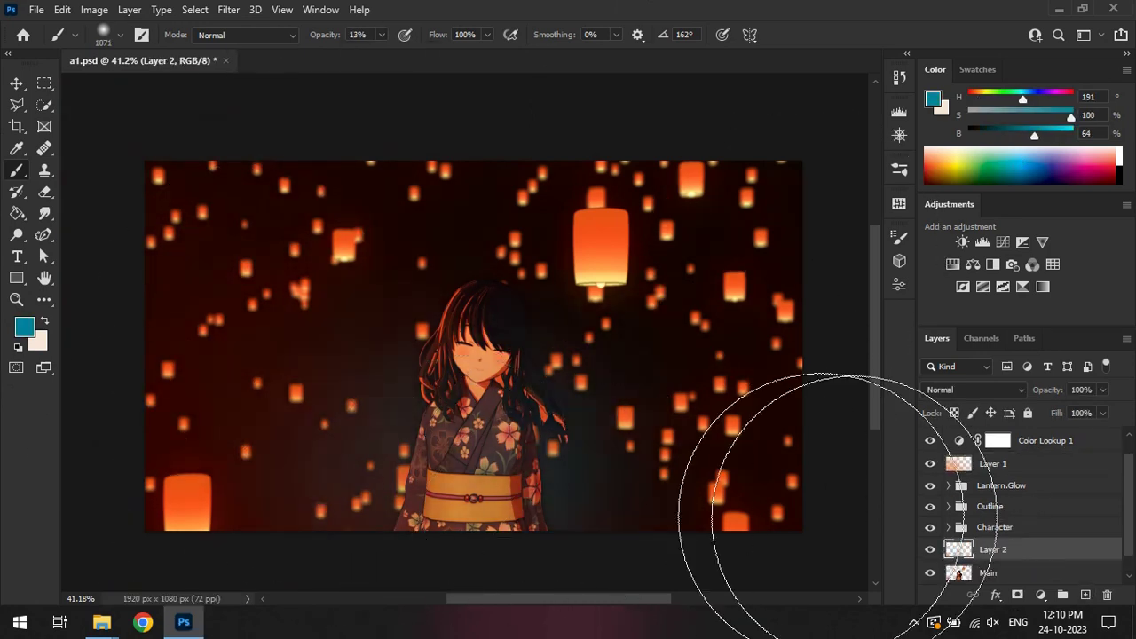
left_click(946, 527)
left_click(987, 504)
left_click(948, 480)
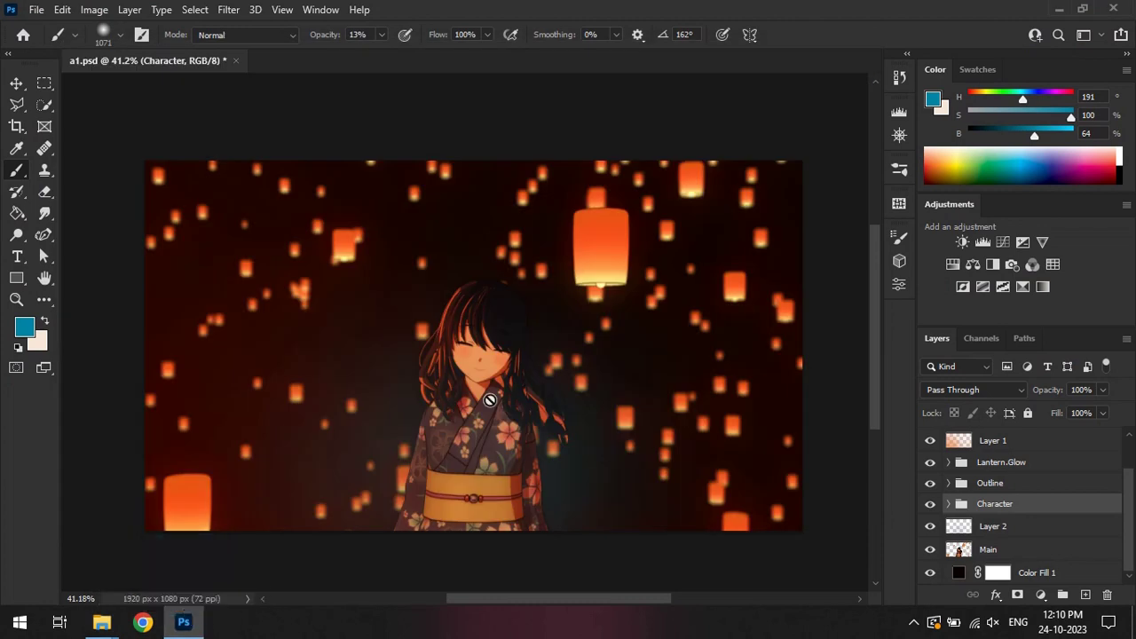
left_click(1003, 532)
key("Delete")
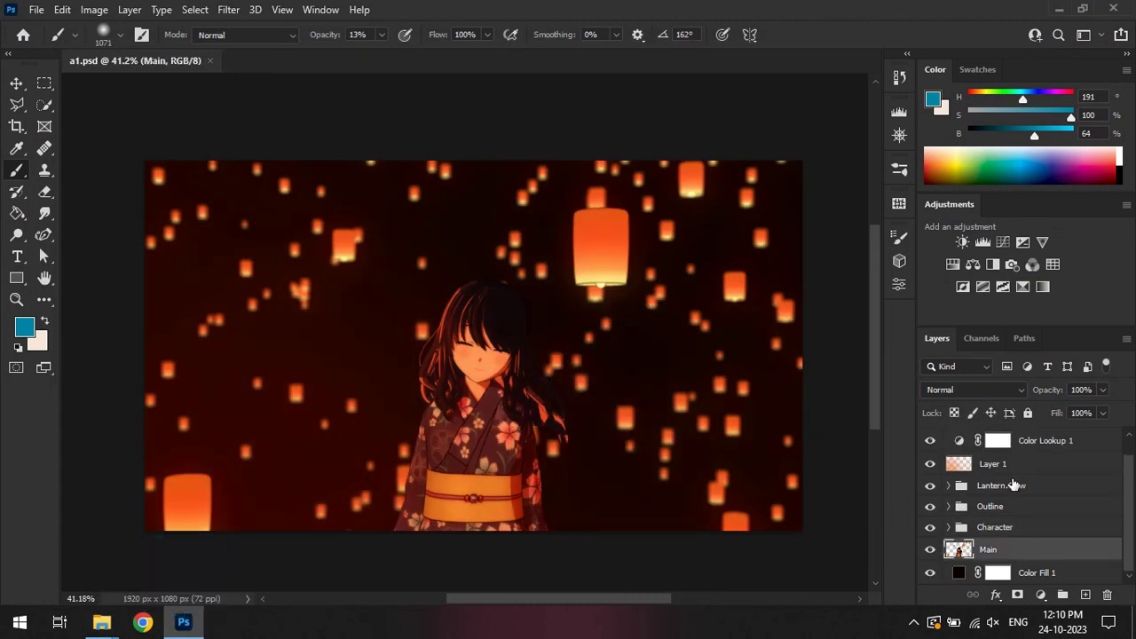
scroll(1014, 484, "up", 1)
Step: Match the glow's orange to the lanterns and keep Layer 1 at 20% opacity
left_click(994, 485)
left_click(949, 157)
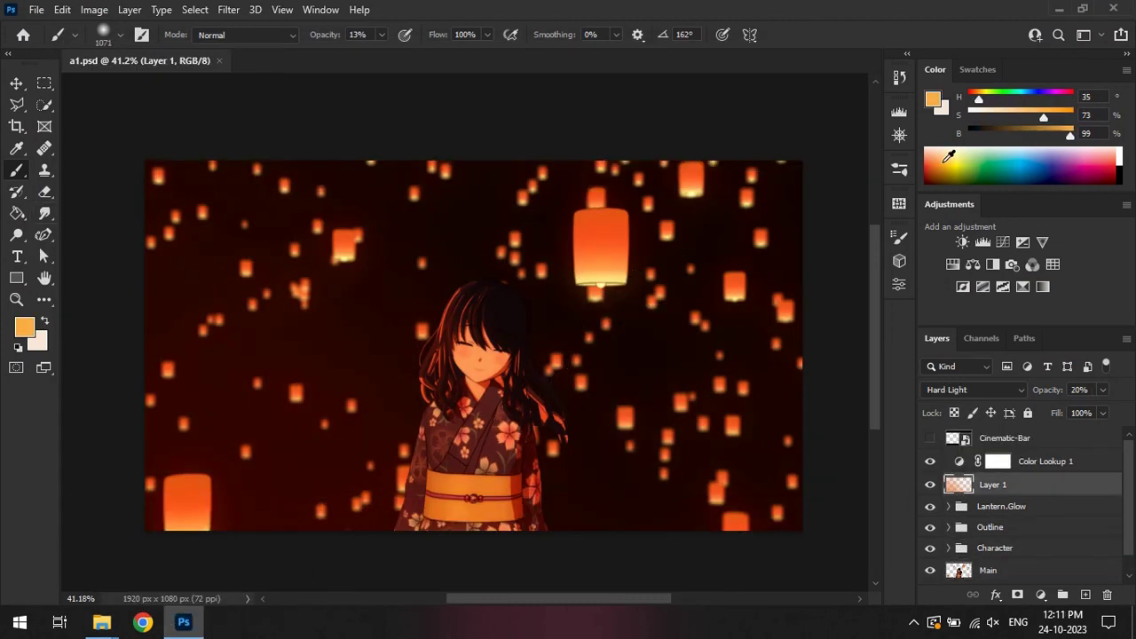
left_click(186, 497, "alt")
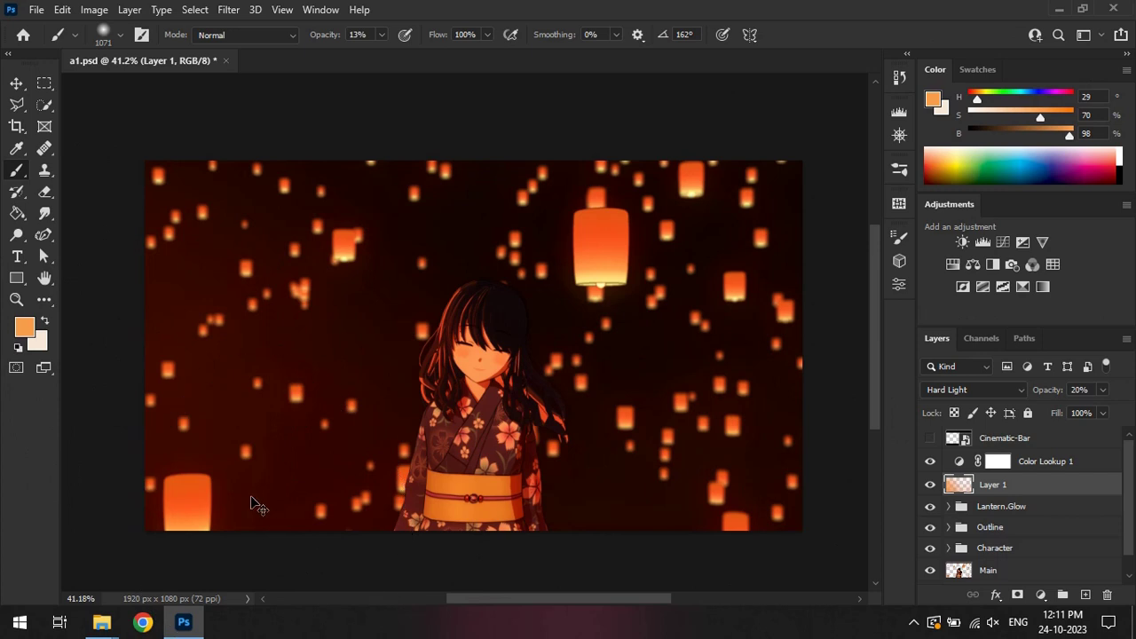
type("20")
key("Return")
key("ctrl+s")
Step: Raise the Lantern0092 layer in Lantern.Glow to 40% opacity
left_click(947, 506)
left_click(1014, 528)
left_click(1071, 389)
key("Return")
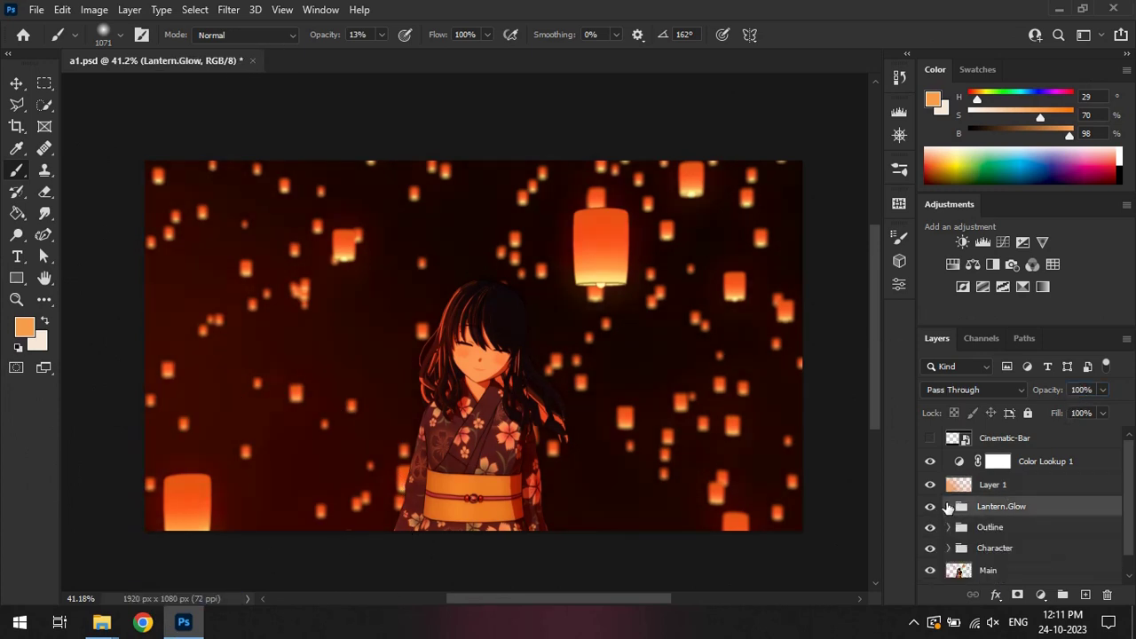
left_click(947, 506)
double_click(958, 572)
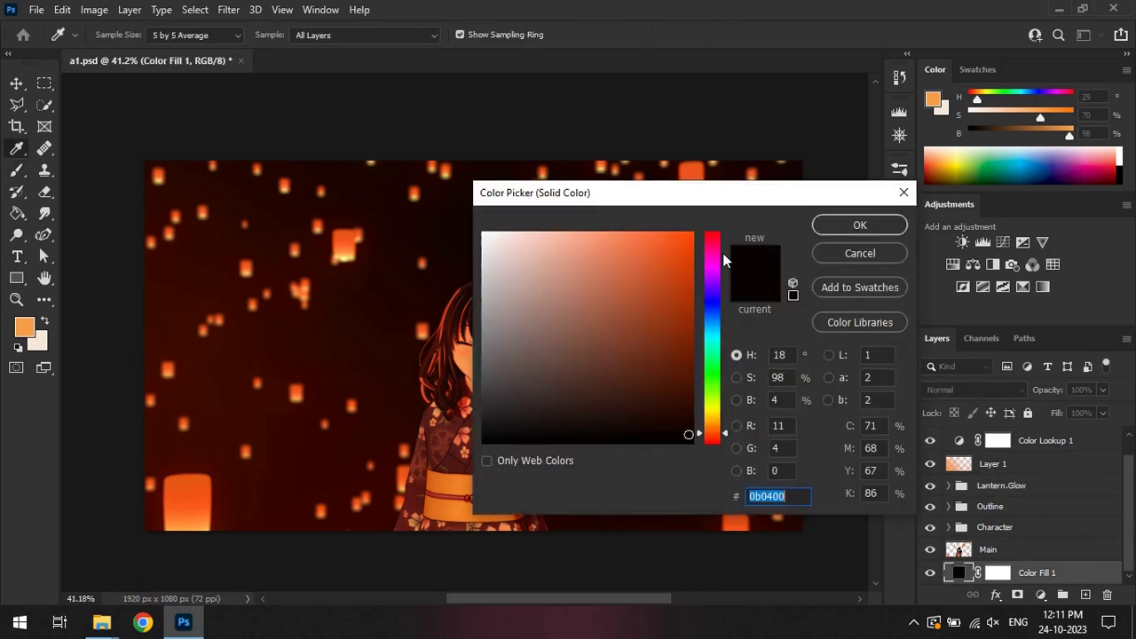
left_click_drag(533, 189, 766, 189)
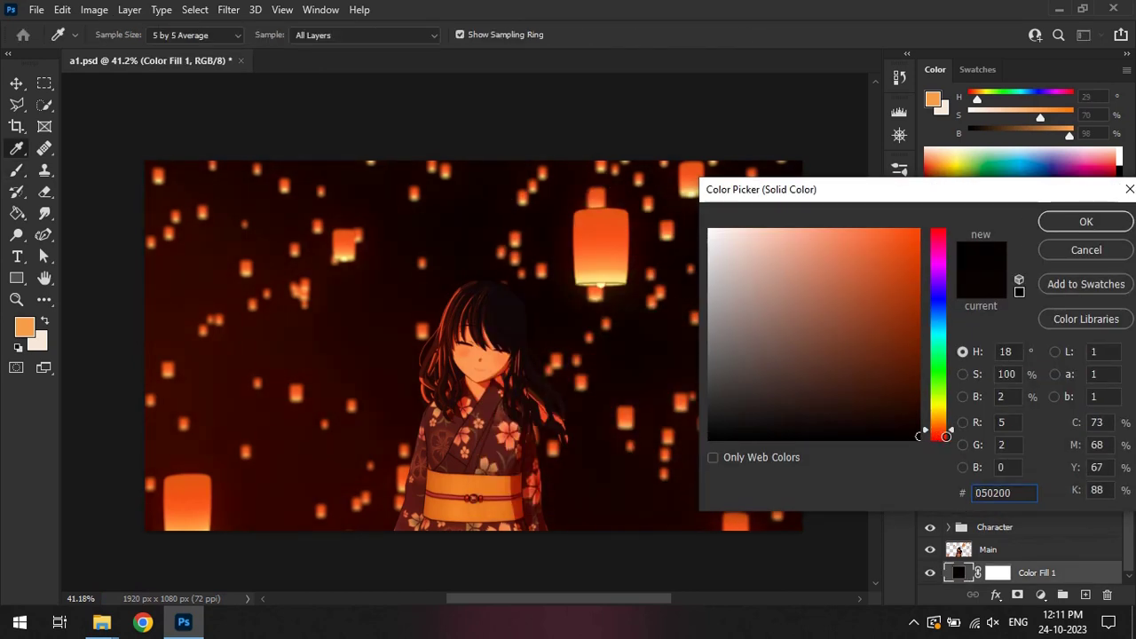
key("Escape")
key("b")
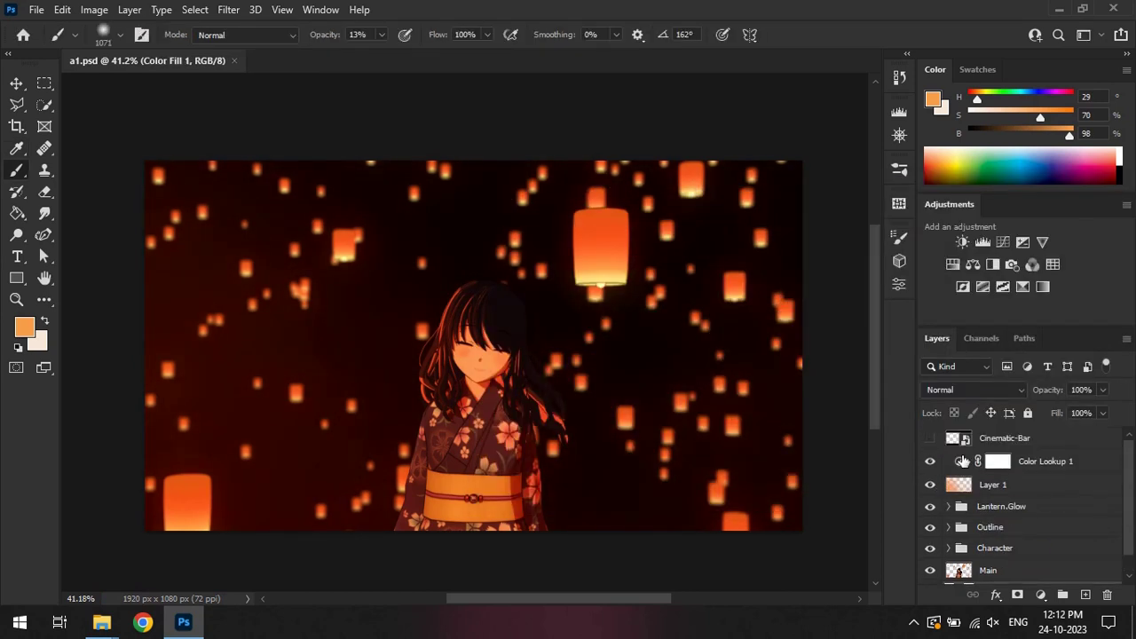
left_click(987, 549)
left_click(101, 621)
left_click_drag(420, 257, 896, 266)
left_click(823, 36)
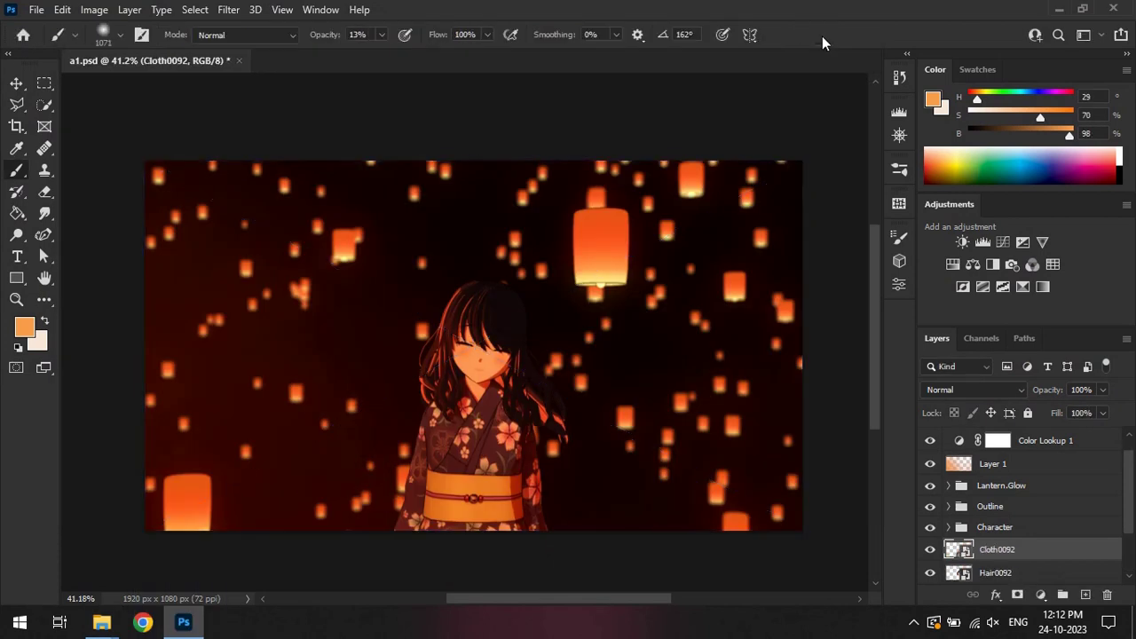
scroll(493, 368, "up", 3, "alt")
scroll(932, 479, "up", 3)
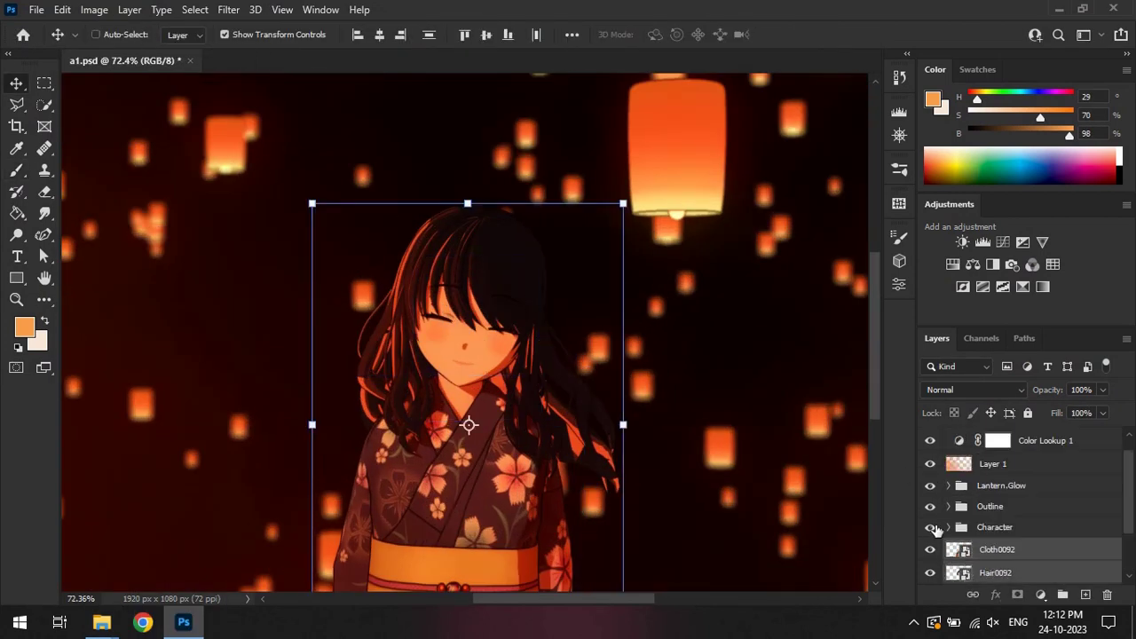
left_click_drag(930, 483, 930, 527)
scroll(976, 497, "down", 3)
left_click_drag(500, 284, 497, 244)
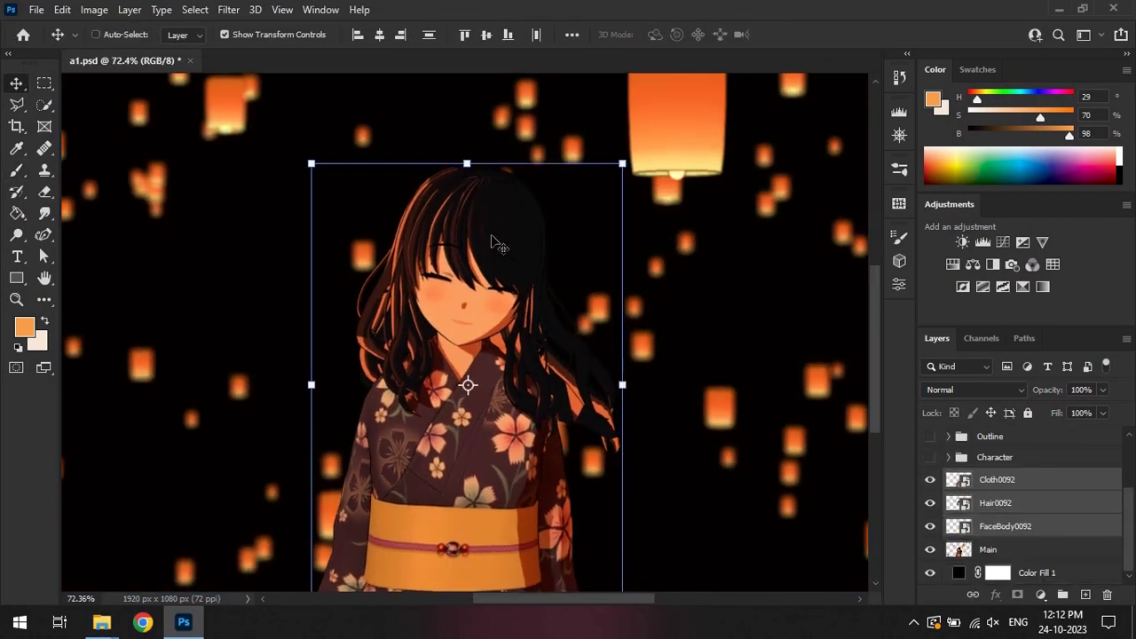
scroll(612, 368, "down", 2, "alt")
scroll(621, 367, "up", 1)
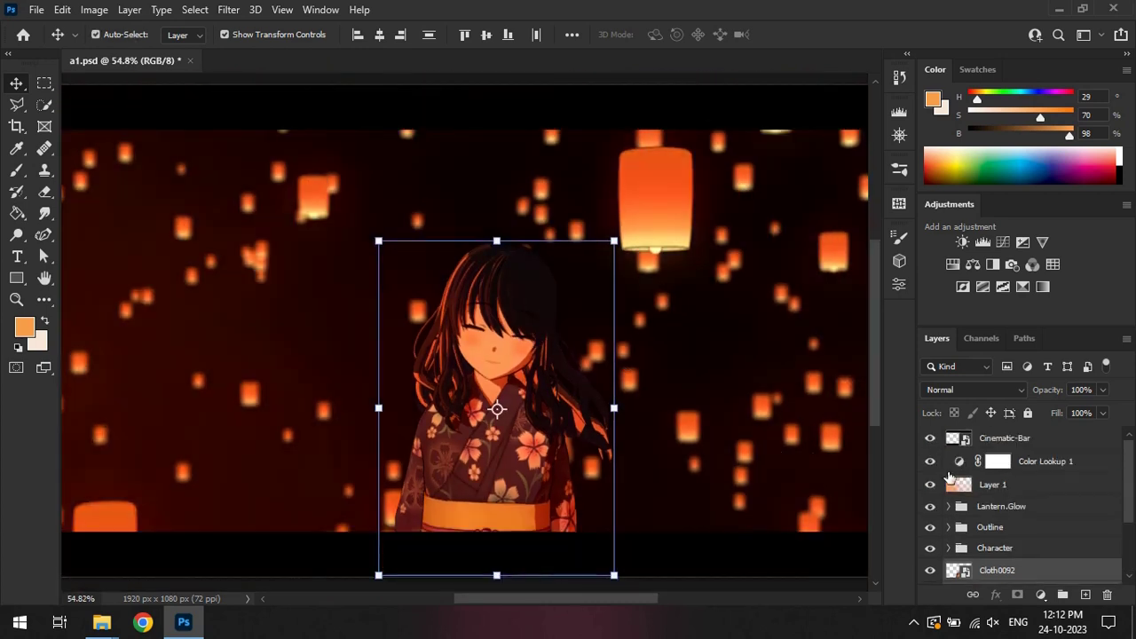
scroll(672, 307, "down", 2, "alt")
left_click(727, 385)
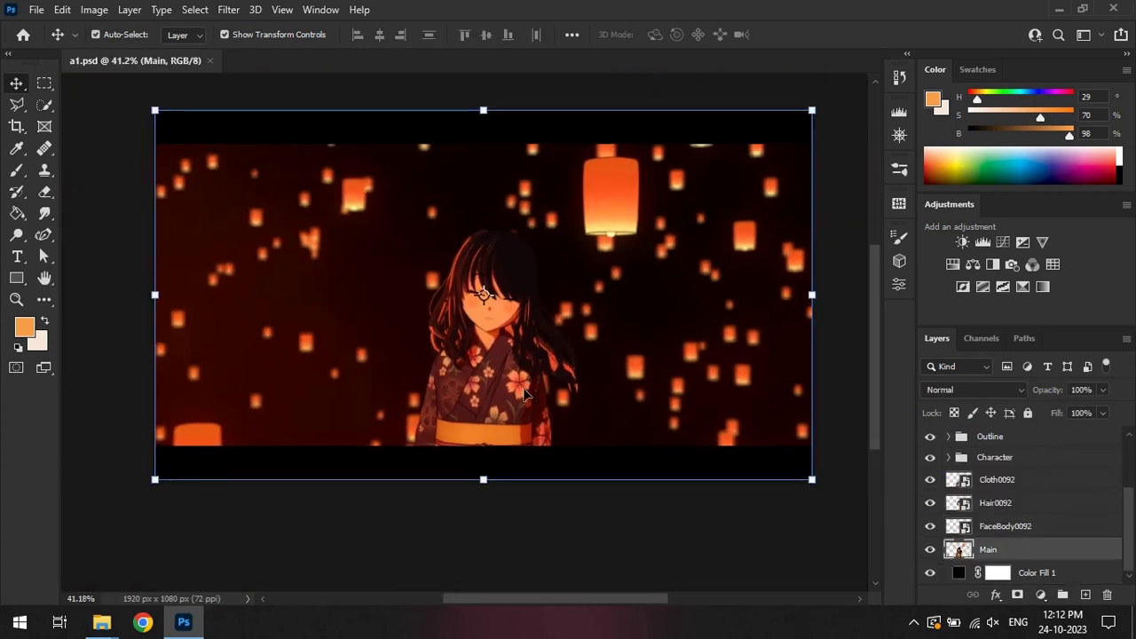
left_click(16, 170)
left_click(995, 502)
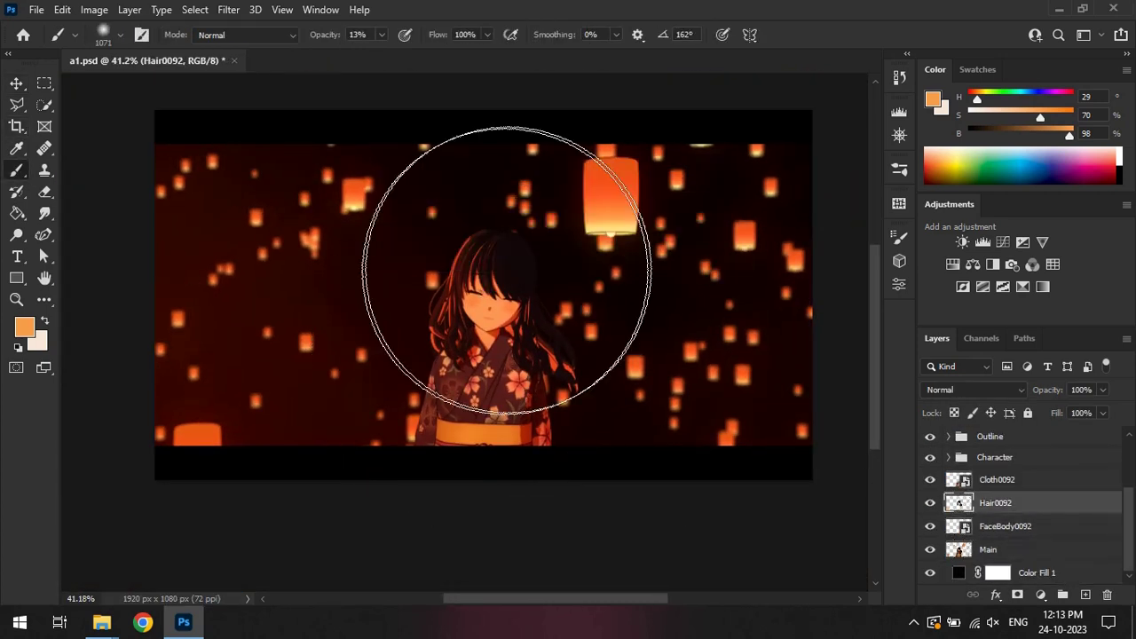
Step: Add a Hard Light Layer 2 above Hair0092 and size the brush for hair rim light
scroll(470, 271, "up", 5, "alt")
left_click(1084, 594)
right_click_drag(609, 279, 382, 278, "alt")
scroll(347, 380, "up", 1)
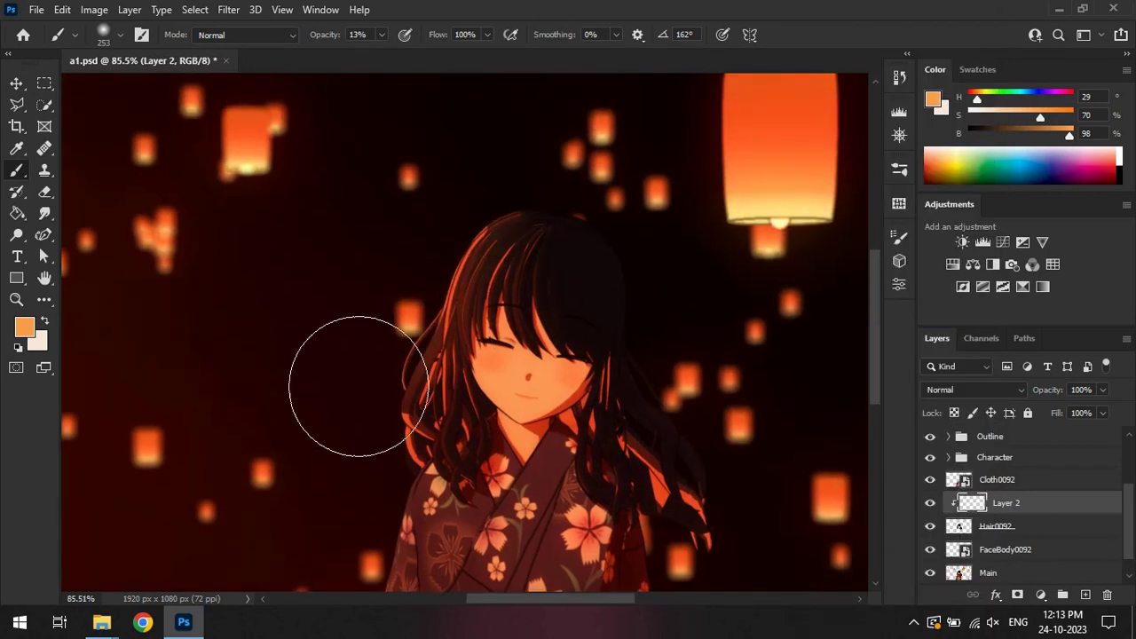
left_click(964, 389)
left_click(941, 416)
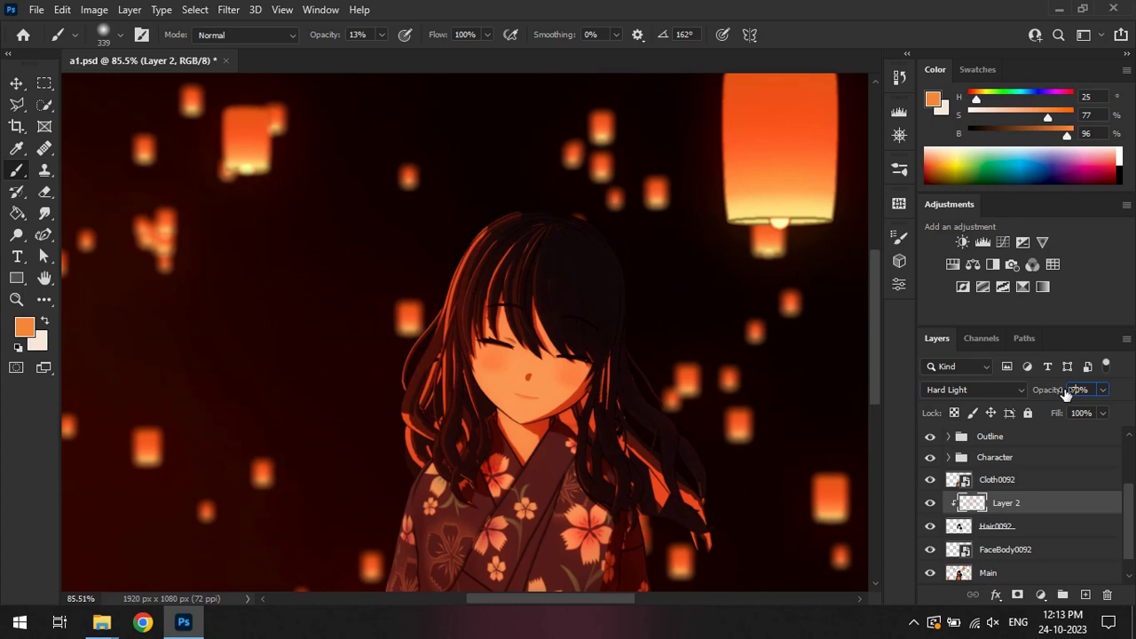
key("bracketright")
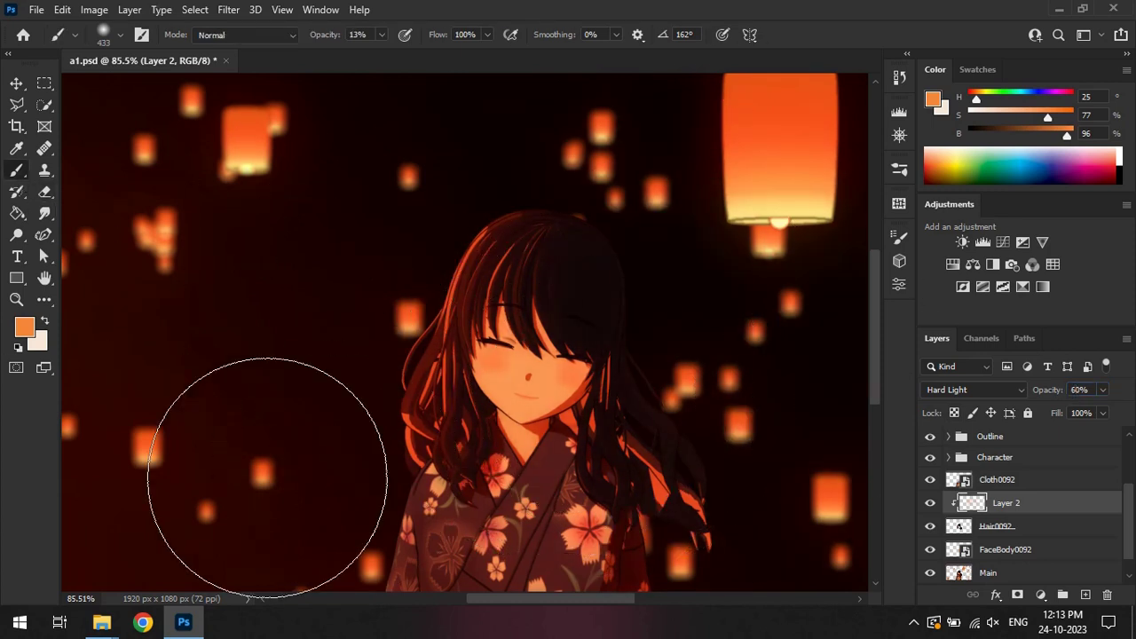
Step: Select the Cloth0092 kimono layer, toggling its visibility to check it
scroll(686, 444, "down", 2)
left_click(1002, 482)
left_click(930, 480)
left_click(931, 480)
left_click(1020, 549, "shift")
key("v")
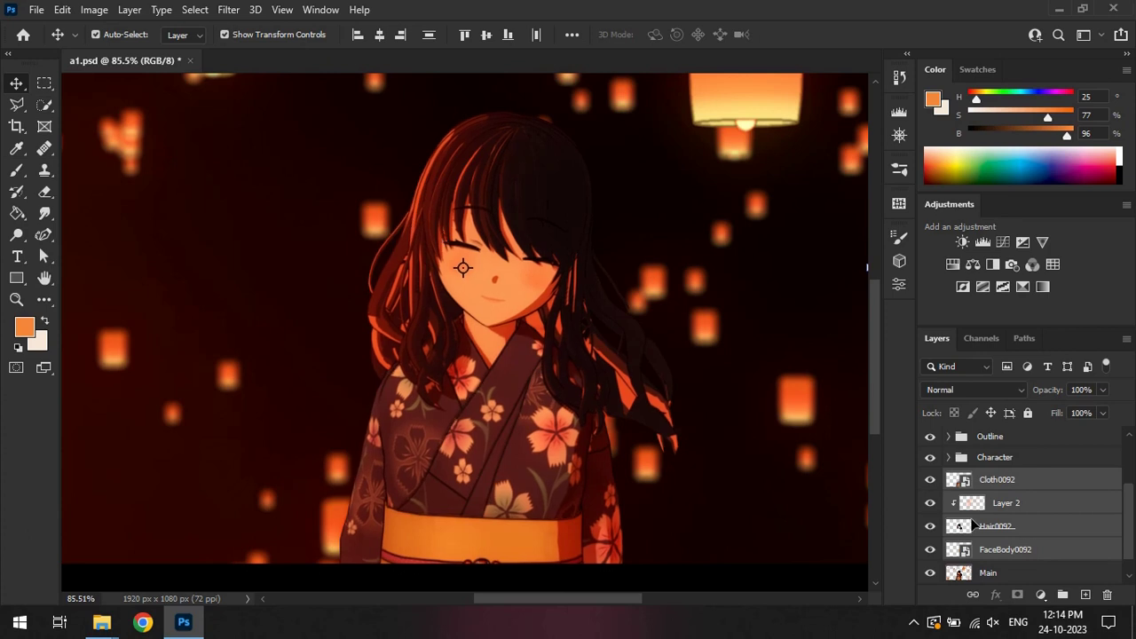
left_click(931, 480)
Step: Create a Hard Light layer clipped to Cloth0092 for the sleeve rim light
left_click(469, 470)
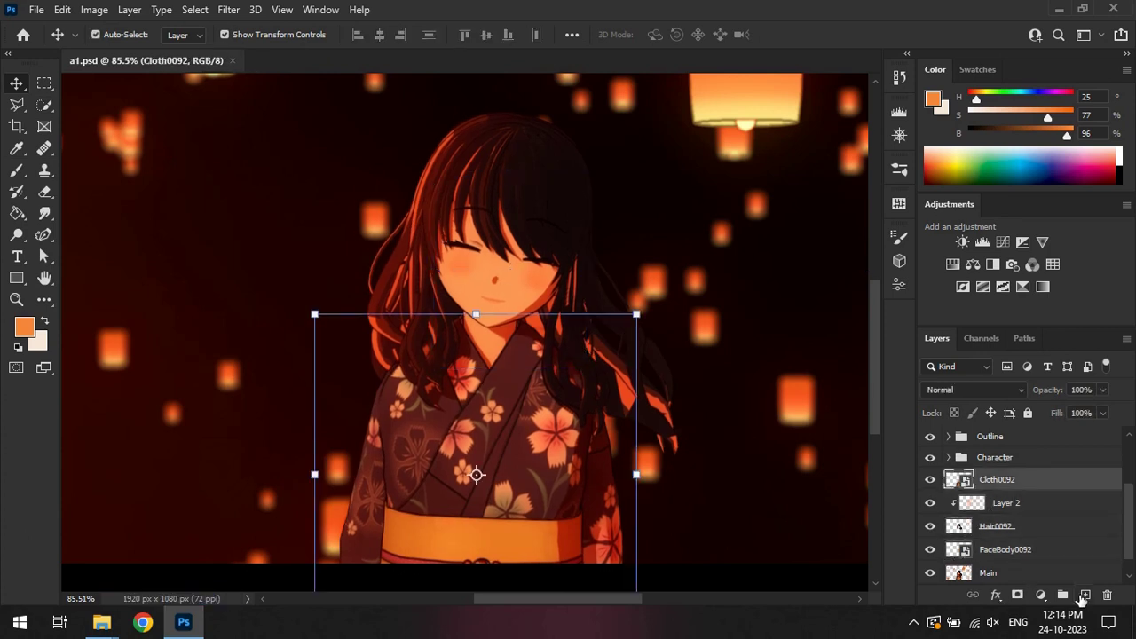
key("ctrl+shift+n")
key("Return")
scroll(390, 293, "down", 3)
key("b")
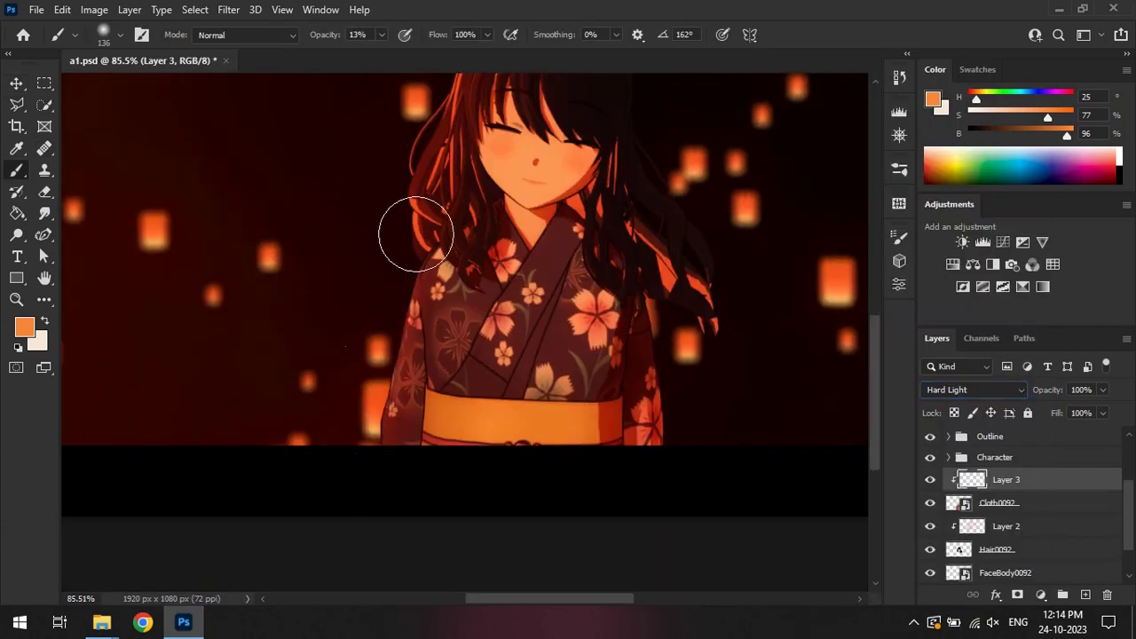
scroll(532, 391, "up", 1, "alt")
scroll(413, 355, "up", 1, "alt")
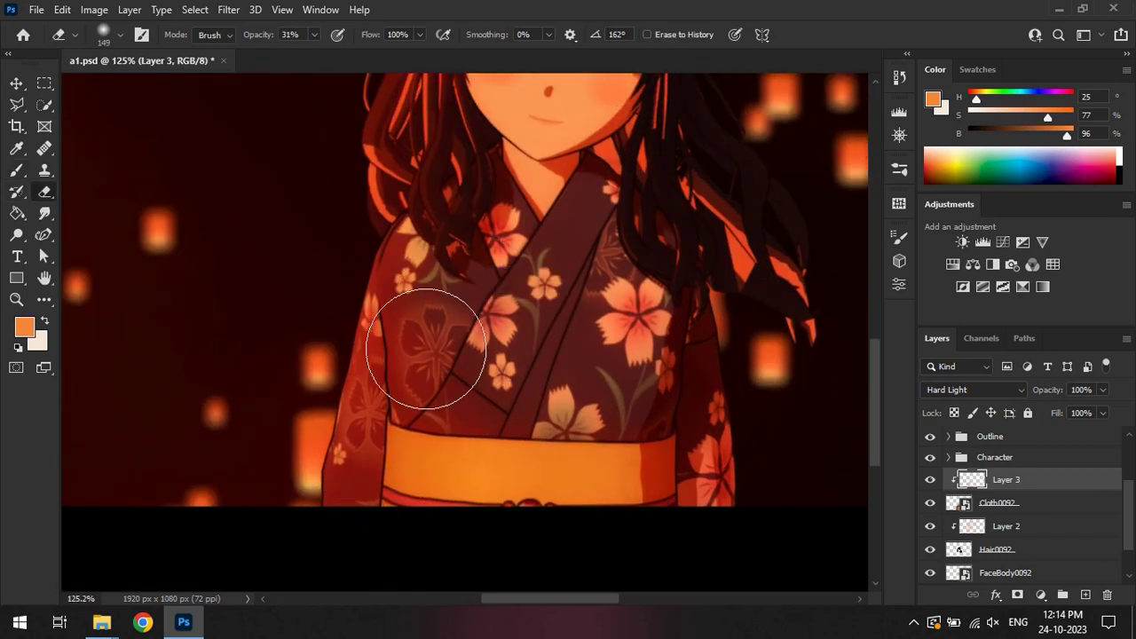
scroll(292, 381, "up", 2, "alt")
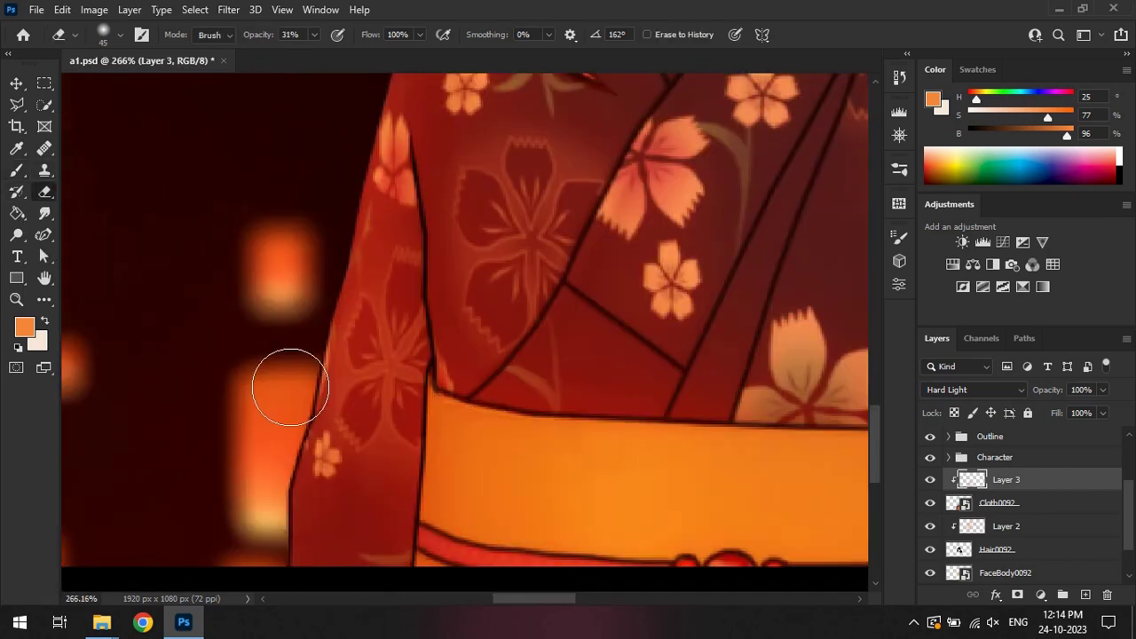
Step: Lasso the left sleeve edge and shade it with the brush
key("shift+l")
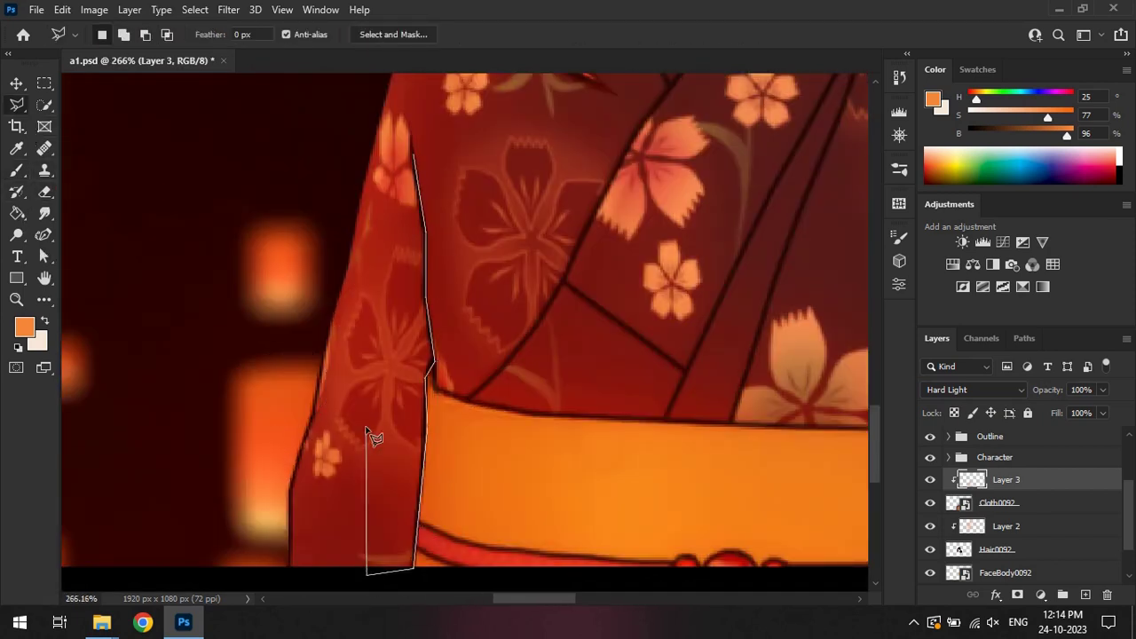
left_click(409, 156)
key("b")
left_click_drag(418, 284, 399, 532)
key("m")
key("ctrl+d")
key("b")
right_click_drag(329, 223, 346, 213, "alt")
Step: Smudge the sleeve light with a size 20, 23% strength smudge brush
key("r")
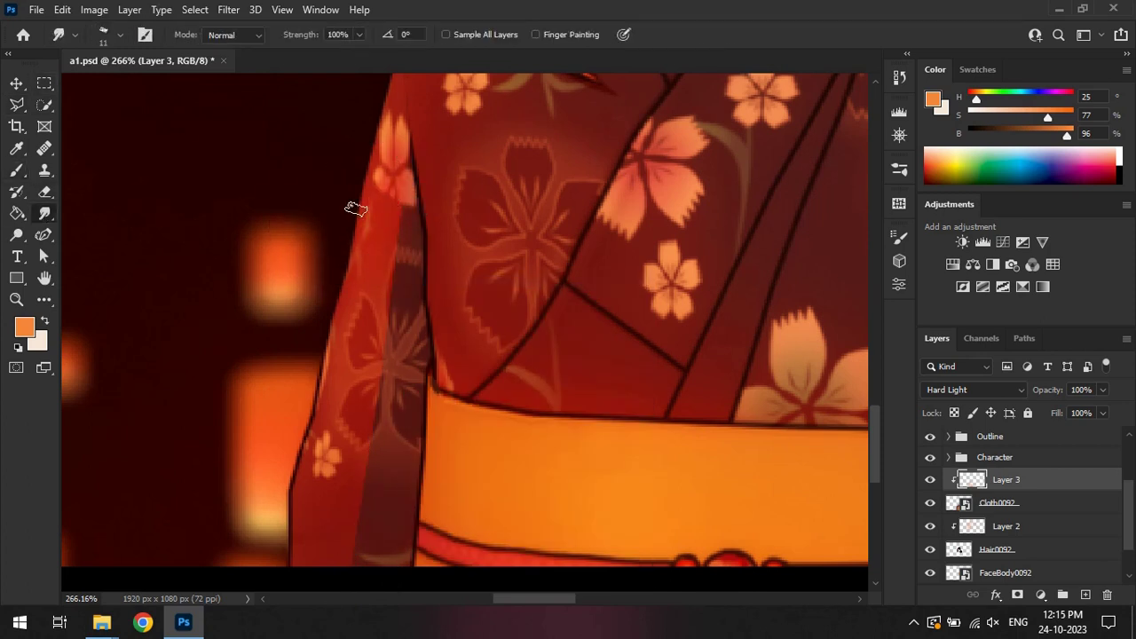
right_click(413, 164)
key("2")
key("3")
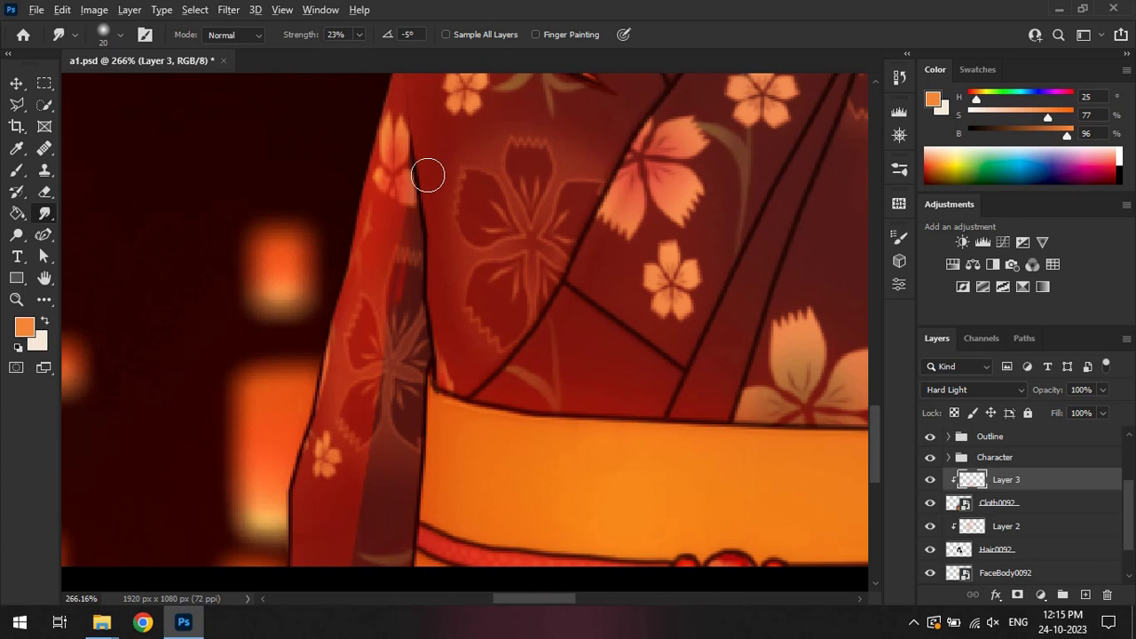
Step: Erase the excess orange light on the lower sleeve
key("e")
left_click_drag(394, 223, 381, 497)
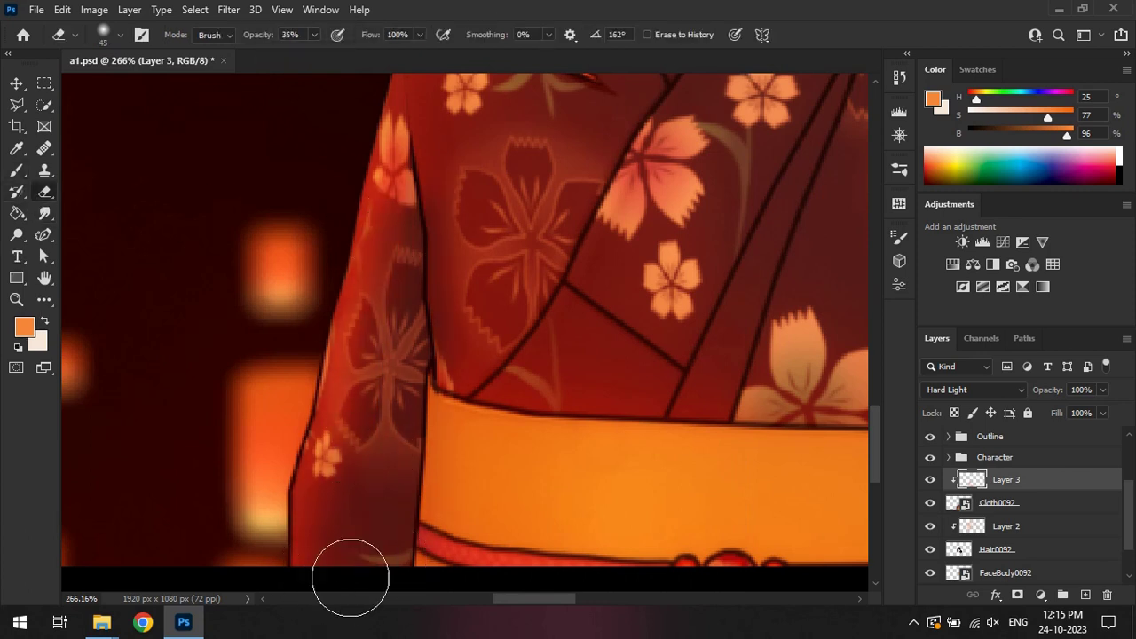
scroll(350, 577, "down", 4, "alt")
scroll(377, 355, "up", 4, "alt")
key("b")
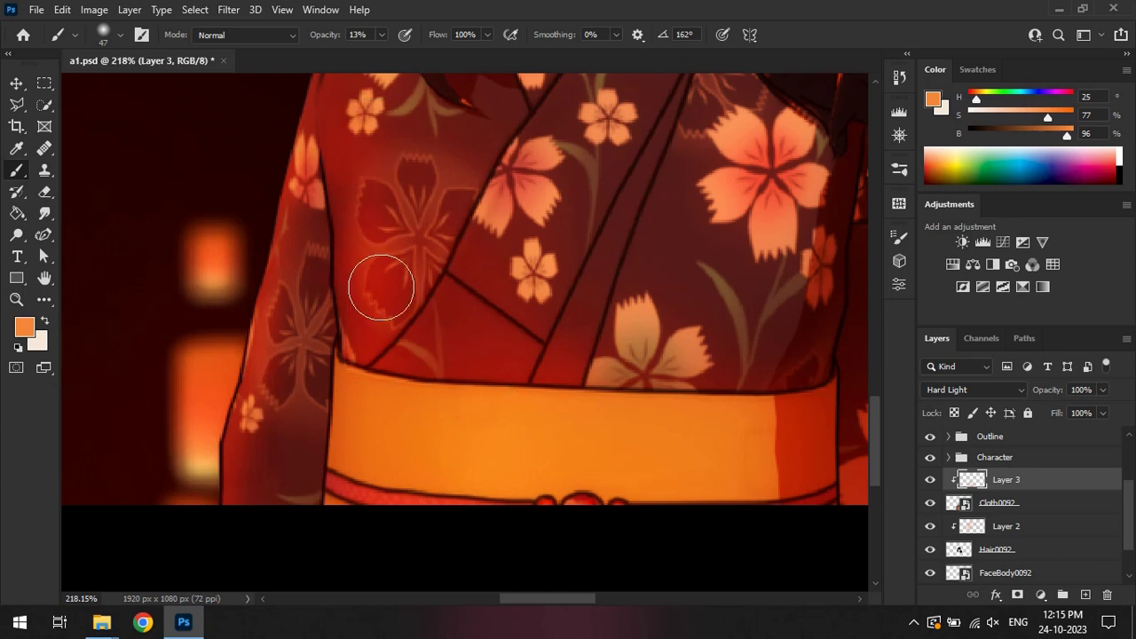
key("e")
scroll(824, 431, "down", 2, "alt")
scroll(823, 432, "down", 2, "alt")
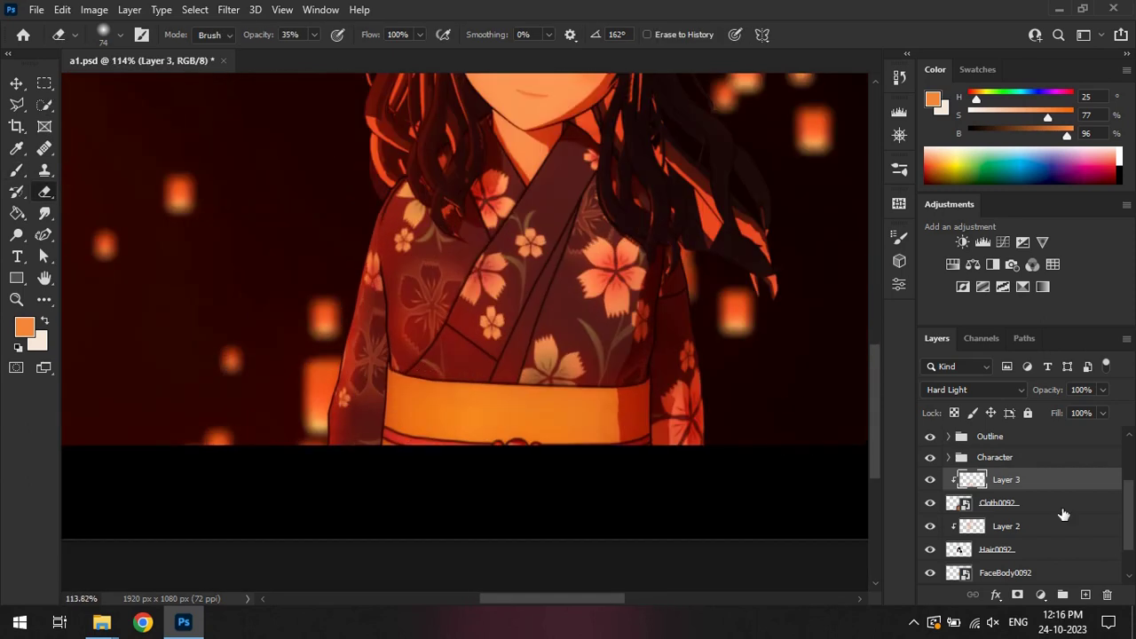
scroll(1063, 515, "up", 3)
scroll(677, 292, "down", 1, "alt")
scroll(677, 292, "down", 1, "alt")
scroll(596, 374, "down", 1, "alt")
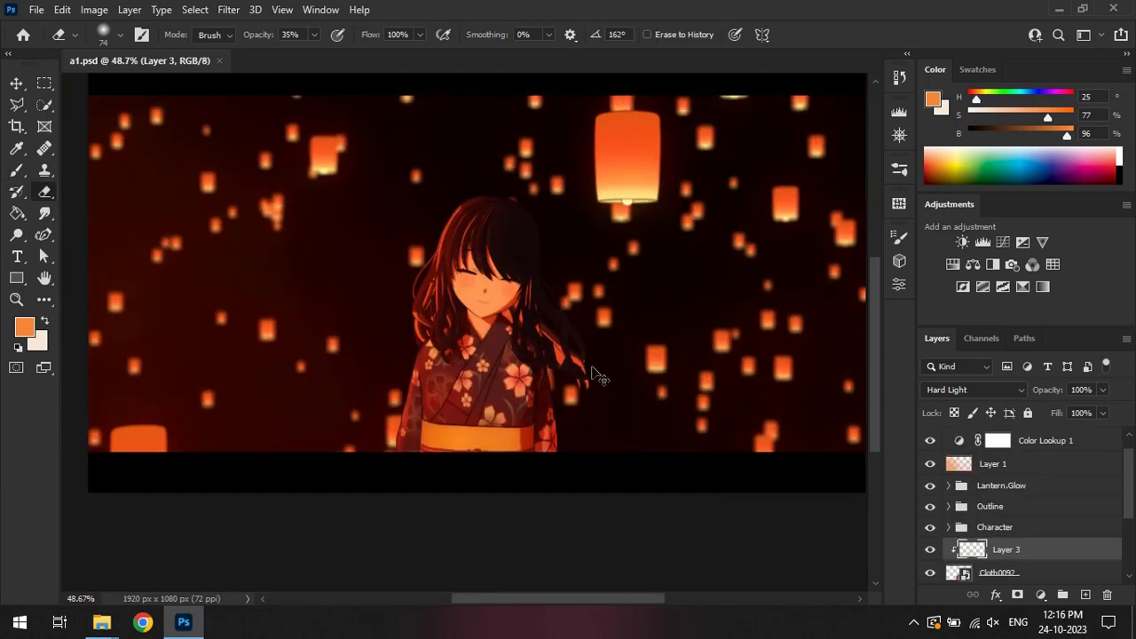
scroll(404, 447, "up", 4, "alt")
scroll(1021, 497, "down", 3)
Step: Shade a small triangle at the sleeve bottom black on a new layer, merge it into Cloth0092, and save
left_click(1003, 455)
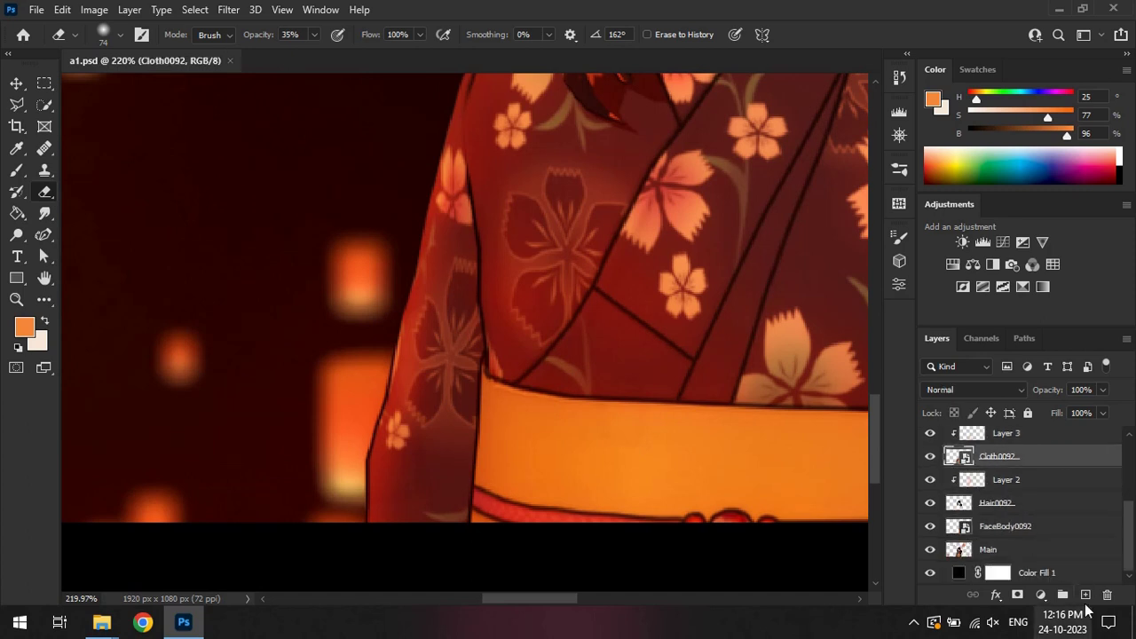
left_click(1084, 594)
key("l")
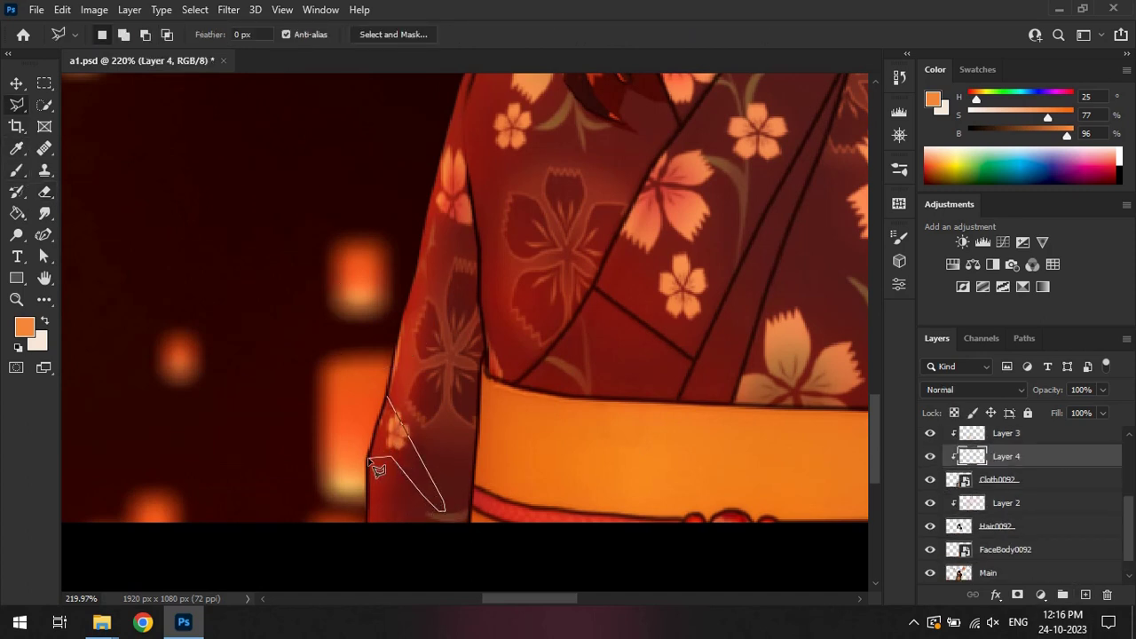
left_click(370, 459)
key("b")
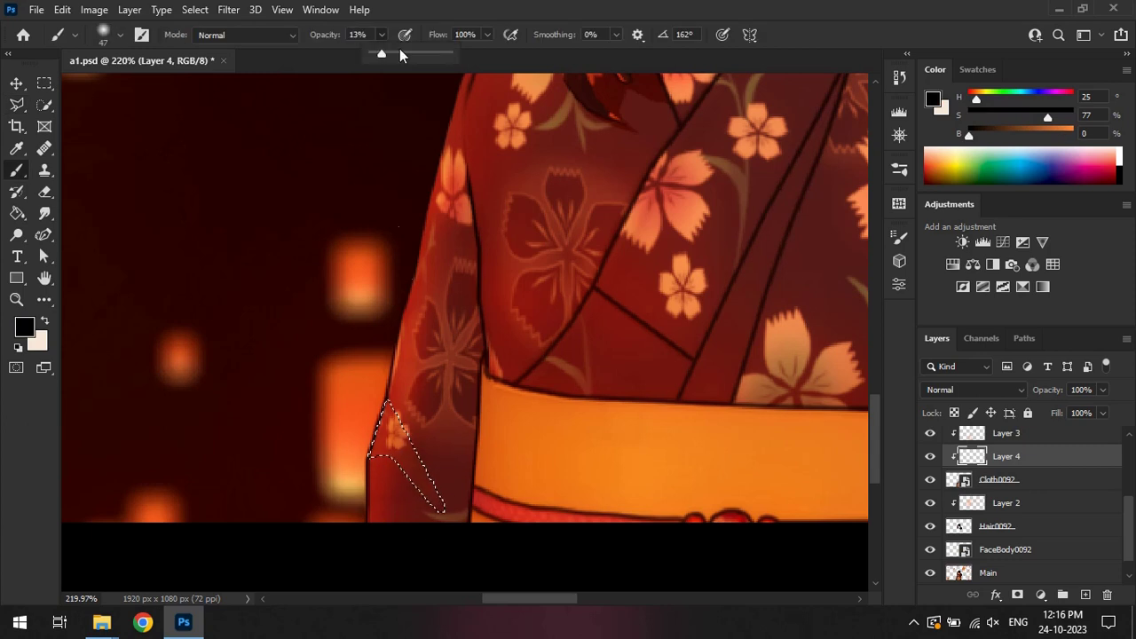
left_click_drag(390, 443, 417, 484)
key("m")
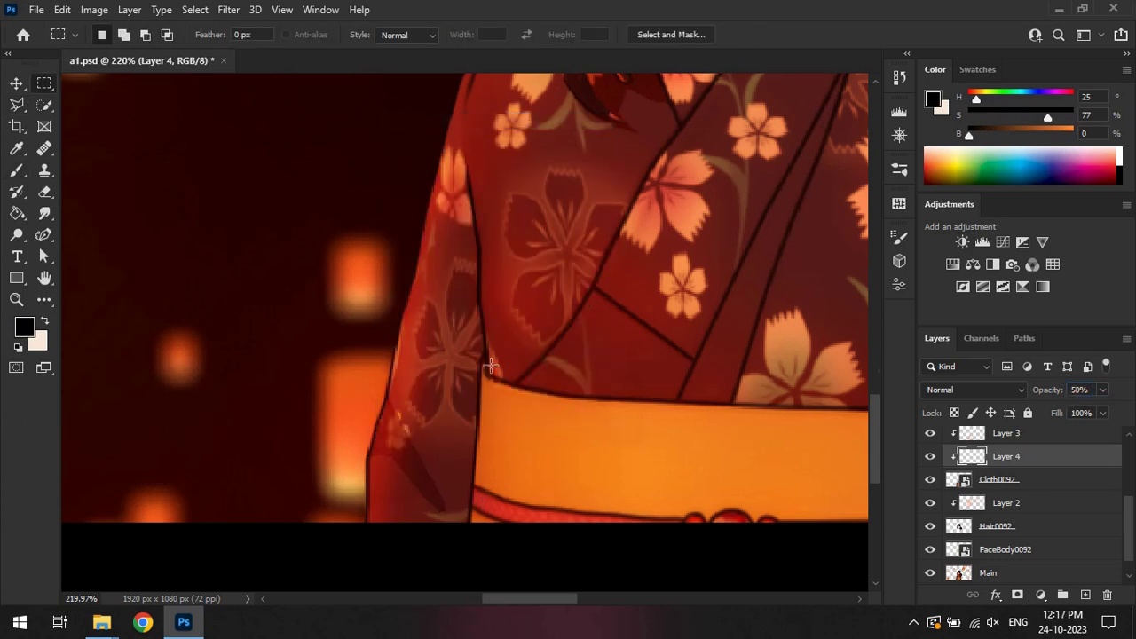
scroll(490, 364, "down", 5, "alt")
key("ctrl+e")
key("ctrl+s")
Step: Change the Color Fill 1 backdrop colour to dark brown #190800
scroll(684, 329, "down", 3, "alt")
scroll(689, 347, "up", 1, "alt")
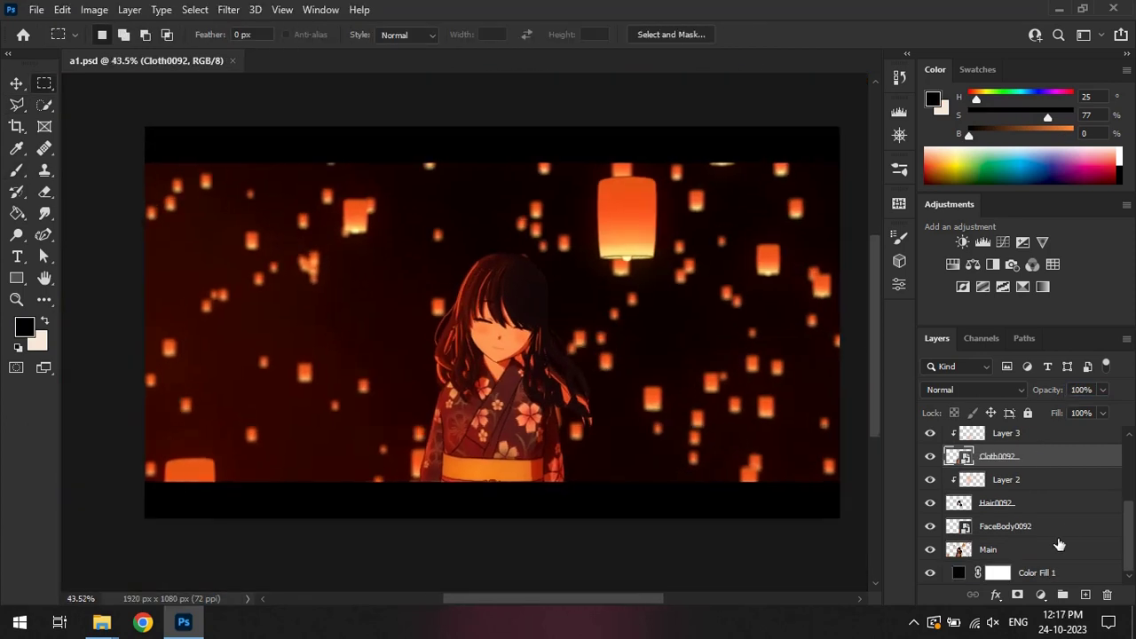
double_click(958, 572)
left_click(907, 422)
key("Return")
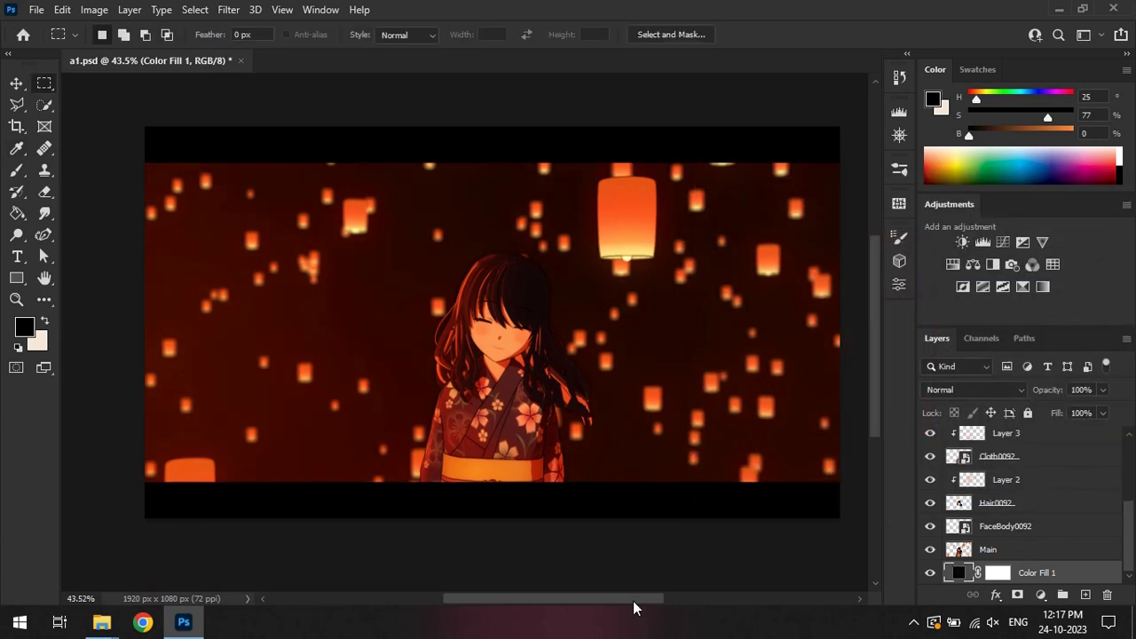
Step: Lower Layer 1's opacity to 15%
scroll(1020, 506, "up", 2)
left_click(992, 485)
key("1")
key("5")
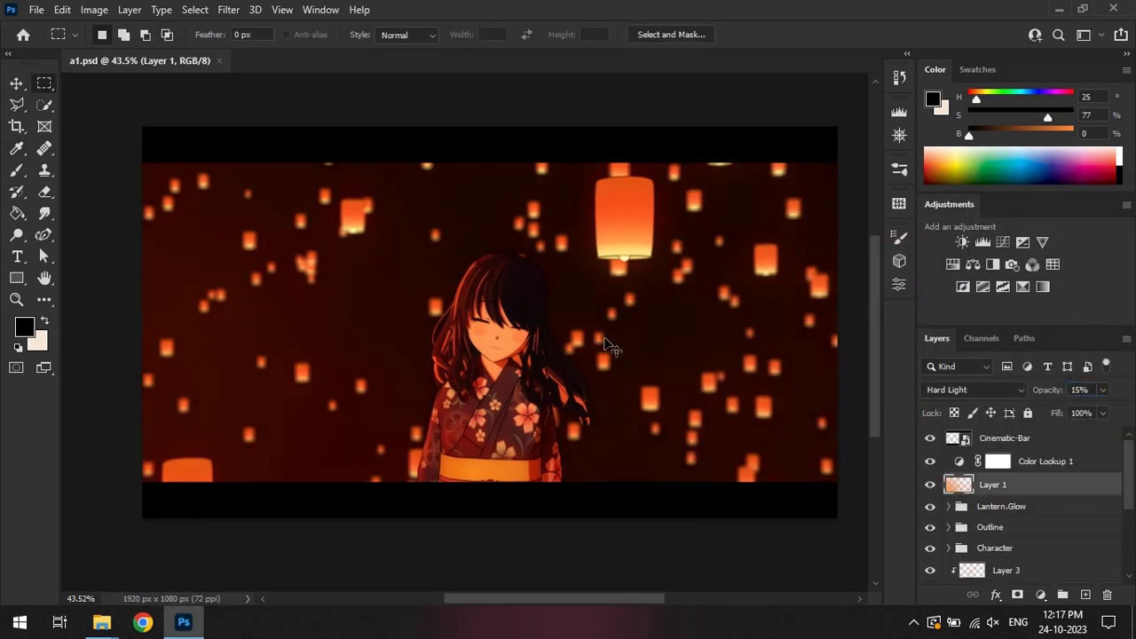
scroll(952, 473, "down", 3)
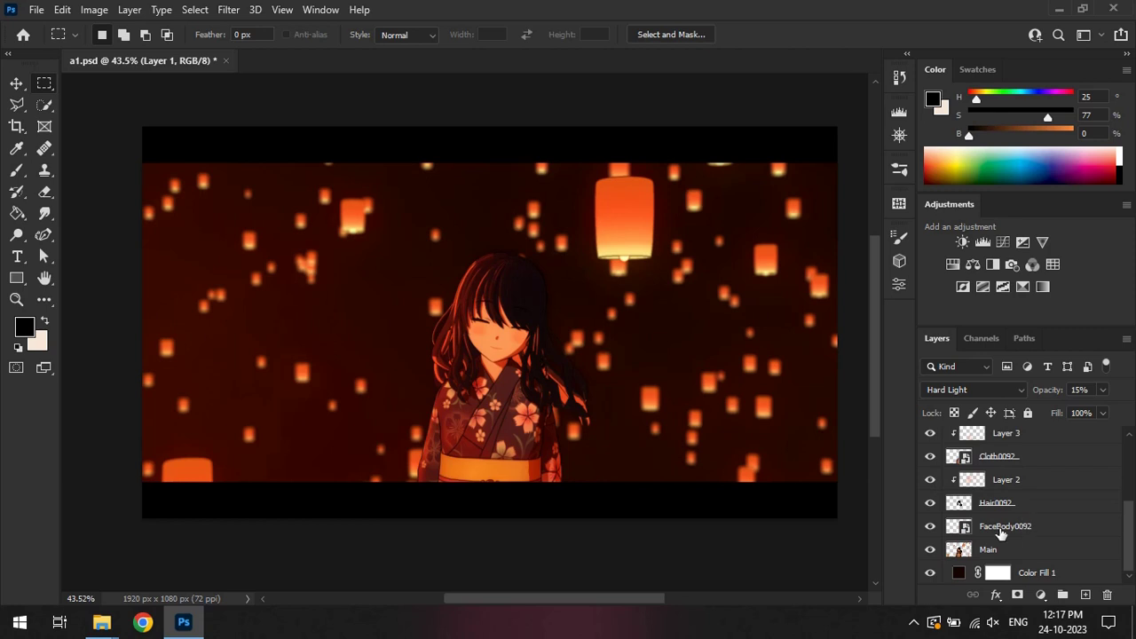
Step: Add a new layer above FaceBody0092 with a fine black brush at 100% opacity, zoomed on the mouth
left_click(1001, 530)
key("b")
scroll(497, 329, "up", 5, "alt")
key("ctrl+shift+alt+n")
right_click(497, 155)
key("Escape")
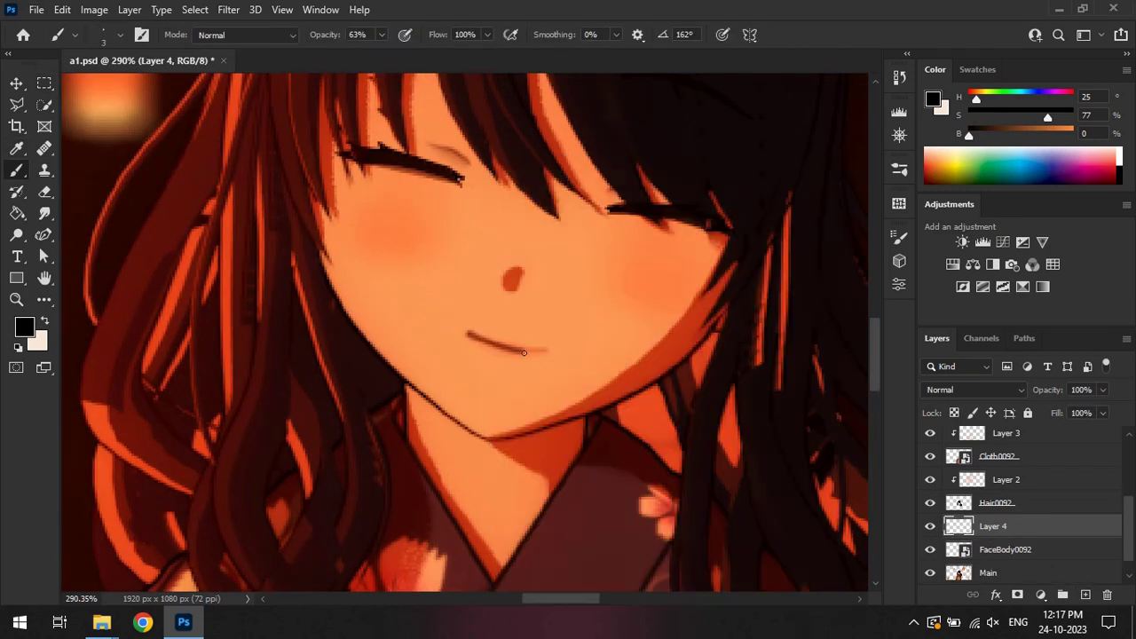
left_click_drag(385, 55, 413, 55)
scroll(413, 353, "up", 5, "alt")
right_click_drag(413, 353, 414, 353, "alt")
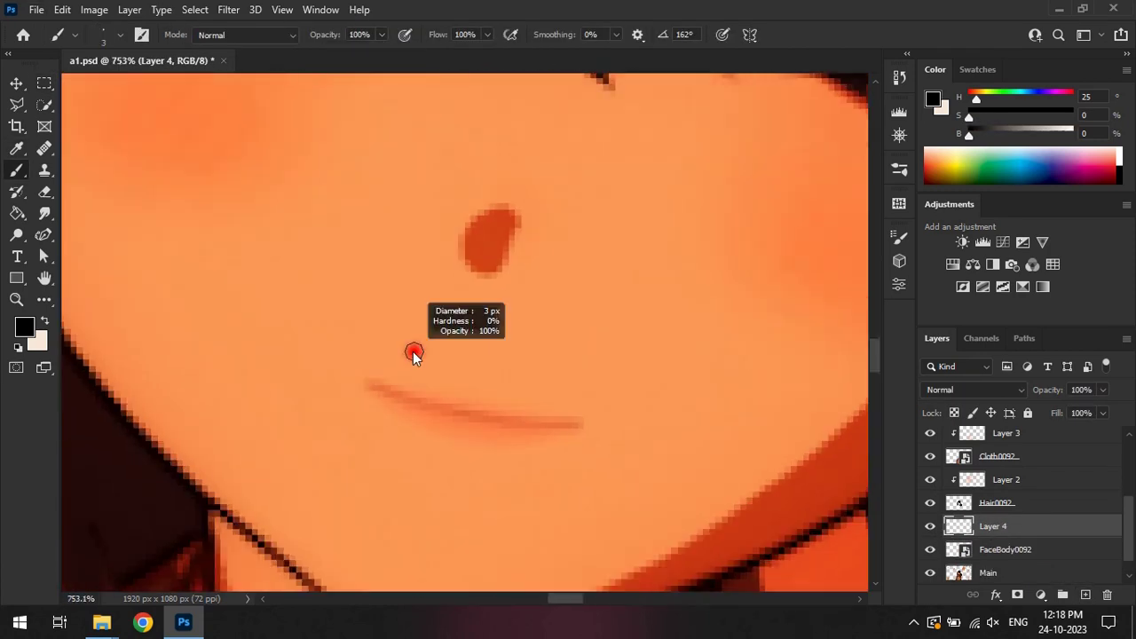
Step: Switch to the Eraser and adjust its opacity
left_click(50, 191)
left_click(314, 35)
scroll(339, 379, "down", 10, "alt")
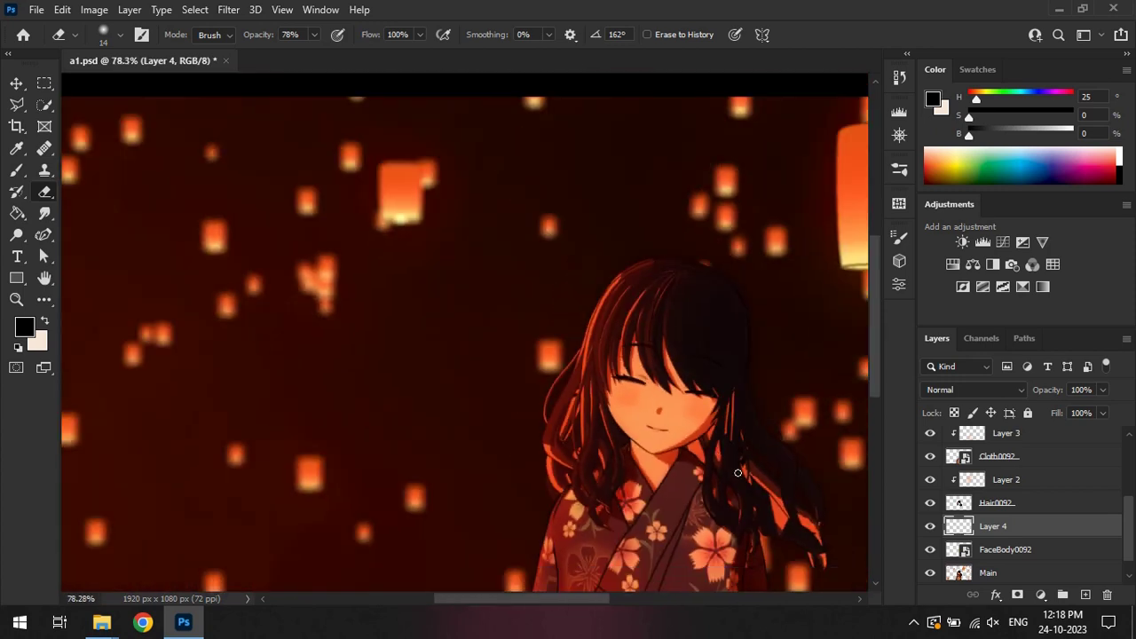
scroll(497, 355, "down", 2, "alt")
scroll(618, 431, "down", 1)
scroll(1020, 497, "up", 1)
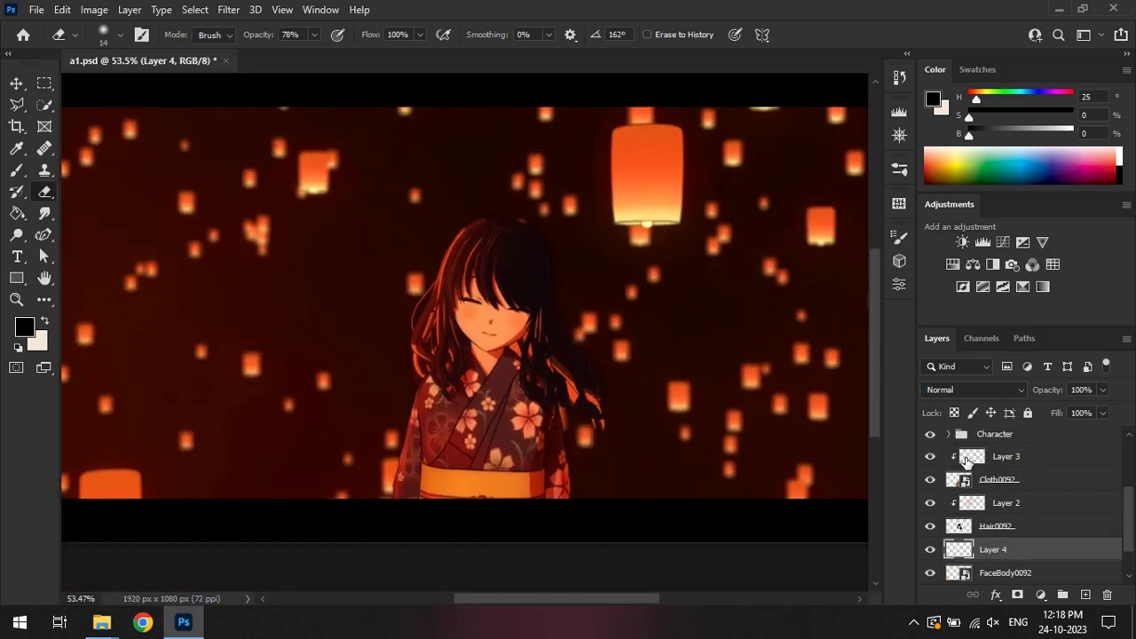
Step: Select Layer 3 on the kimono and set the brush opacity for painting
left_click(1005, 456)
key("b")
scroll(497, 354, "up", 4, "alt")
left_click(381, 34)
left_click_drag(355, 51, 319, 52)
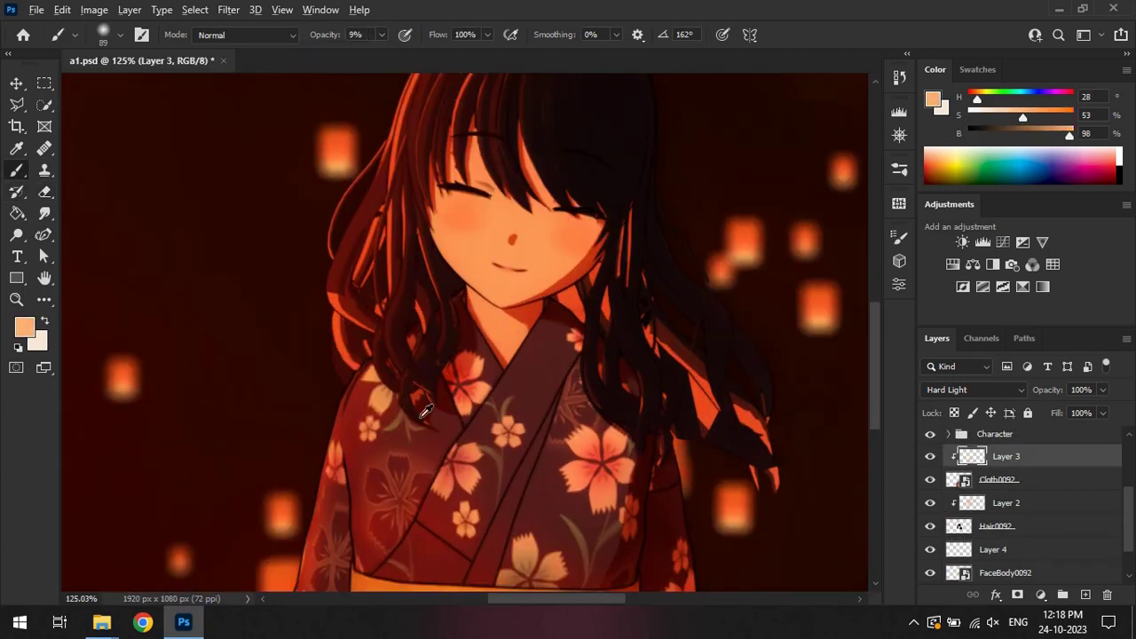
Step: Apply saturated orange light on the kimono sash and erase some excess with a weaker eraser
left_click(943, 157)
scroll(418, 482, "down", 2)
scroll(389, 512, "down", 2)
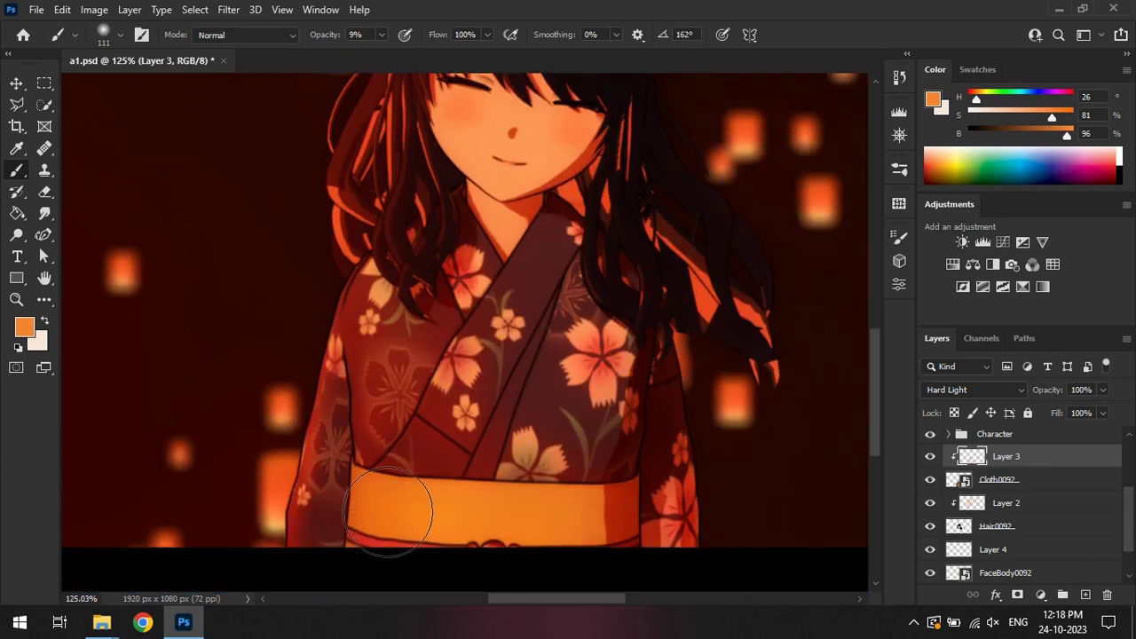
key("e")
left_click_drag(286, 56, 281, 57)
right_click_drag(372, 541, 333, 463, "alt")
scroll(733, 482, "down", 5, "alt")
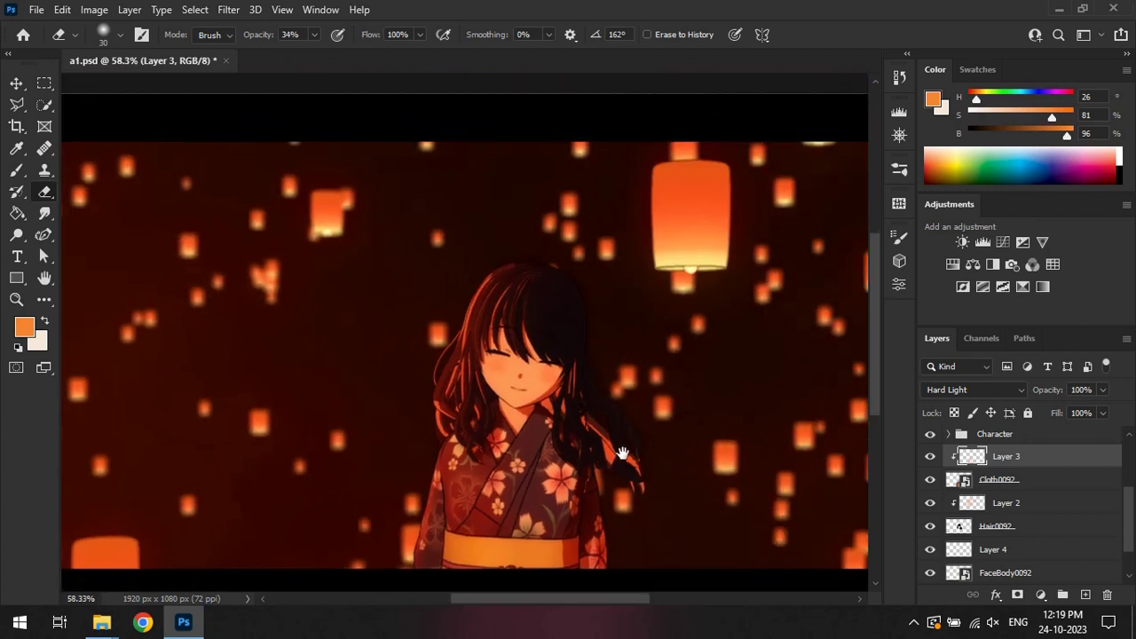
Step: On the hair-clipped layer, pick a warm orange brush at 41% strength
left_click(1065, 502)
key("b")
scroll(683, 253, "up", 4, "alt")
left_click(940, 158)
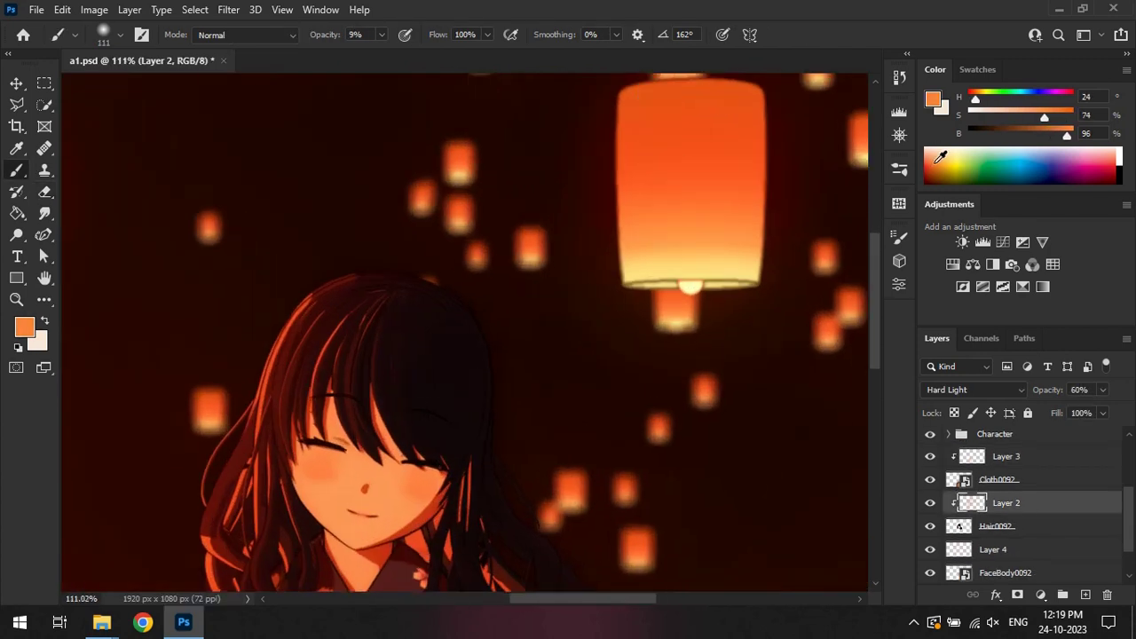
right_click(541, 404)
key("Escape")
key("4")
key("1")
Step: Lower the brush strength to 8% and enlarge it for broad soft hair strokes
scroll(559, 337, "down", 2)
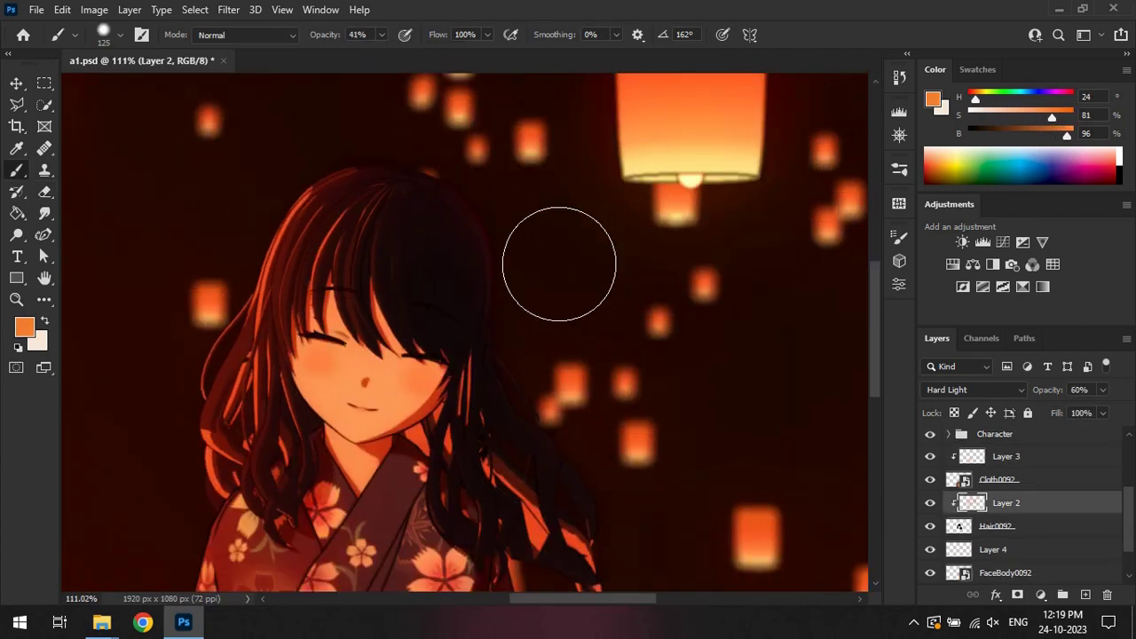
scroll(621, 259, "down", 2, "alt")
scroll(645, 259, "up", 1, "alt")
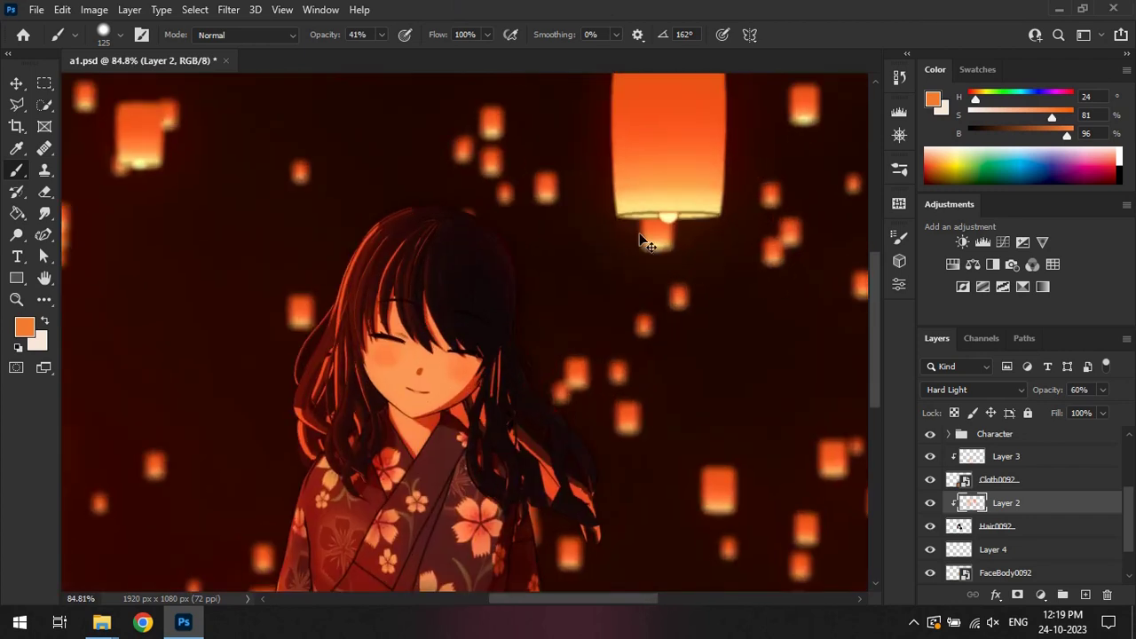
key("0")
key("8")
right_click(613, 159)
left_click_drag(638, 191, 676, 192)
key("Return")
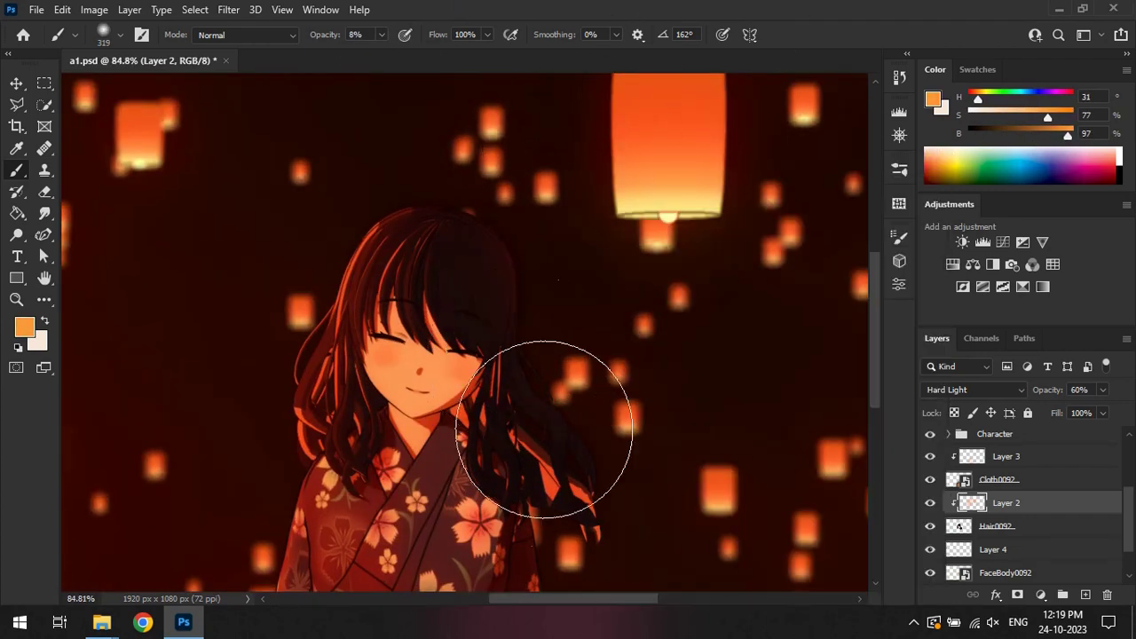
Step: Fit the whole image in view and select Layer 5 for the glow
left_click_drag(684, 506, 609, 307)
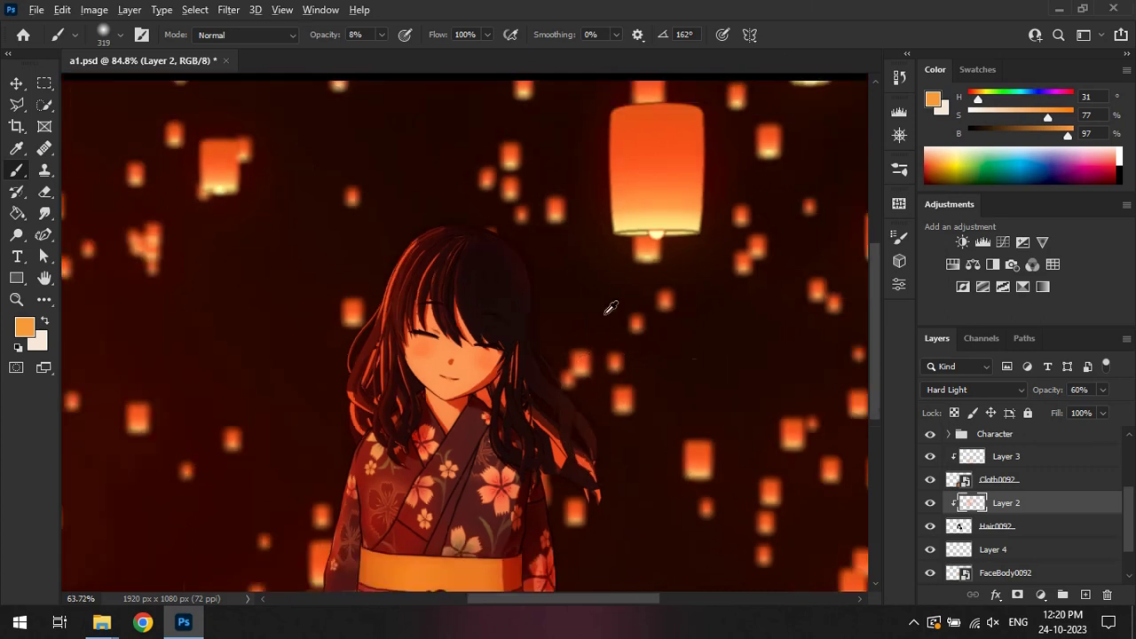
key("ctrl+0")
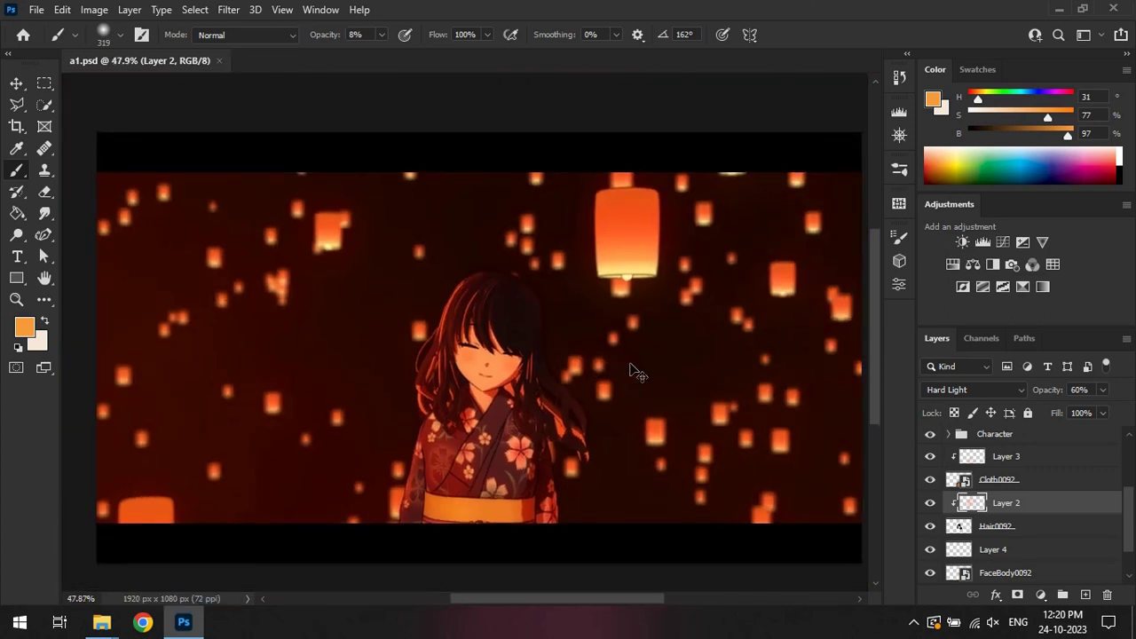
scroll(1012, 505, "up", 5)
left_click(991, 483)
Step: Set the glow layer's blend mode to Hard Light, undoing a bottom-left glow stroke
left_click_drag(165, 481, 337, 479)
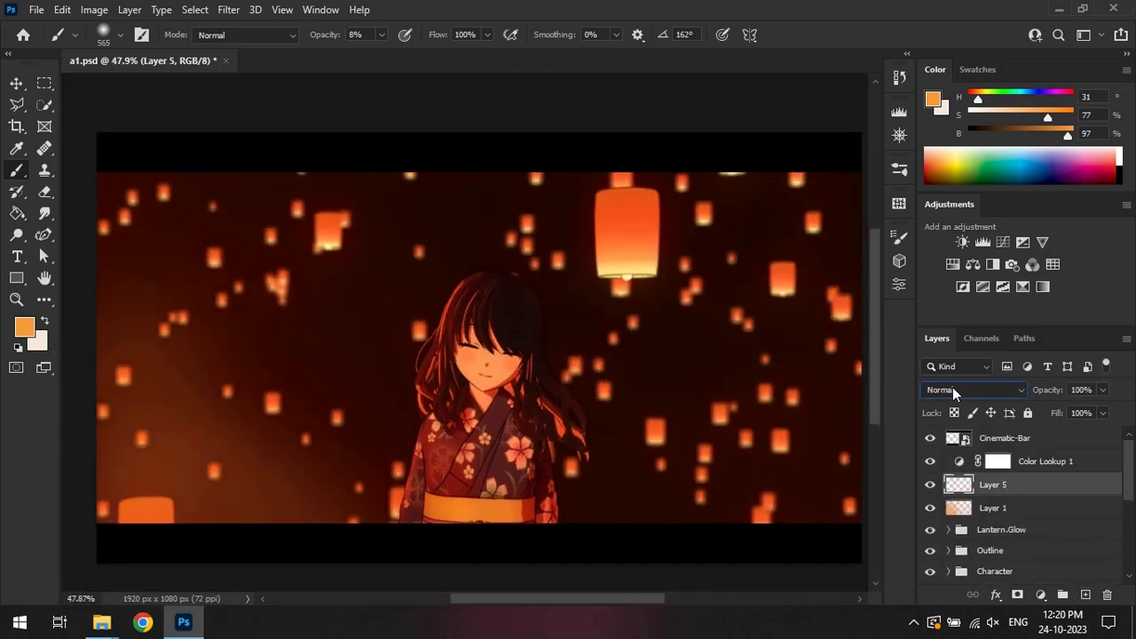
left_click(973, 390)
left_click(949, 411)
key("ctrl+z")
key("ctrl+z")
key("ctrl+z")
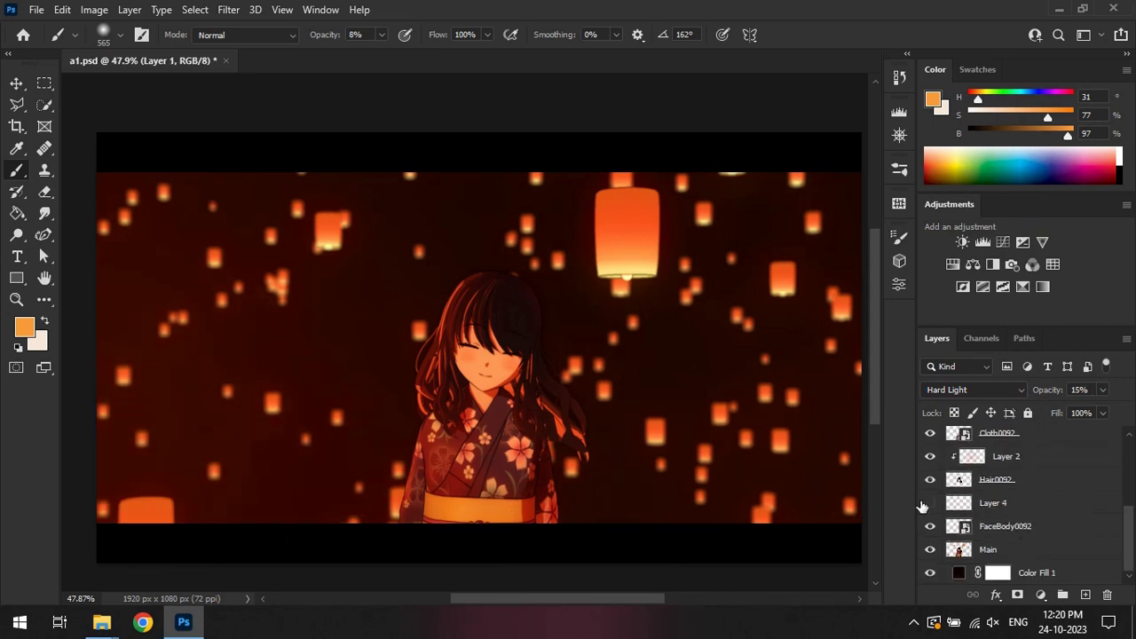
left_click(973, 390)
left_click(977, 414)
Step: Brush a faint cyan glow at the bottom-right and try Pin Light blending
left_click(1026, 177)
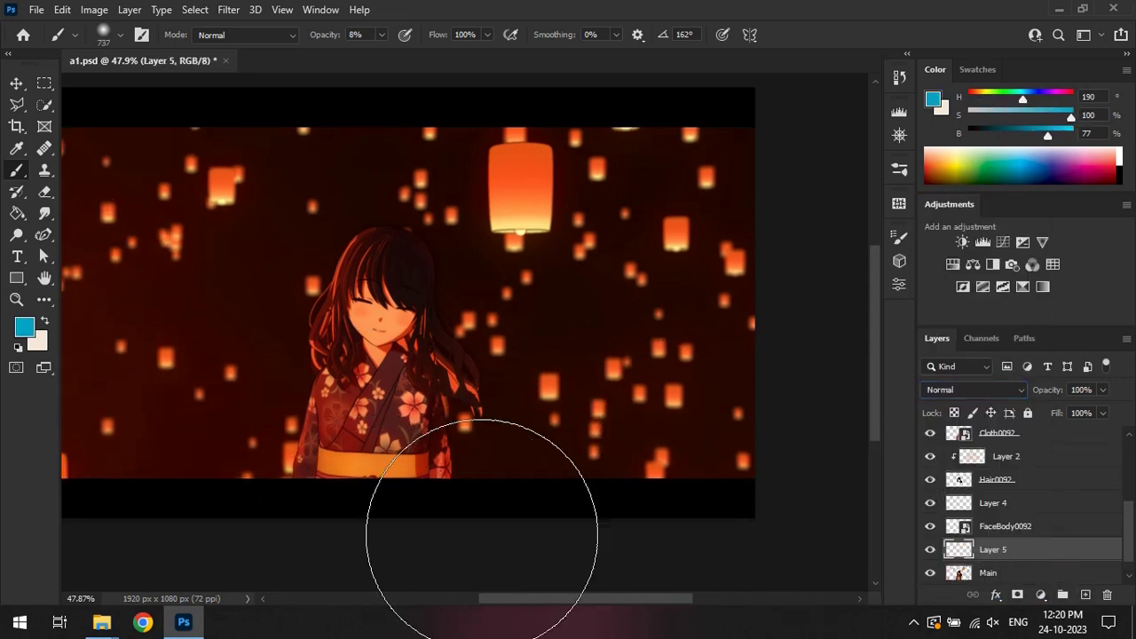
left_click_drag(482, 520, 680, 464)
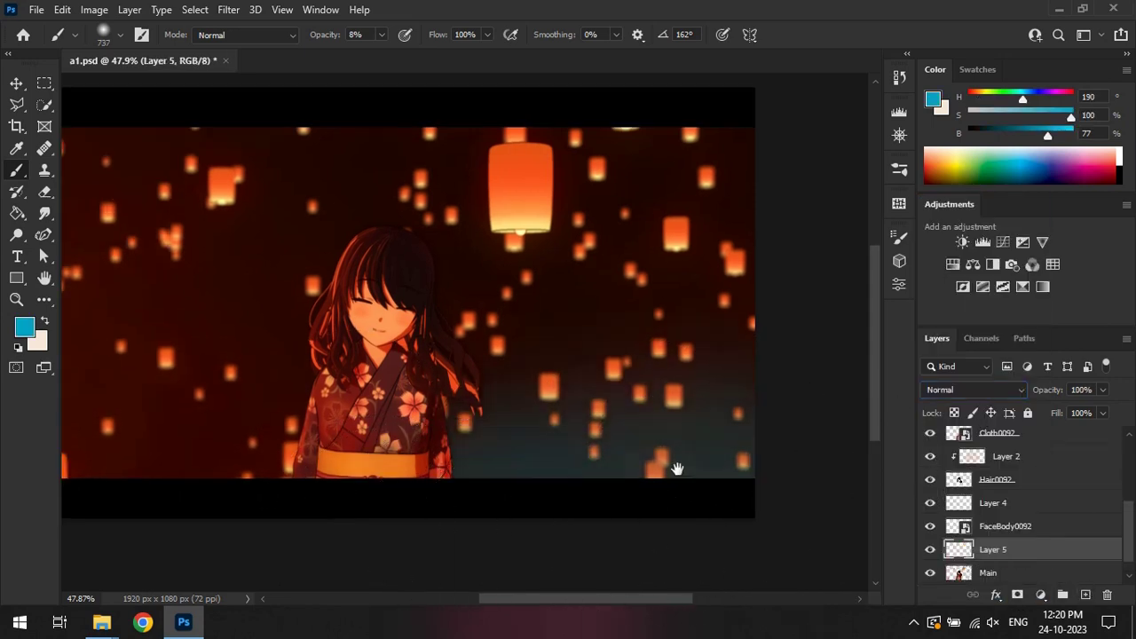
left_click(973, 390)
left_click(967, 441)
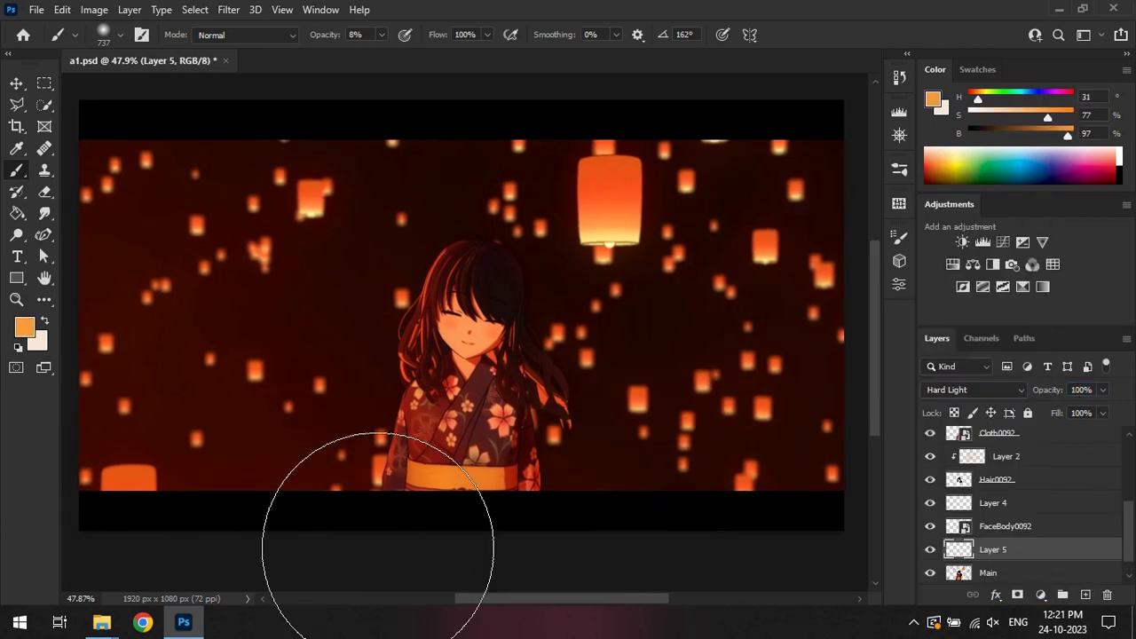
scroll(364, 515, "left", 3)
scroll(444, 444, "right", 2)
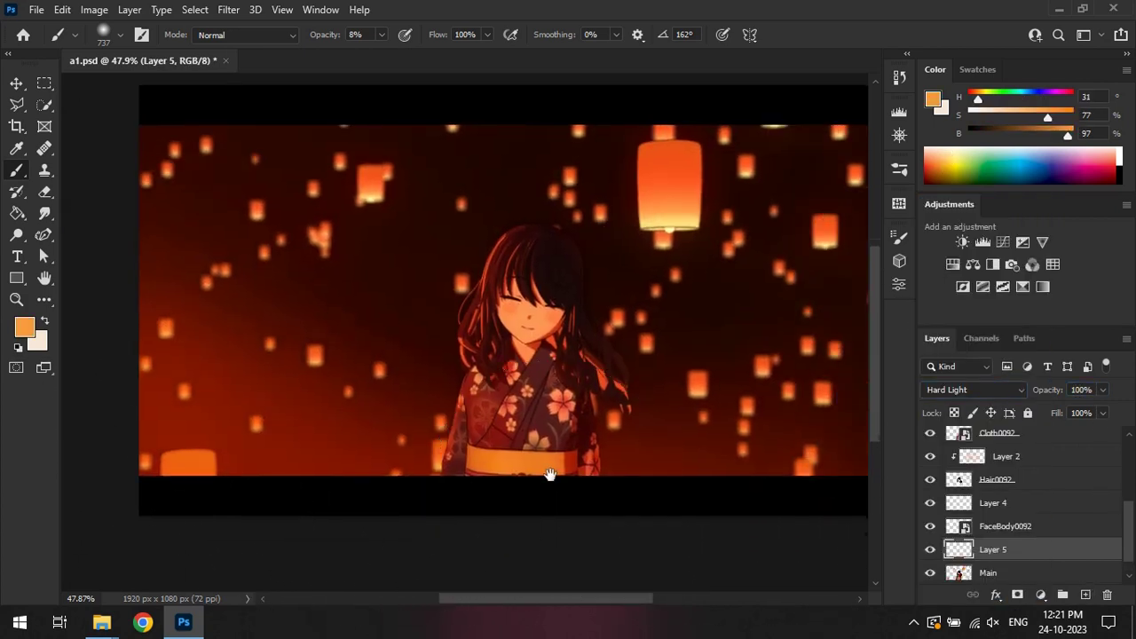
scroll(488, 422, "right", 2)
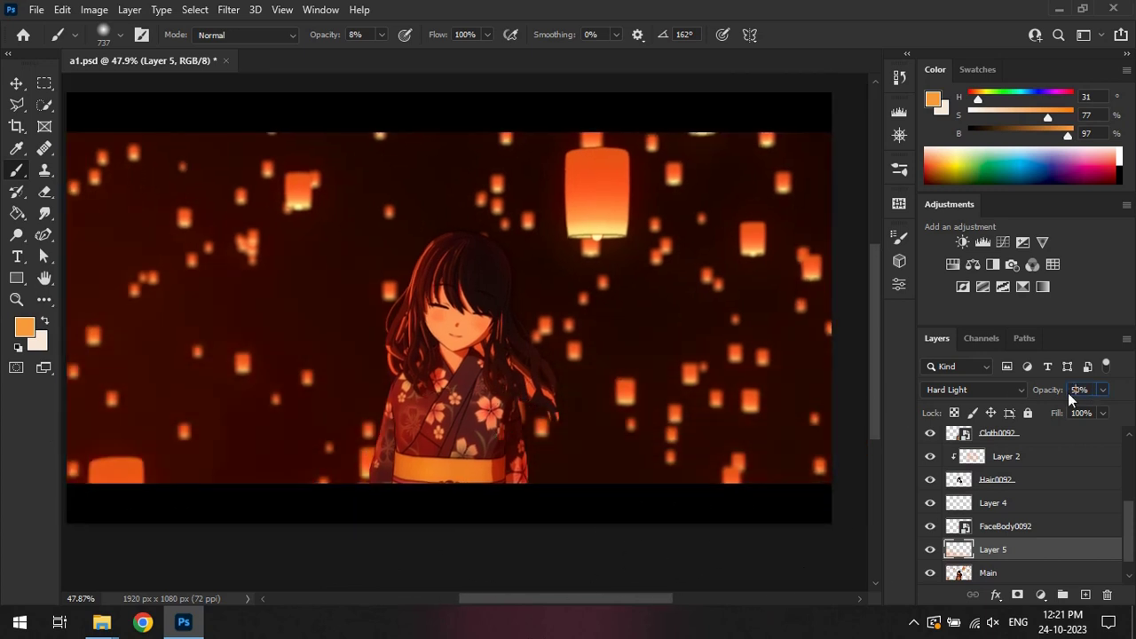
scroll(444, 355, "left", 1)
Step: Adjust the eraser strength and save the document
key("e")
left_click(313, 34)
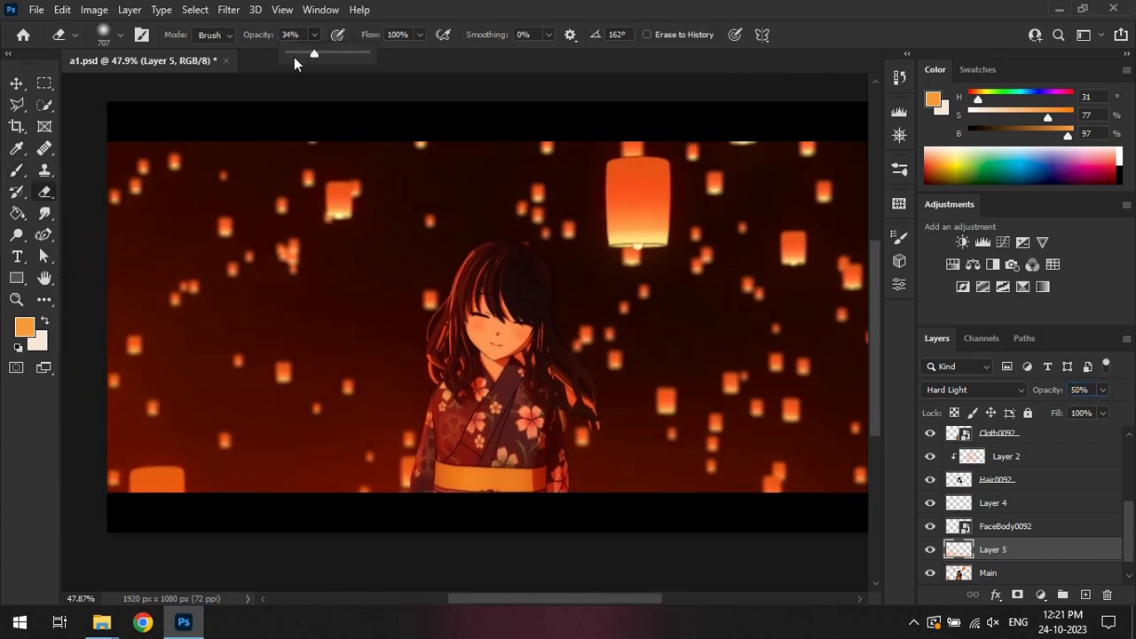
left_click(16, 172)
scroll(652, 347, "up", 1)
key("ctrl+s")
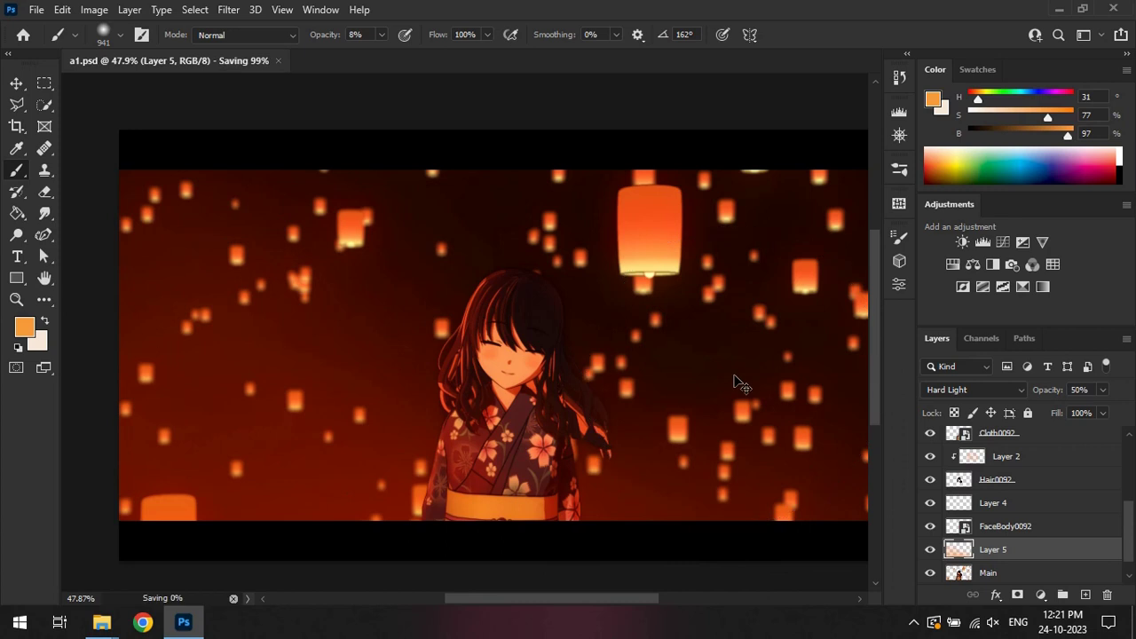
scroll(742, 384, "right", 1)
scroll(741, 384, "up", 1)
Step: Erase glow around the large lantern, brush soft glow at the lower right, and save
key("e")
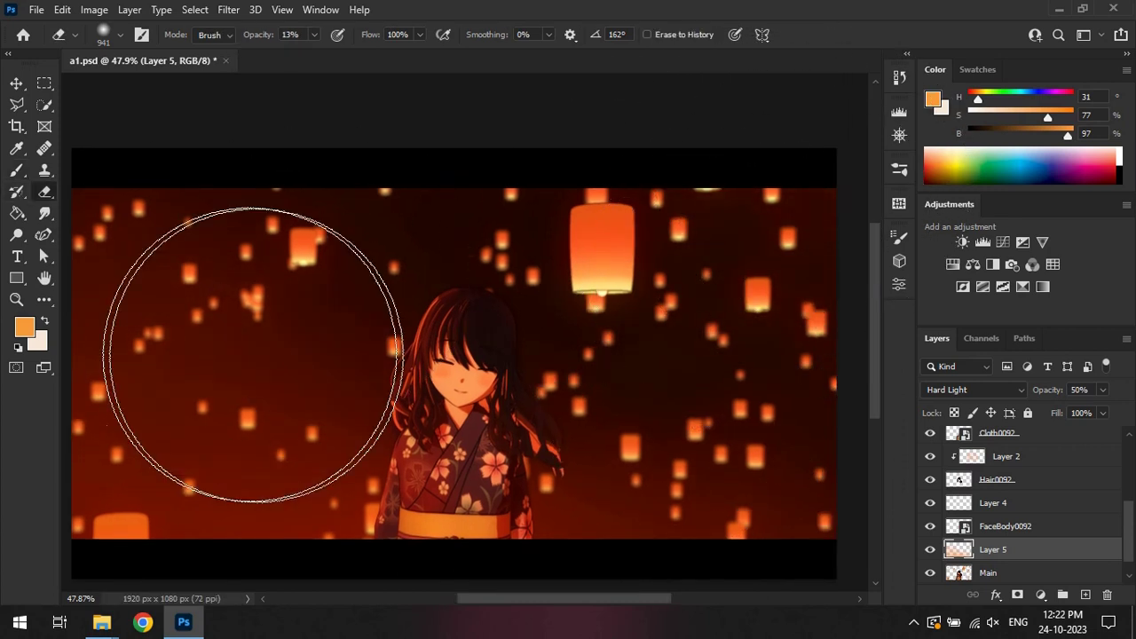
key("ctrl+s")
right_click_drag(730, 297, 586, 238, "alt")
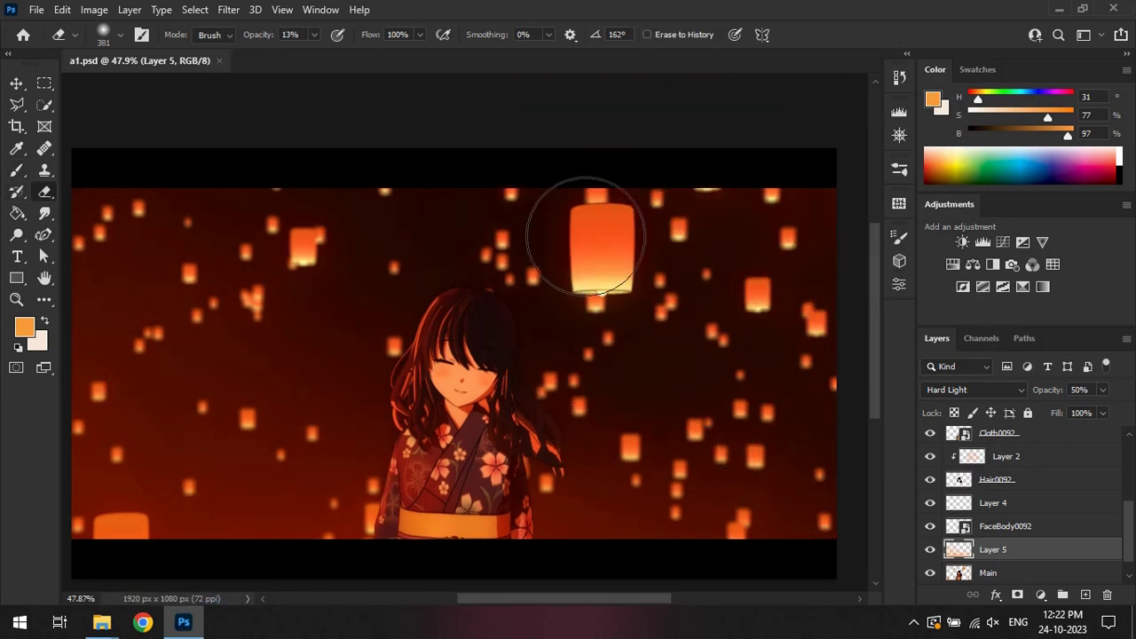
key("b")
left_click_drag(646, 279, 611, 293)
key("ctrl+z")
right_click_drag(612, 232, 656, 231, "alt")
left_click_drag(381, 34, 358, 53)
key("ctrl+s")
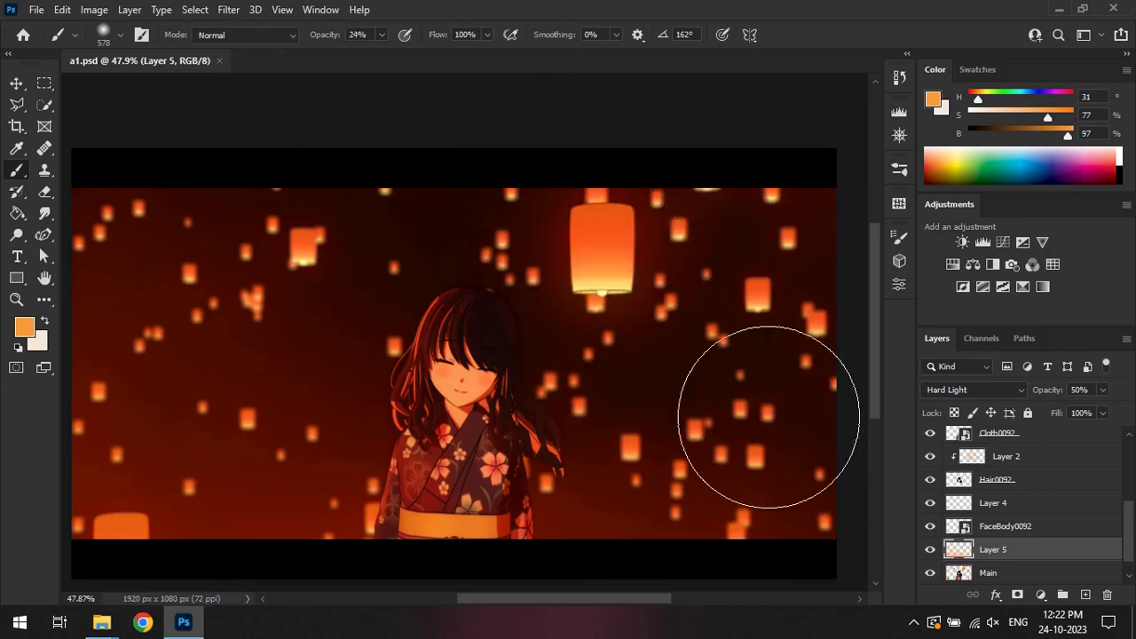
Step: Add a Color Balance layer above Color Lookup 1 with midtones Cyan-Red -10 and Yellow-Blue +16
scroll(983, 521, "up", 5)
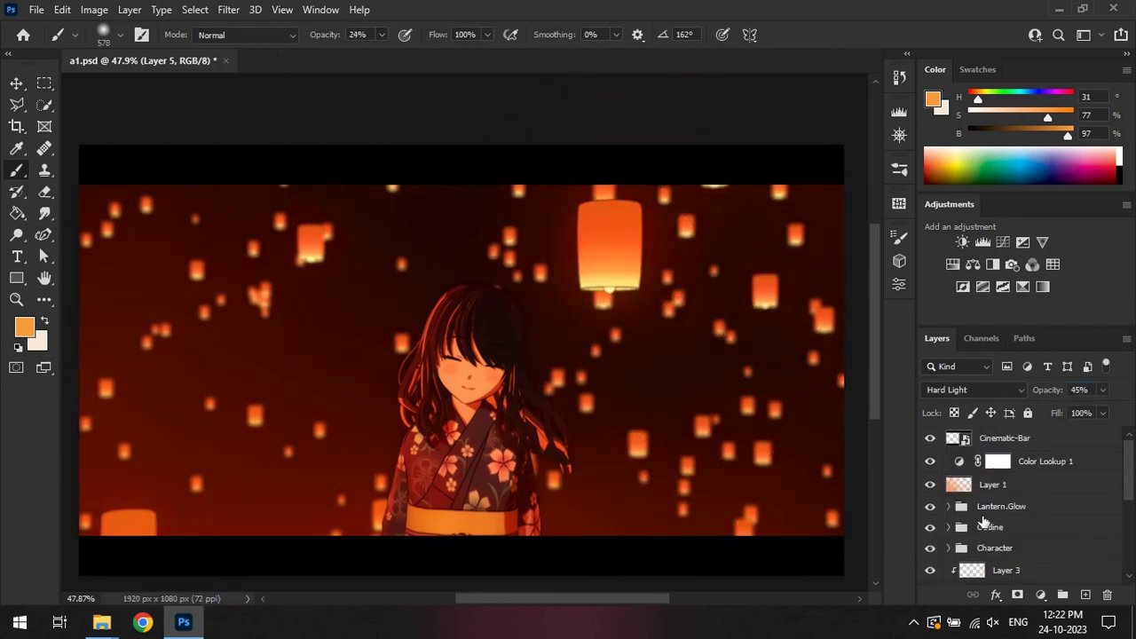
left_click(997, 461)
left_click(972, 242)
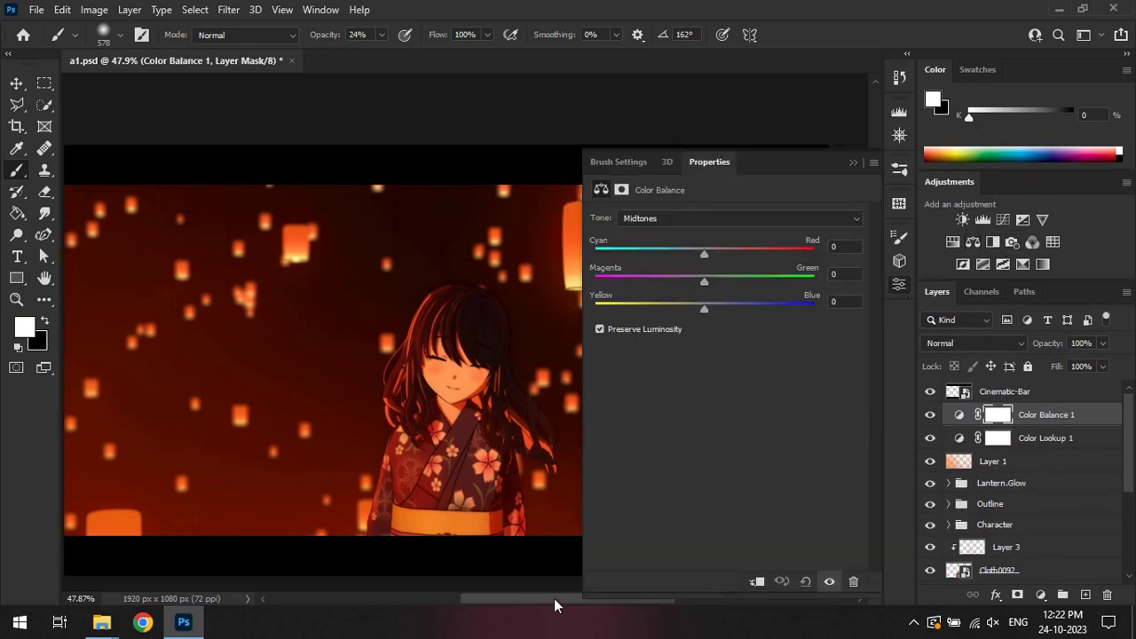
scroll(456, 367, "down", 2, "alt")
mouse_move(703, 254)
left_mouse_down()
mouse_move(683, 255)
mouse_move(726, 306)
mouse_move(673, 253)
left_mouse_up()
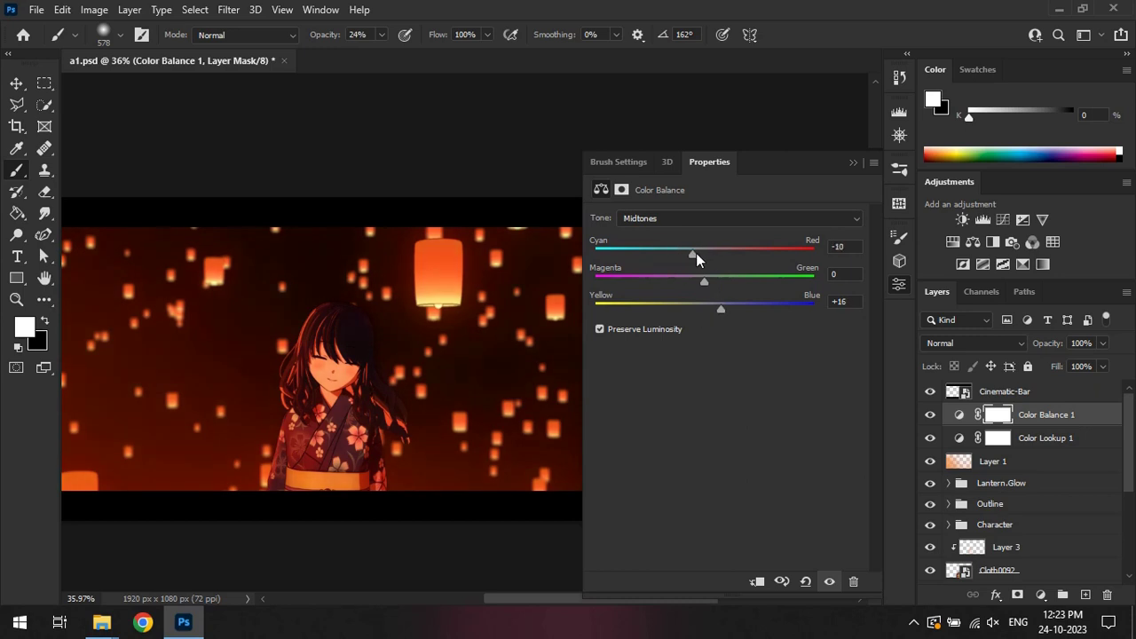
left_click(852, 161)
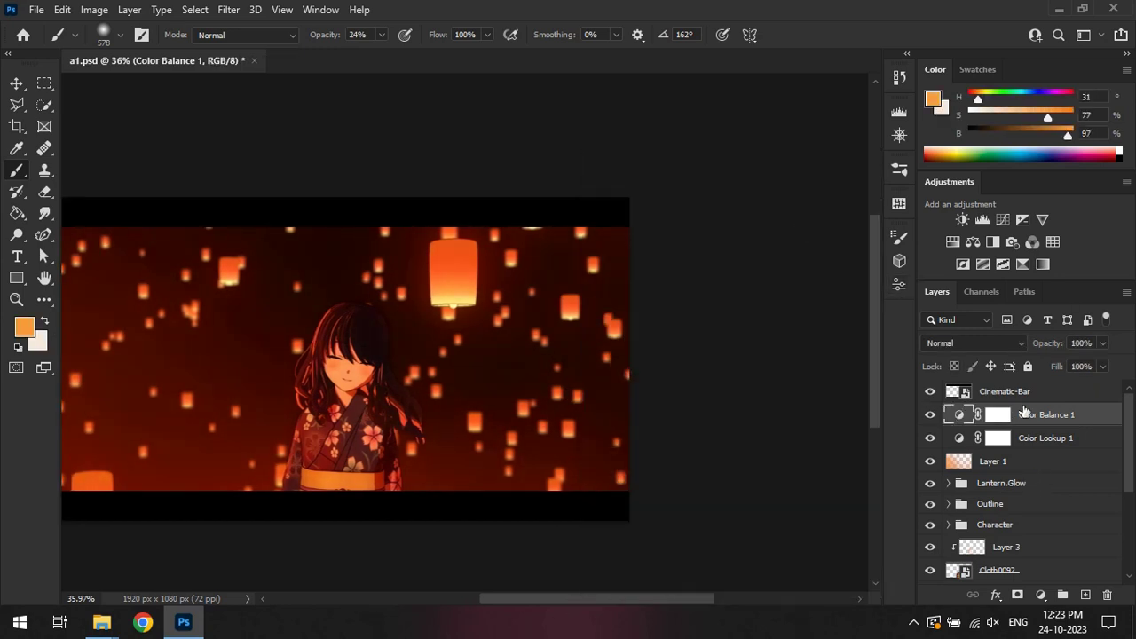
Step: Add a Brightness/Contrast adjustment with brightness -5 and contrast 15
left_click(962, 220)
mouse_move(695, 272)
left_mouse_down()
mouse_move(723, 270)
mouse_move(739, 297)
left_mouse_up()
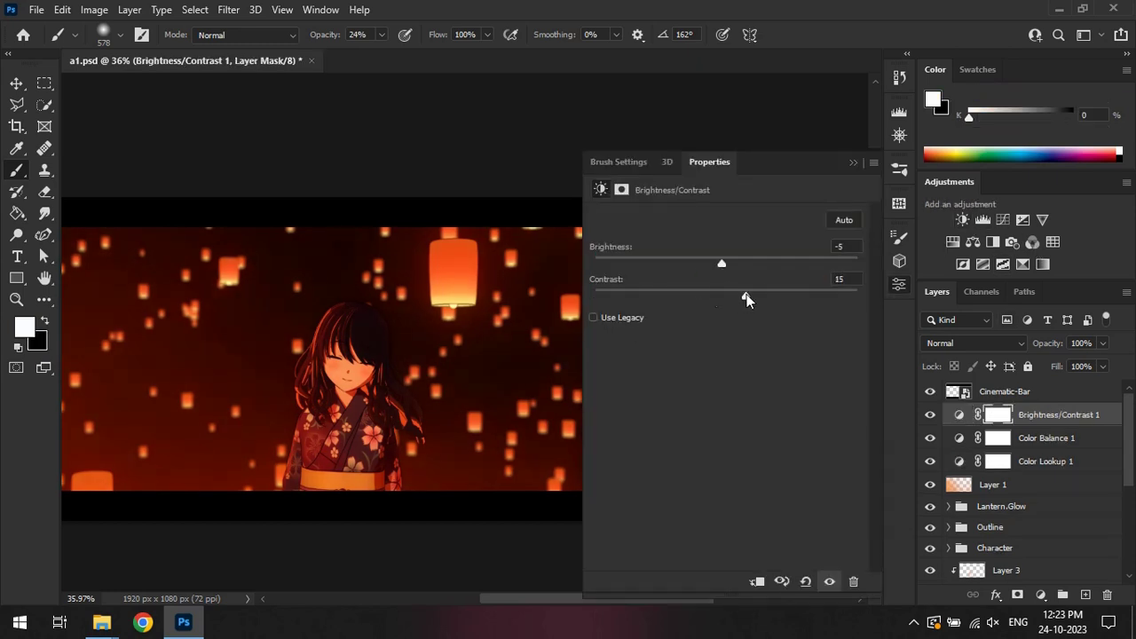
left_click(417, 316)
scroll(403, 367, "up", 2, "alt")
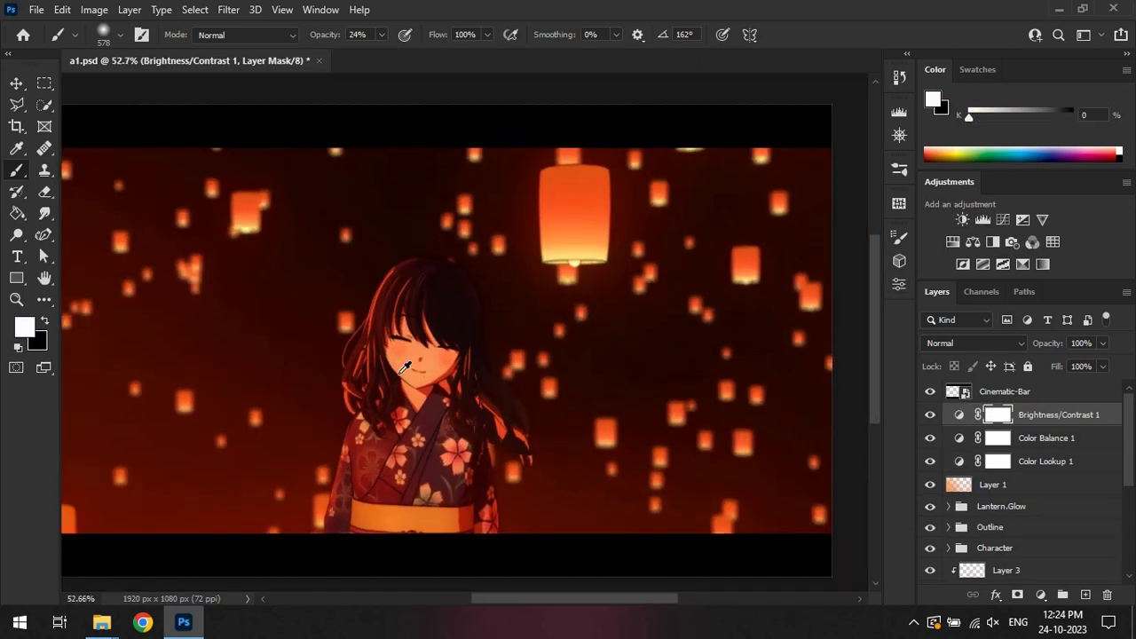
Step: Adjust the Color Balance and Brightness/Contrast layers, erase some upper-right glow, and save
left_click(942, 437)
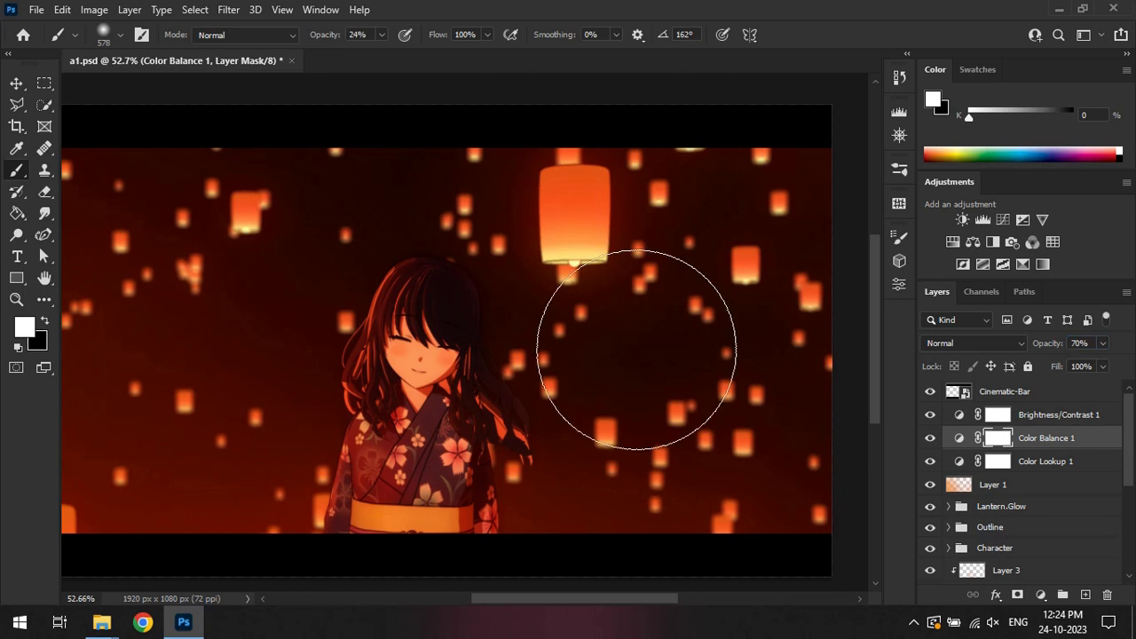
scroll(636, 349, "down", 1, "alt")
left_click(1029, 417)
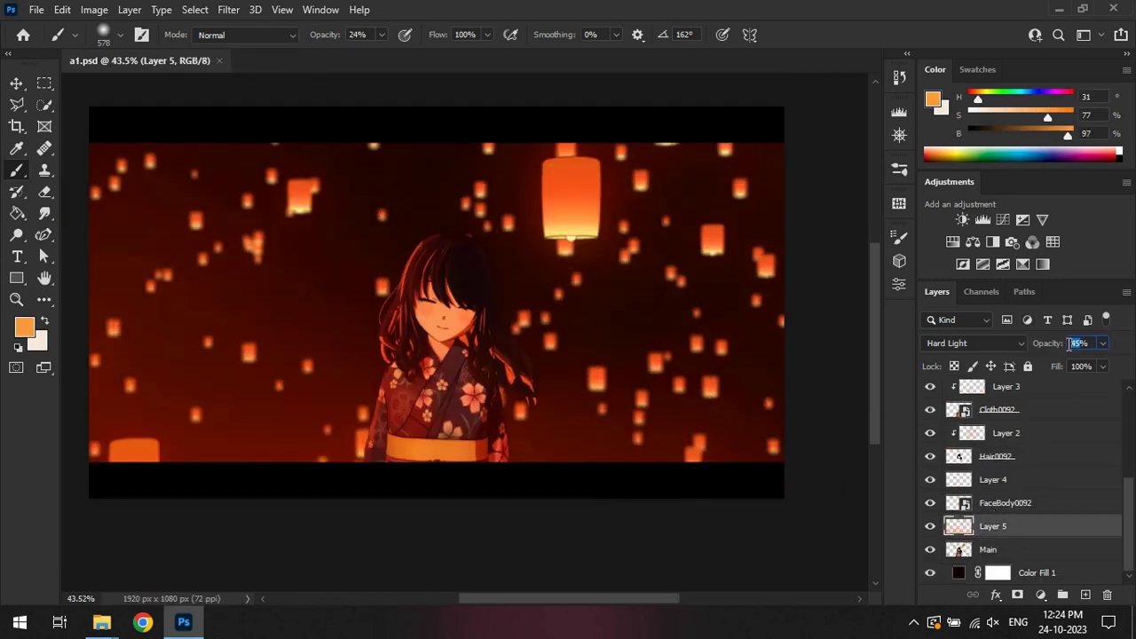
key("e")
left_click_drag(515, 299, 497, 361)
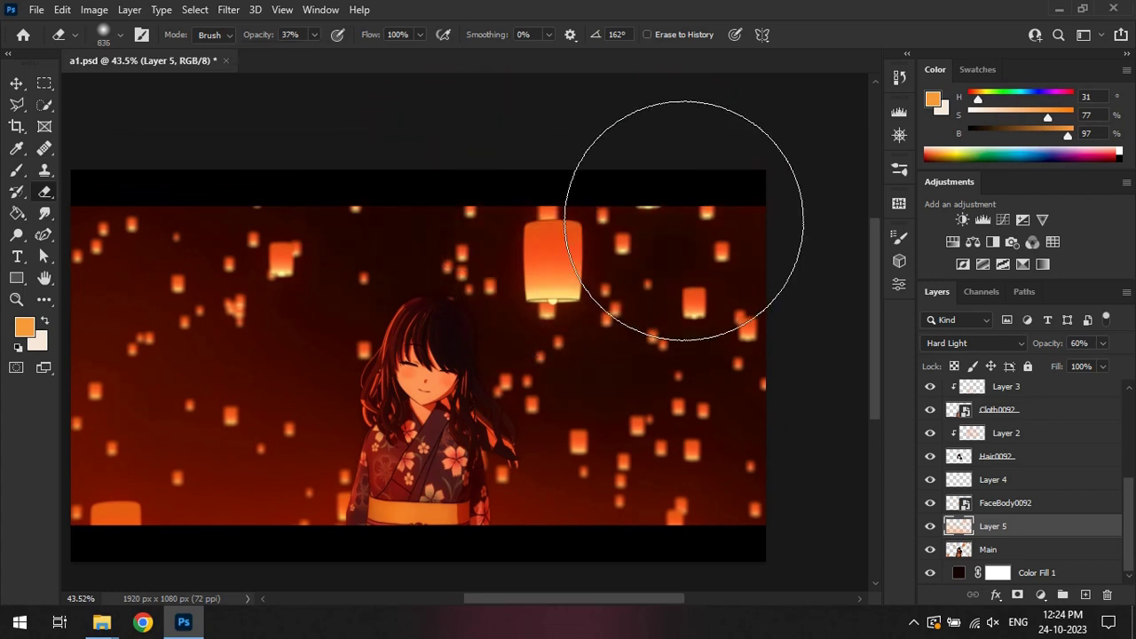
key("ctrl+s")
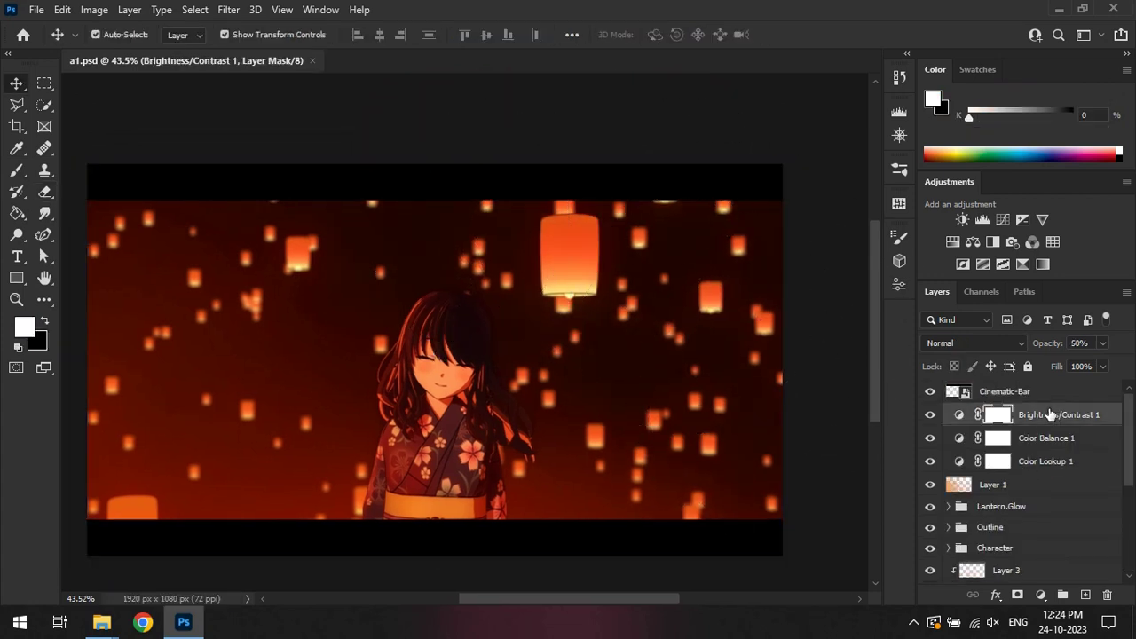